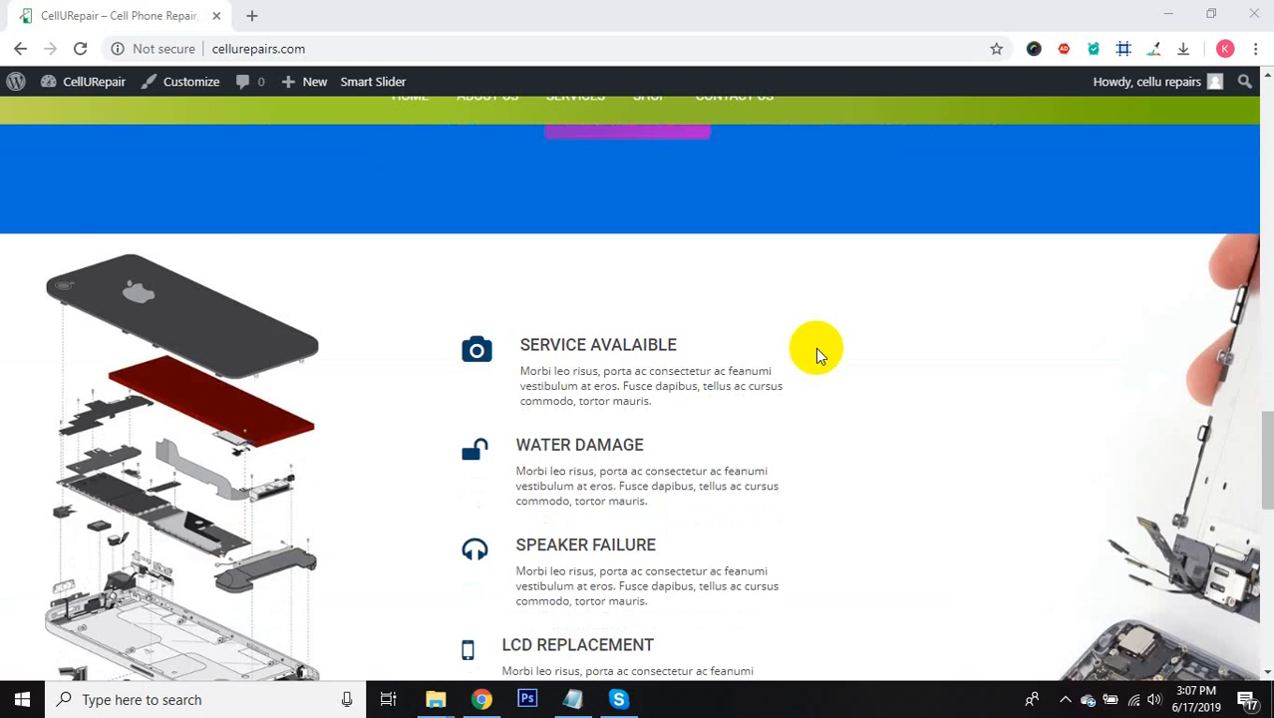
# Step: Open the site's WordPress admin dashboard at cellurepairs.com/wp-admin
pyautogui.scroll(-10, 815, 354)
pyautogui.scroll(10, 816, 452)
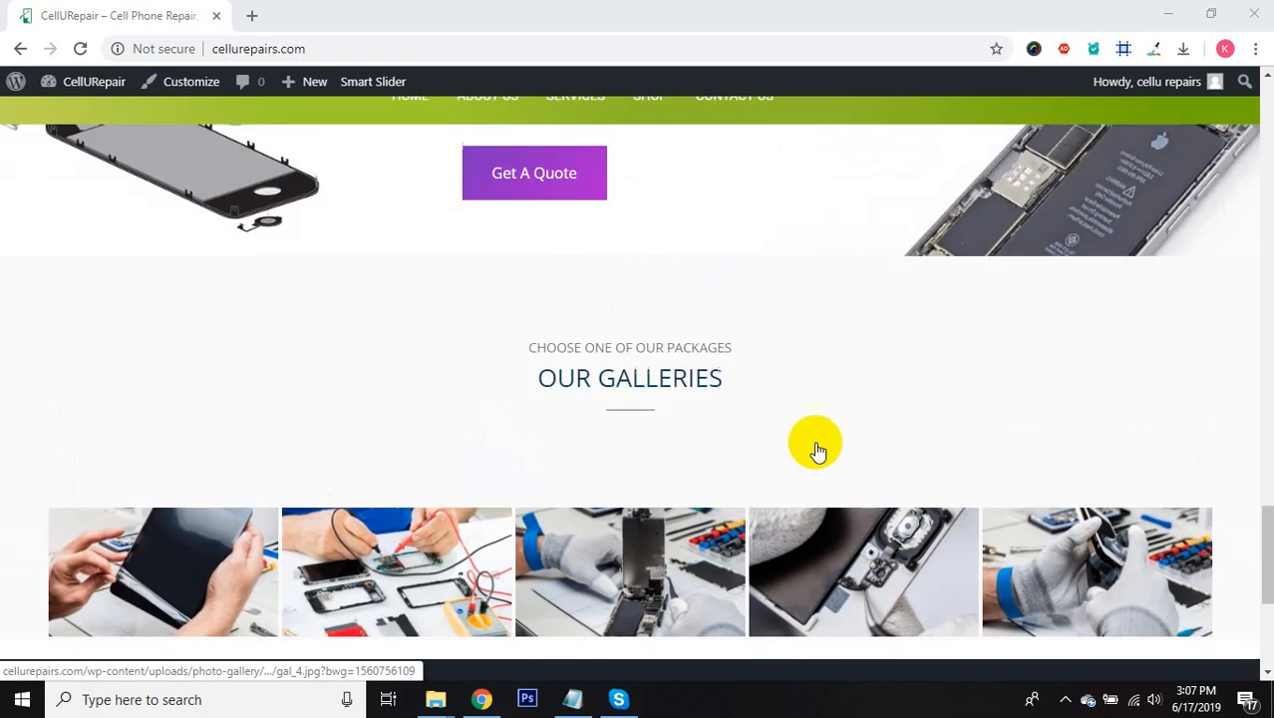
pyautogui.scroll(5, 815, 451)
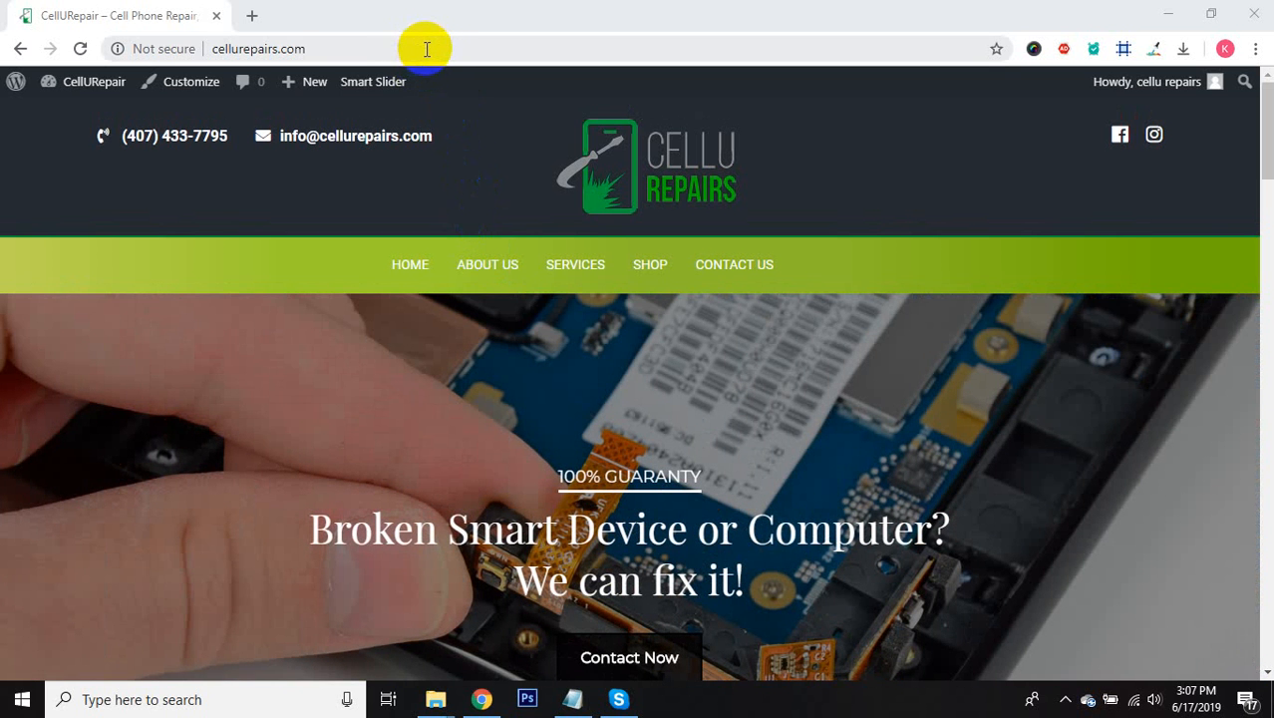
pyautogui.click(427, 48)
pyautogui.click(427, 49)
pyautogui.write('/wp-')
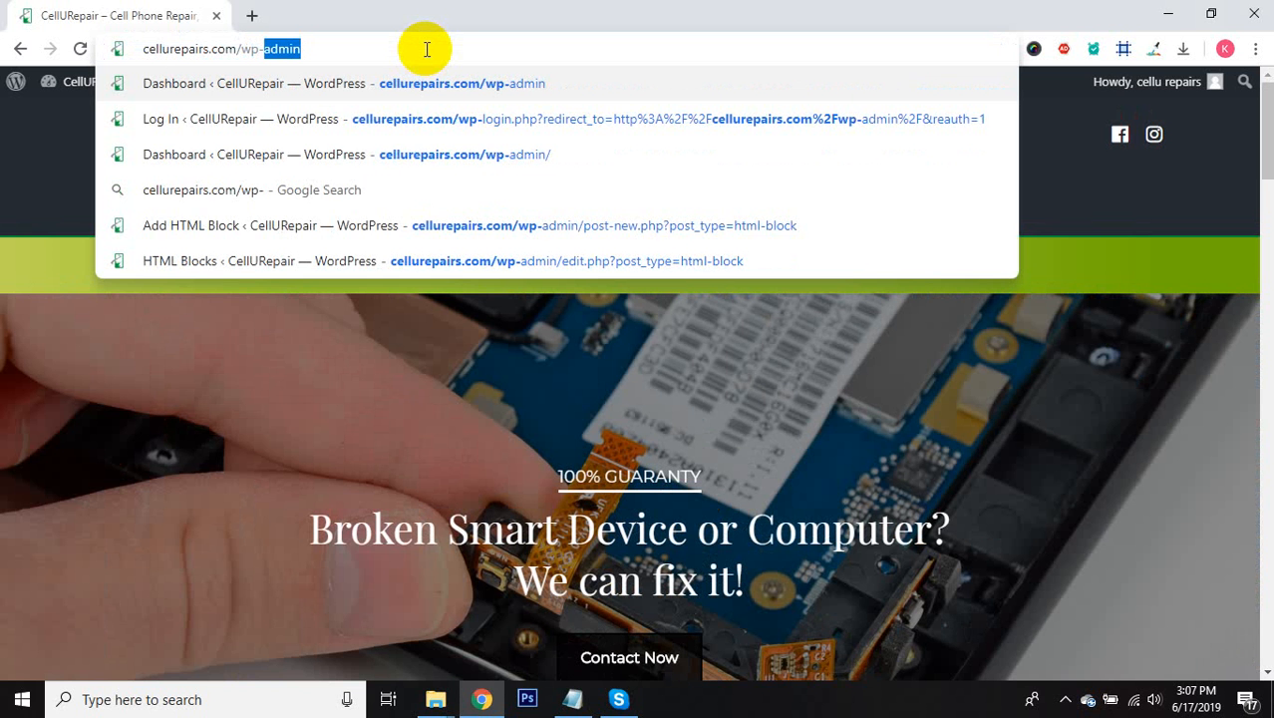
pyautogui.press('Right')
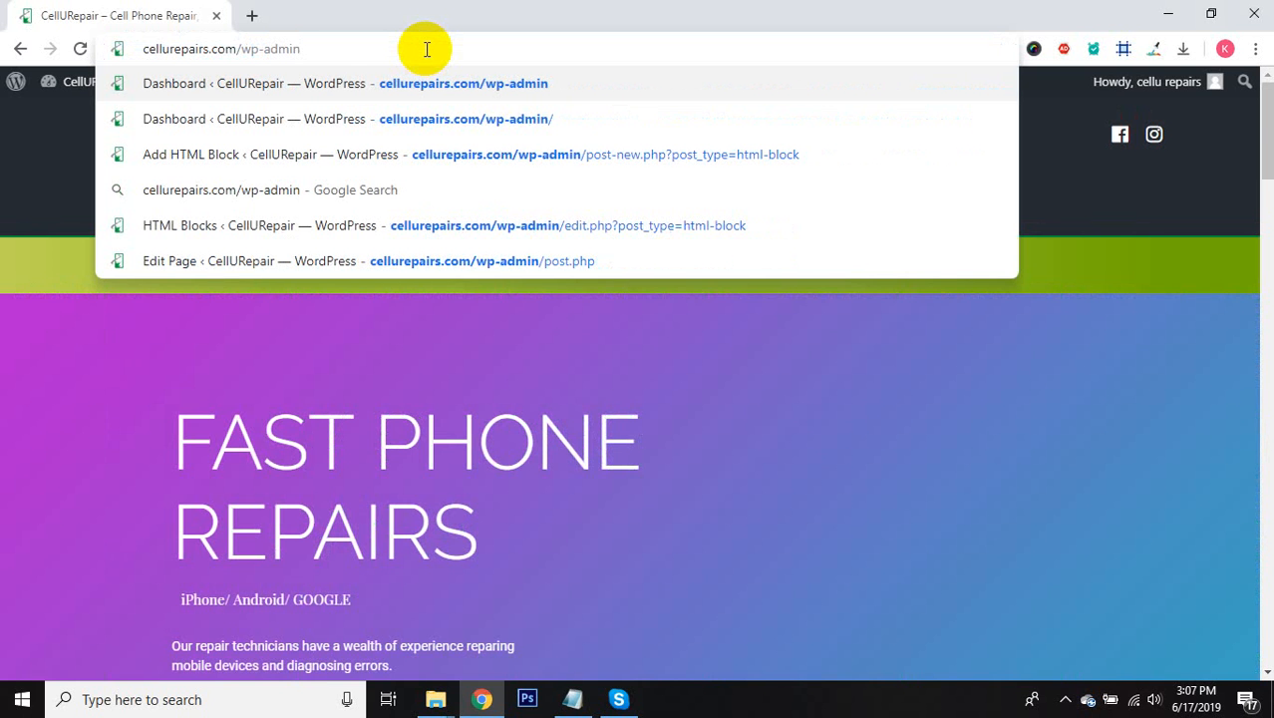
pyautogui.press('Return')
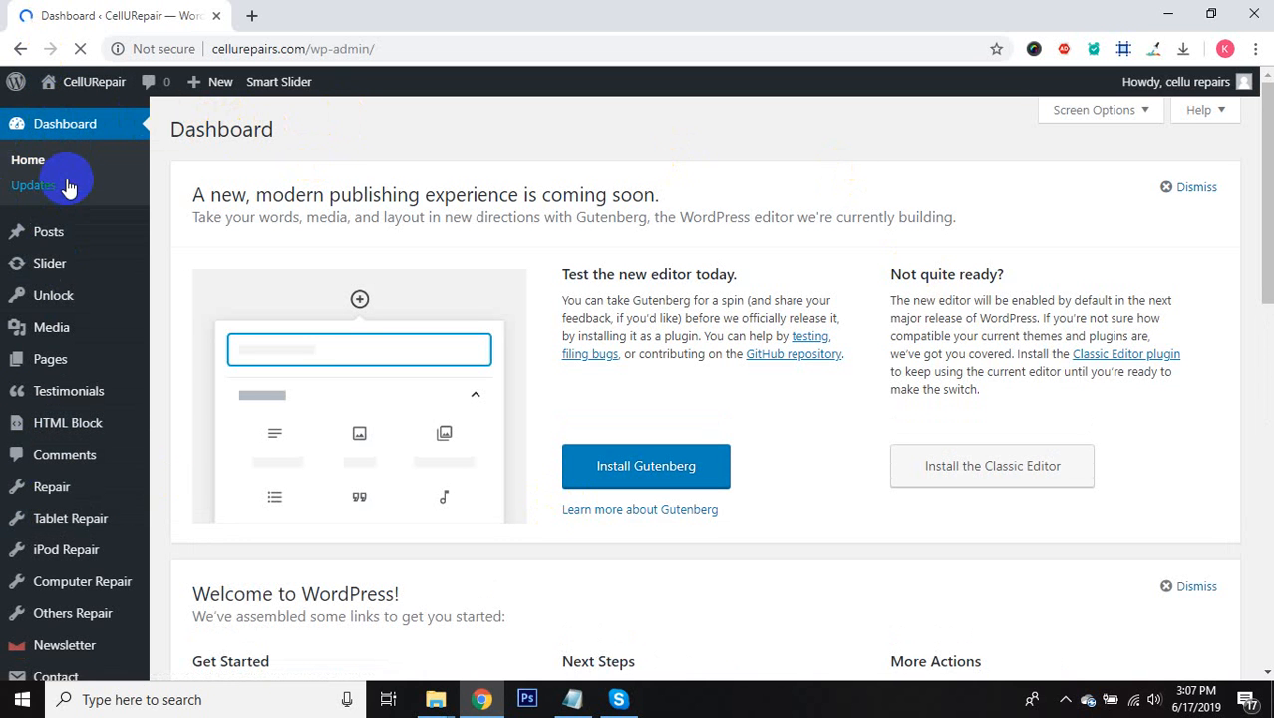
# Step: Open the live CellURepair website in a second browser tab, keeping the admin dashboard open
pyautogui.moveTo(85, 81)
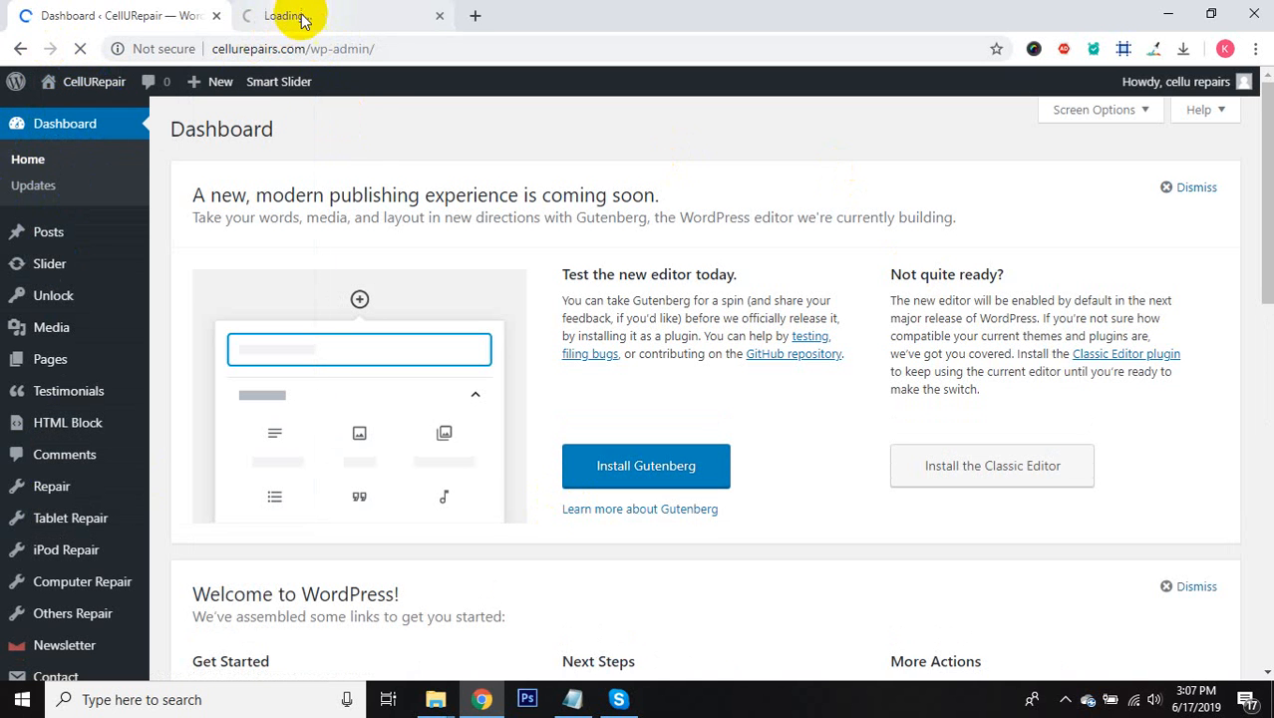
pyautogui.click(38, 151)
pyautogui.click(299, 18)
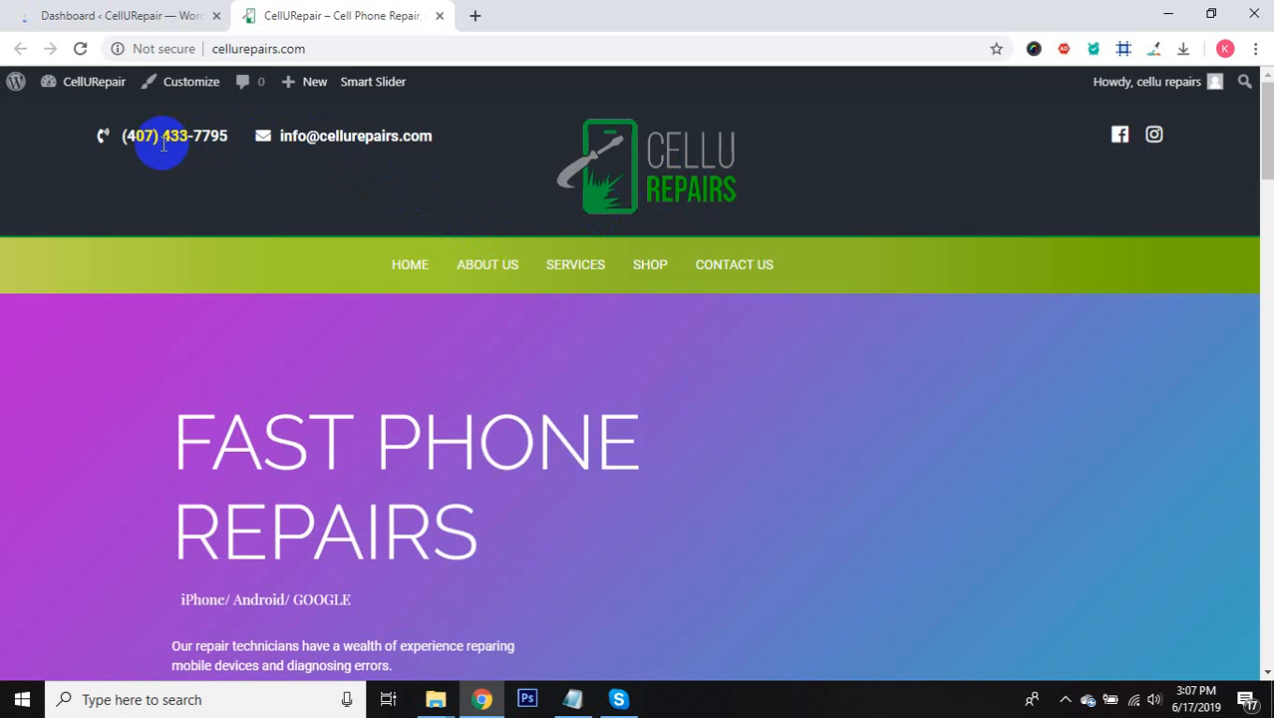
# Step: Return to the admin dashboard and open the list of all HTML blocks
pyautogui.click(114, 15)
pyautogui.moveTo(118, 109)
pyautogui.scroll(-1, 94, 160)
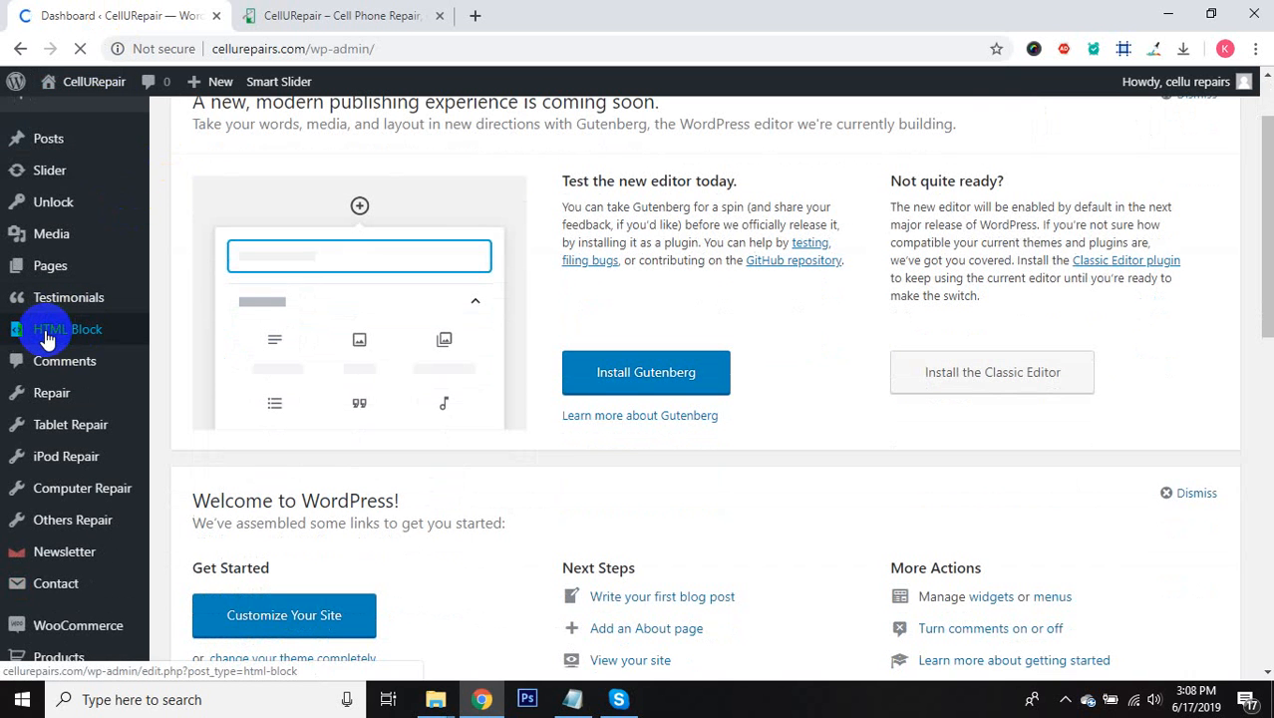
pyautogui.moveTo(55, 339)
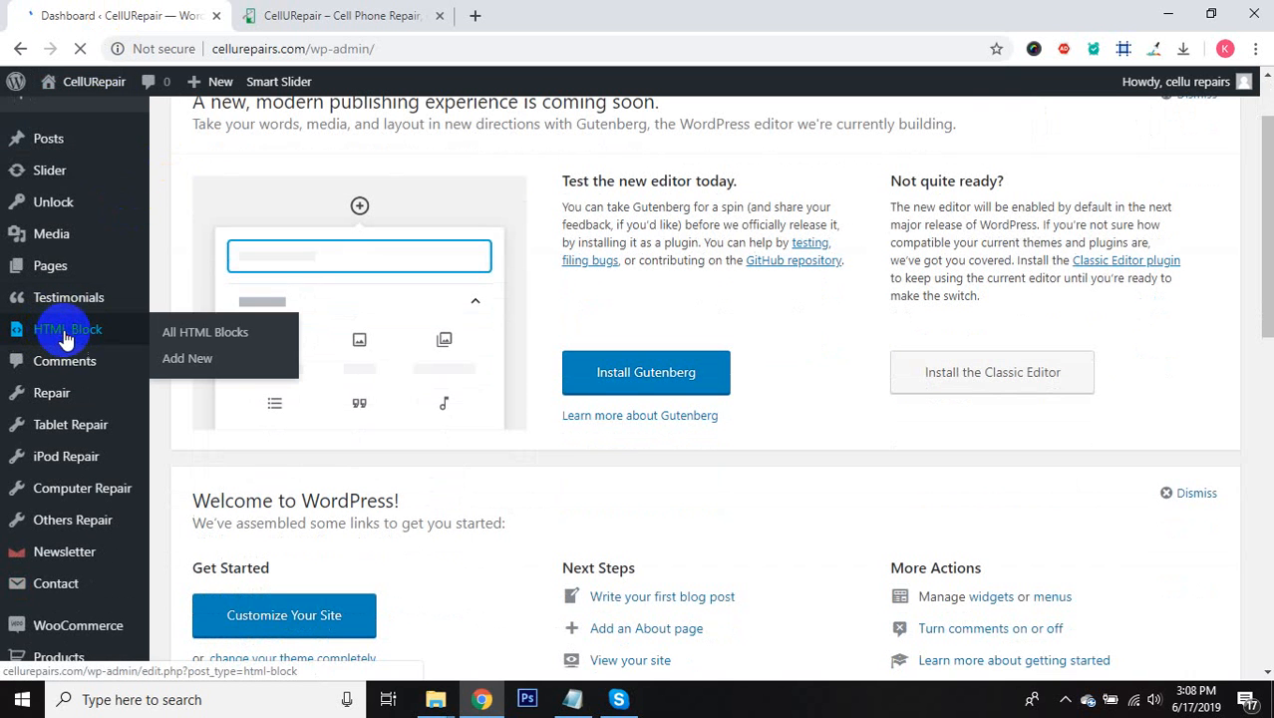
pyautogui.click(44, 339)
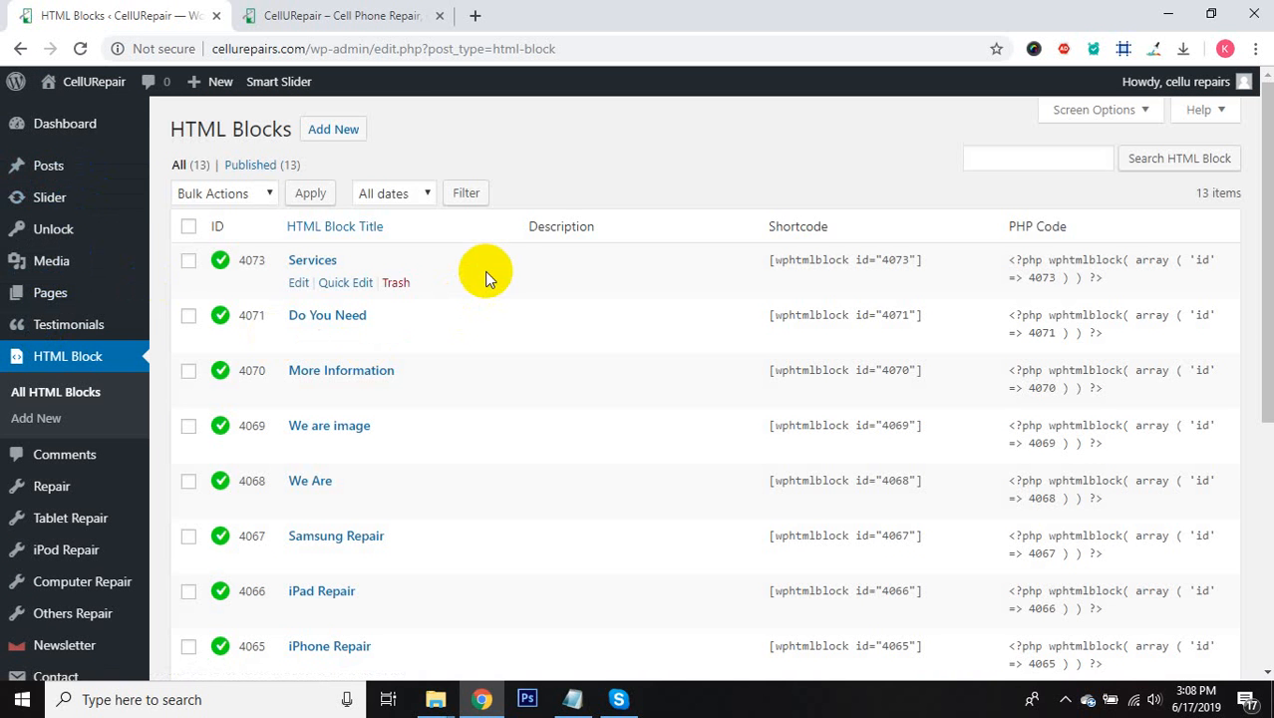
# Step: Compare the HTML block list with the live site's header, and open the Top Phone Number block for editing
pyautogui.scroll(-1, 380, 311)
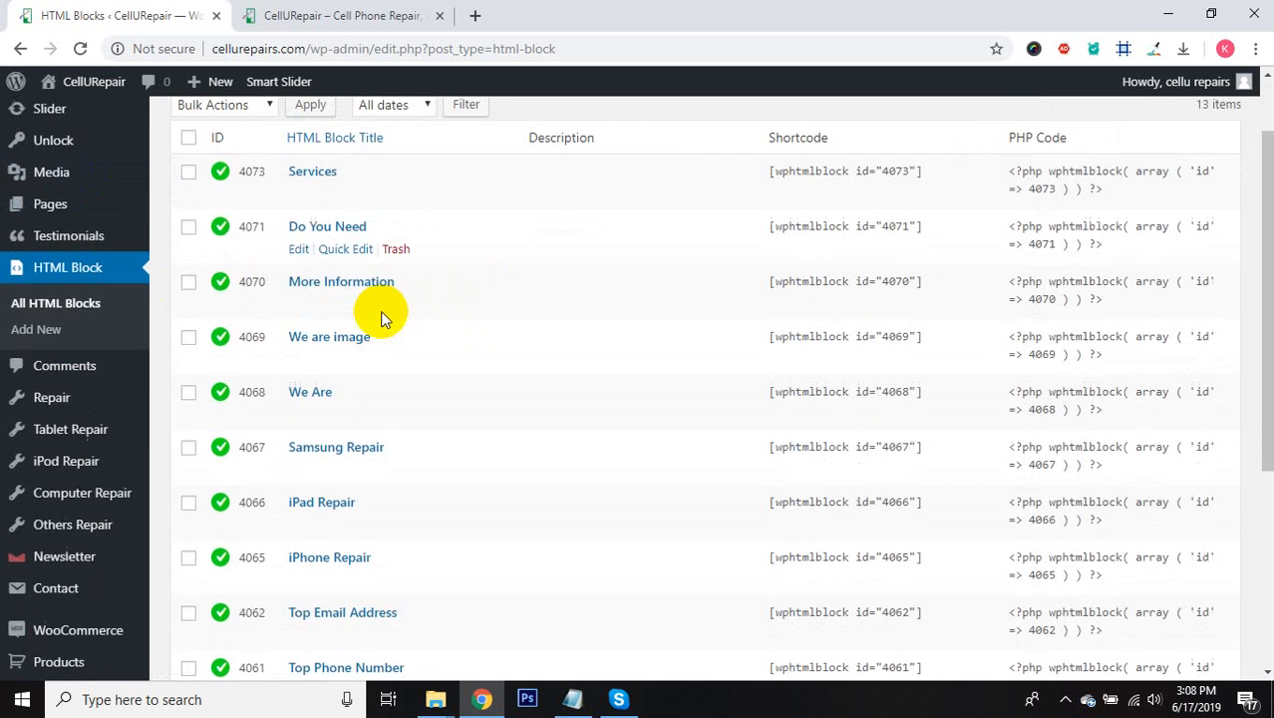
pyautogui.scroll(-2, 370, 242)
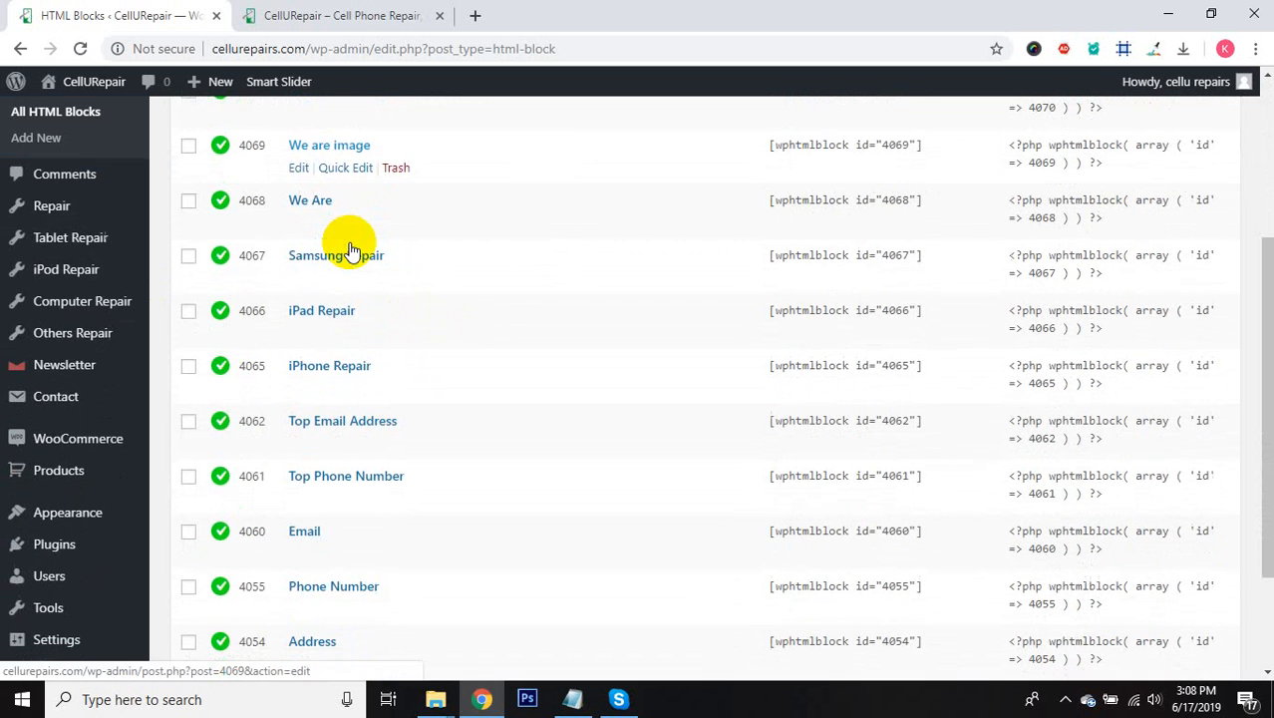
pyautogui.click(329, 15)
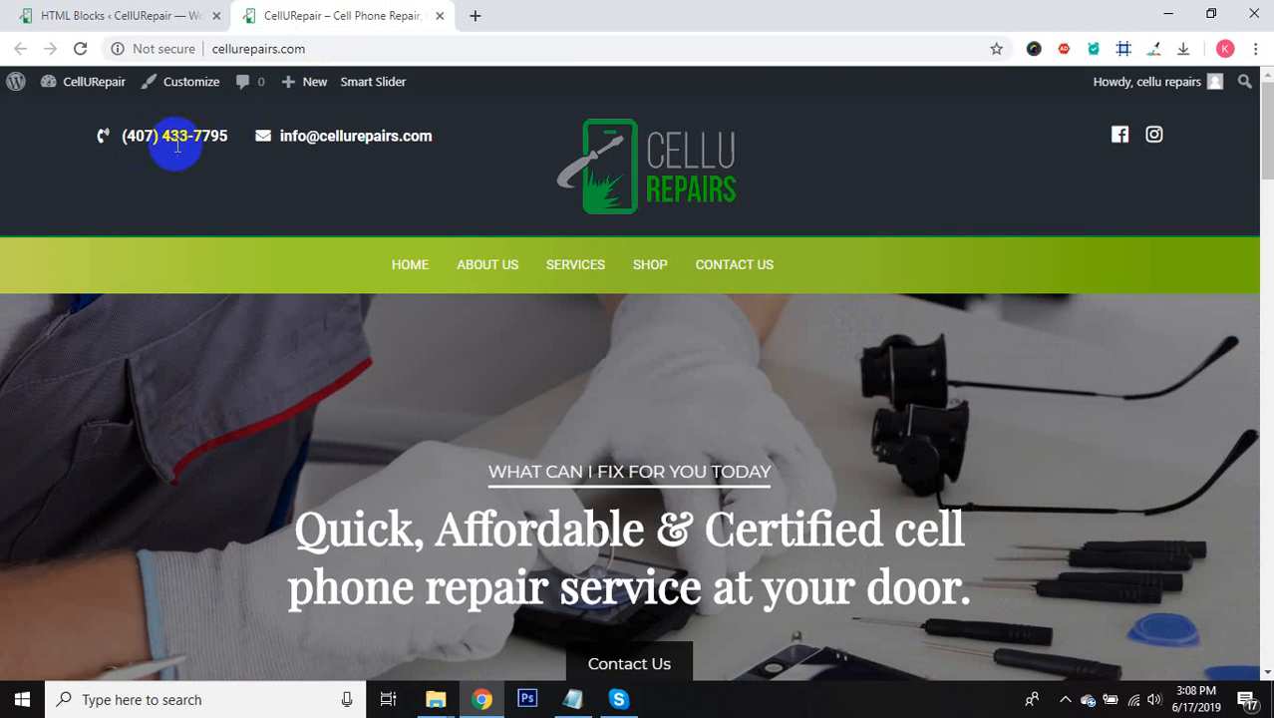
pyautogui.click(107, 16)
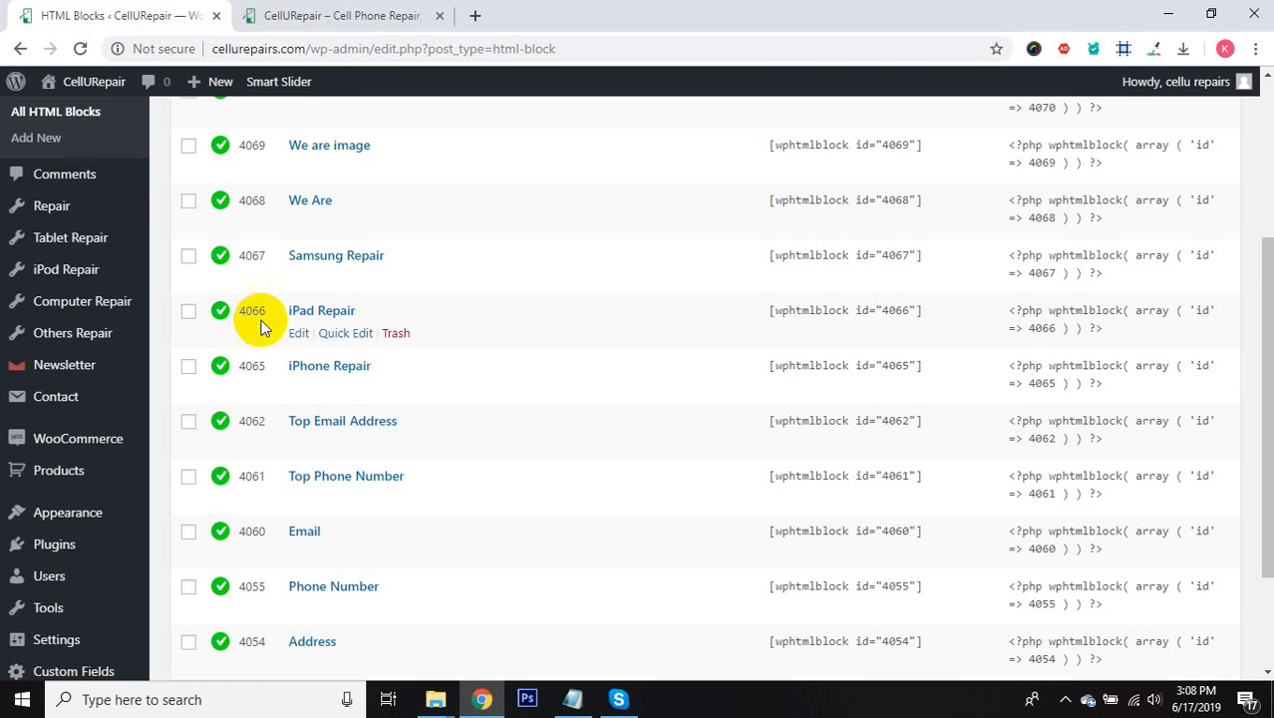
pyautogui.scroll(-1, 428, 344)
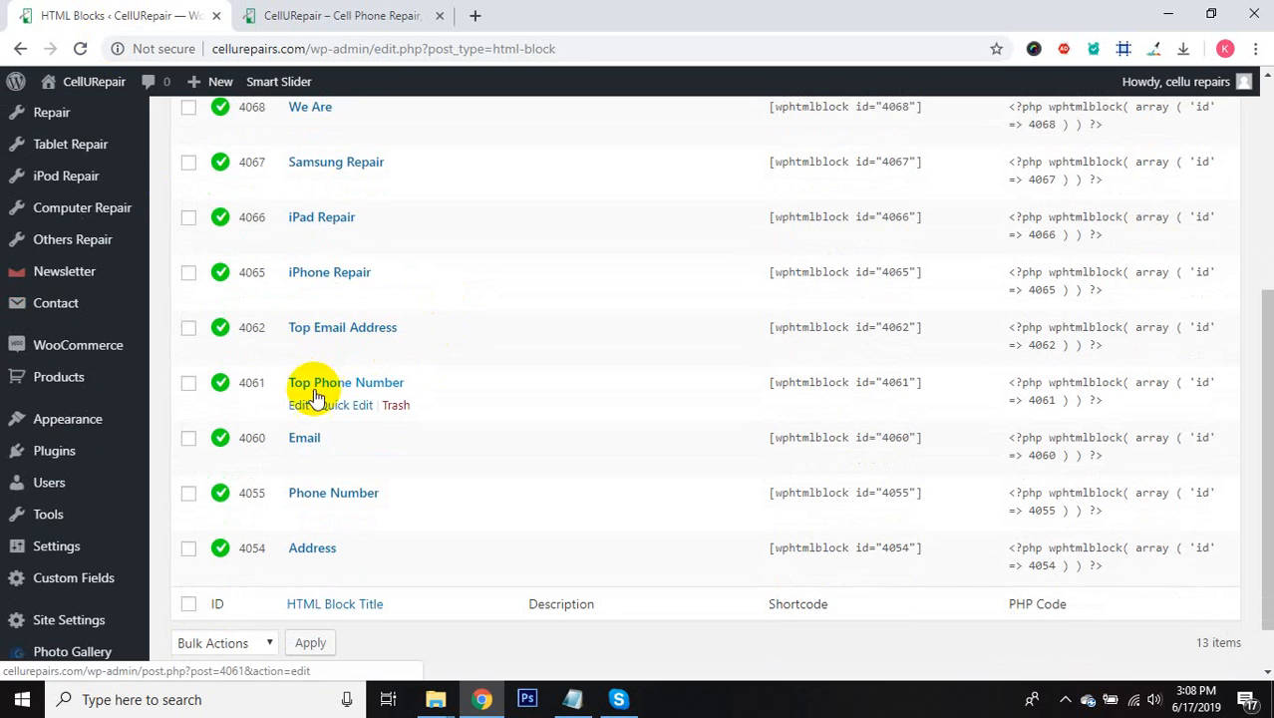
pyautogui.click(299, 406)
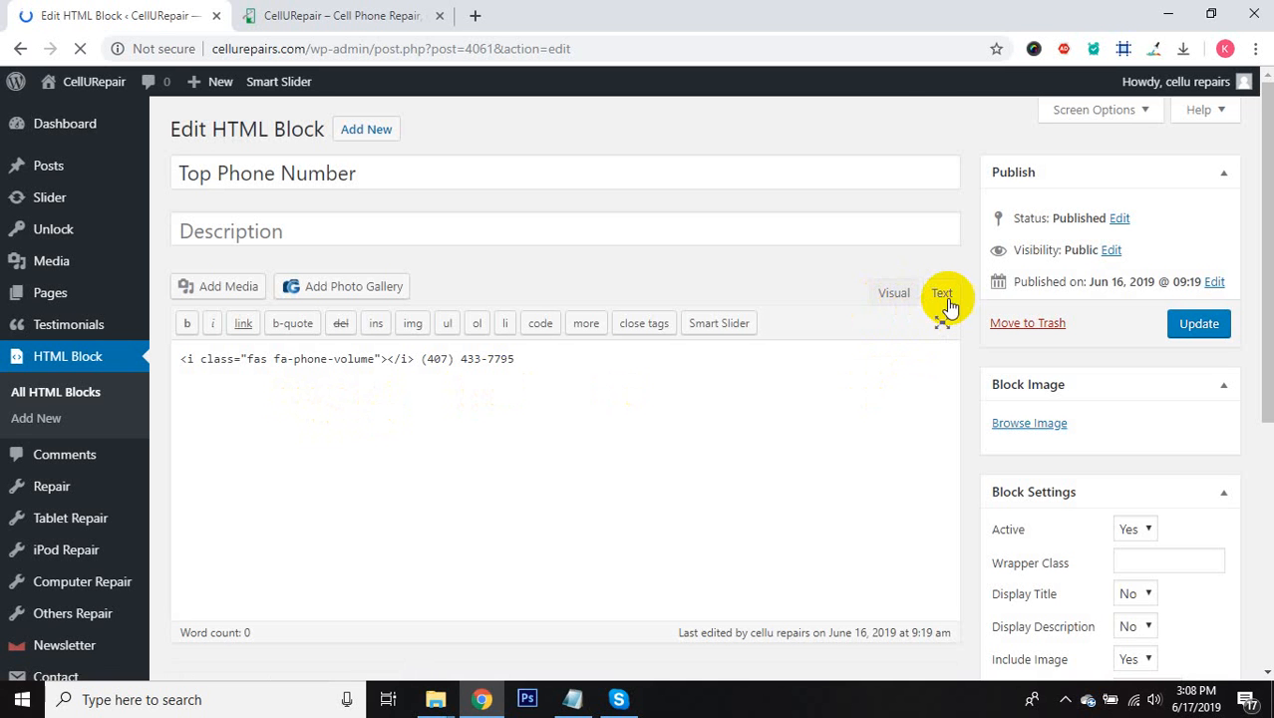
# Step: Show the Top Phone Number block in the visual editor, select its phone number and compare it with the live header
pyautogui.click(895, 302)
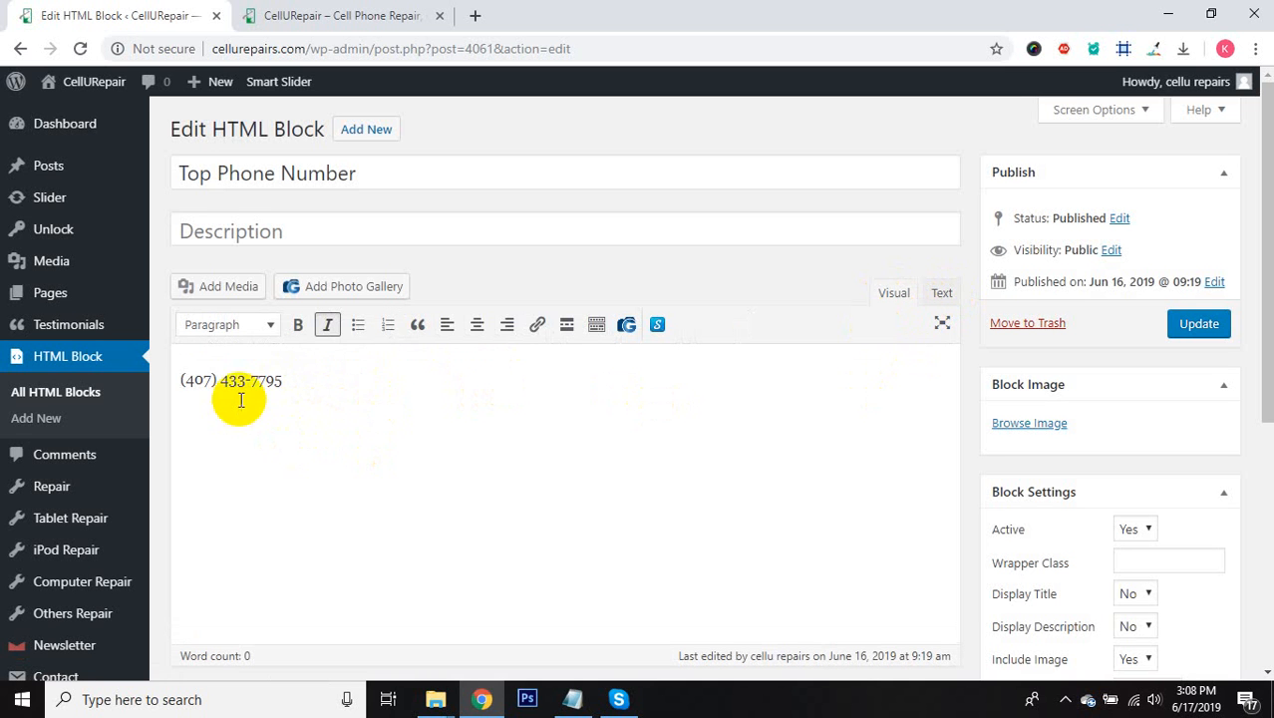
pyautogui.moveTo(281, 382); pyautogui.dragTo(4, 374)
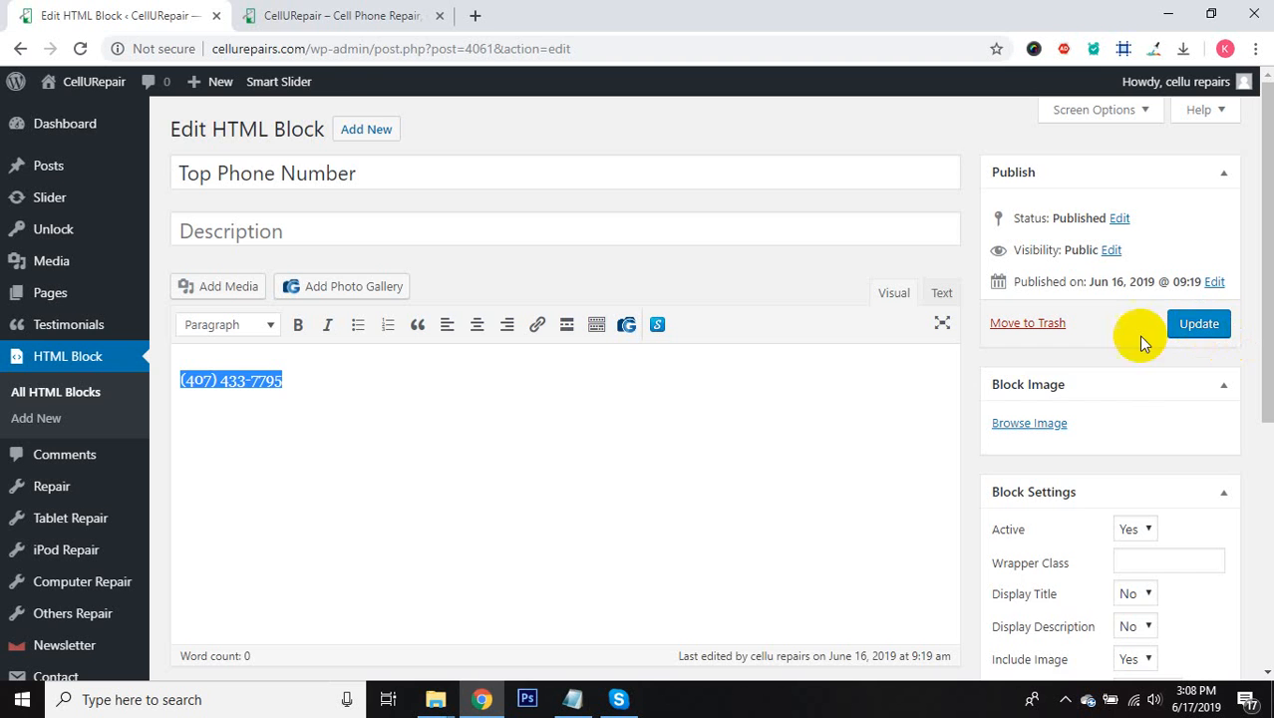
pyautogui.click(319, 16)
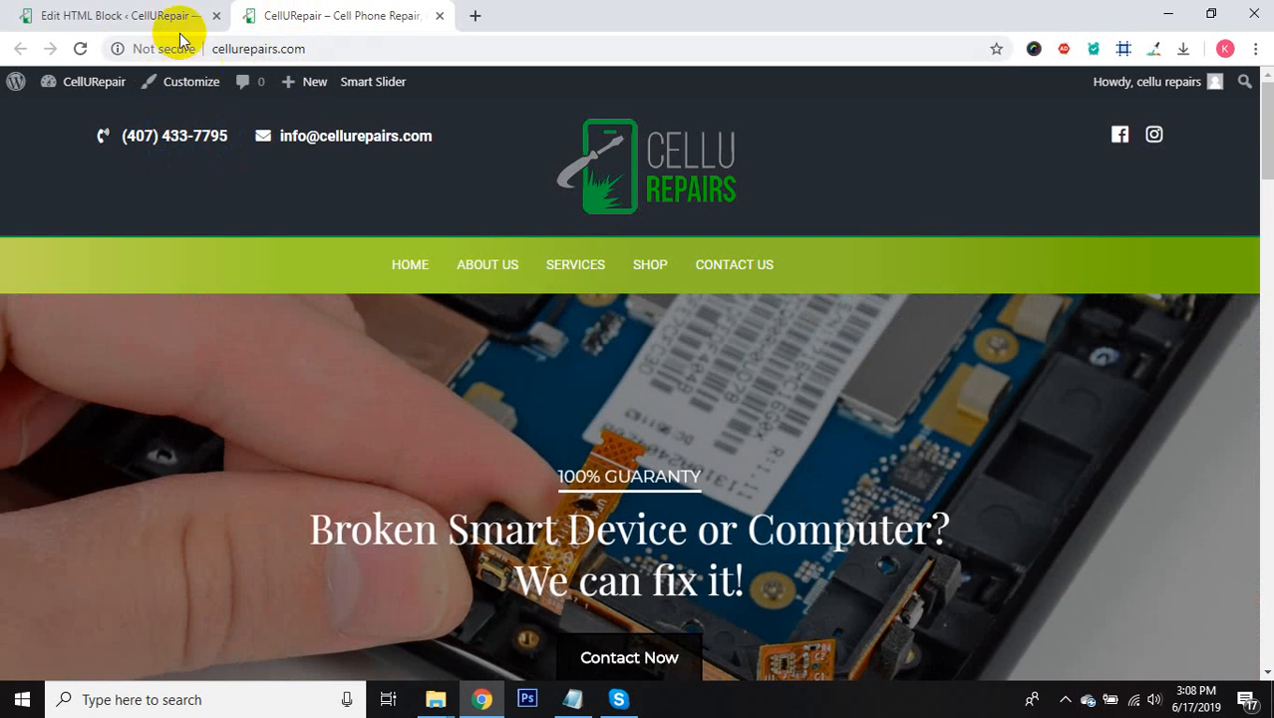
pyautogui.click(112, 16)
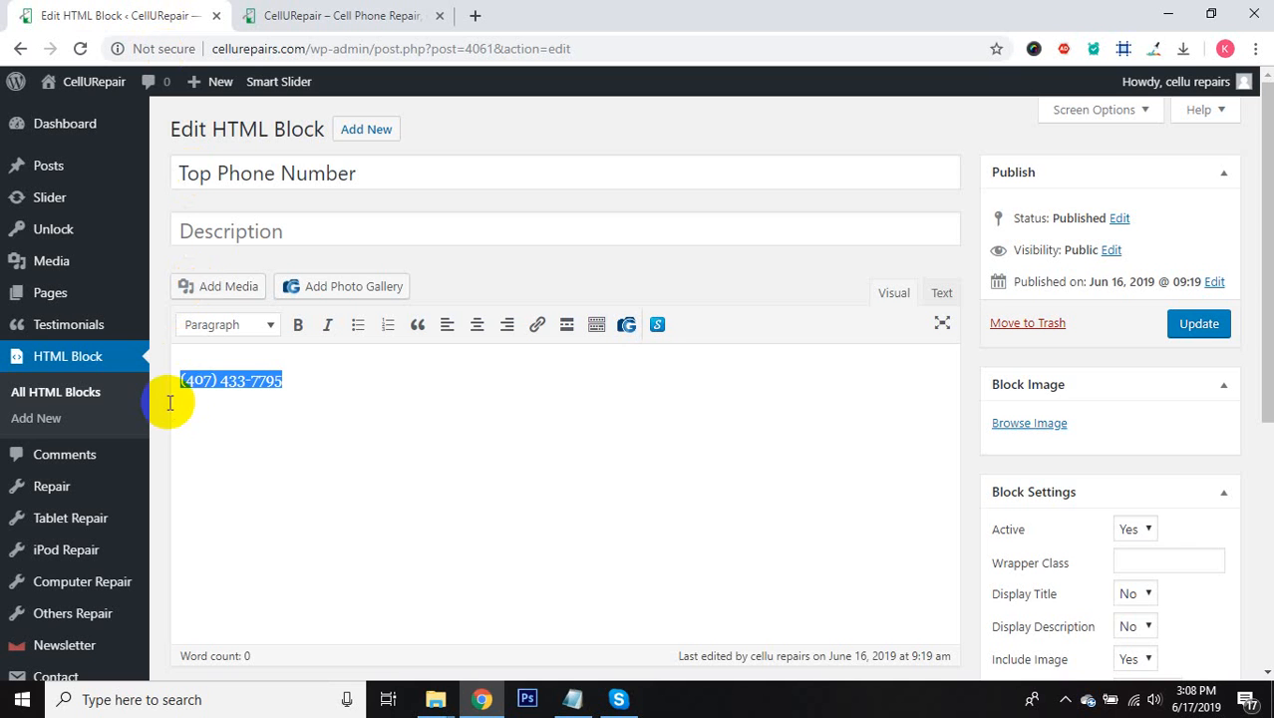
# Step: Go back to all HTML blocks and open the Top Email Address block for editing in a new tab
pyautogui.click(54, 395)
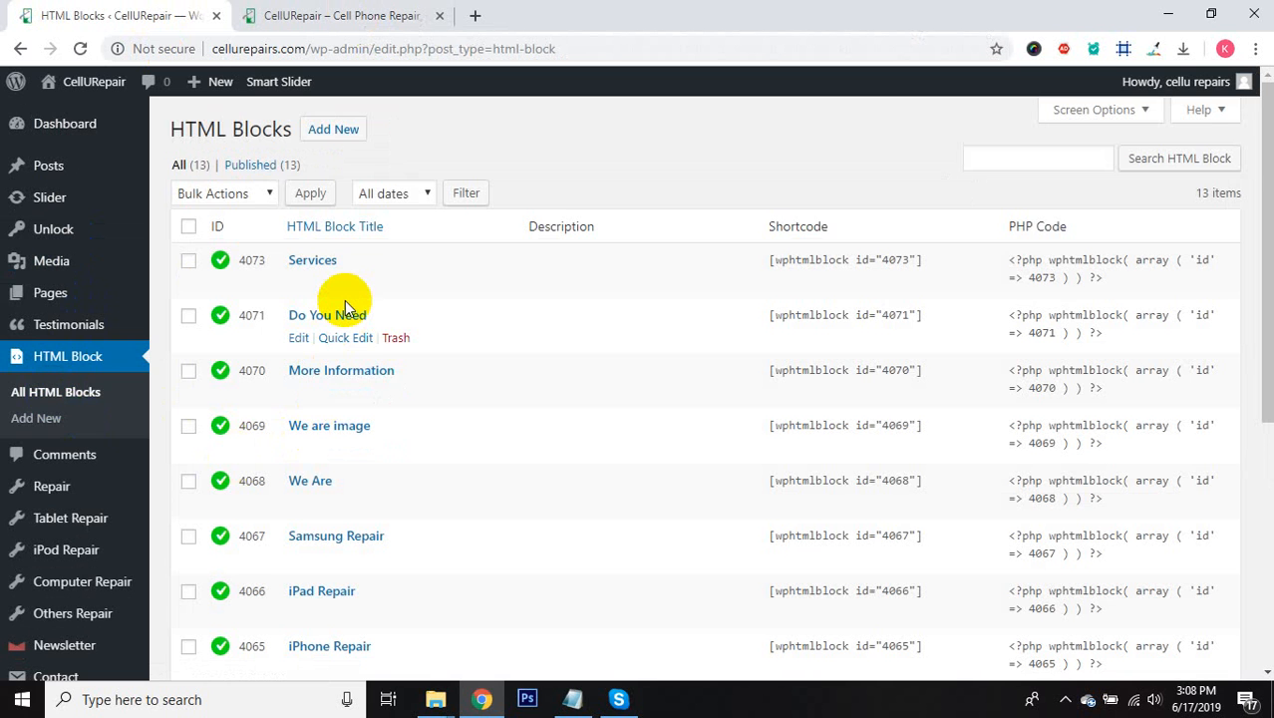
pyautogui.scroll(-3, 344, 300)
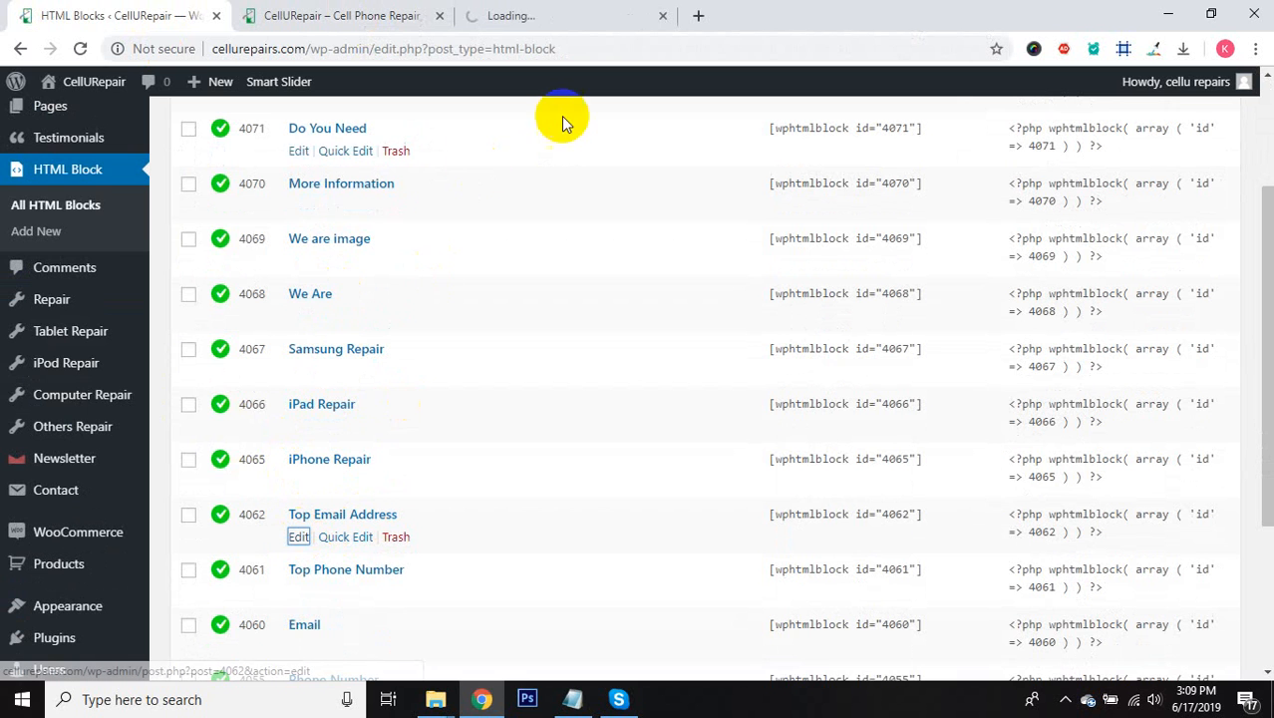
pyautogui.click(532, 20)
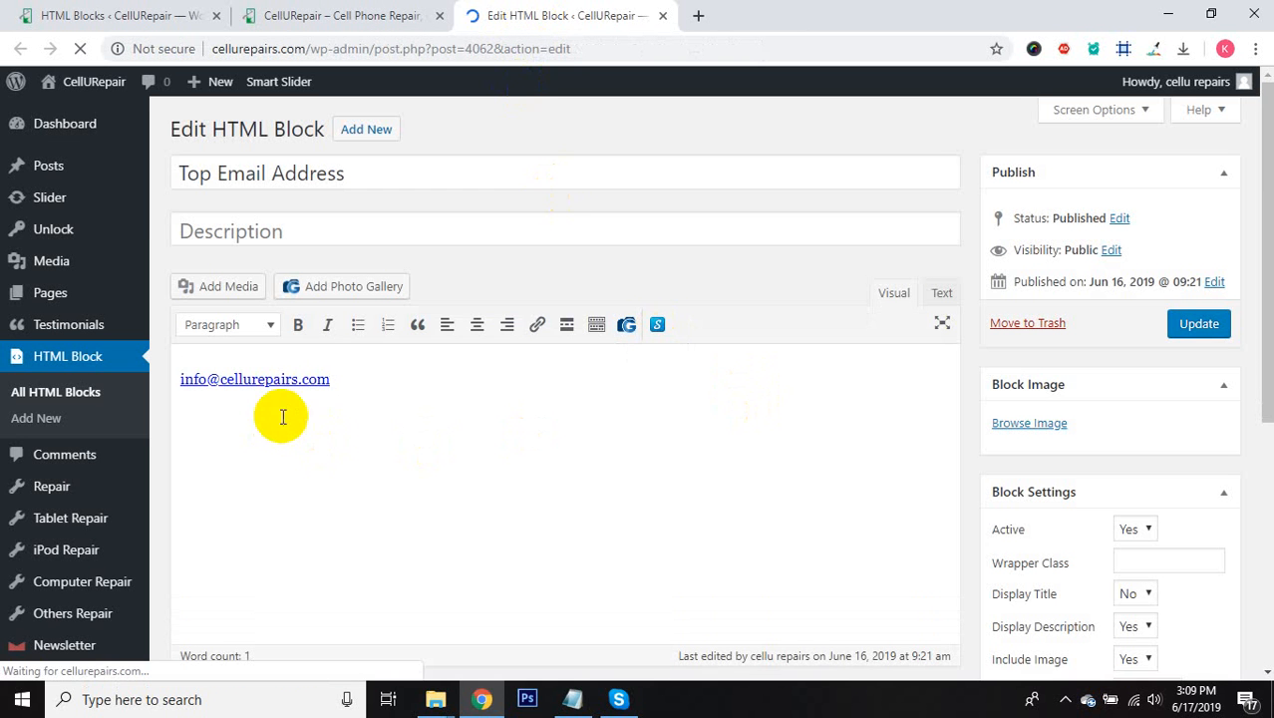
# Step: Select the e-mail address in the Top Email Address block, check it against the live header, and close the block's tab
pyautogui.moveTo(333, 381); pyautogui.dragTo(192, 379)
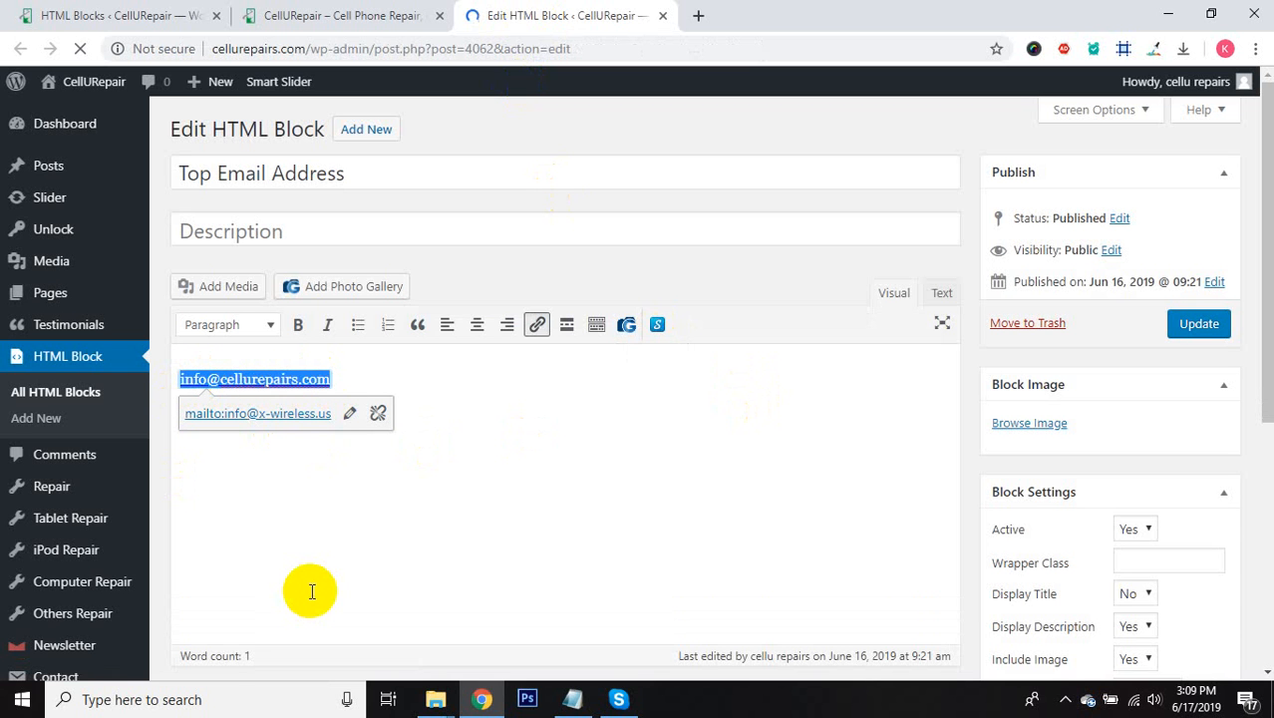
pyautogui.click(1201, 326)
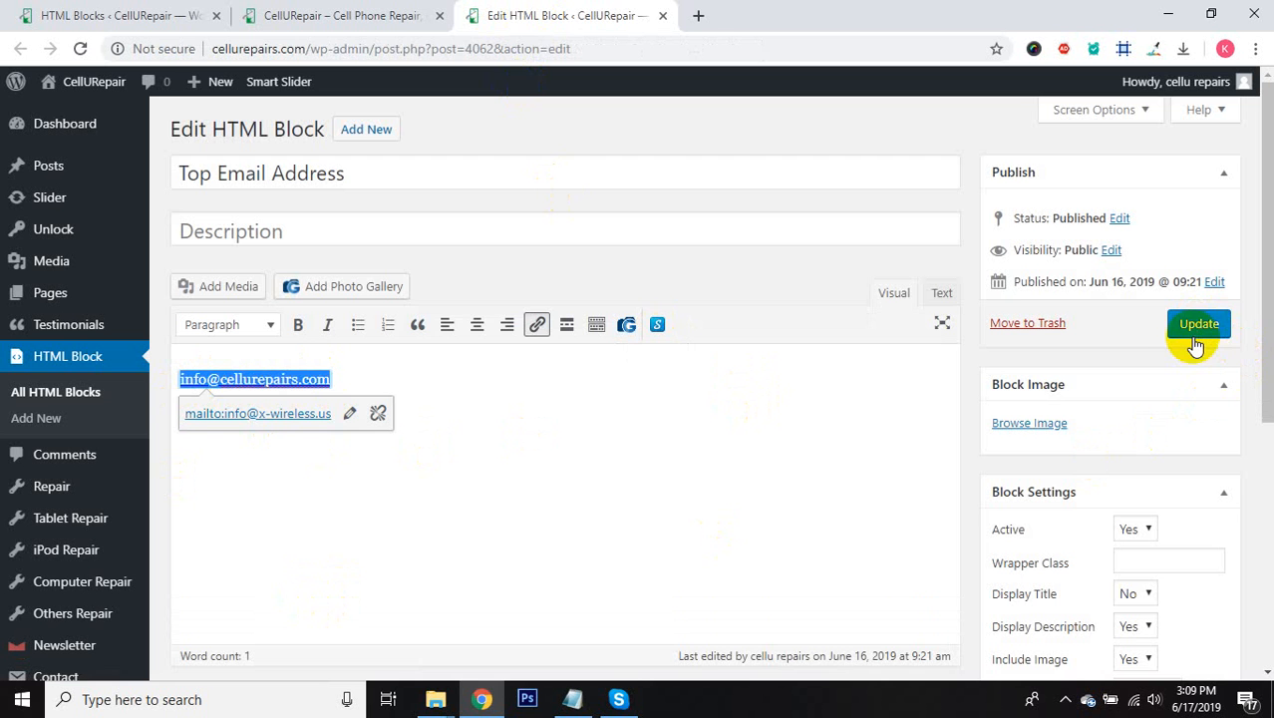
pyautogui.click(332, 18)
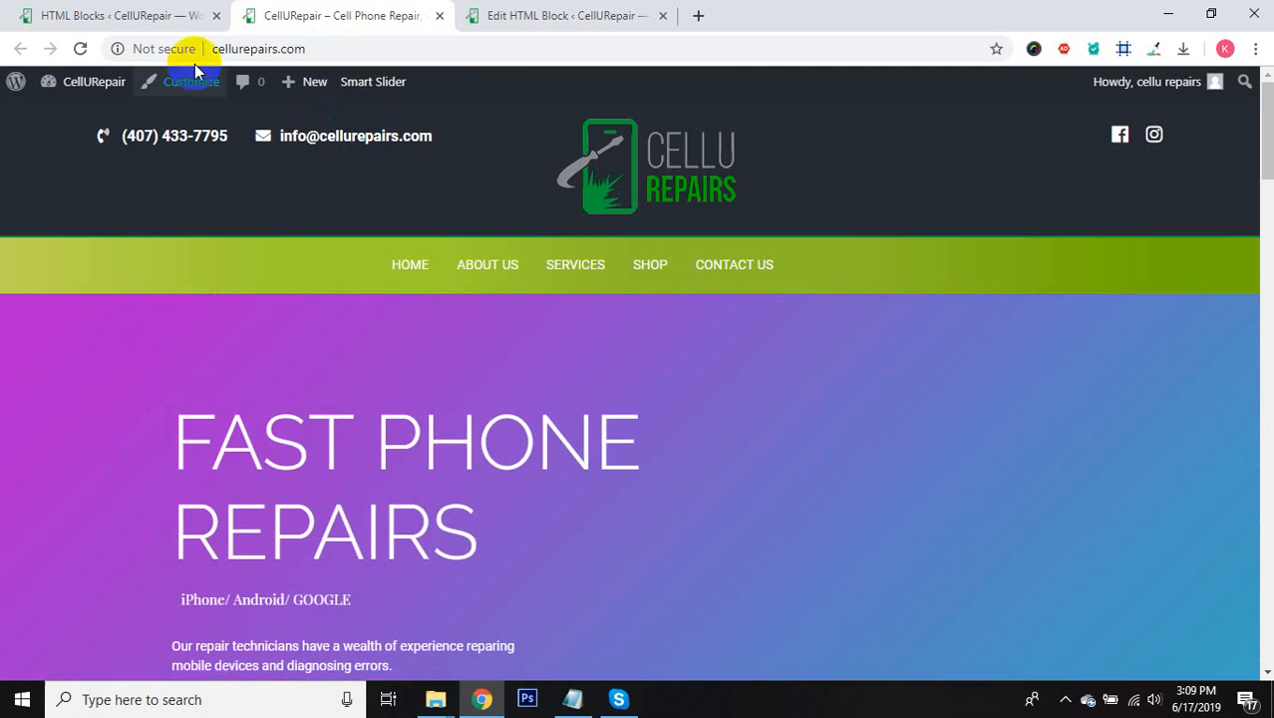
pyautogui.click(100, 15)
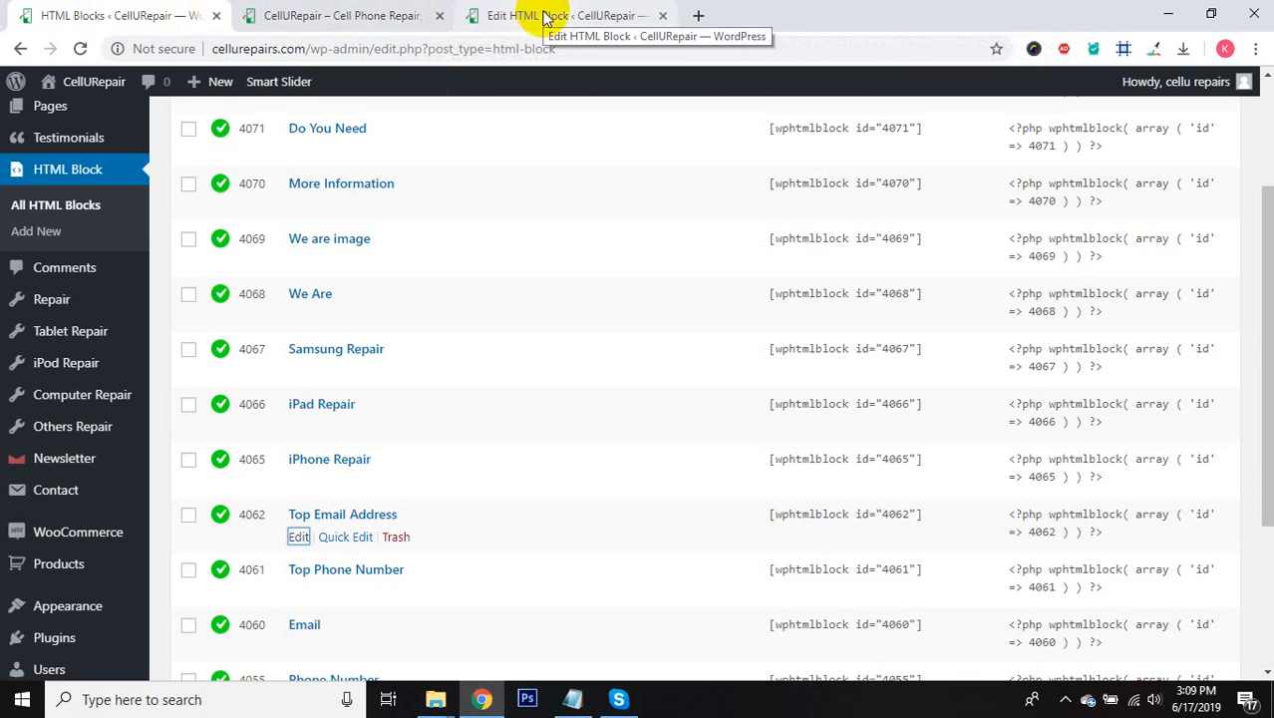
pyautogui.click(626, 15)
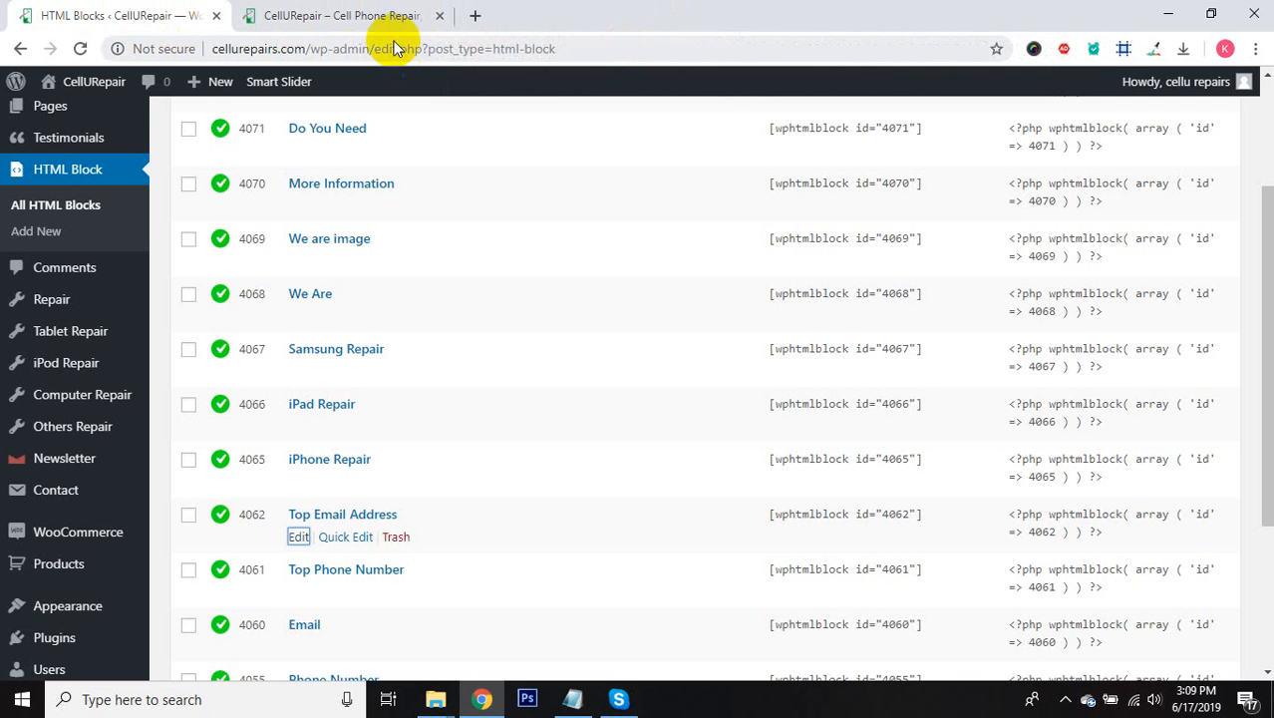
# Step: Examine the rotating slider at the top of the live homepage
pyautogui.click(349, 18)
pyautogui.scroll(-3, 376, 257)
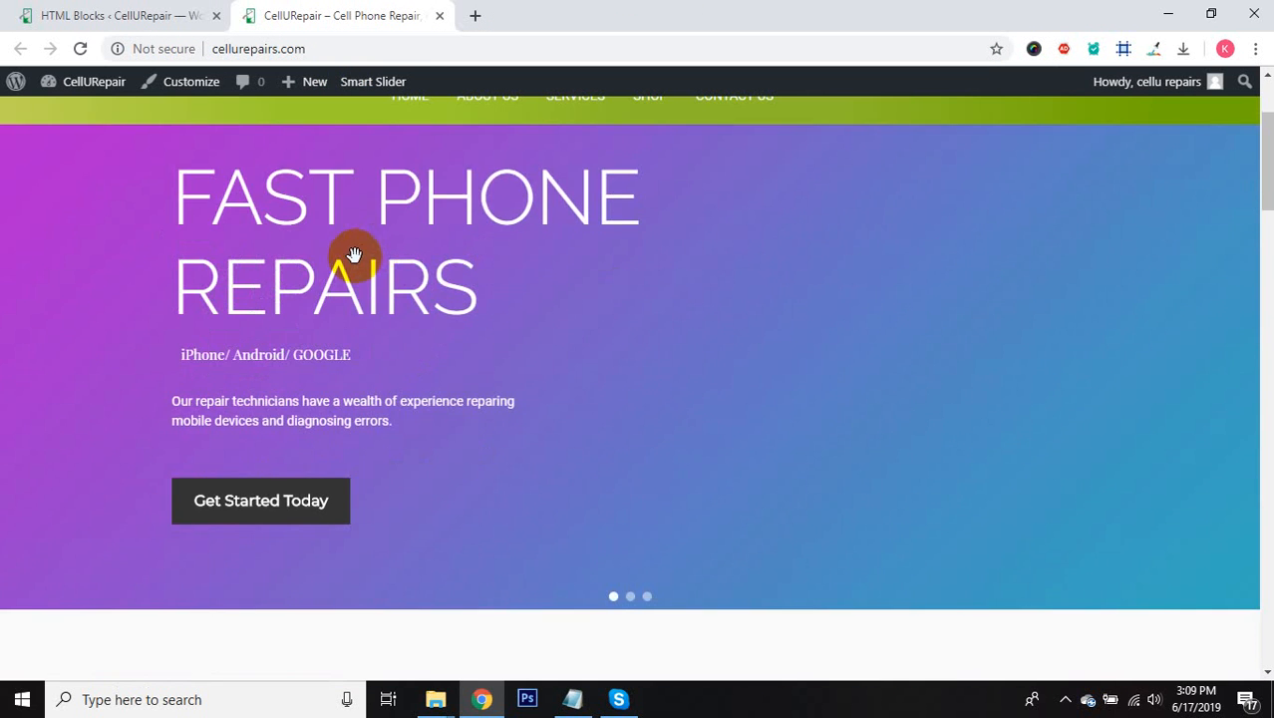
pyautogui.scroll(2, 333, 283)
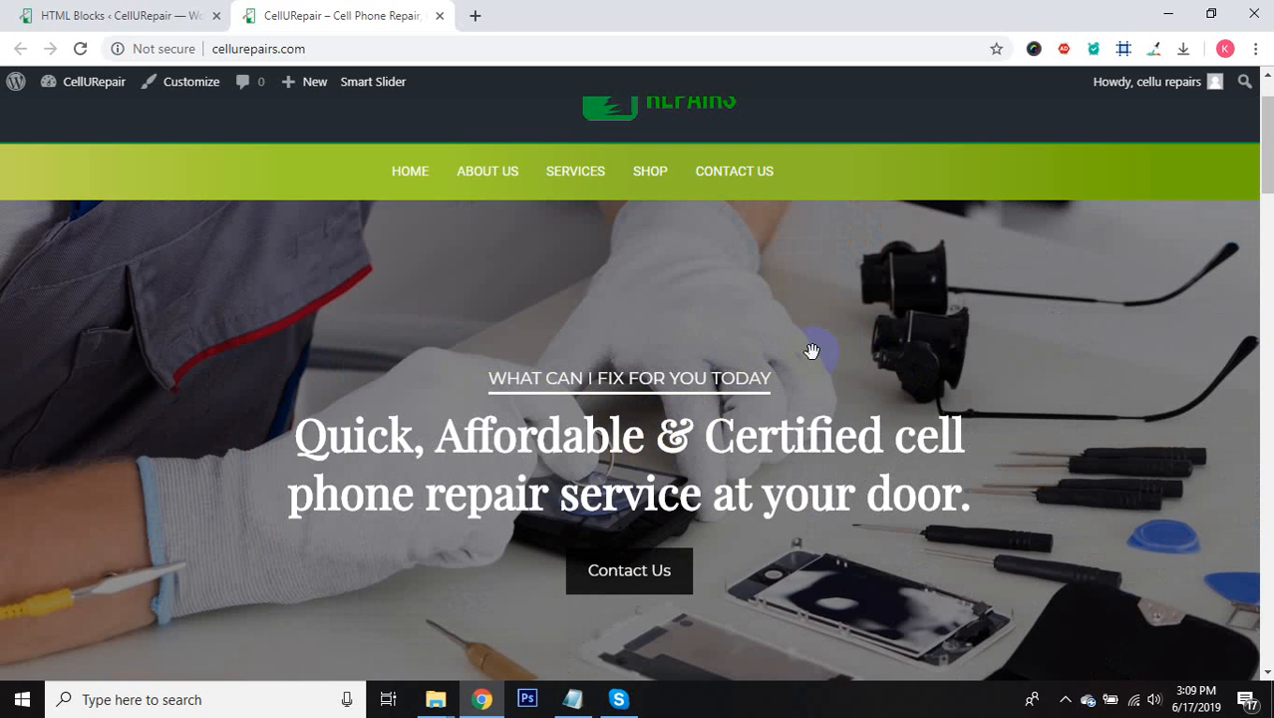
# Step: Return to the WordPress admin and open the Smart Slider dashboard
pyautogui.click(45, 15)
pyautogui.scroll(-3, 23, 403)
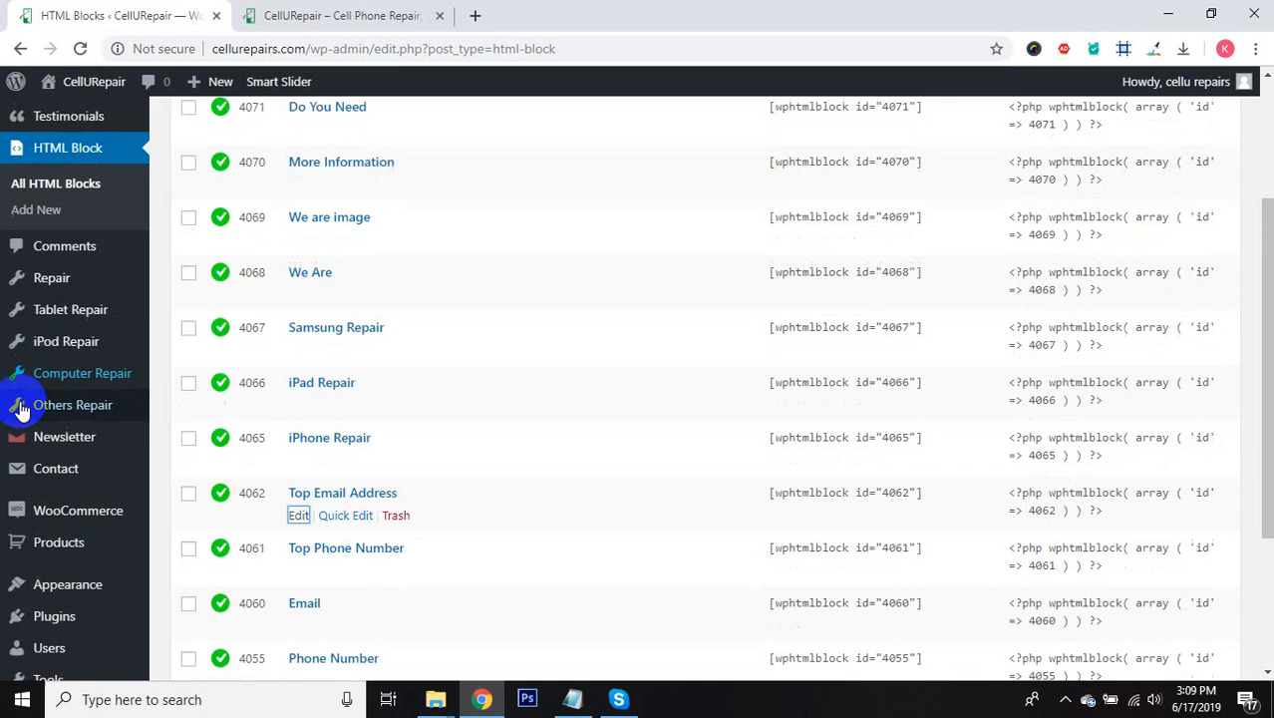
pyautogui.scroll(-1, 30, 149)
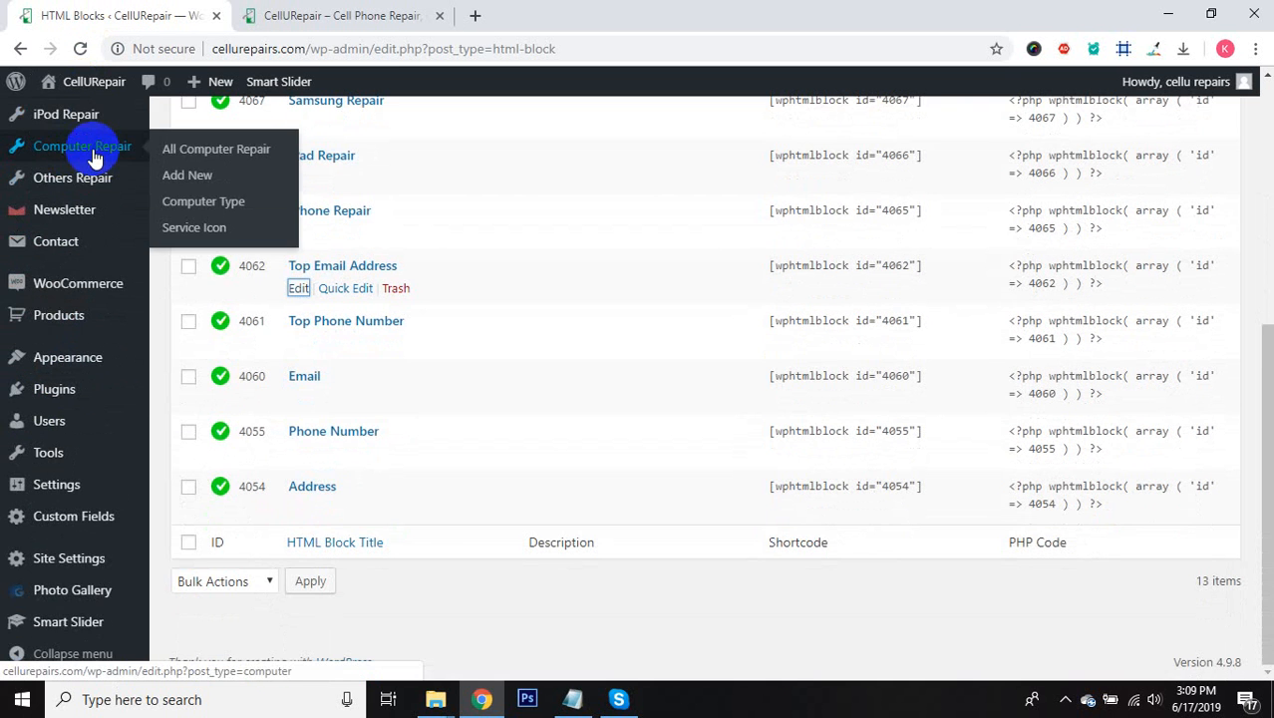
pyautogui.click(61, 628)
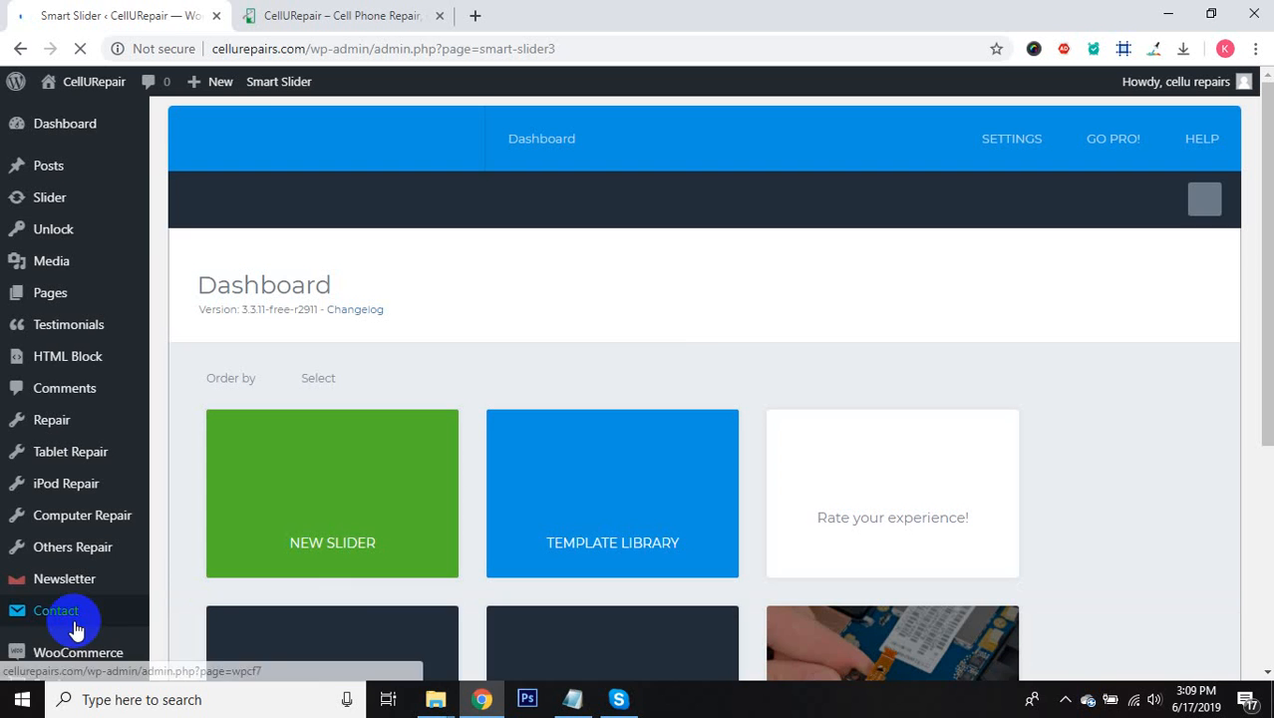
# Step: Open the slider named Slider for editing from the Smart Slider dashboard
pyautogui.scroll(-2, 324, 359)
pyautogui.scroll(-1, 333, 342)
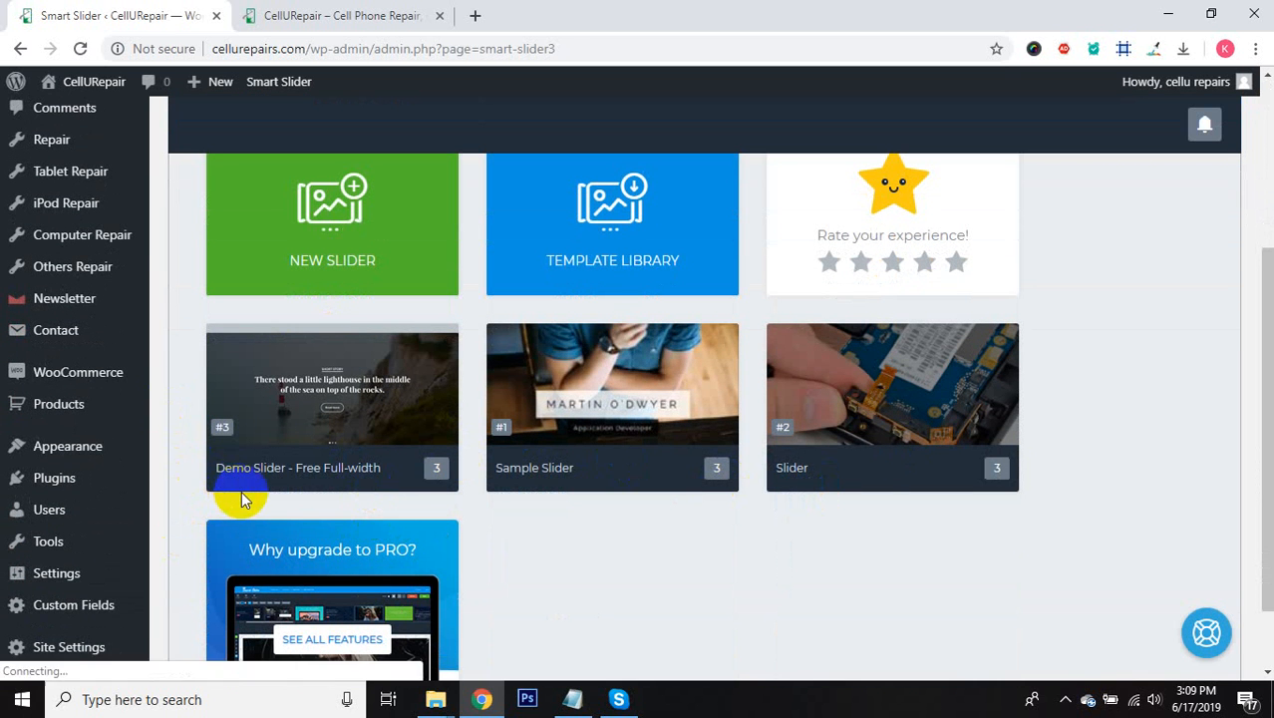
pyautogui.moveTo(894, 395)
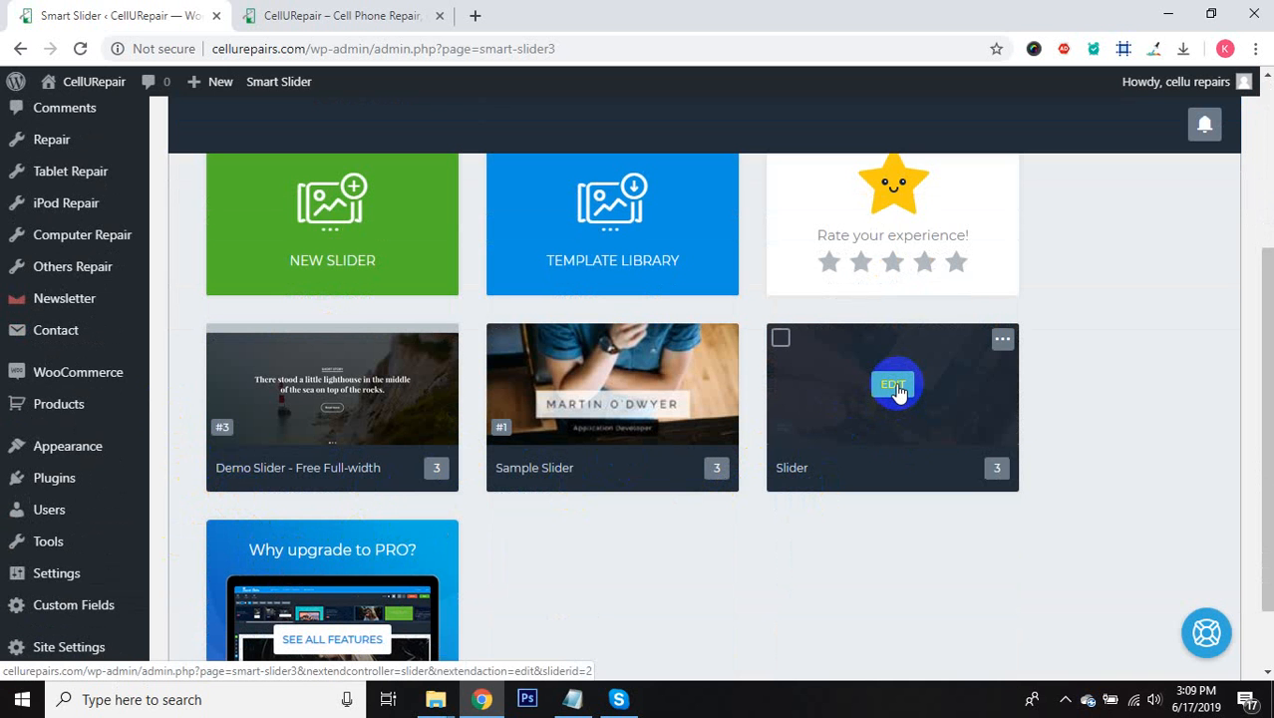
pyautogui.click(895, 385)
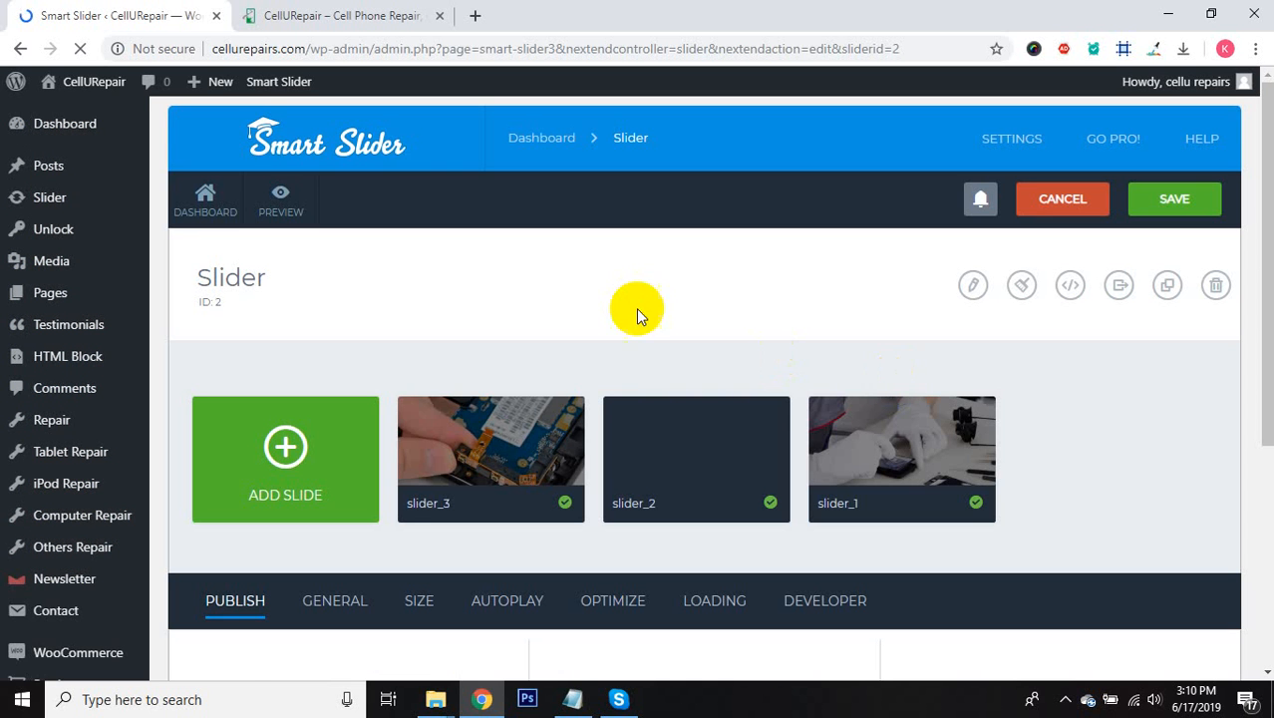
# Step: Open the slider_3 slide for editing and look over its canvas
pyautogui.scroll(-1, 638, 315)
pyautogui.click(472, 394)
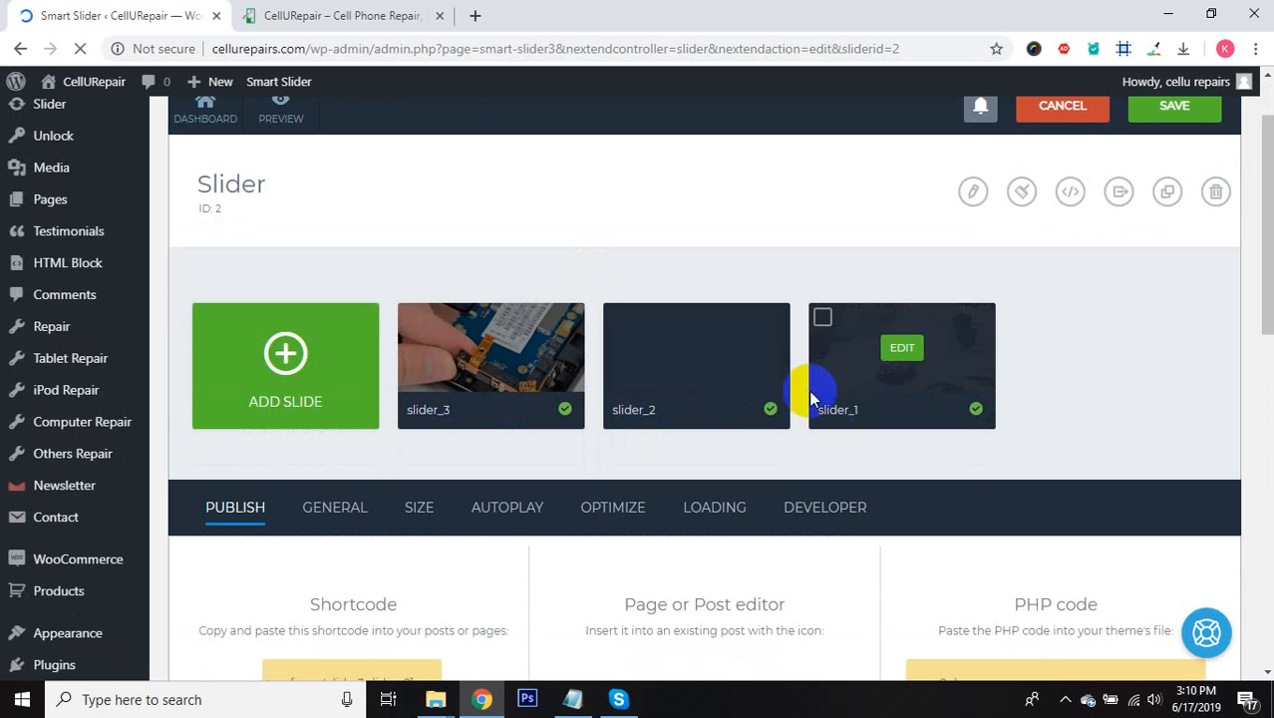
pyautogui.moveTo(476, 369)
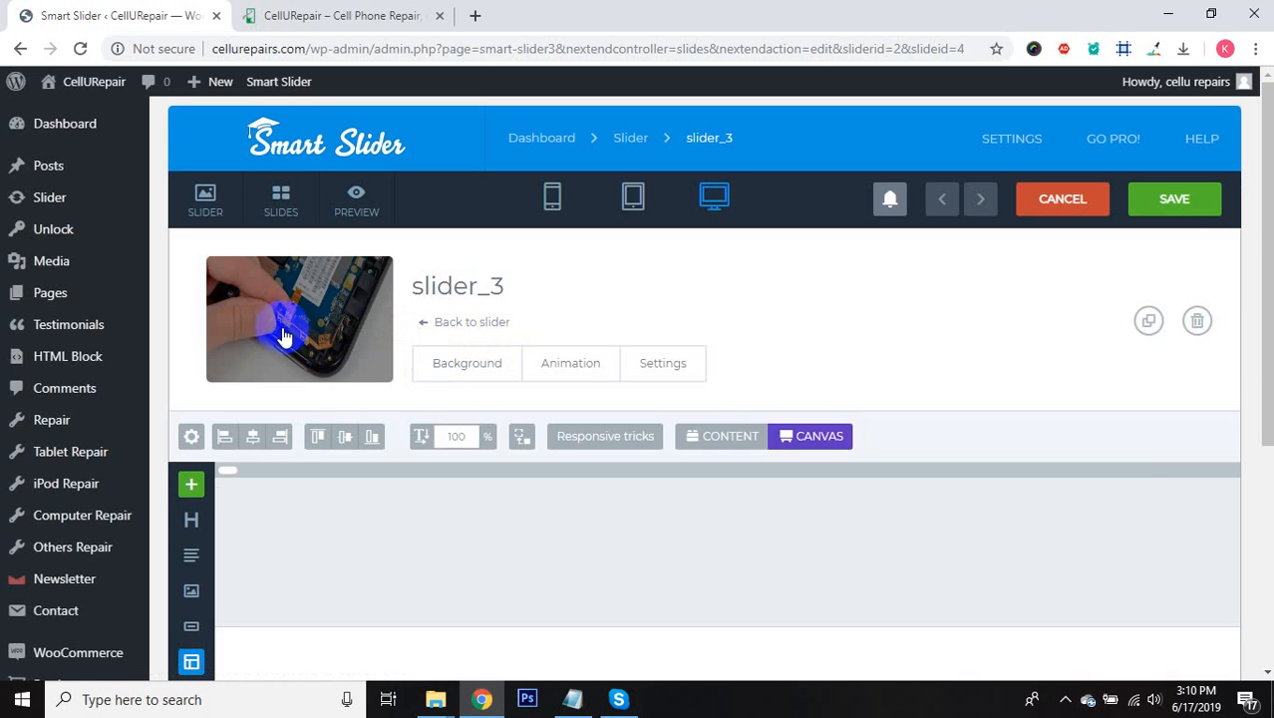
pyautogui.scroll(-2, 640, 439)
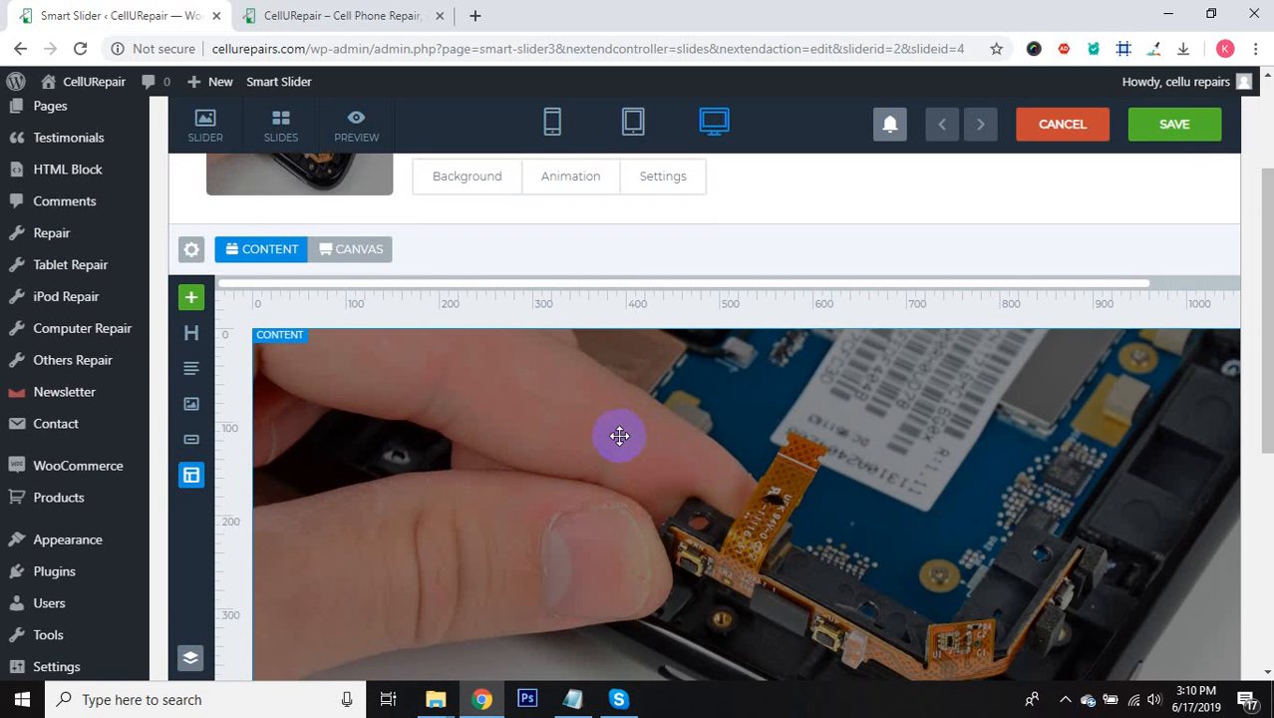
pyautogui.scroll(2, 564, 470)
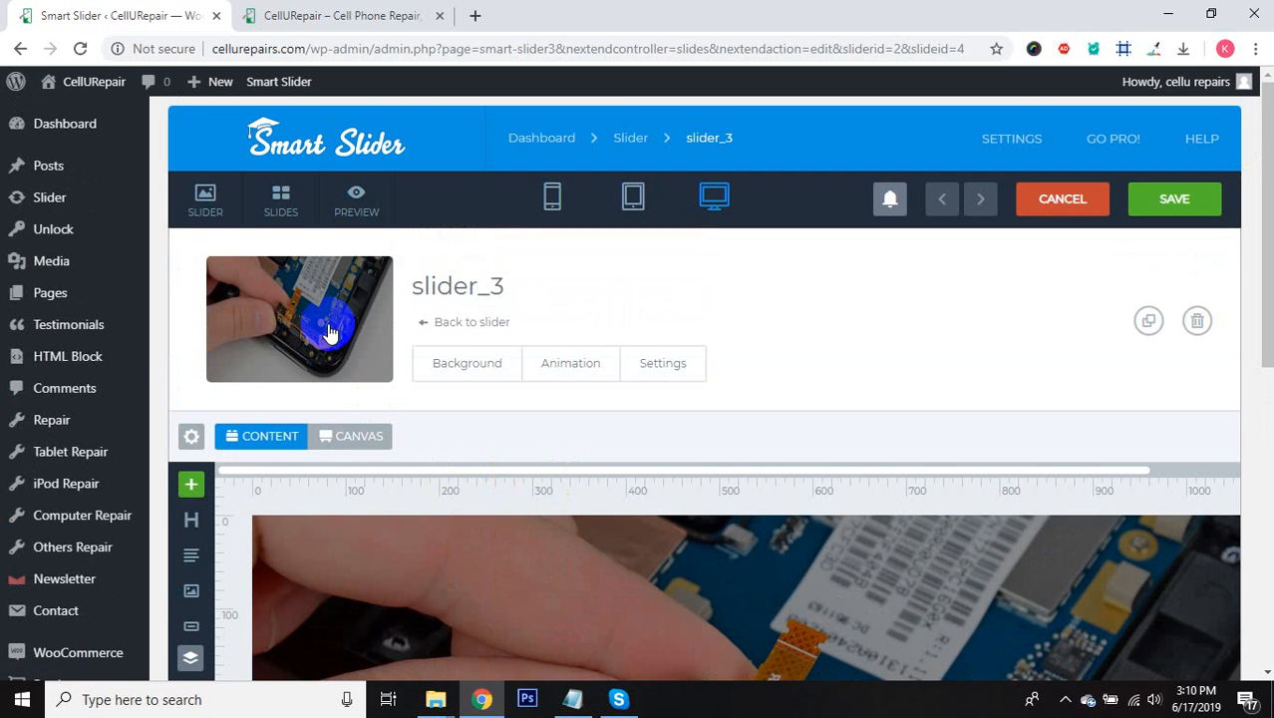
# Step: Open the media library from slider_3's background image setting and browse the existing images
pyautogui.click(469, 372)
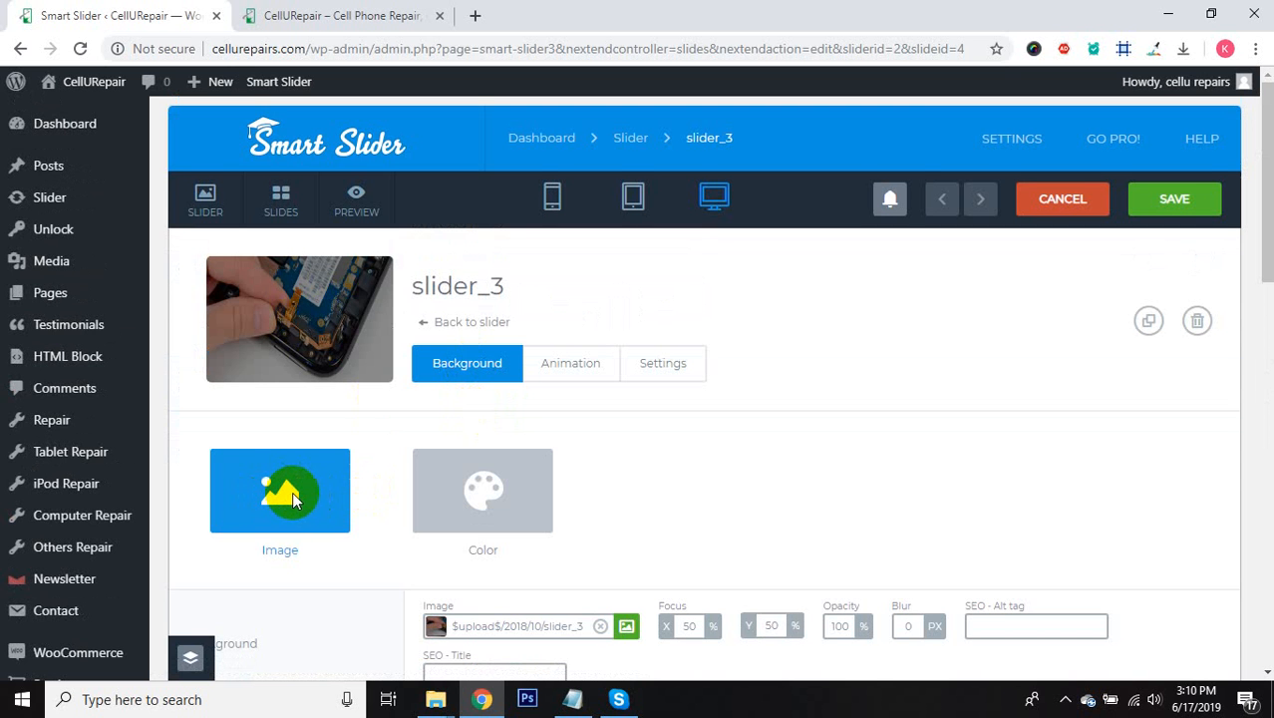
pyautogui.scroll(-1, 498, 593)
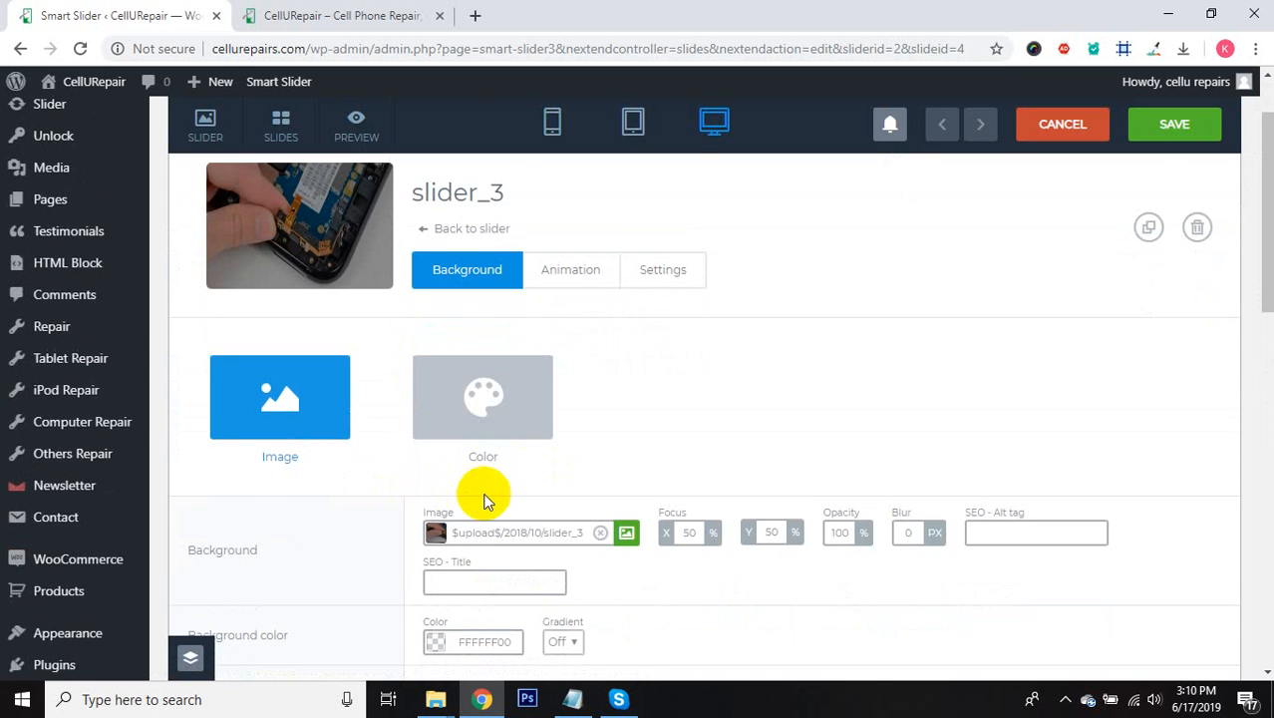
pyautogui.scroll(-1, 486, 501)
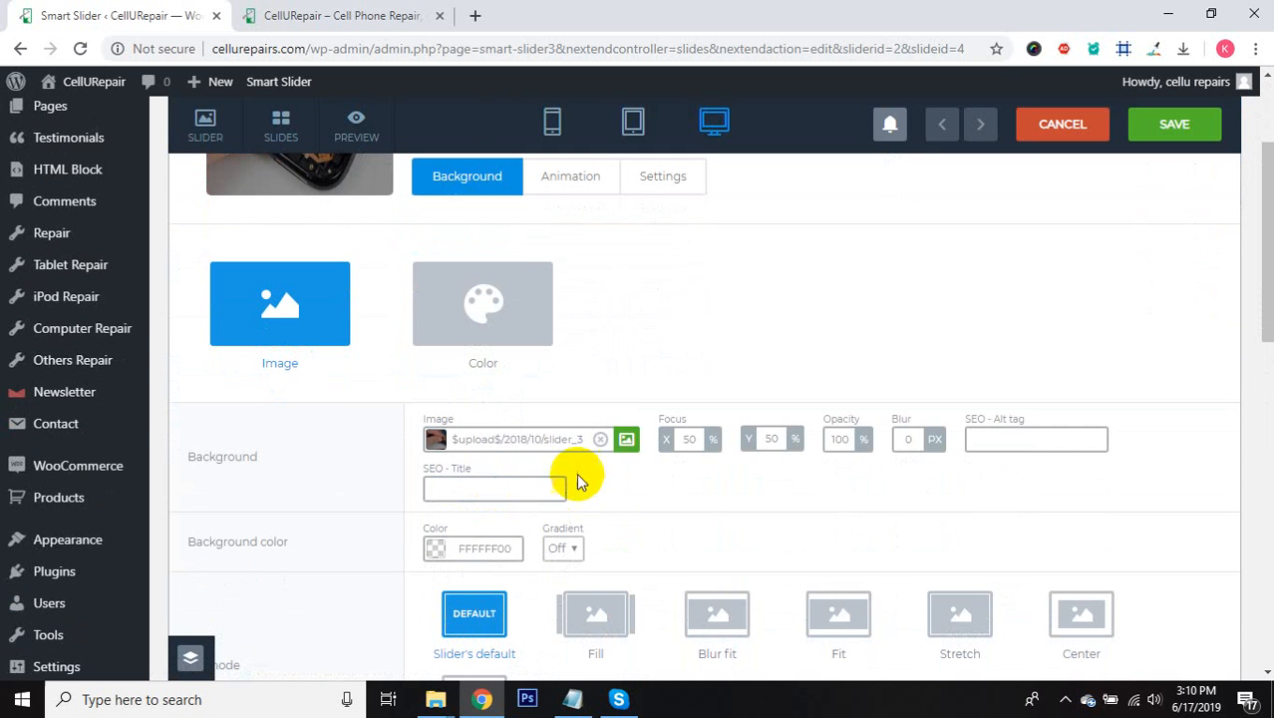
pyautogui.click(626, 440)
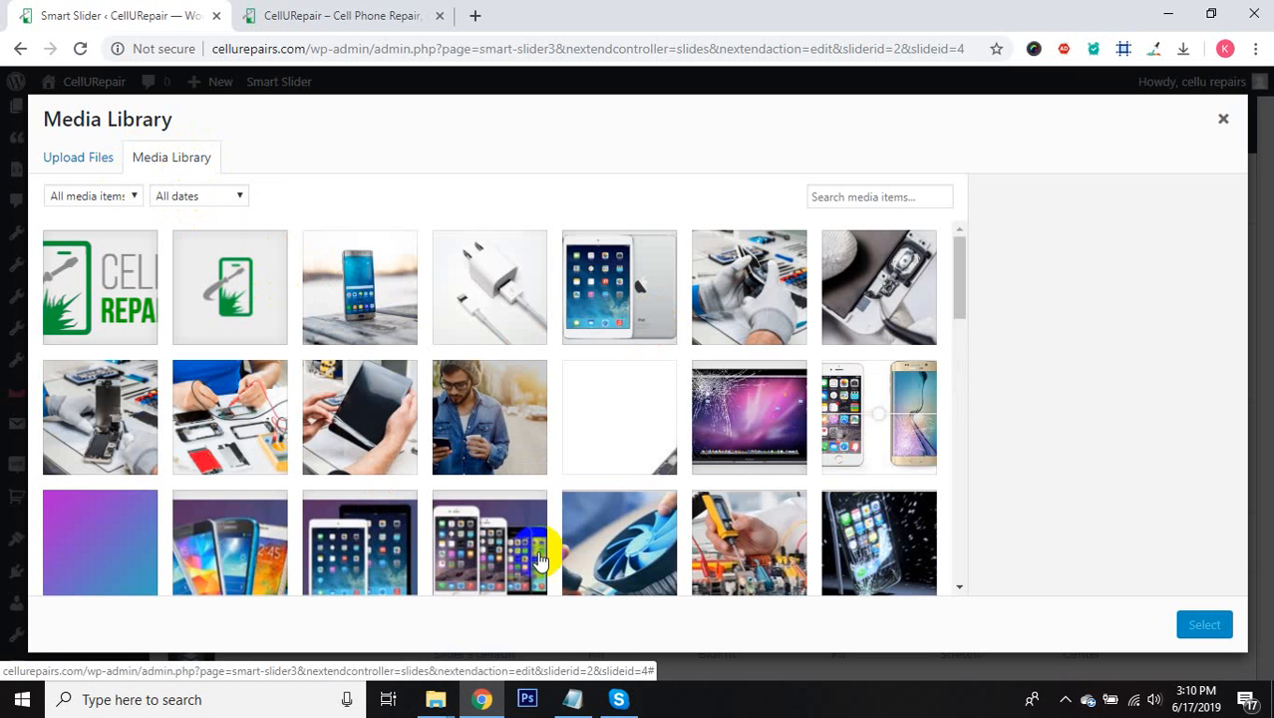
pyautogui.scroll(-1, 727, 454)
pyautogui.scroll(-1, 877, 436)
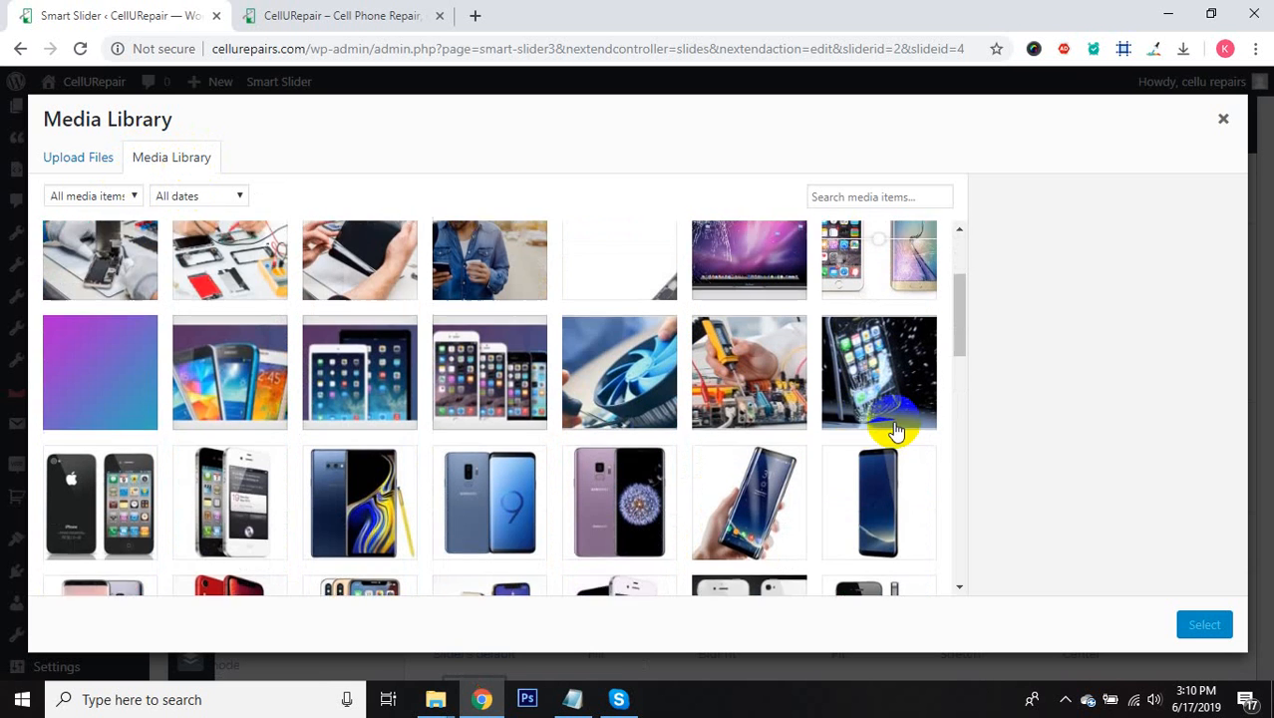
pyautogui.scroll(-4, 794, 391)
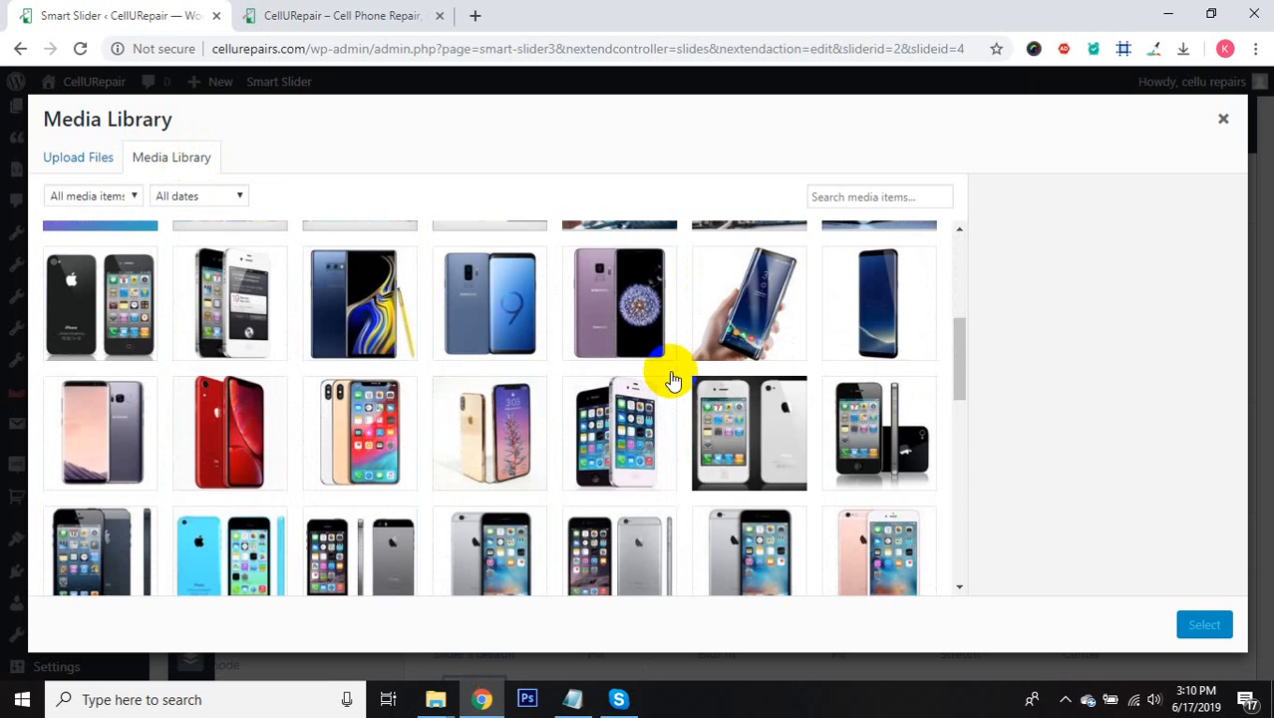
pyautogui.scroll(8, 730, 429)
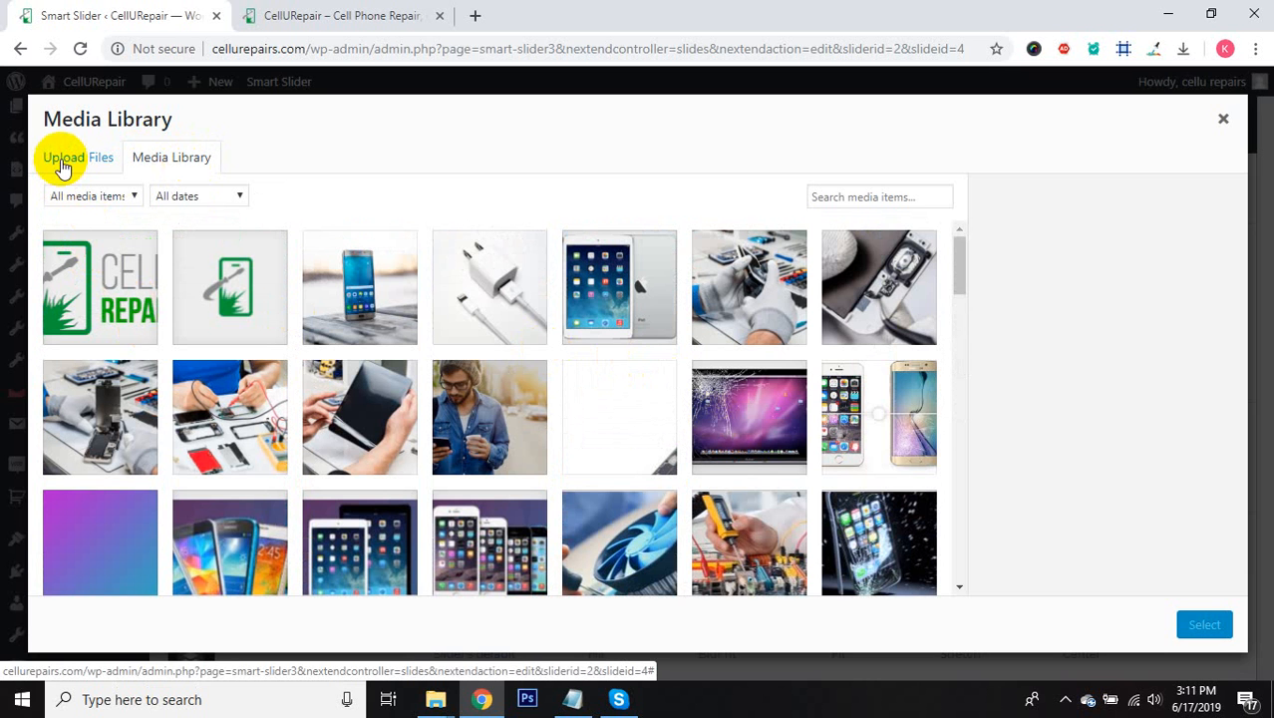
# Step: Upload house.png from the Downloads folder to the media library, and close the library without applying the image to the slide
pyautogui.click(70, 166)
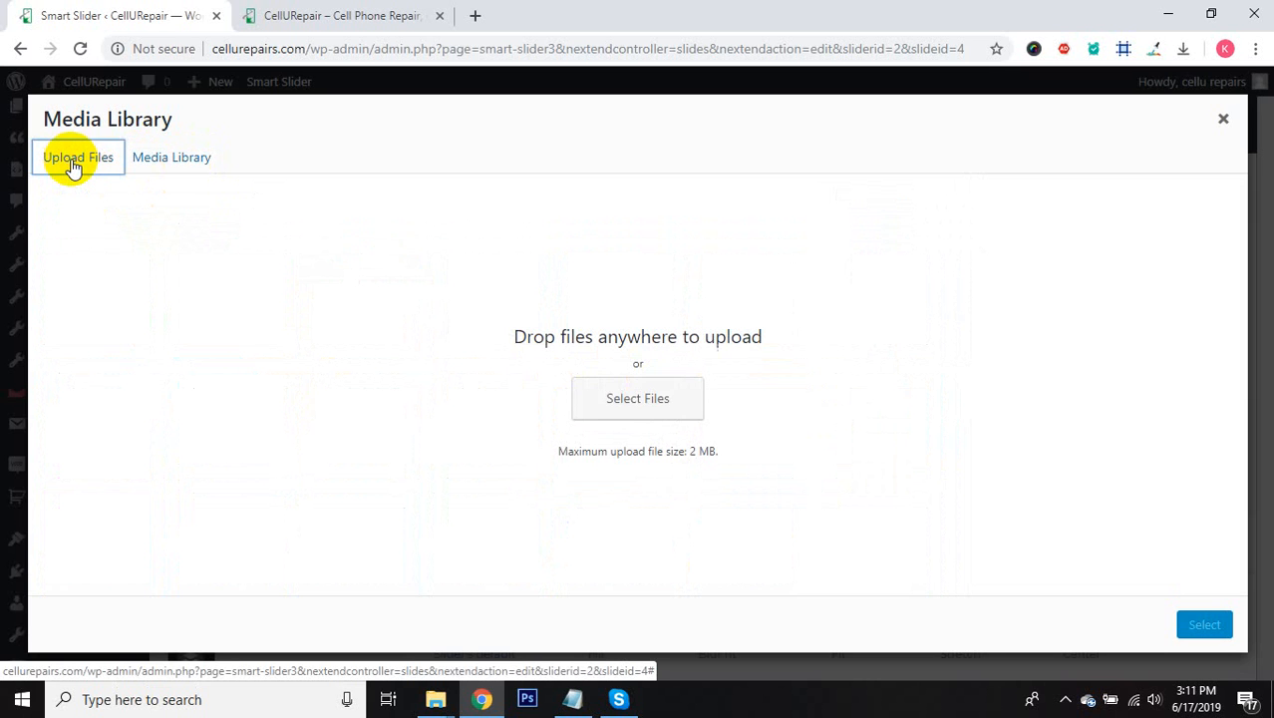
pyautogui.click(648, 407)
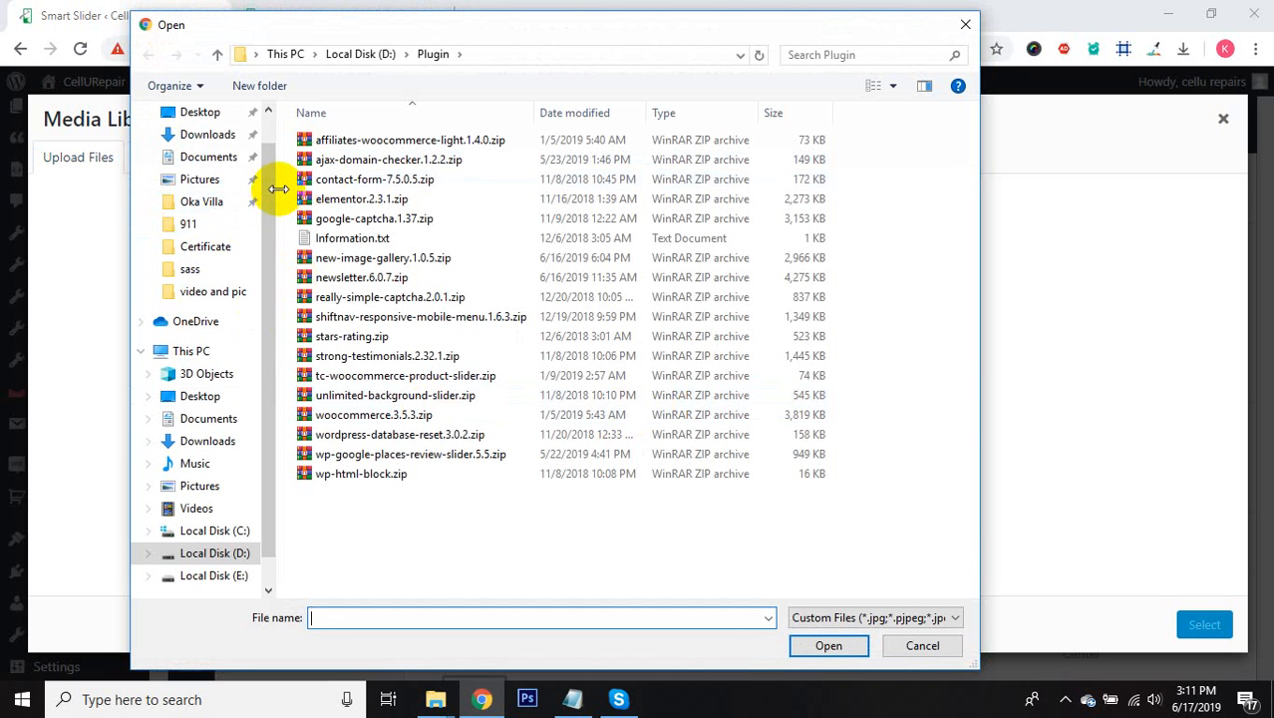
pyautogui.click(202, 139)
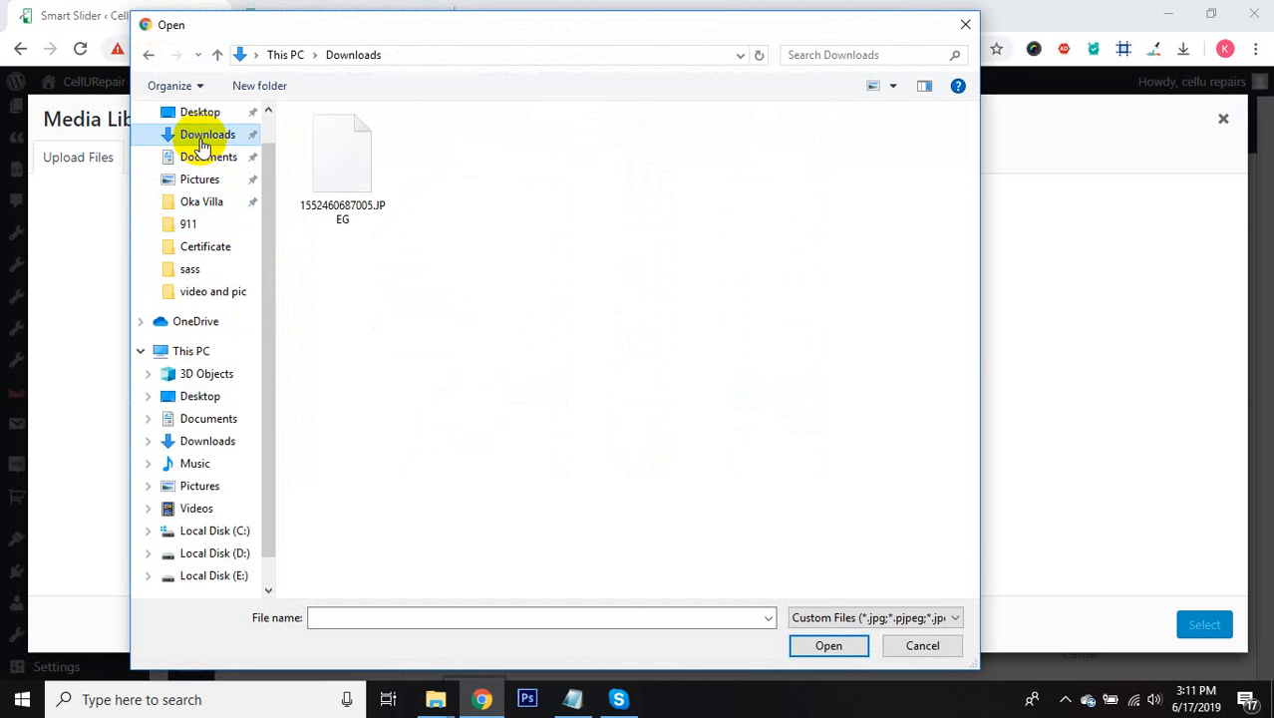
pyautogui.scroll(-5, 797, 398)
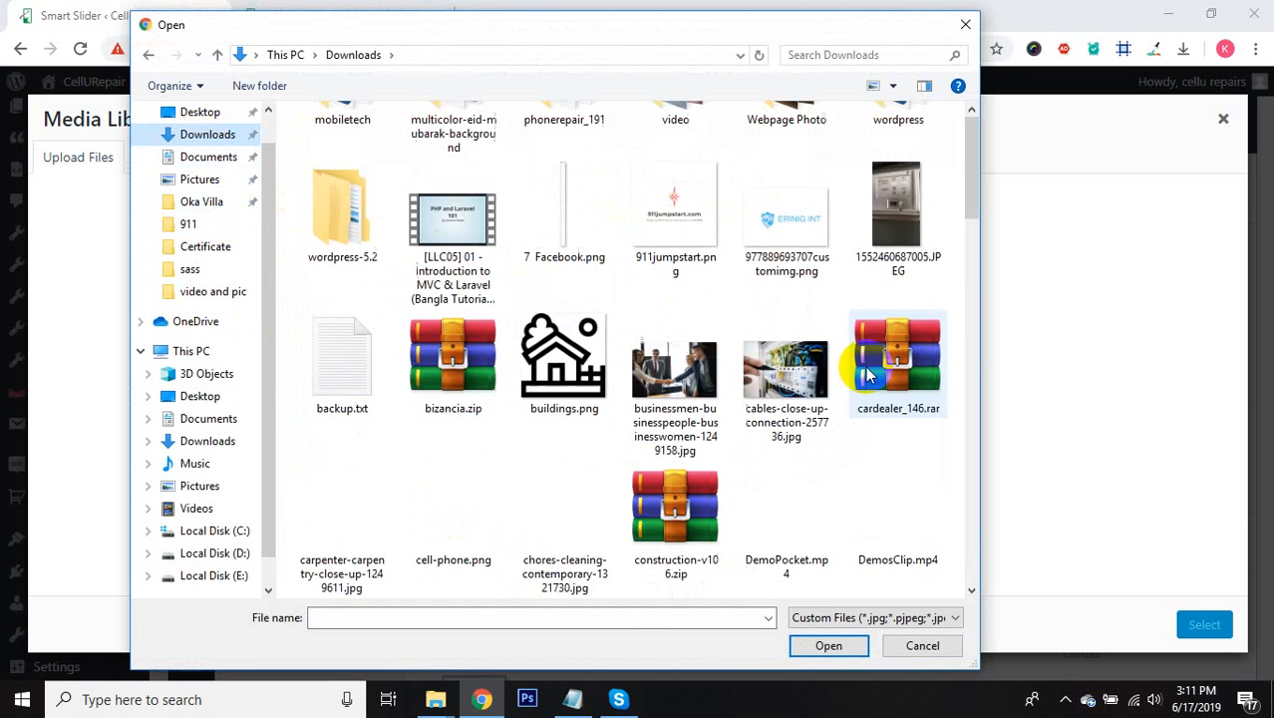
pyautogui.scroll(-3, 725, 357)
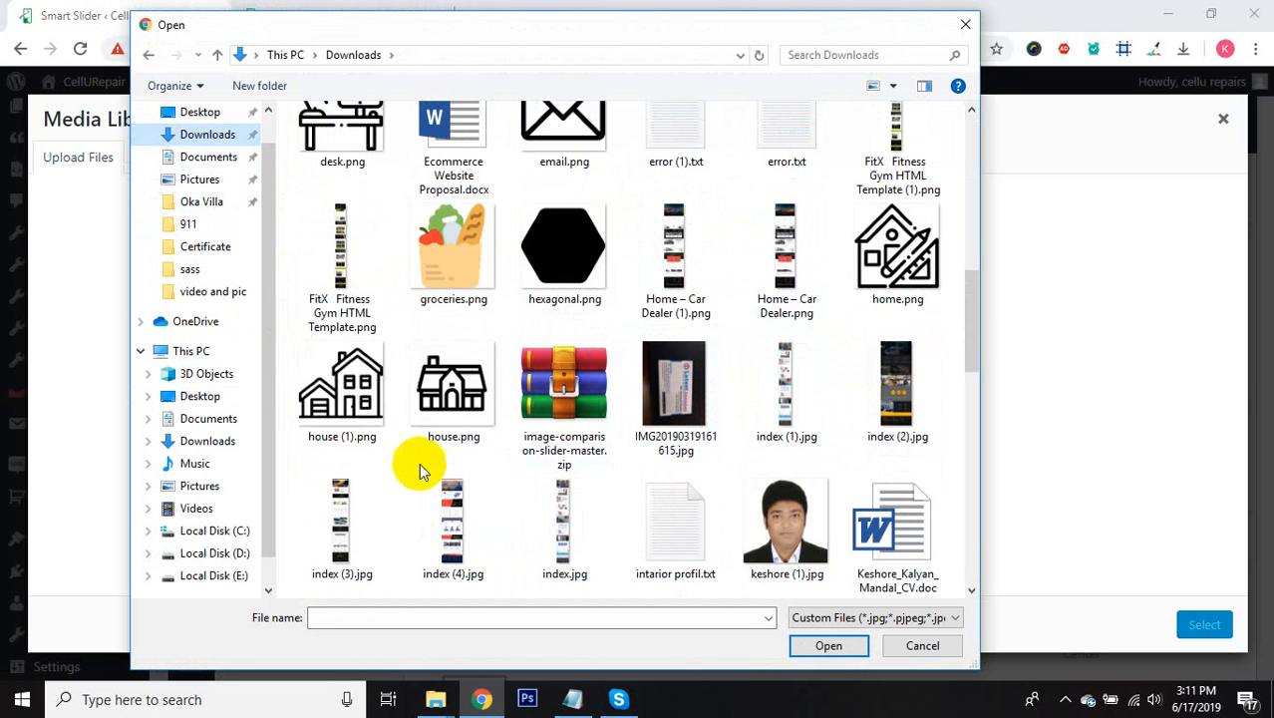
pyautogui.click(445, 397)
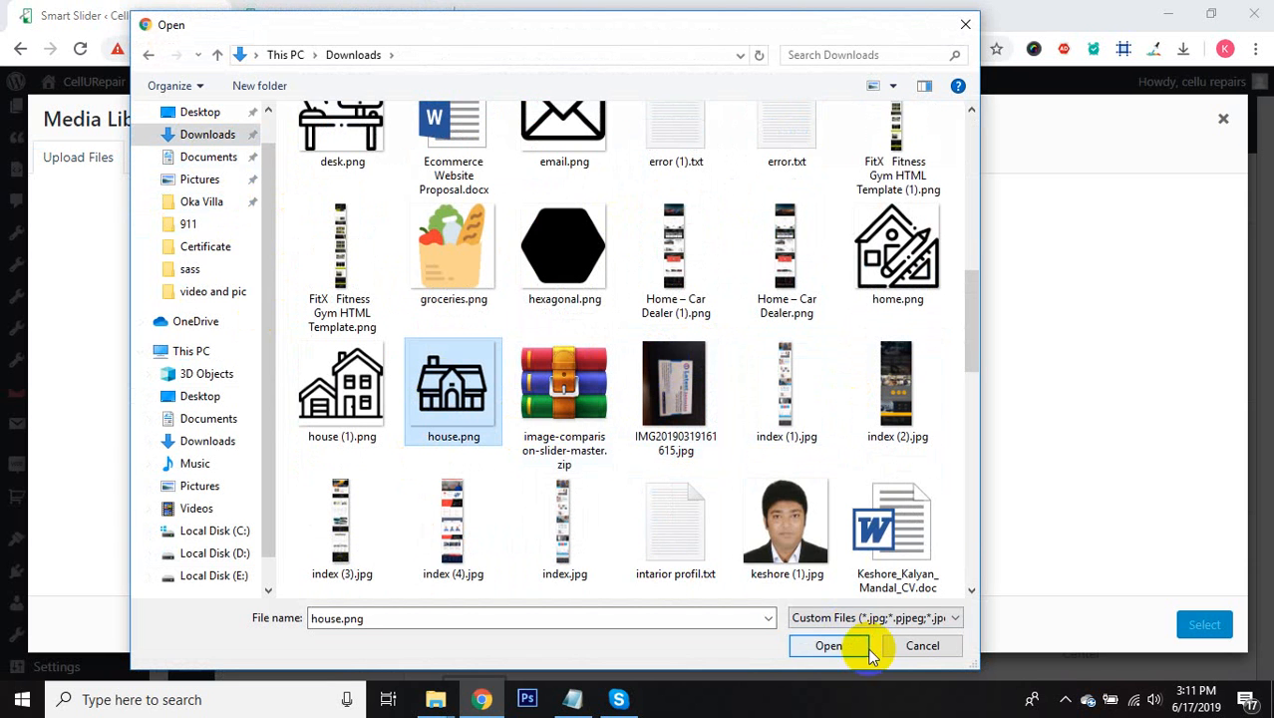
pyautogui.click(840, 647)
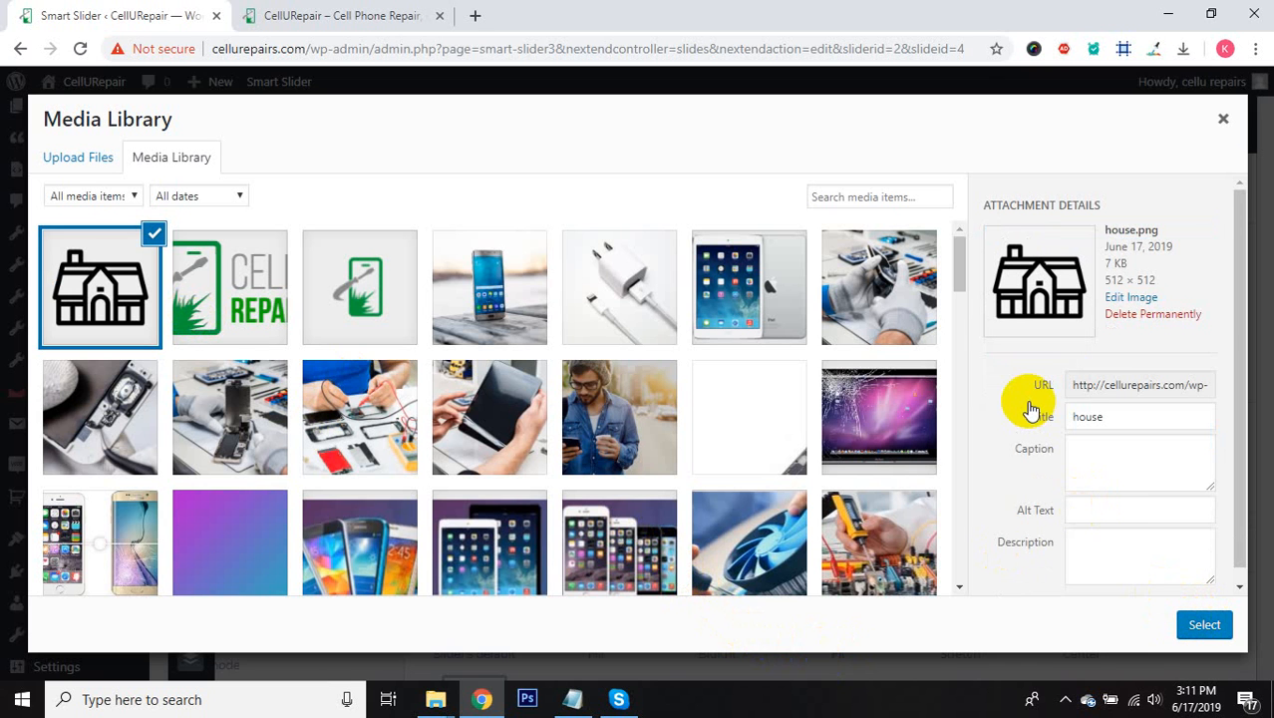
pyautogui.click(1223, 120)
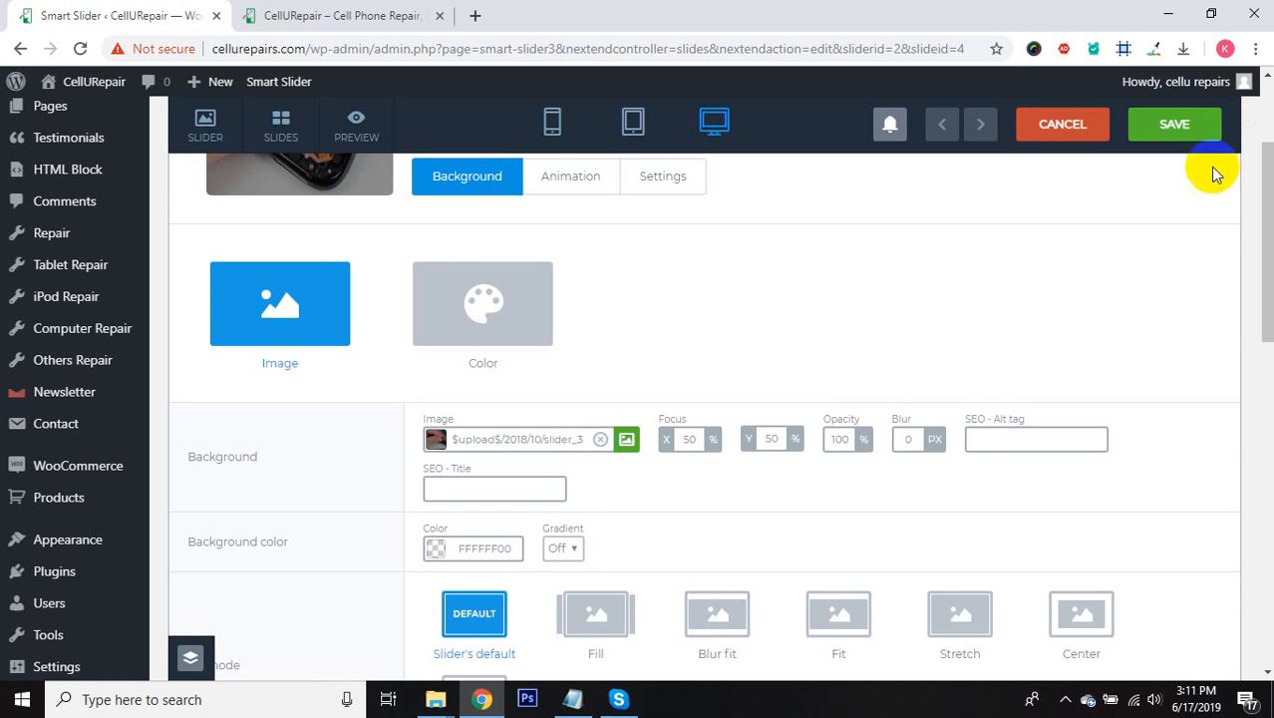
# Step: Examine slider_3's background settings and canvas, briefly opening and closing the content layer's settings
pyautogui.scroll(-7, 683, 367)
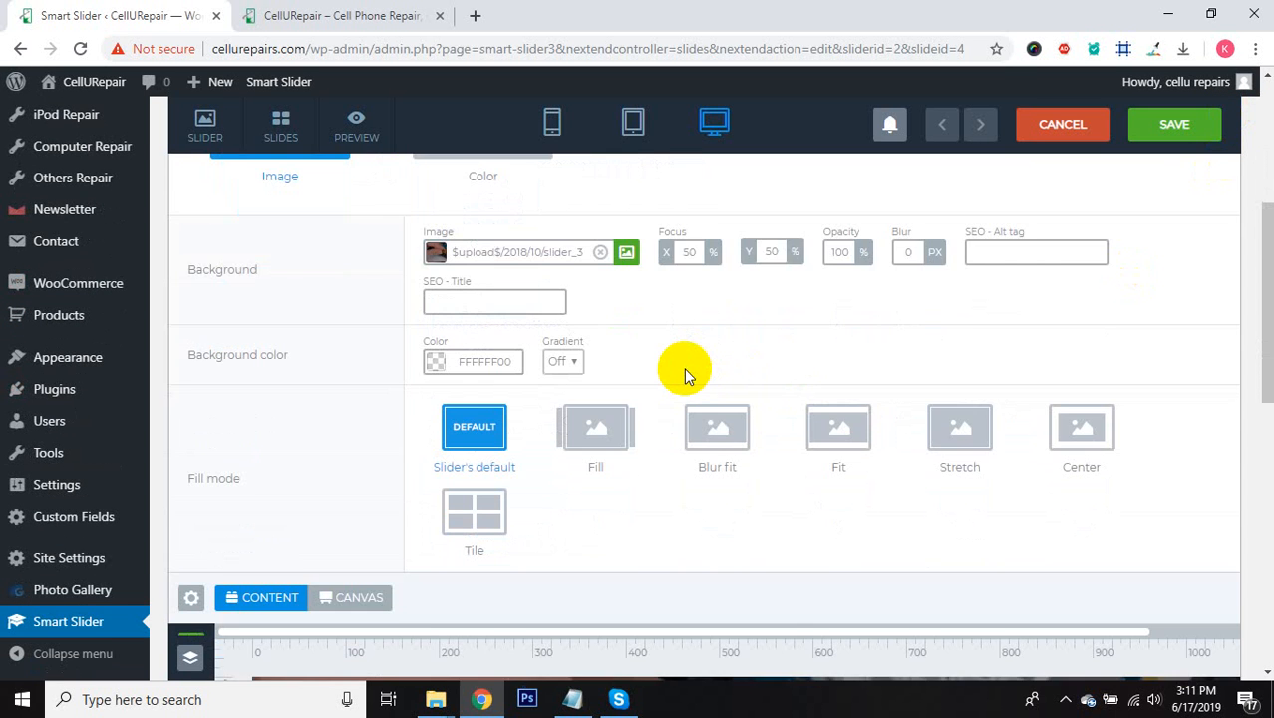
pyautogui.scroll(-3, 670, 406)
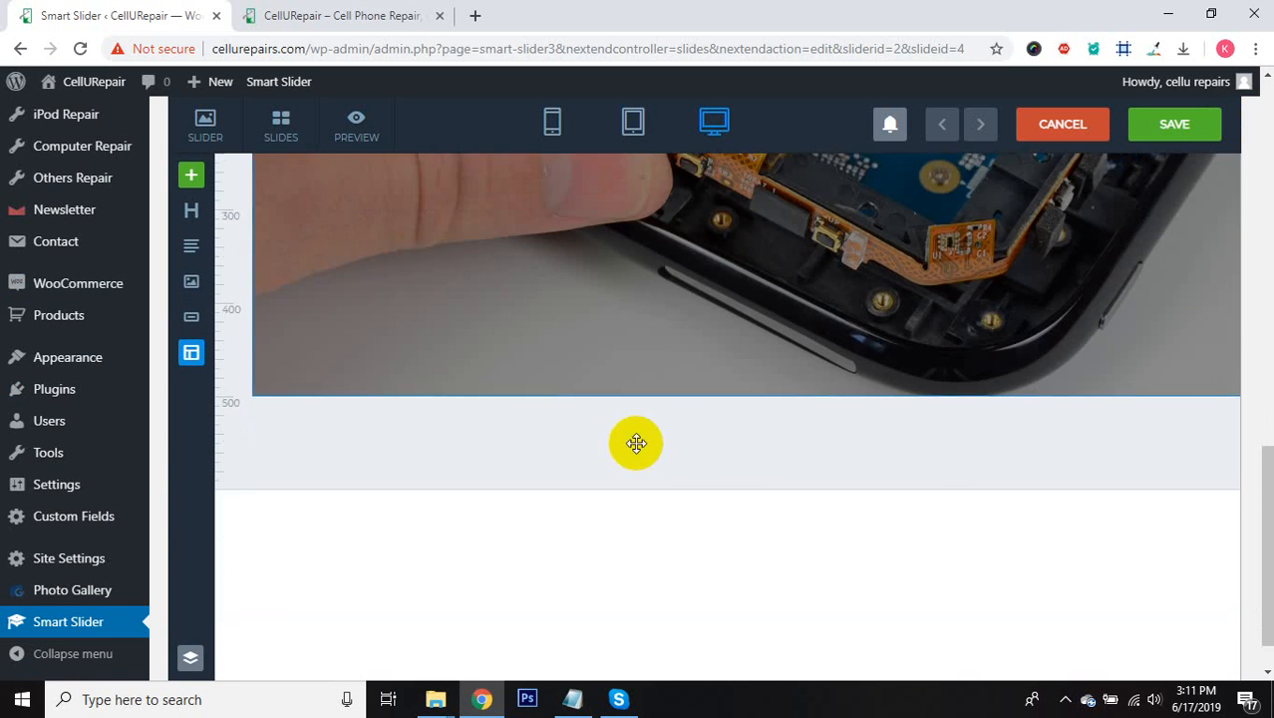
pyautogui.scroll(5, 637, 442)
pyautogui.click(600, 544)
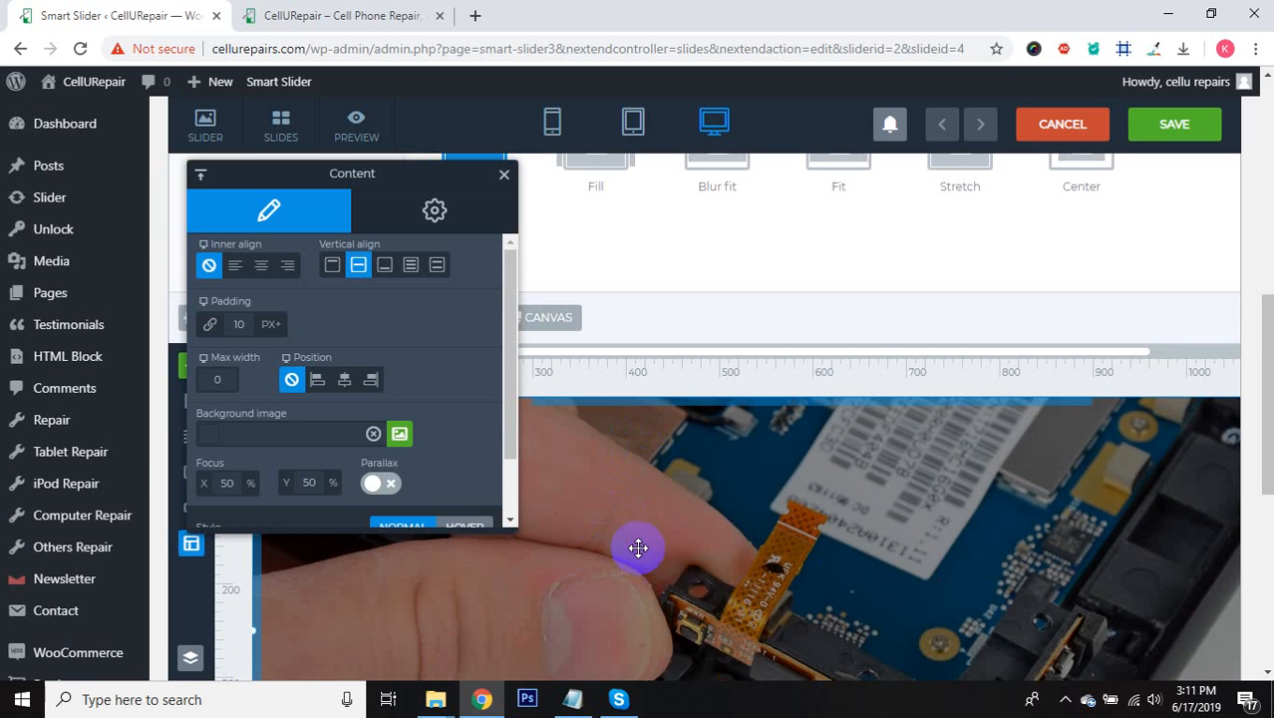
pyautogui.scroll(6, 811, 476)
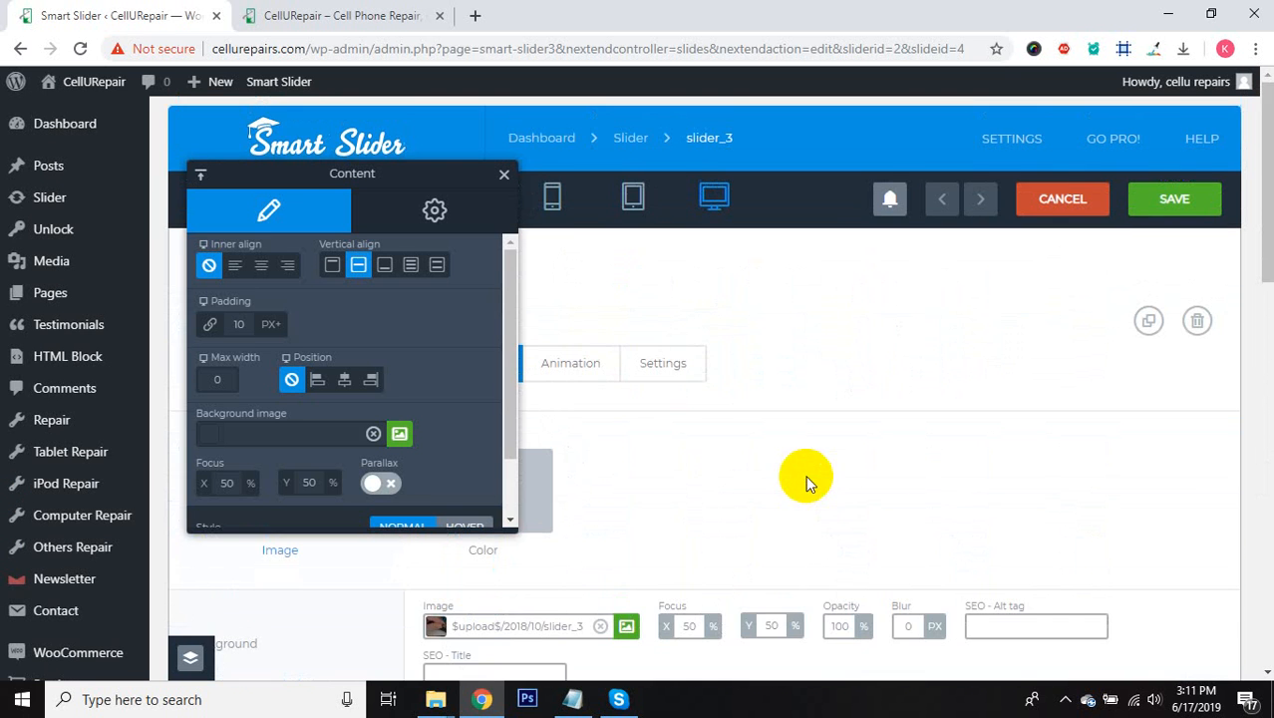
pyautogui.scroll(-1, 672, 419)
pyautogui.scroll(-1, 672, 416)
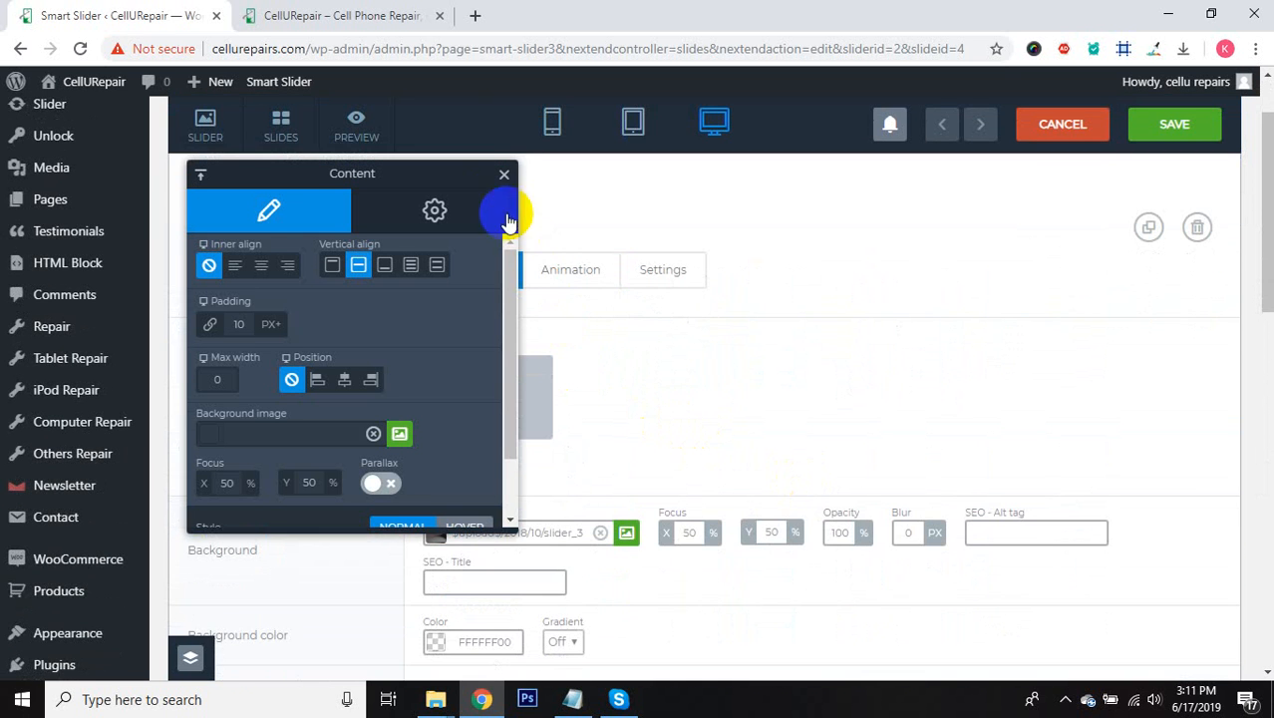
pyautogui.click(503, 174)
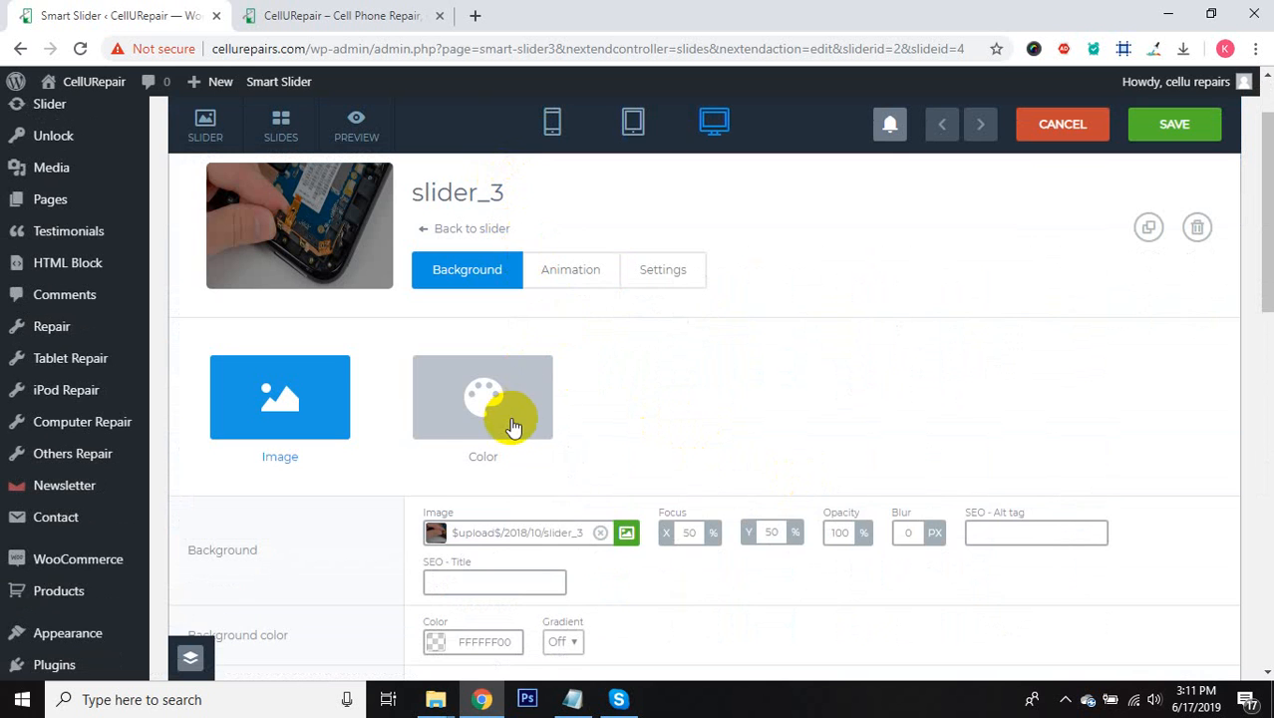
# Step: Go back to the Slider overview and look through its slides, publishing options and arrow settings
pyautogui.scroll(1, 508, 409)
pyautogui.click(467, 321)
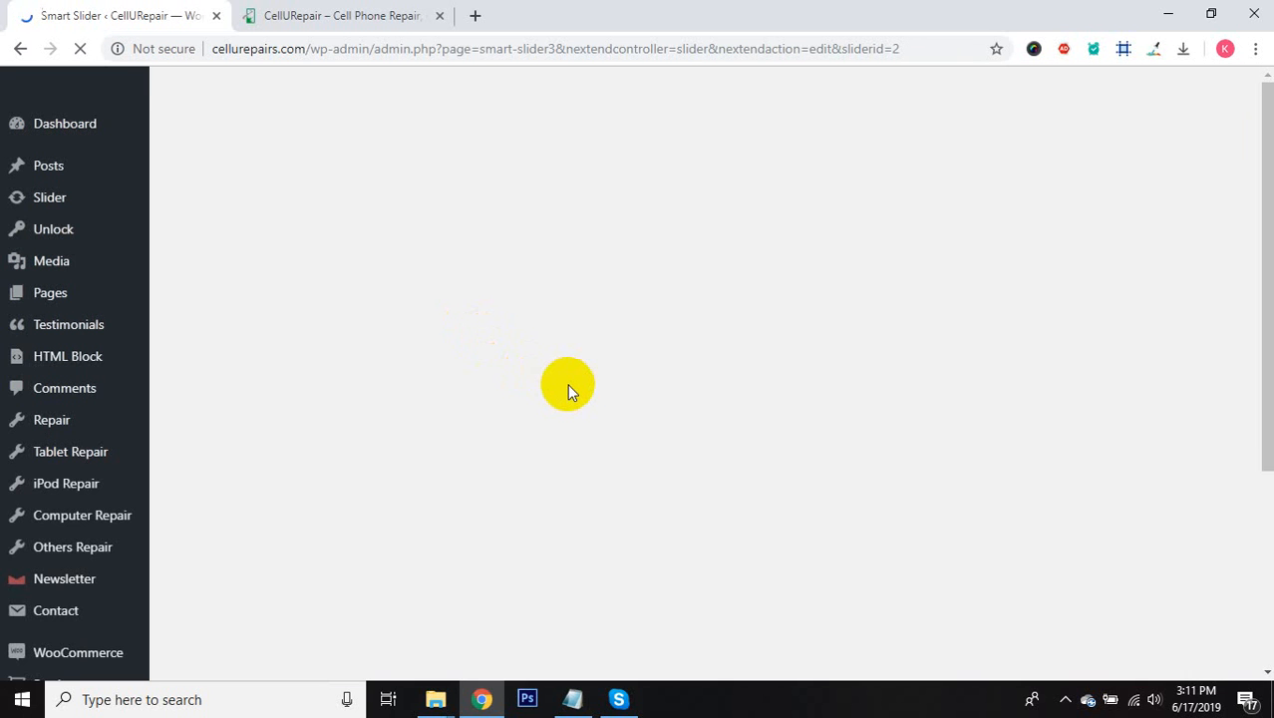
pyautogui.scroll(-2, 558, 404)
pyautogui.scroll(-4, 546, 404)
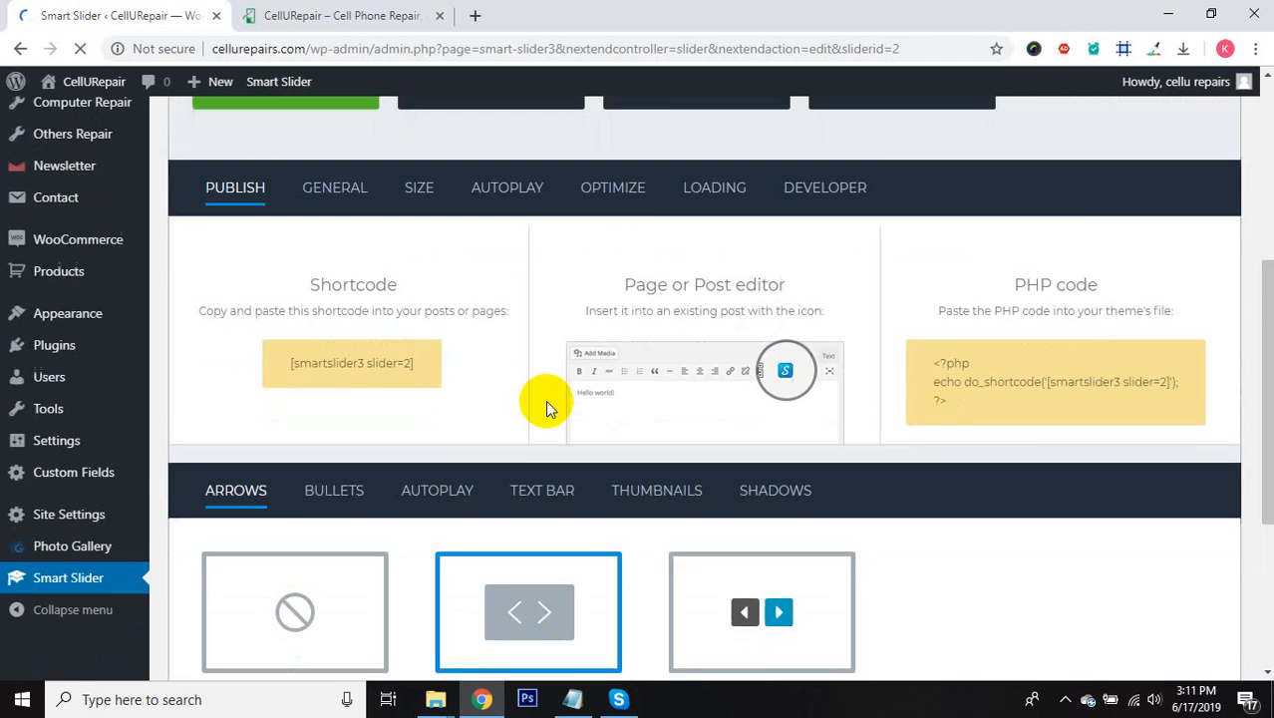
pyautogui.scroll(4, 540, 404)
# Step: Reopen the slider_3 slide for editing and bring up the settings of its content layer
pyautogui.moveTo(503, 324)
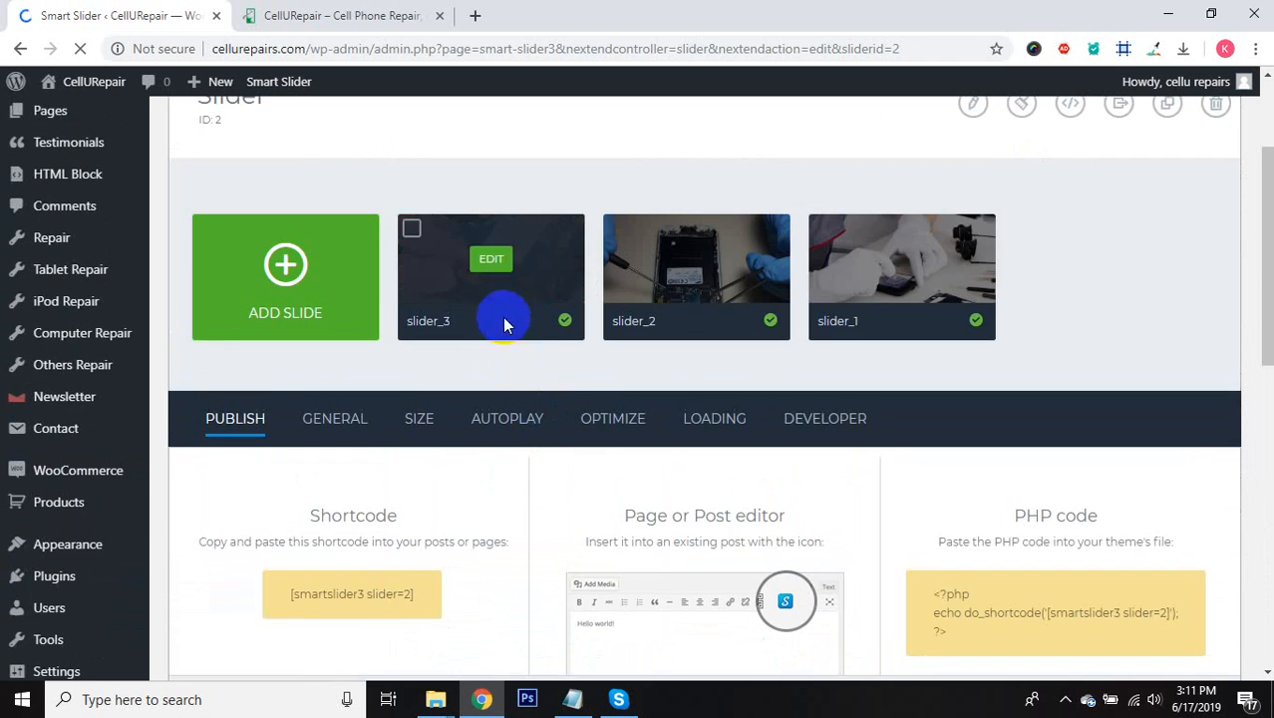
pyautogui.click(498, 262)
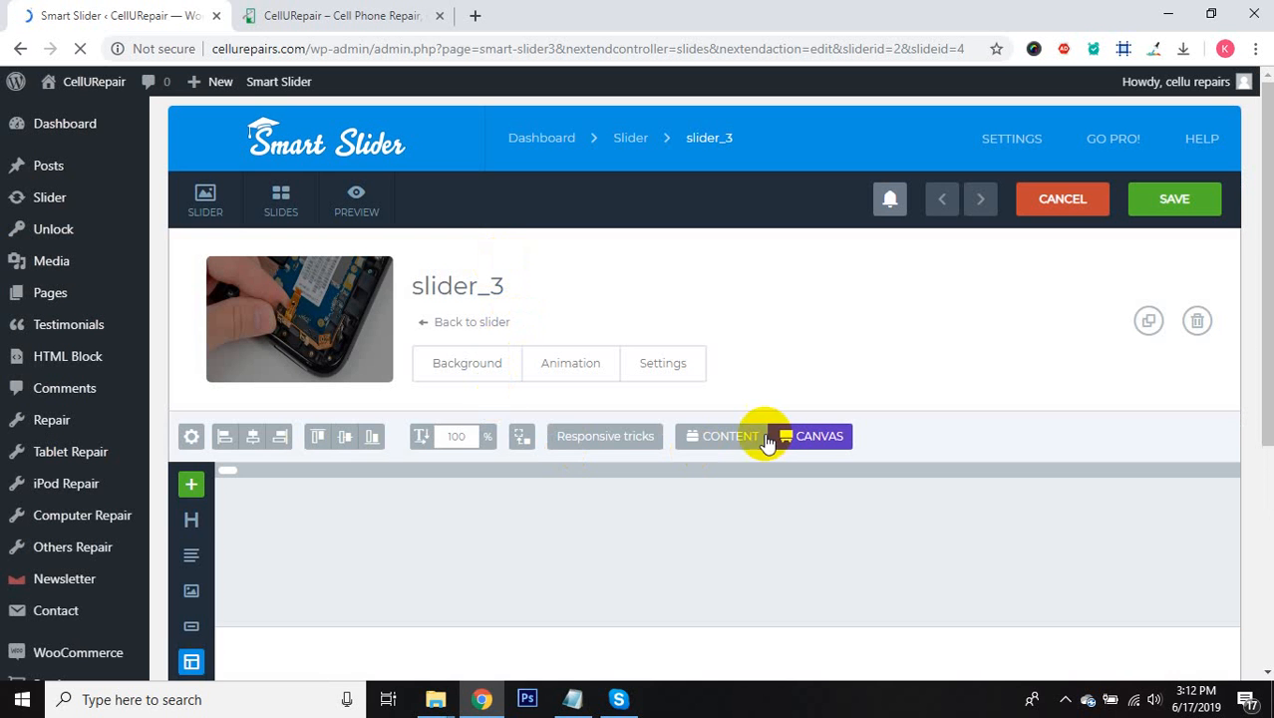
pyautogui.scroll(-4, 775, 361)
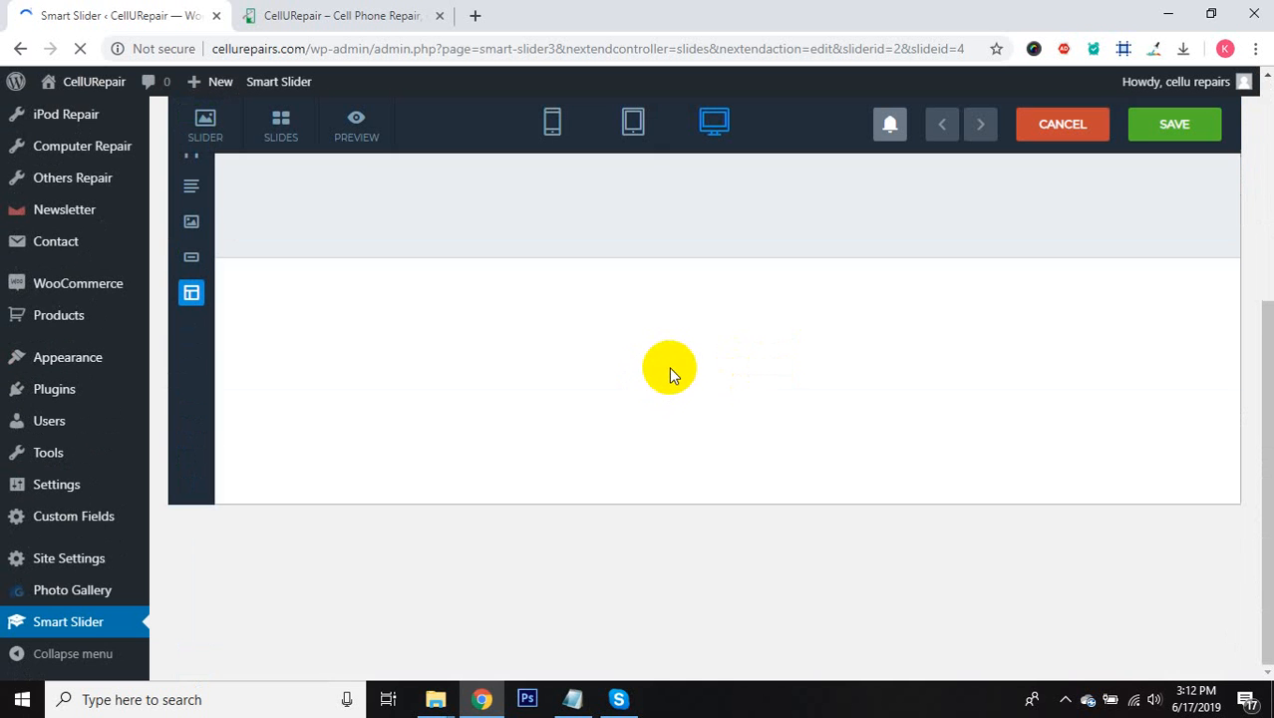
pyautogui.scroll(2, 696, 475)
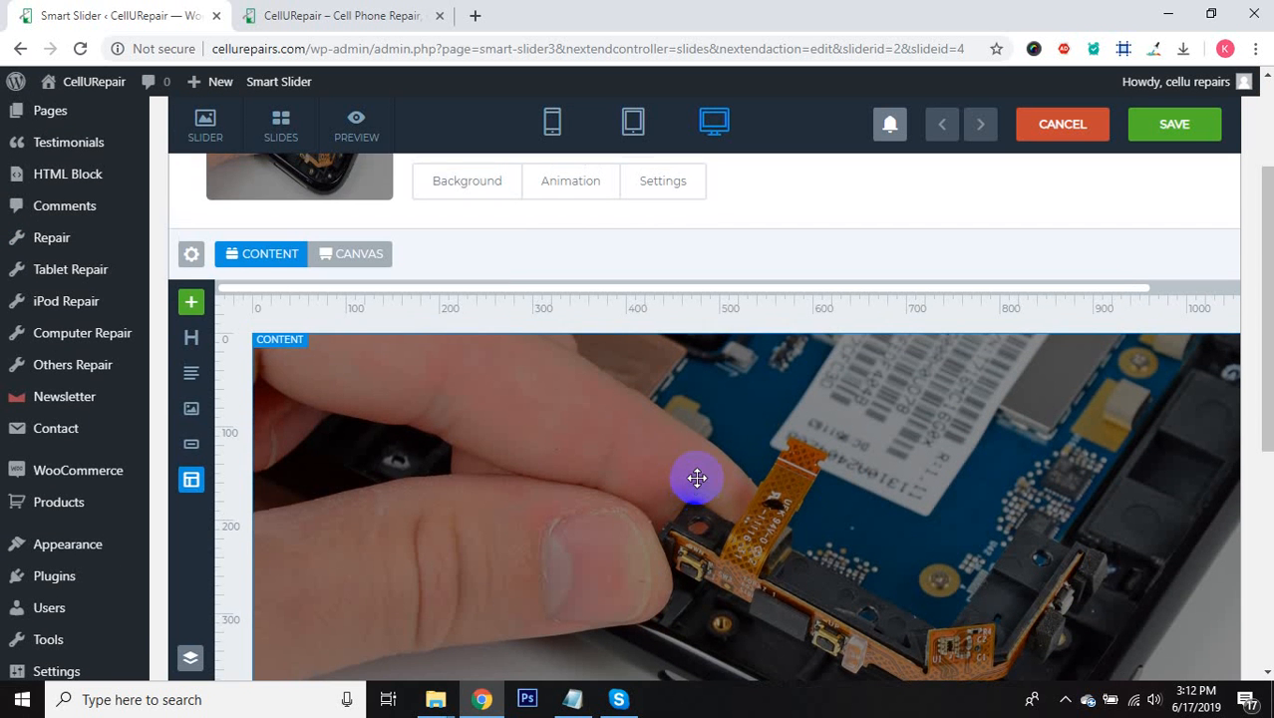
pyautogui.click(843, 558)
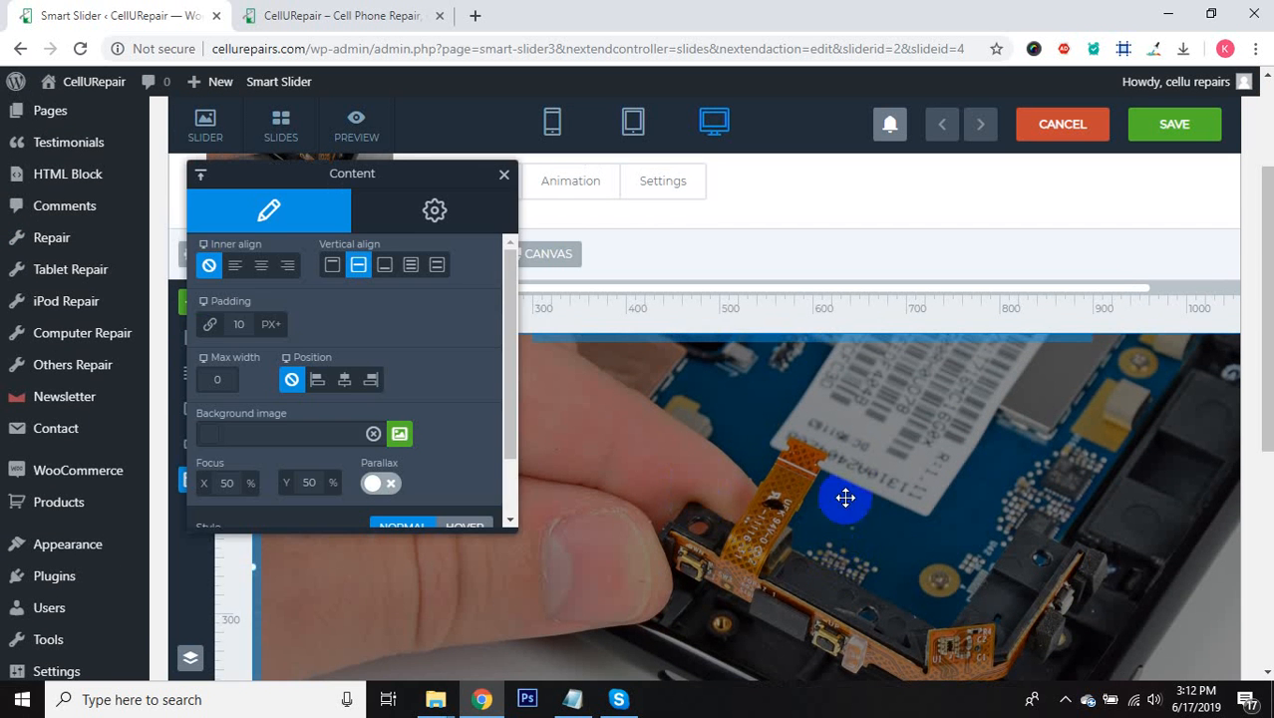
# Step: Close the content layer's settings and return from slider_3 to the Slider overview
pyautogui.scroll(-2, 890, 451)
pyautogui.scroll(4, 890, 450)
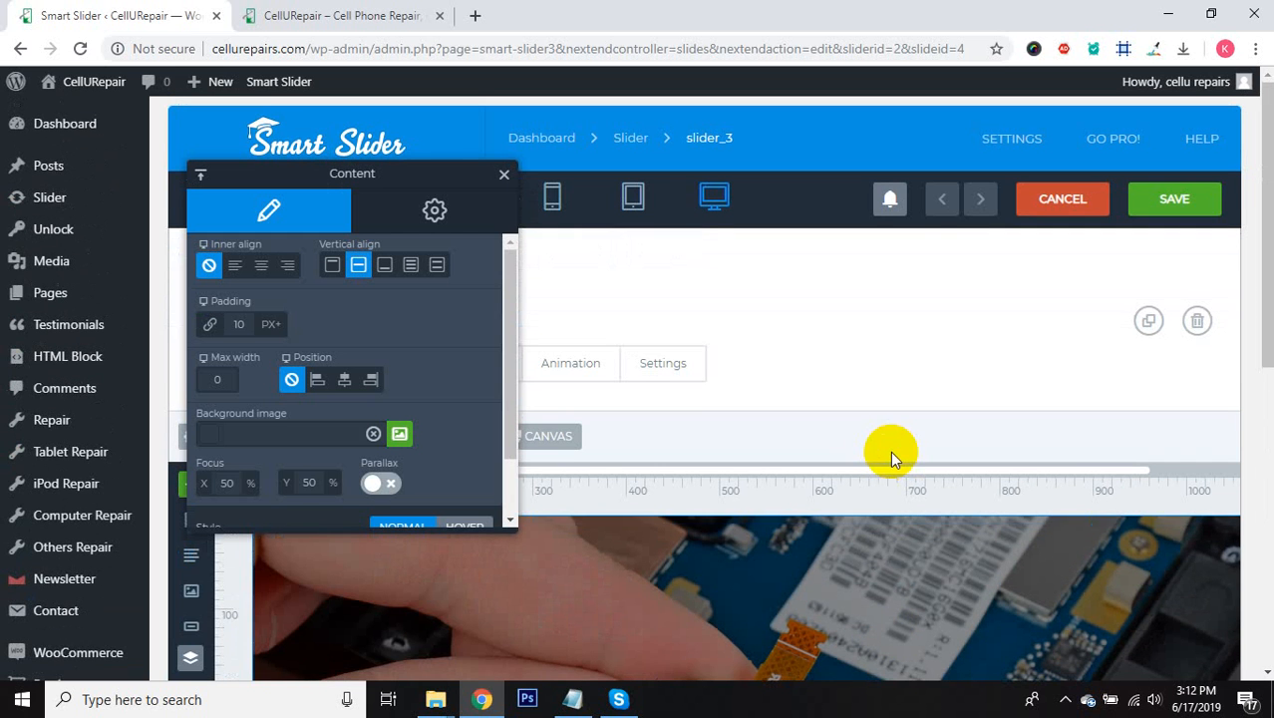
pyautogui.click(503, 177)
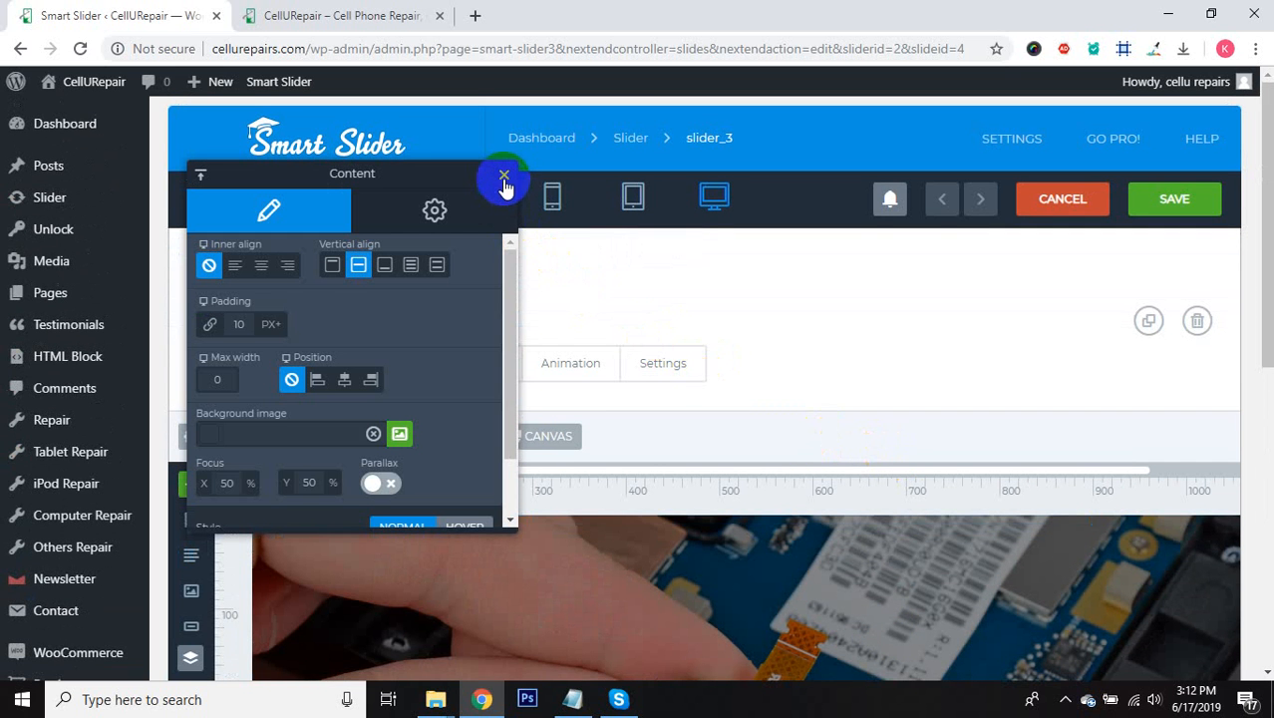
pyautogui.click(503, 176)
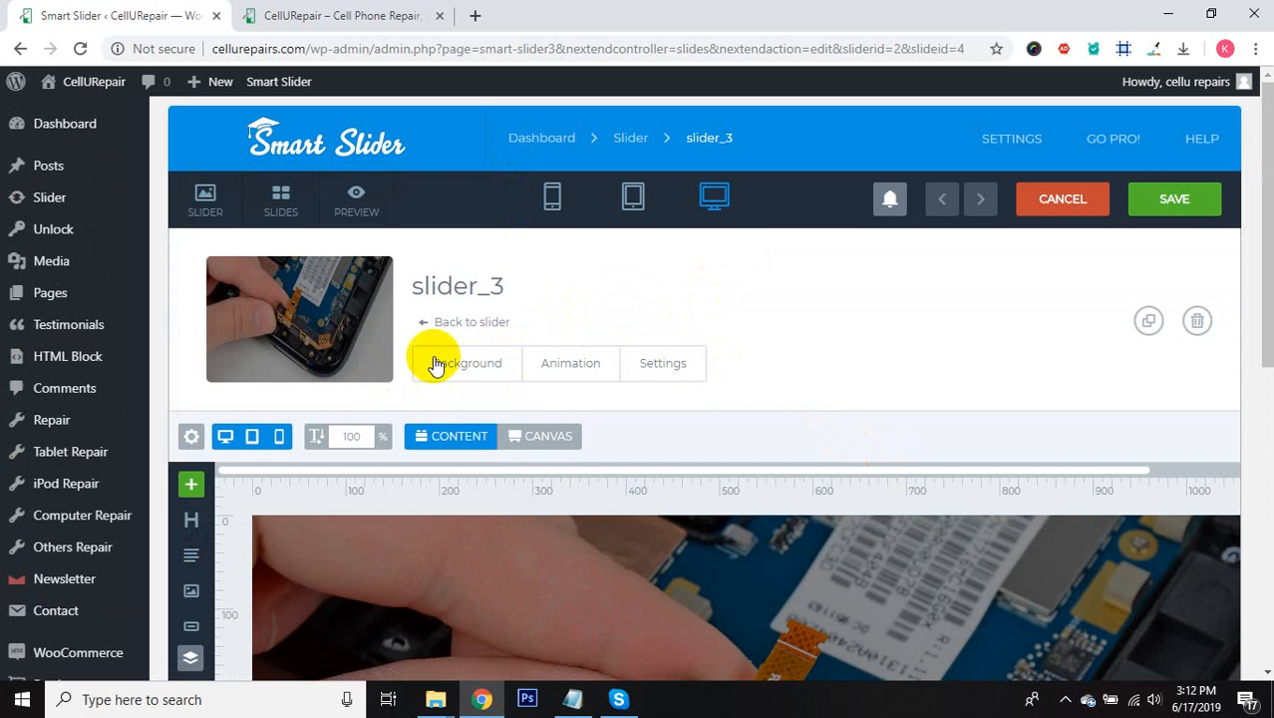
pyautogui.click(477, 323)
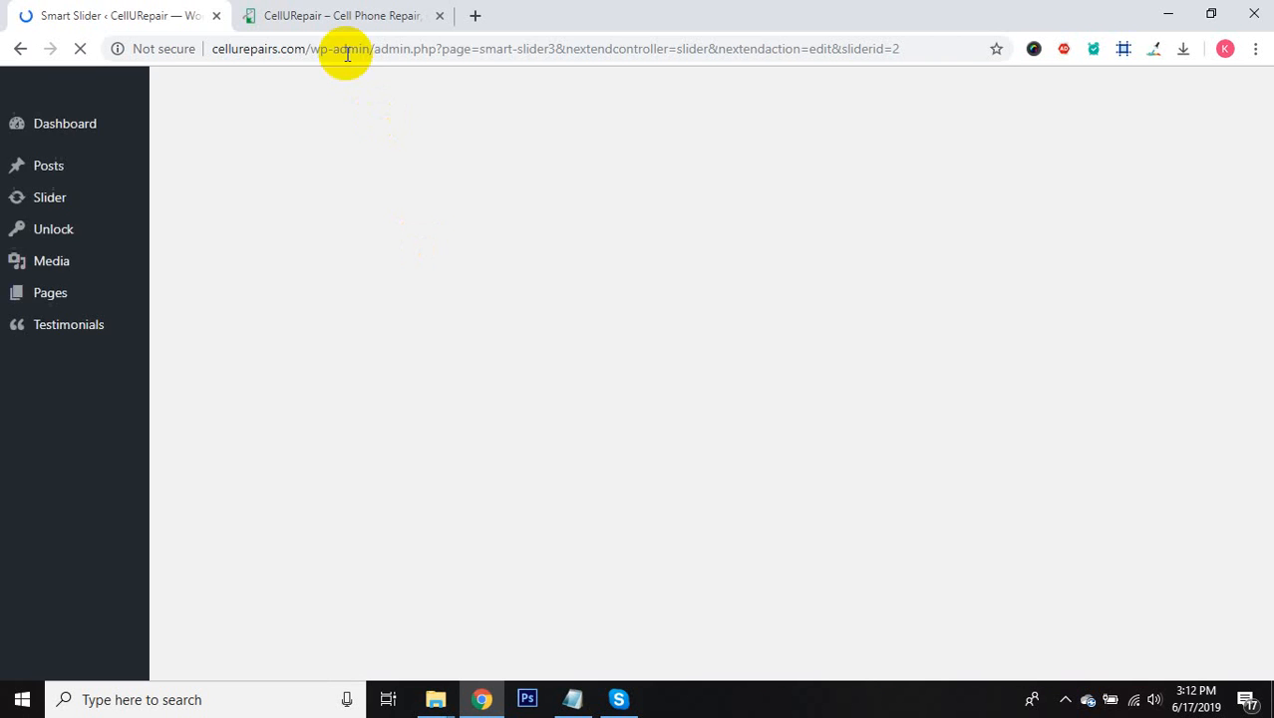
# Step: Compare the live homepage slider with the slides and publishing options in the Slider overview
pyautogui.click(332, 16)
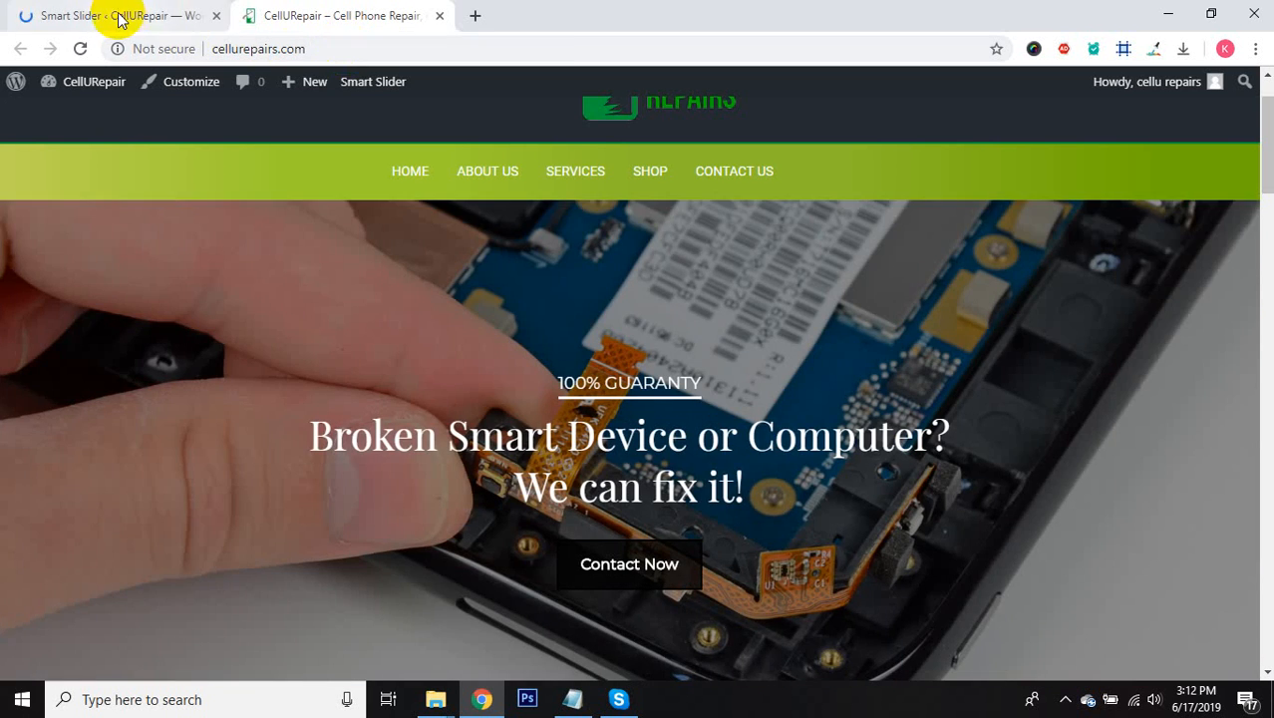
pyautogui.click(118, 16)
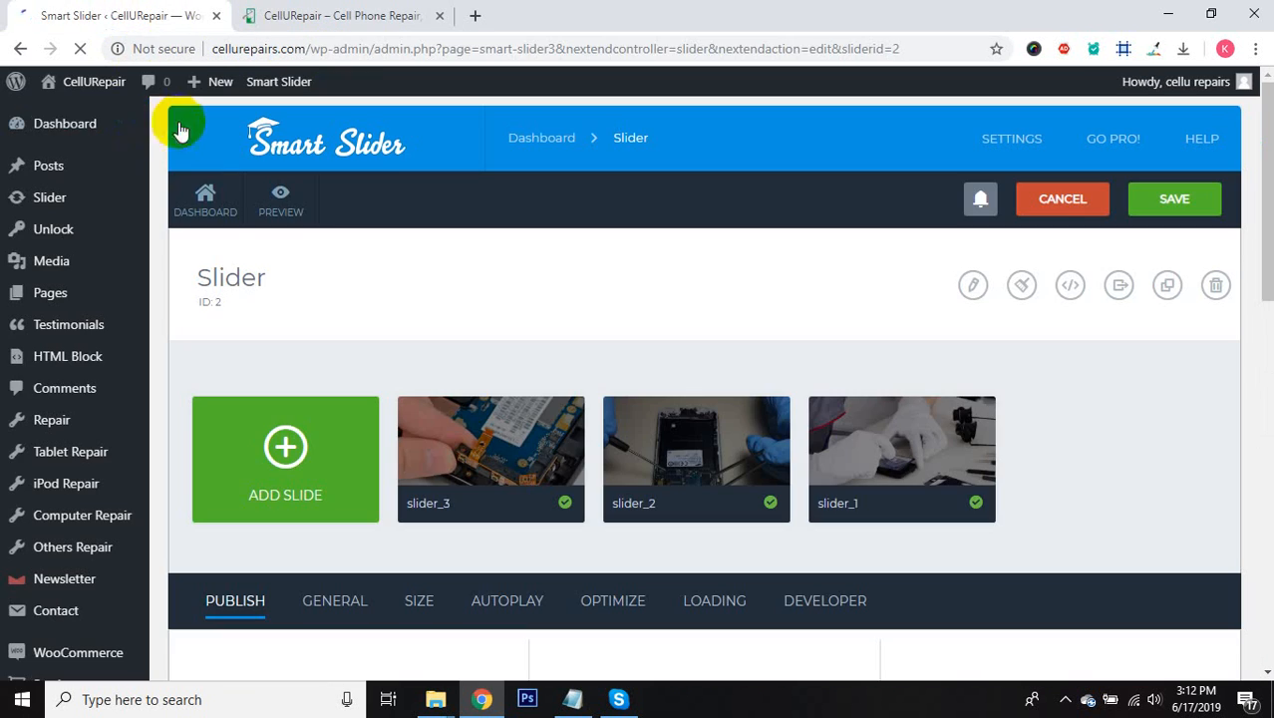
pyautogui.scroll(-4, 348, 256)
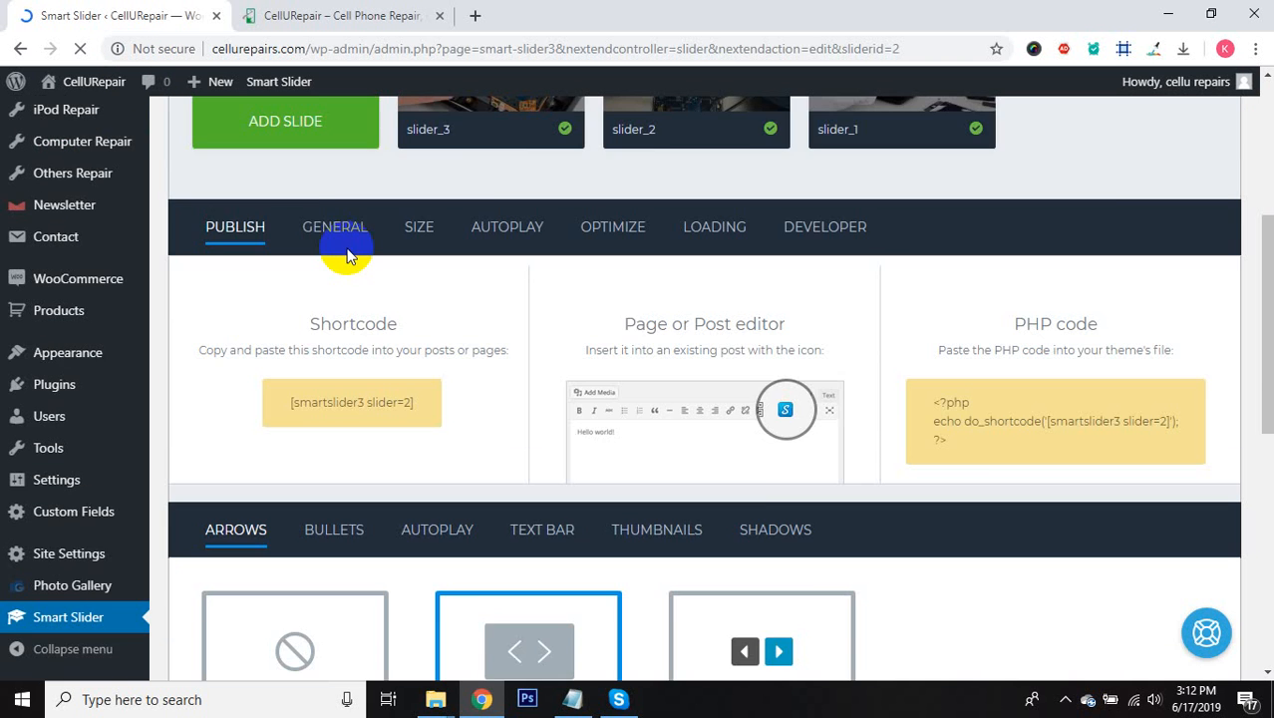
pyautogui.scroll(3, 344, 256)
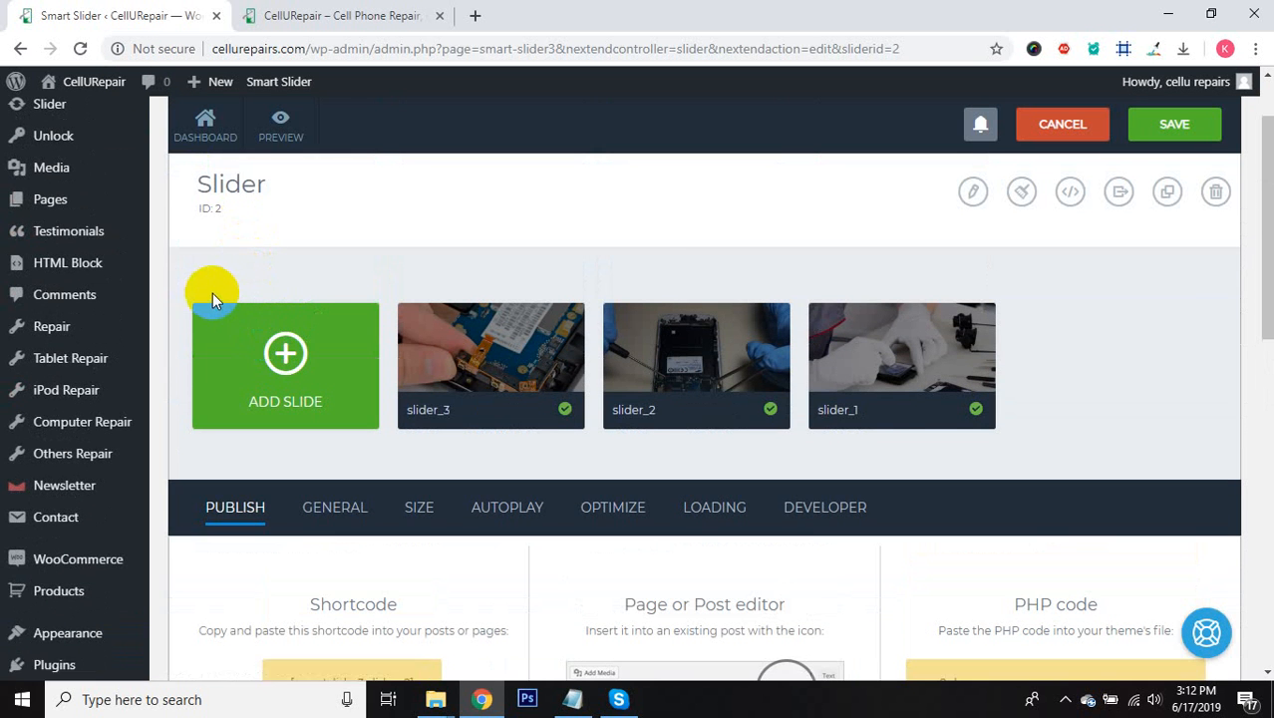
pyautogui.scroll(1, 209, 290)
# Step: Go to the Smart Slider dashboard and open Demo Slider - Free Full-width for editing
pyautogui.click(213, 207)
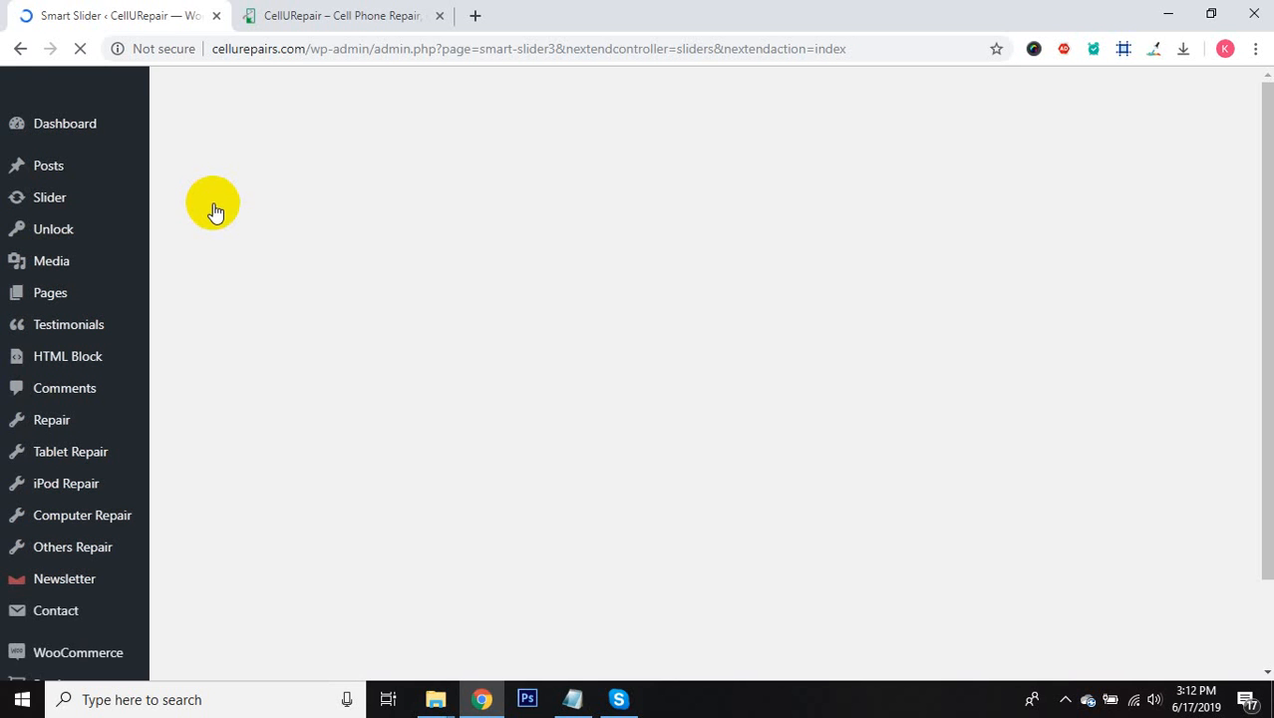
pyautogui.scroll(-3, 337, 333)
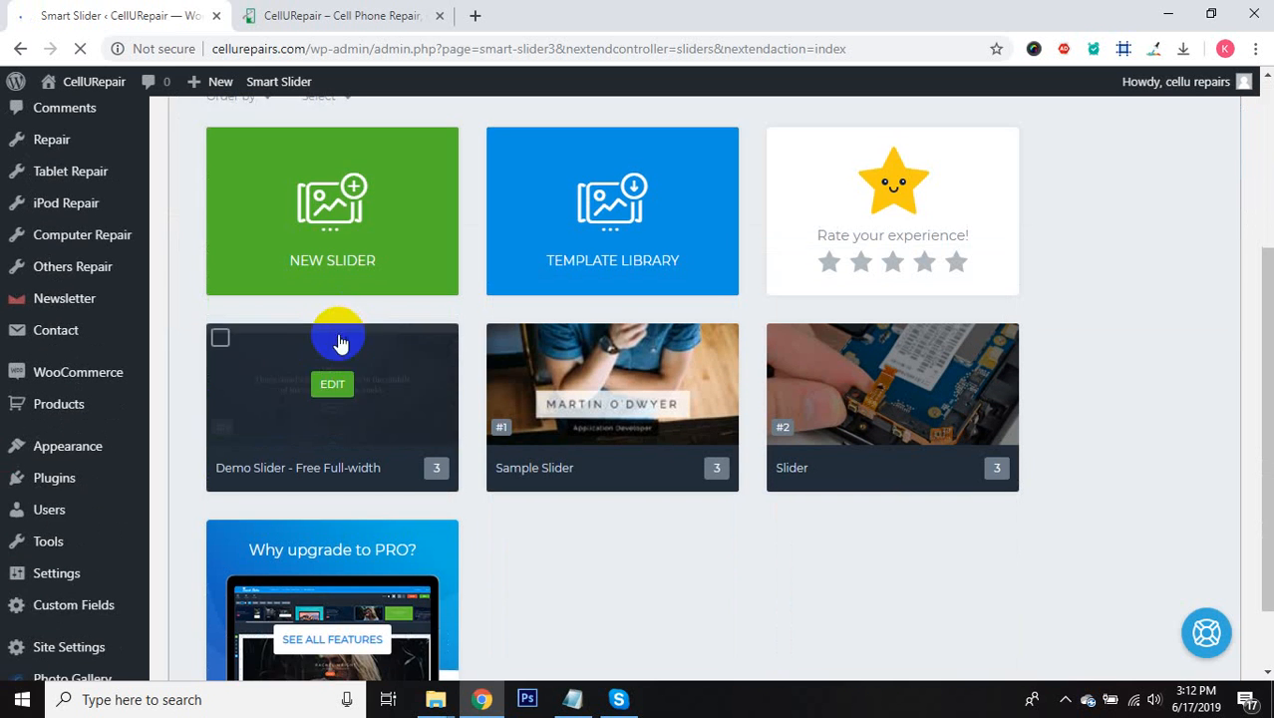
pyautogui.scroll(-2, 339, 220)
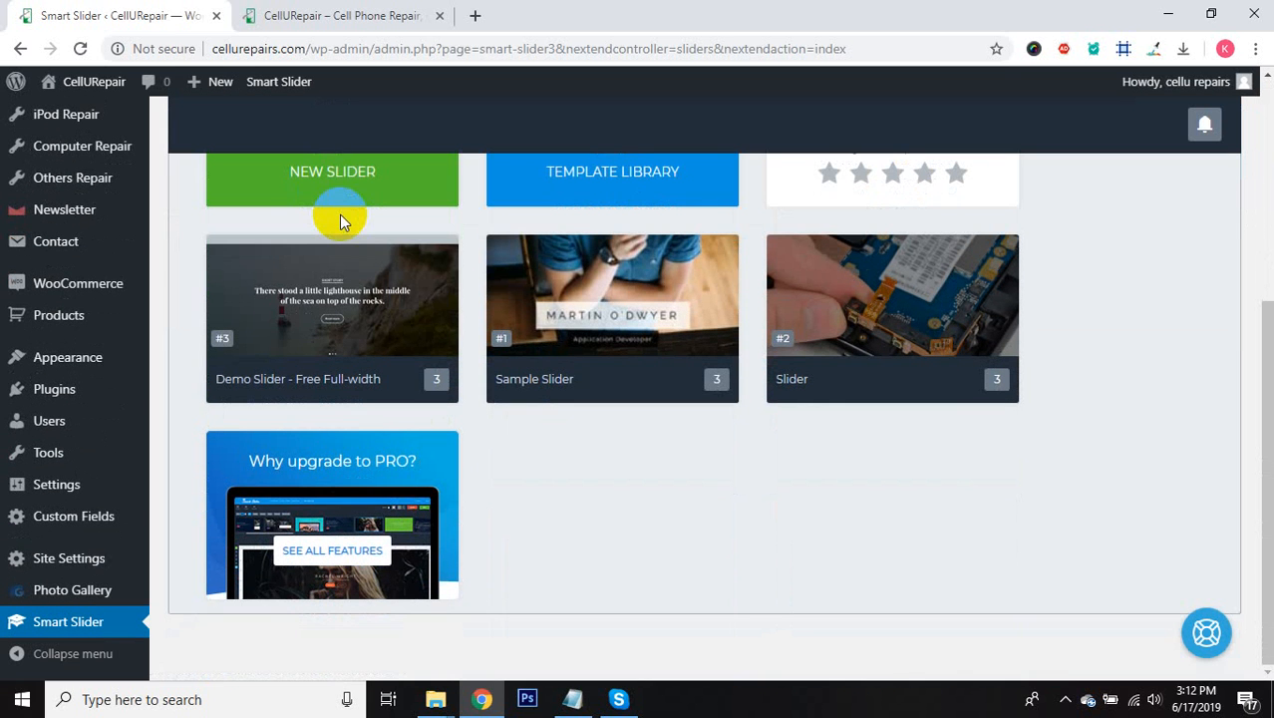
pyautogui.moveTo(343, 279)
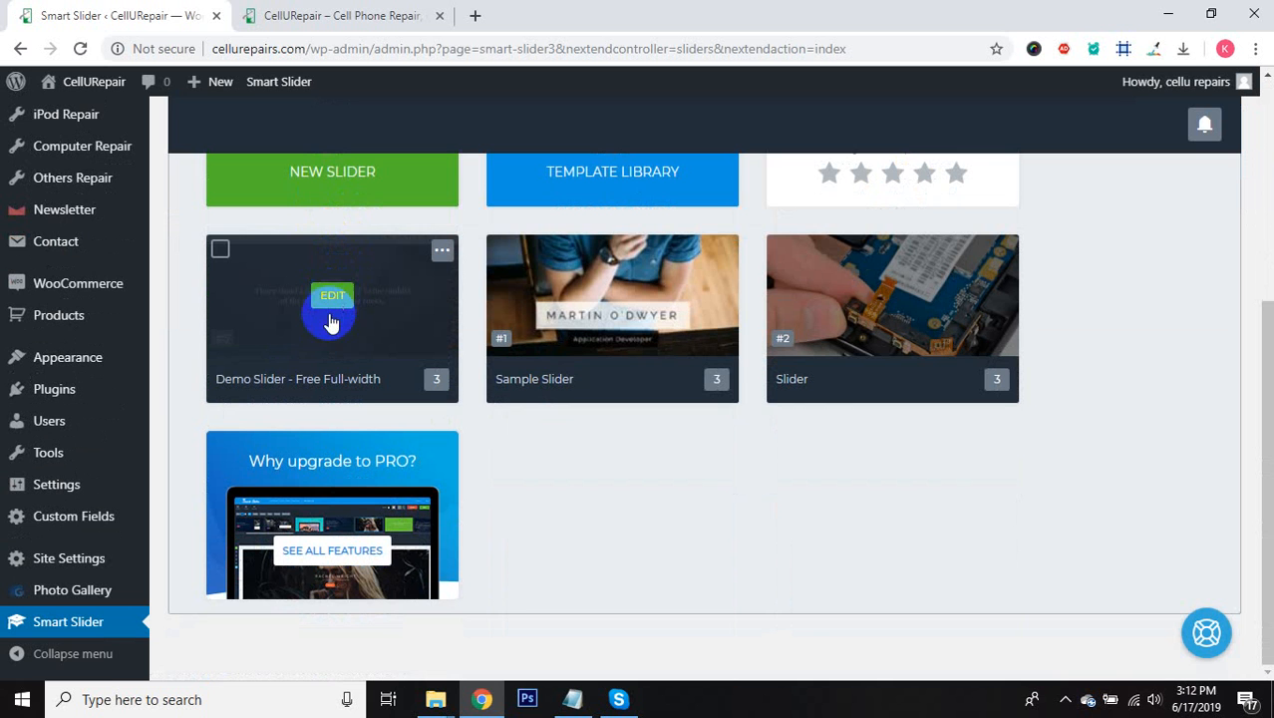
pyautogui.click(334, 297)
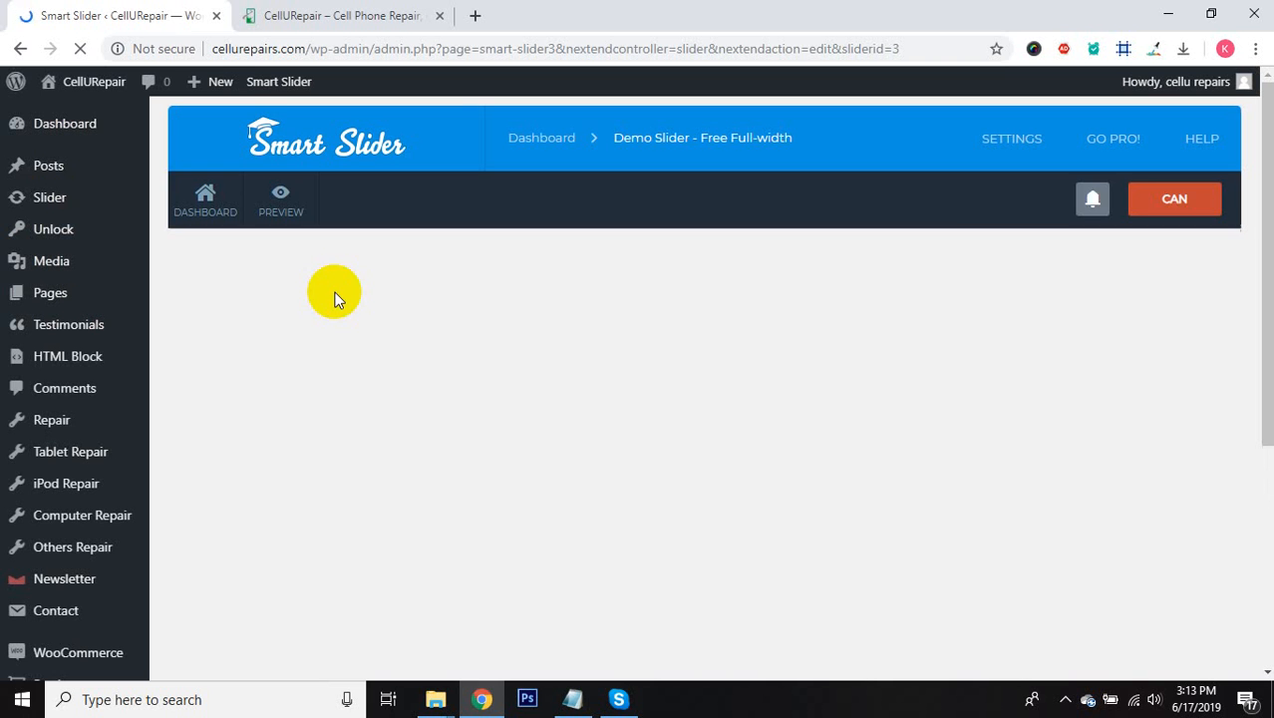
# Step: Look through the demo slider's slides and arrow settings, and open the Full 1 slide for editing
pyautogui.scroll(-4, 622, 321)
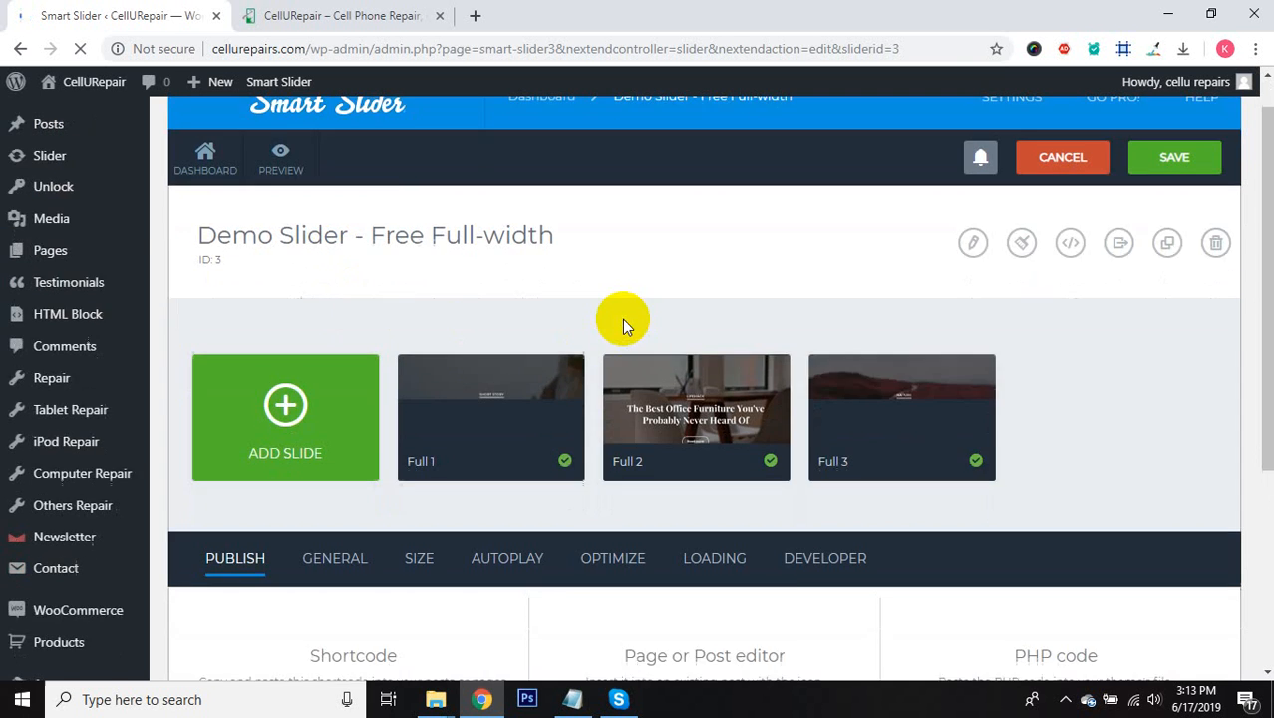
pyautogui.scroll(-3, 622, 321)
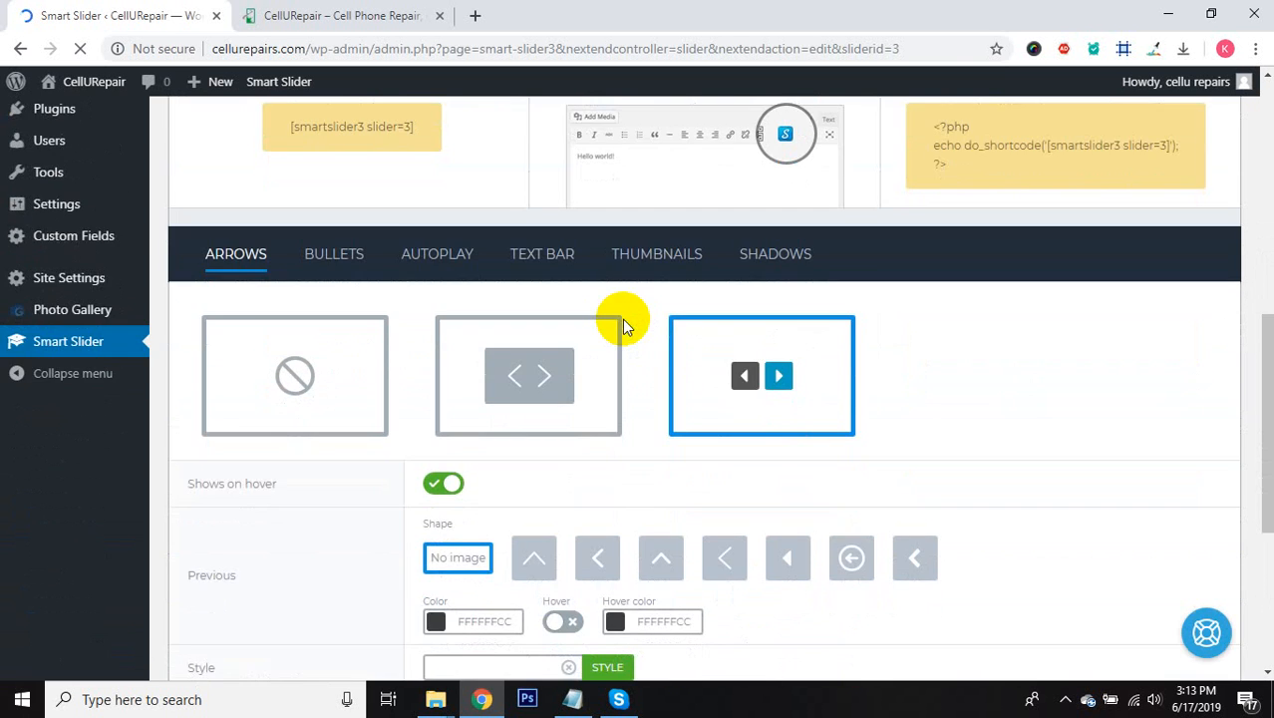
pyautogui.scroll(5, 622, 321)
pyautogui.click(496, 262)
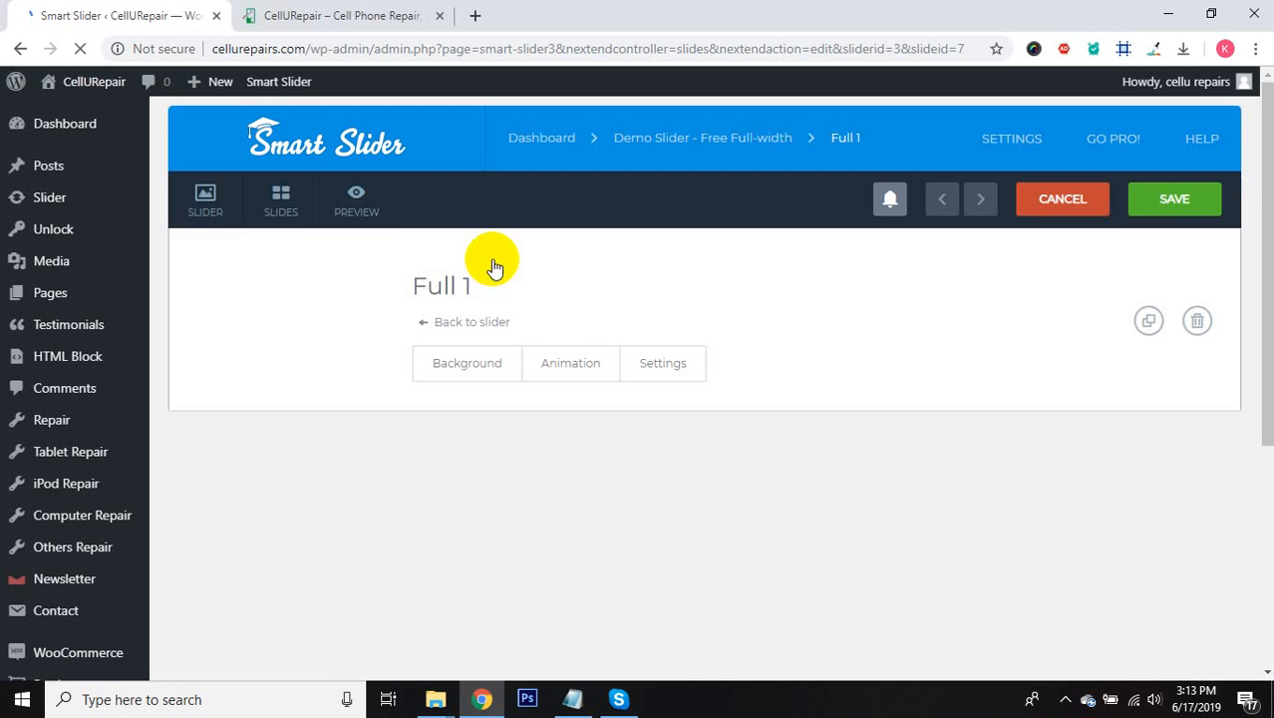
# Step: Compare the Full 1 slide's canvas with the matching Fast Phone Repairs slide on the live homepage
pyautogui.scroll(-4, 494, 267)
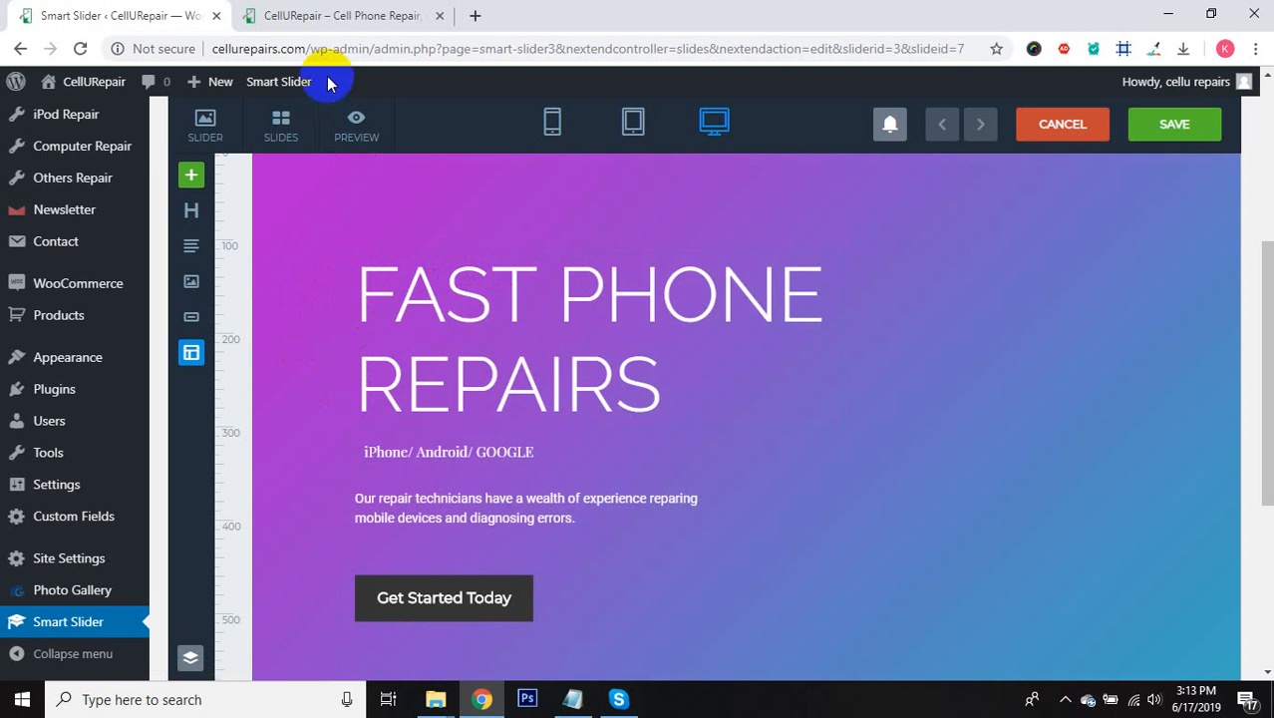
pyautogui.click(320, 18)
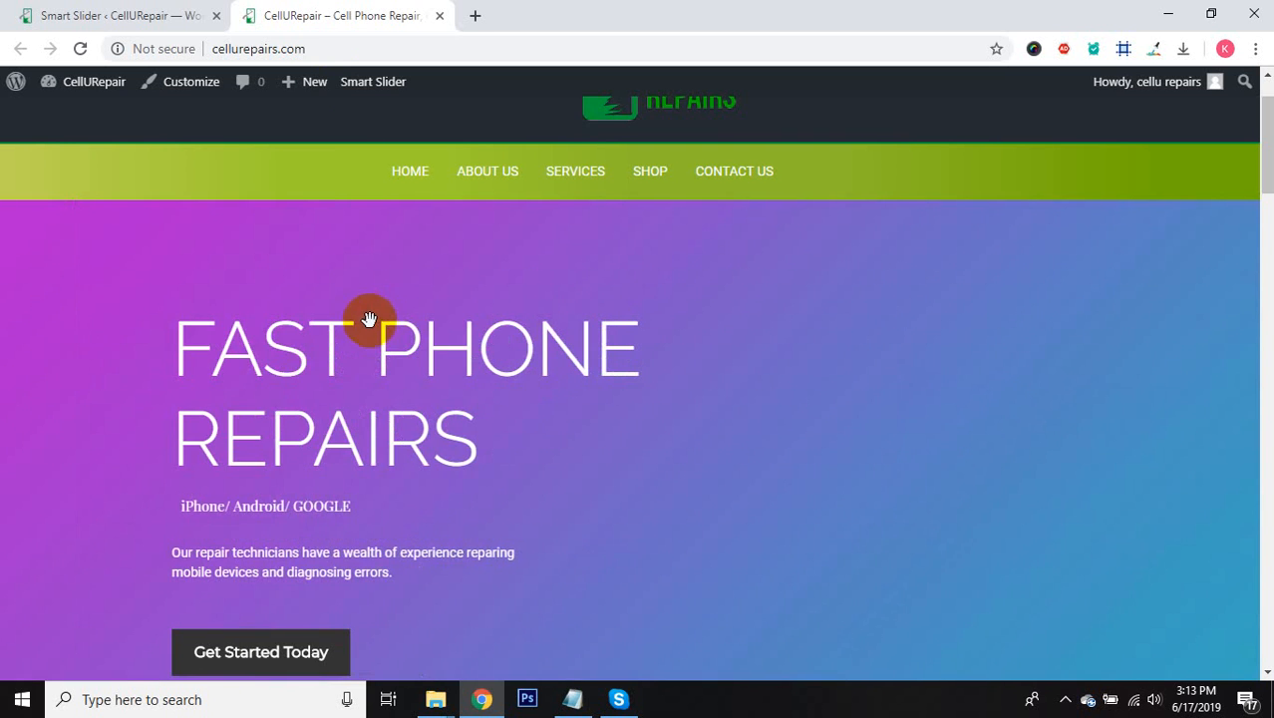
pyautogui.click(134, 15)
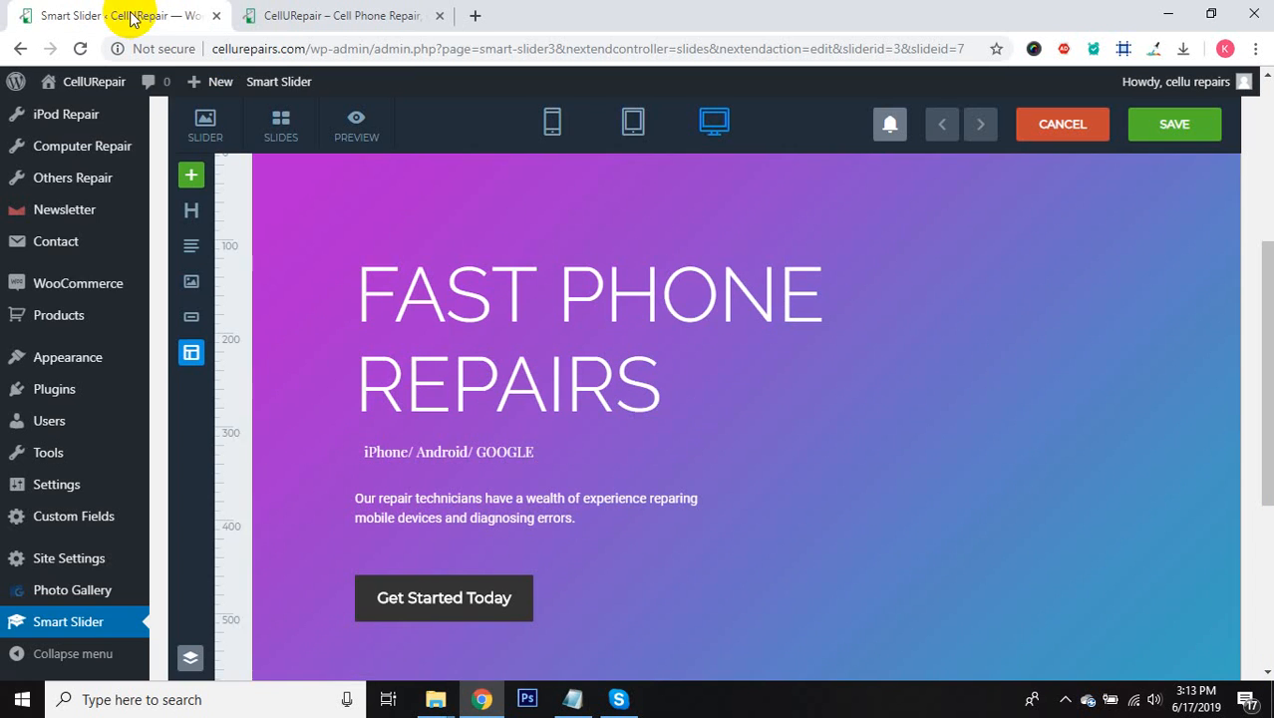
pyautogui.scroll(2, 484, 337)
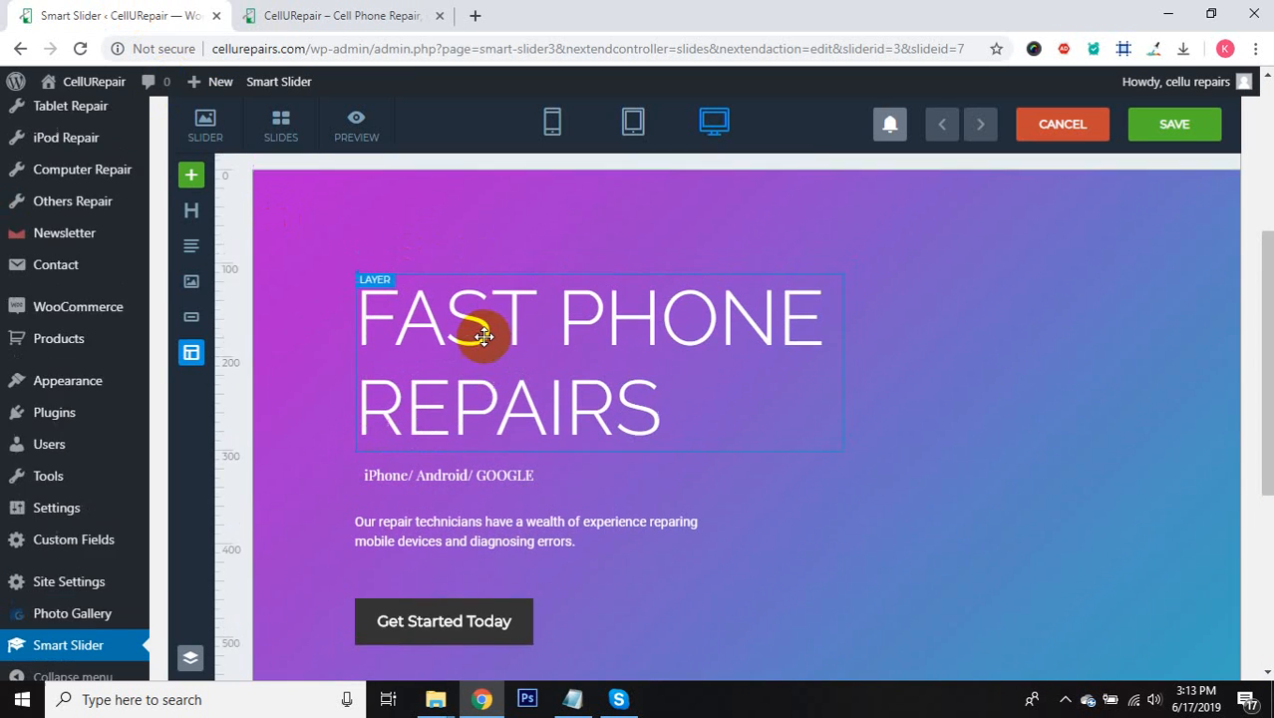
pyautogui.scroll(-2, 425, 336)
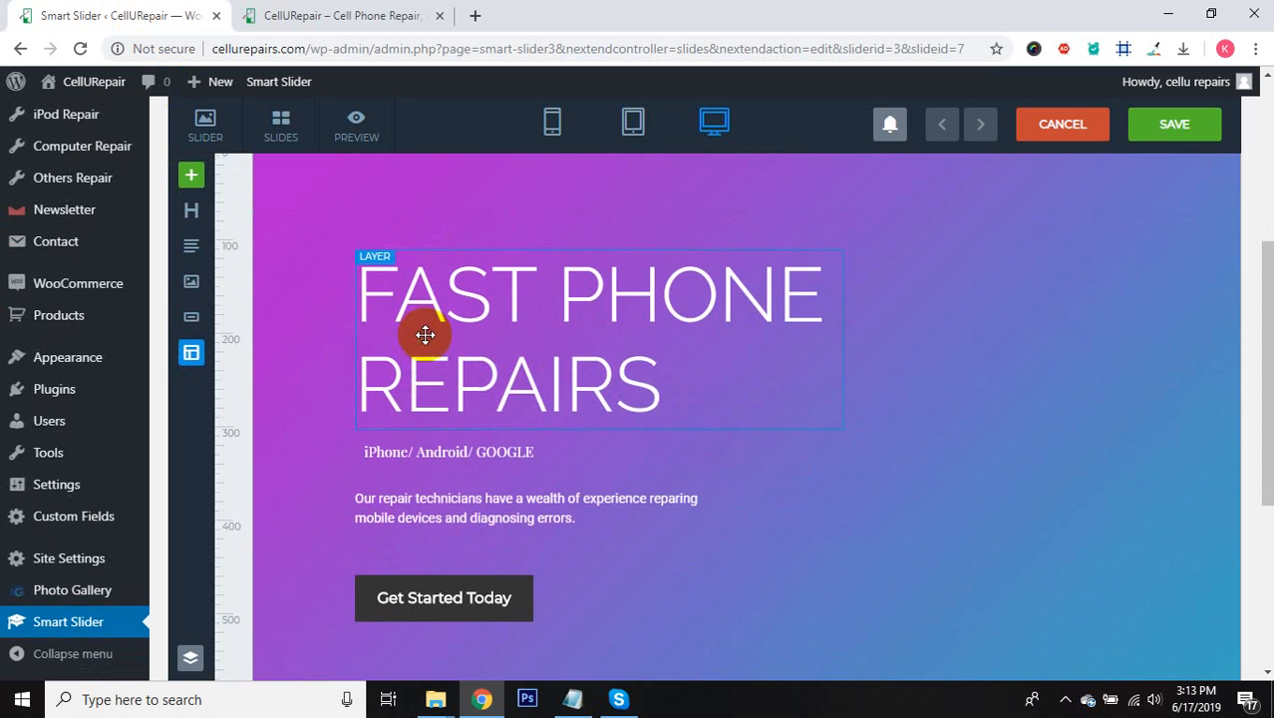
# Step: Show the editable text of the Fast Phone Repairs heading layer by selecting it, and close the layer settings without editing
pyautogui.click(482, 365)
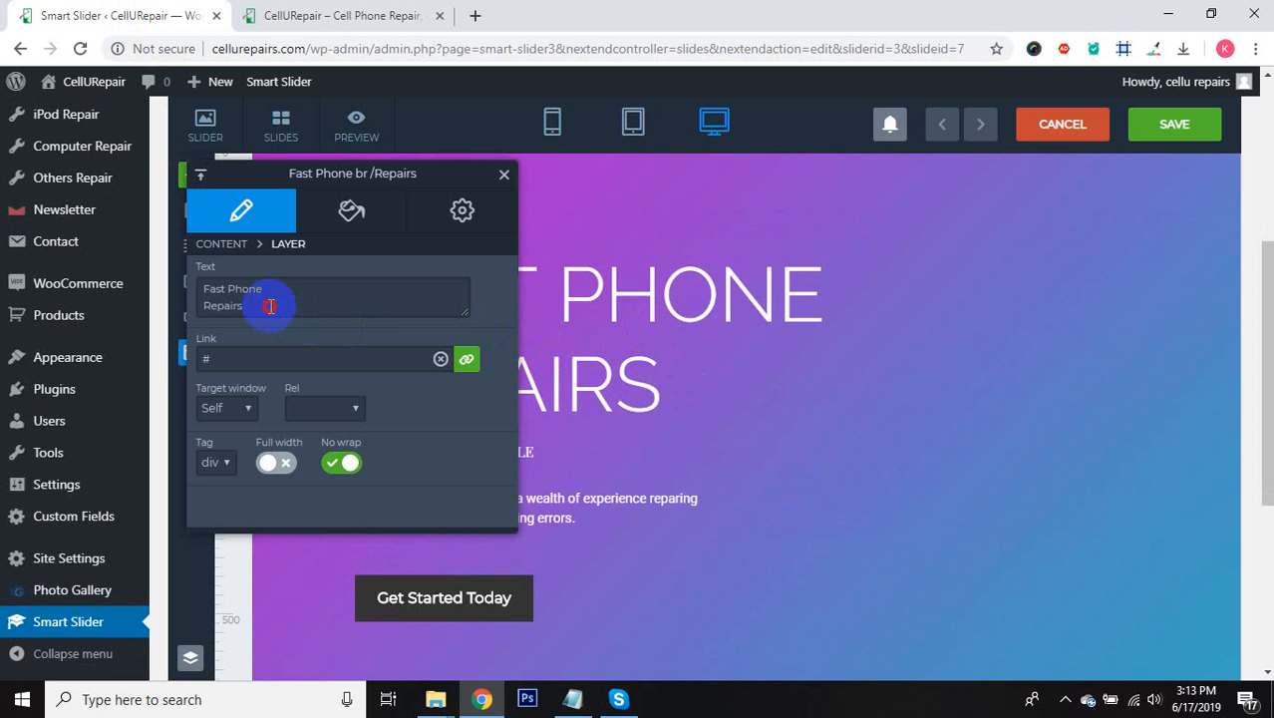
pyautogui.click(269, 306)
pyautogui.hotkey('ctrl', 'a')
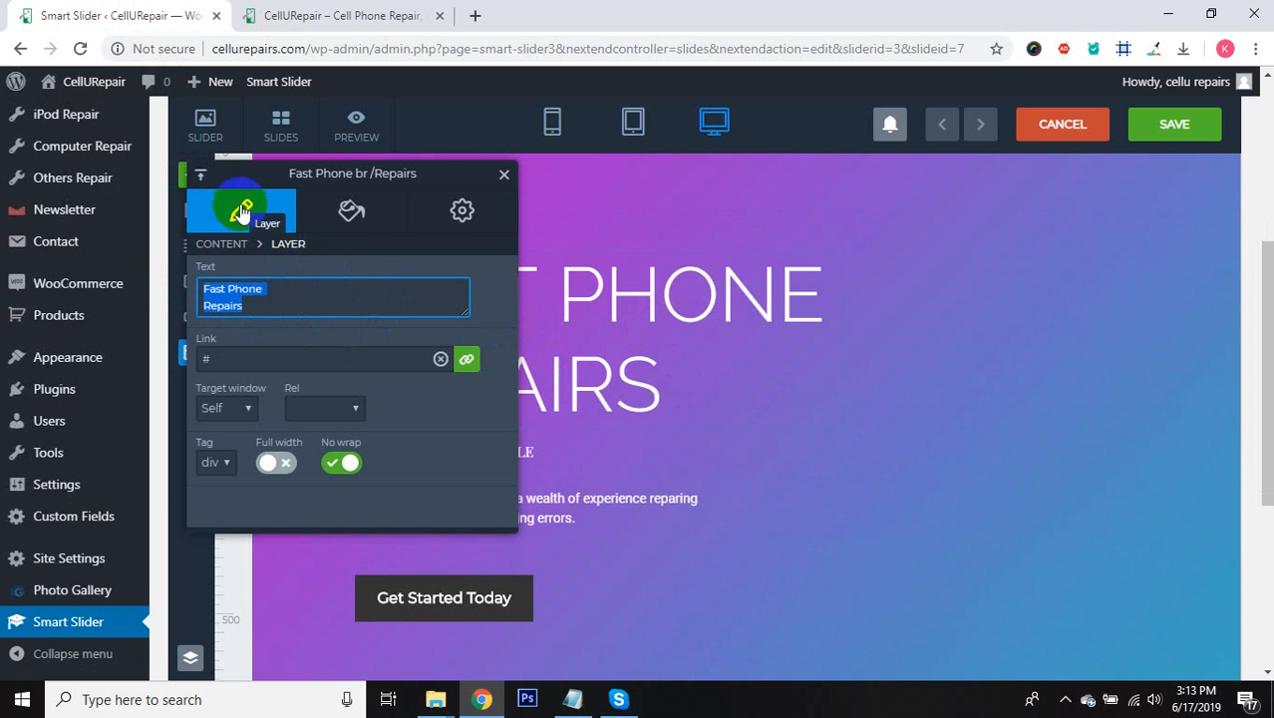
pyautogui.click(506, 183)
pyautogui.click(508, 180)
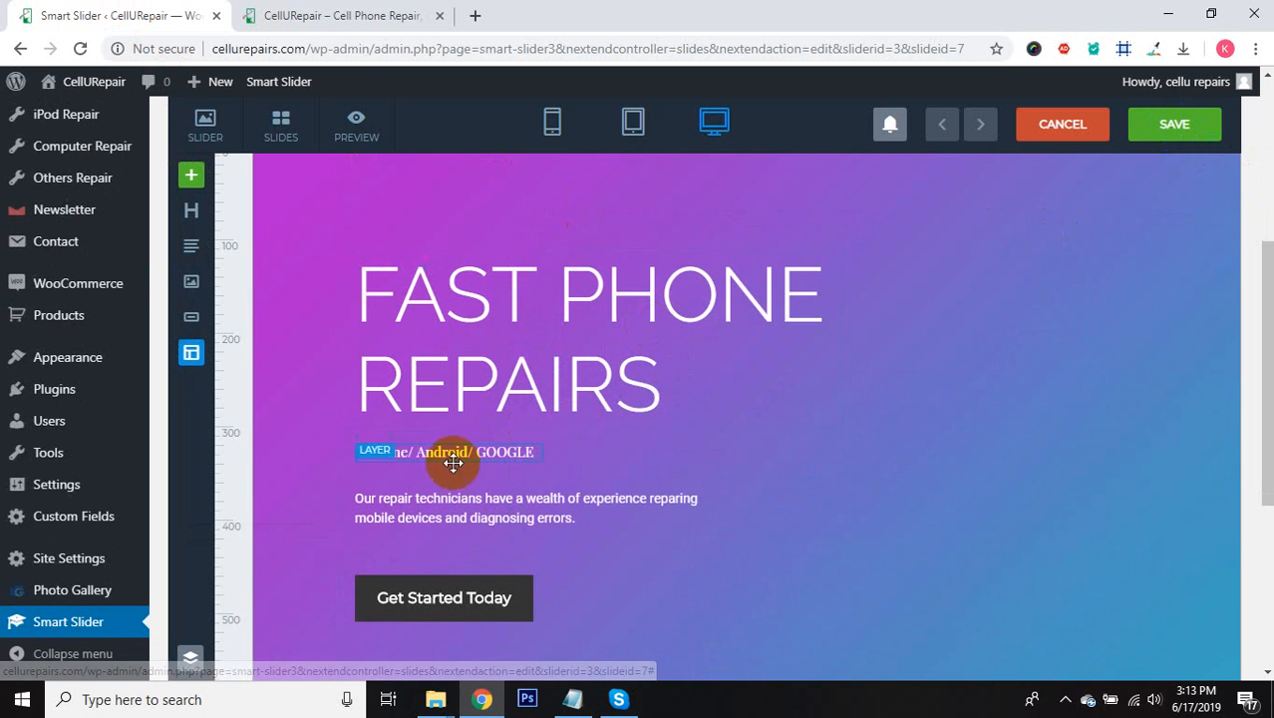
# Step: View the text settings of the heading and the iPhone/ Android/ GOOGLE subtitle layer, and close them without editing
pyautogui.click(444, 329)
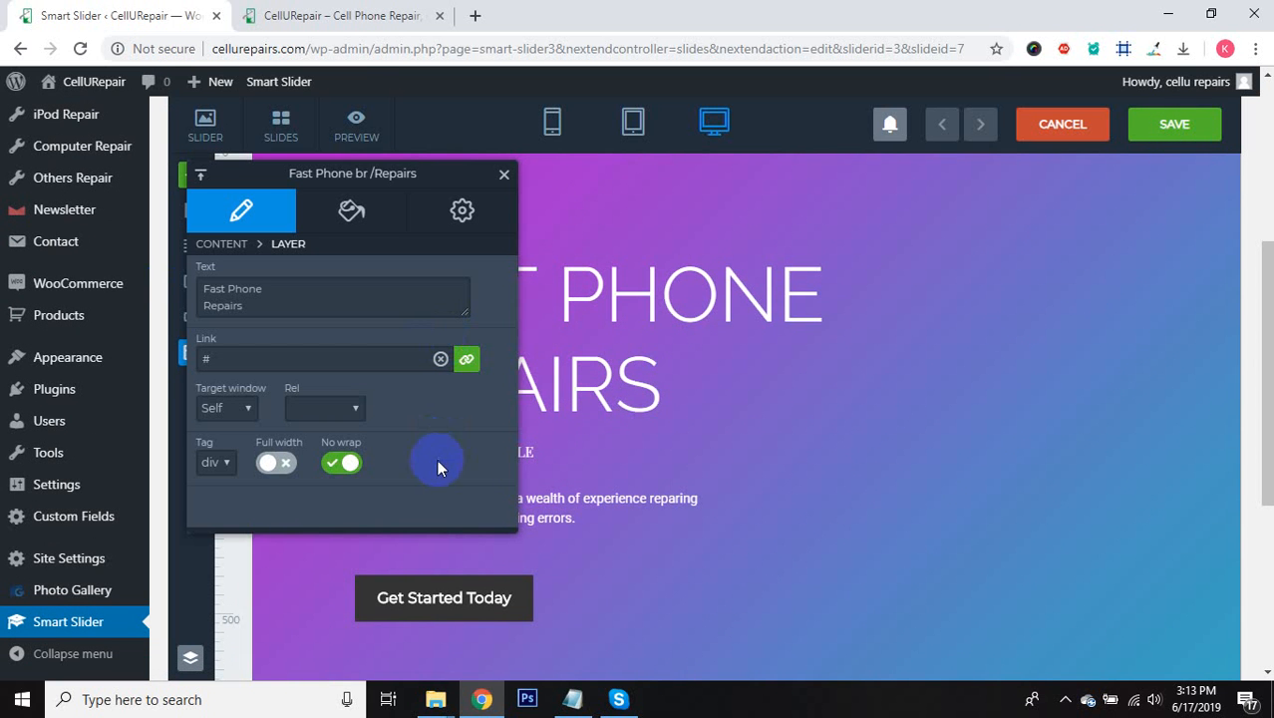
pyautogui.click(541, 448)
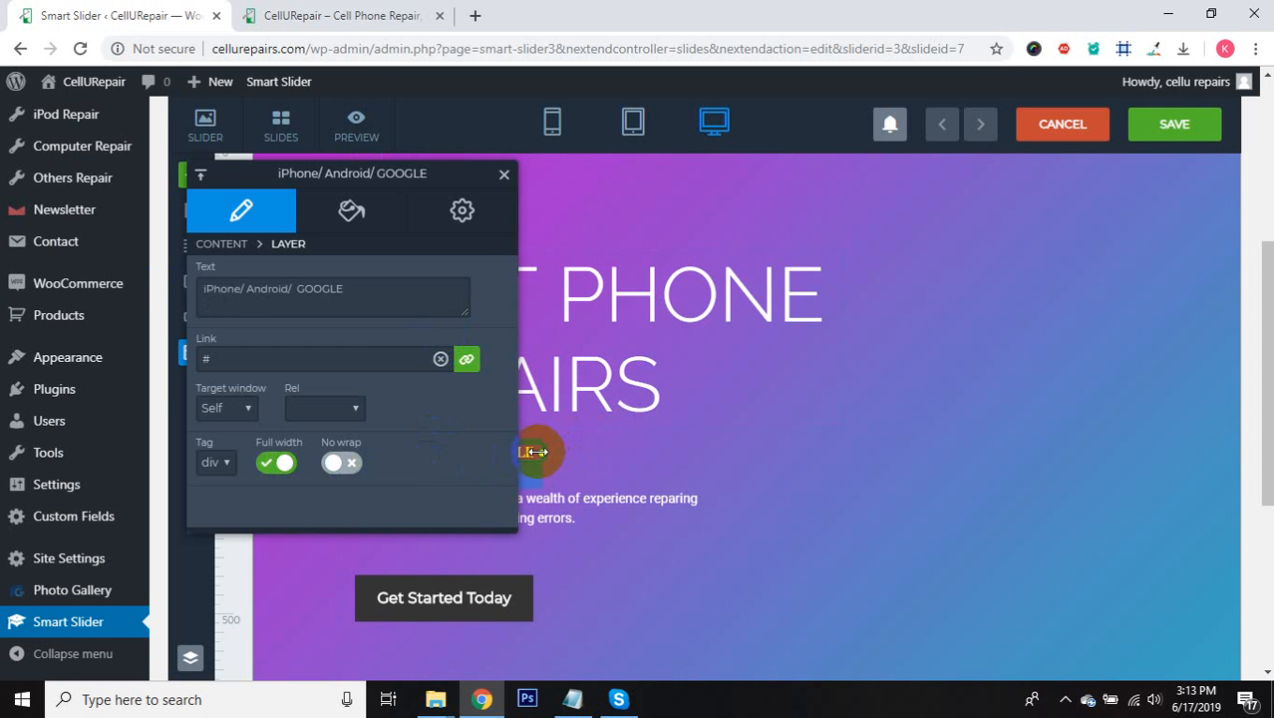
pyautogui.click(503, 180)
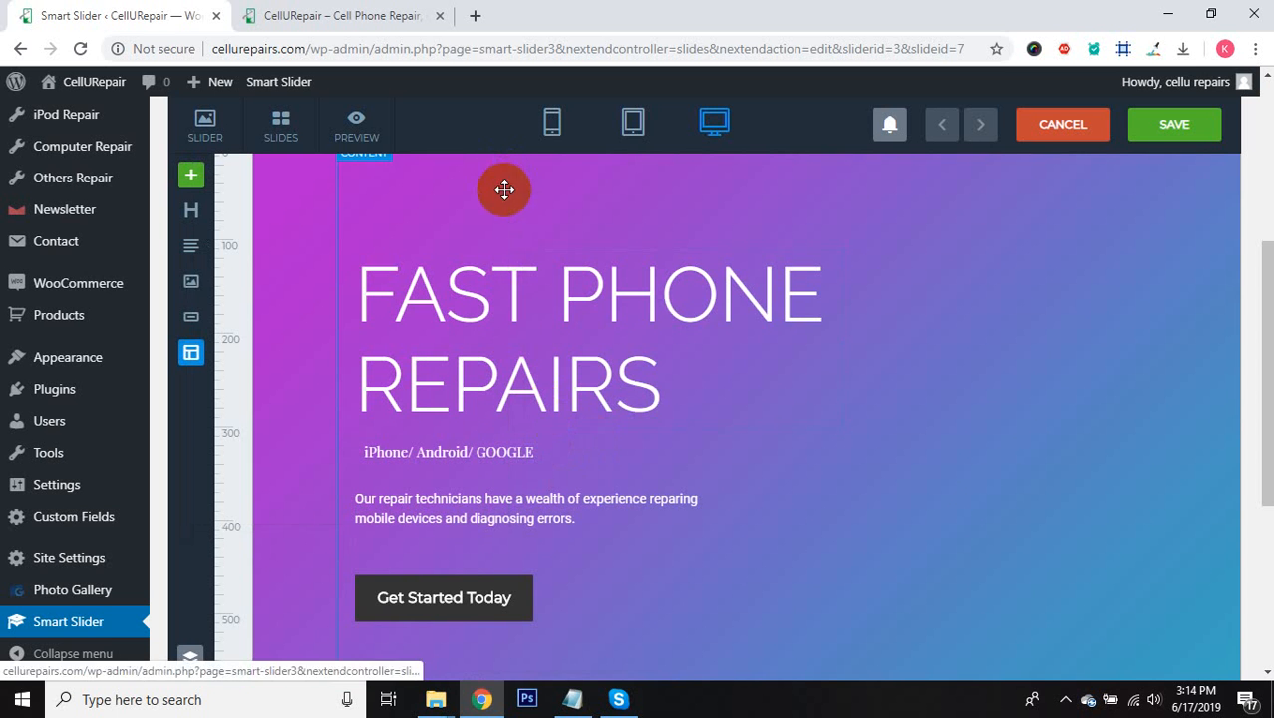
# Step: Show the editable text of the repair technicians paragraph layer by selecting it, and close its settings without editing
pyautogui.click(451, 513)
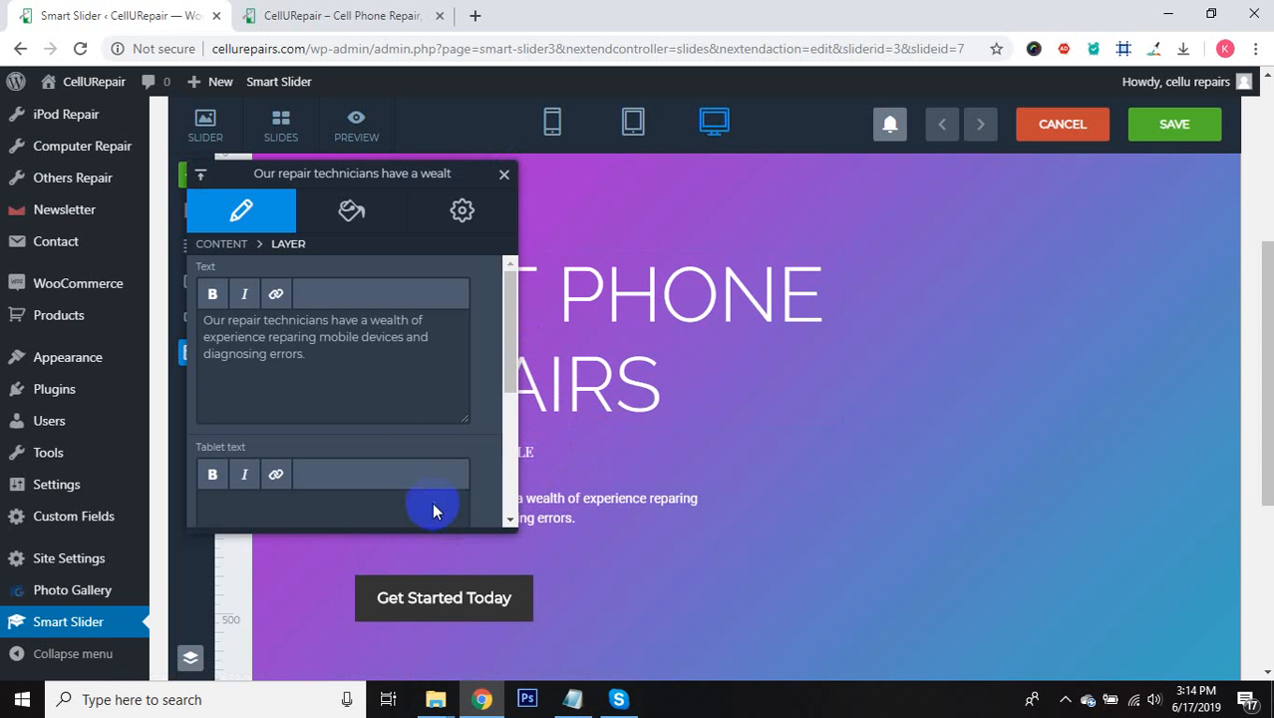
pyautogui.click(322, 363)
pyautogui.hotkey('ctrl', 'a')
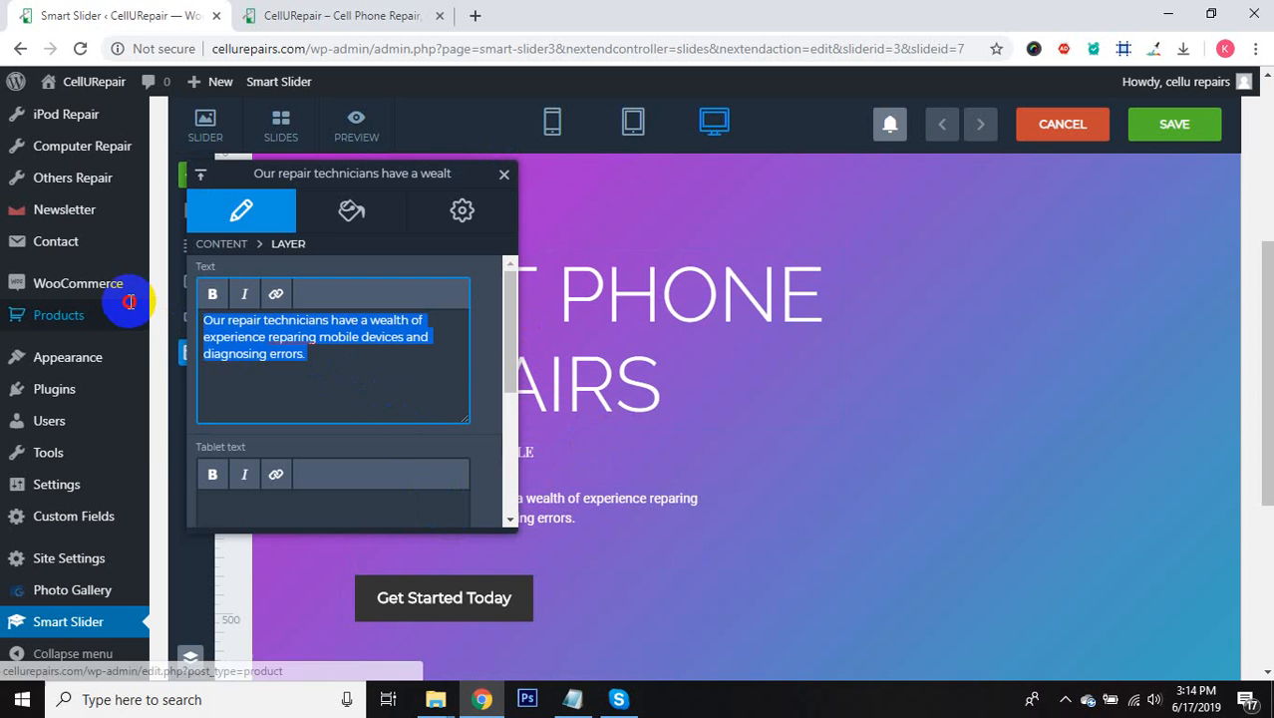
pyautogui.moveTo(129, 311)
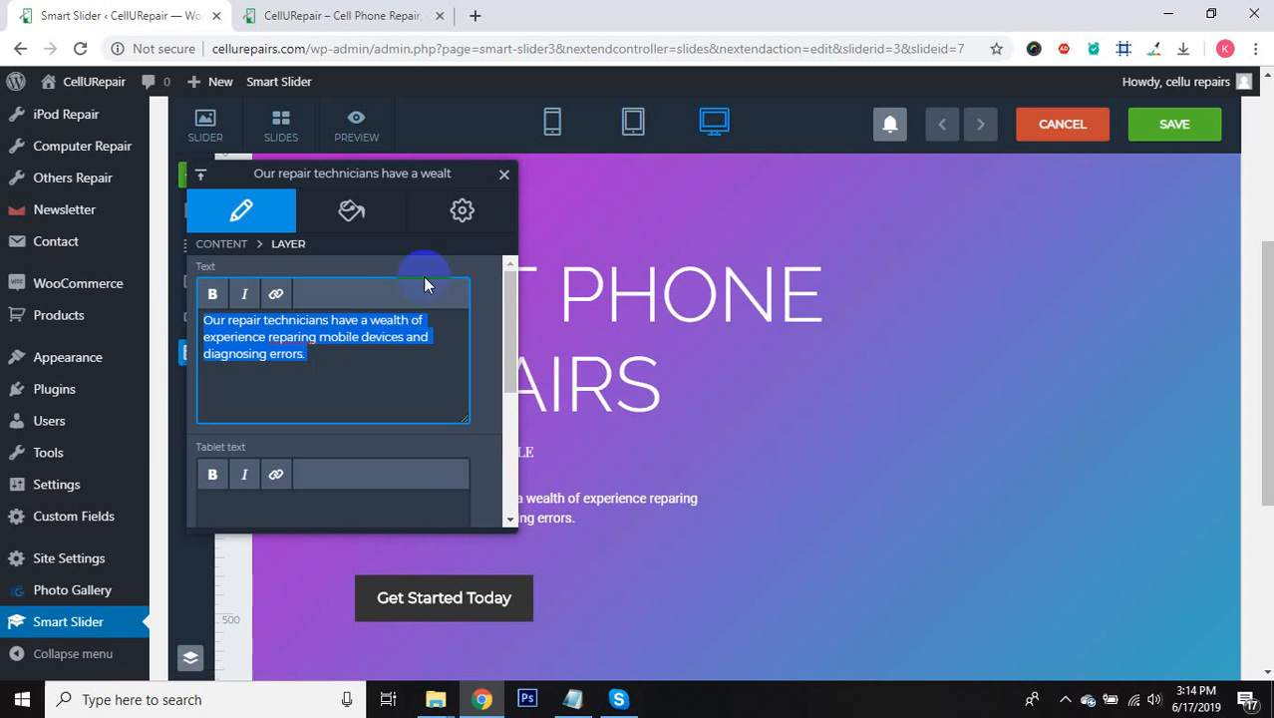
pyautogui.click(504, 174)
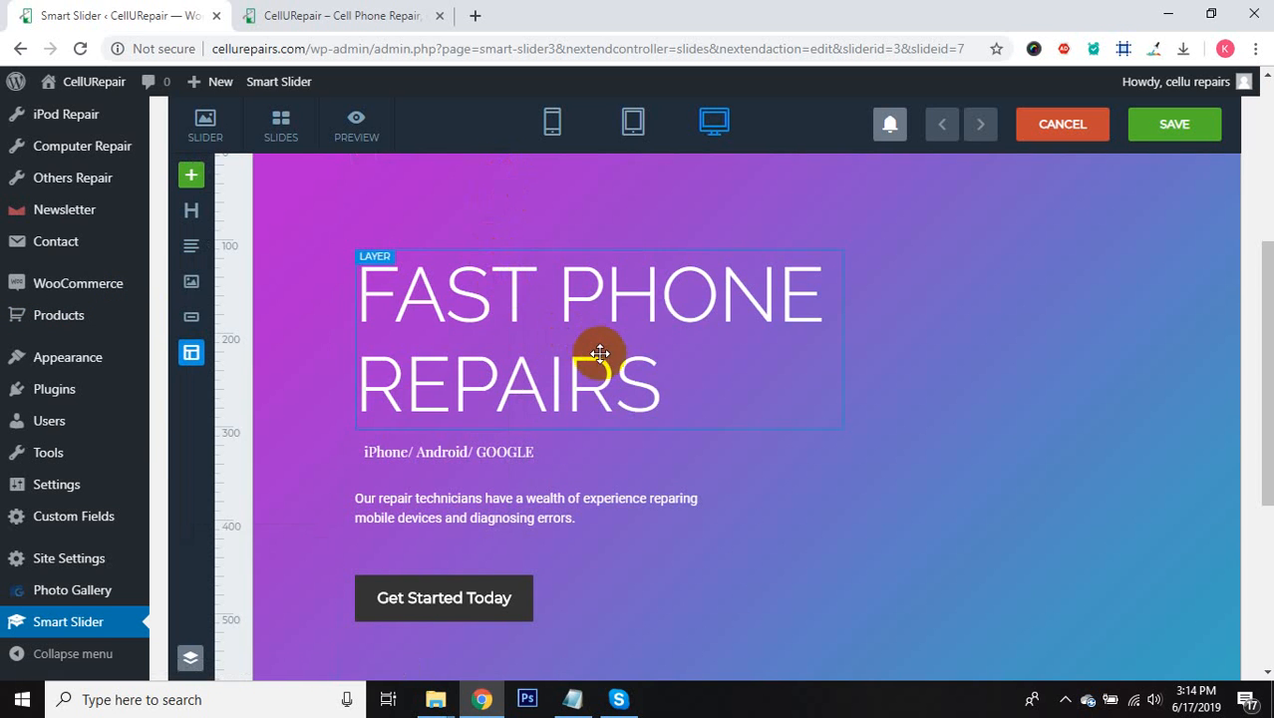
# Step: Go back from Full 1 to the Demo Slider - Free Full-width overview and point out the Full 2 slide
pyautogui.scroll(5, 583, 393)
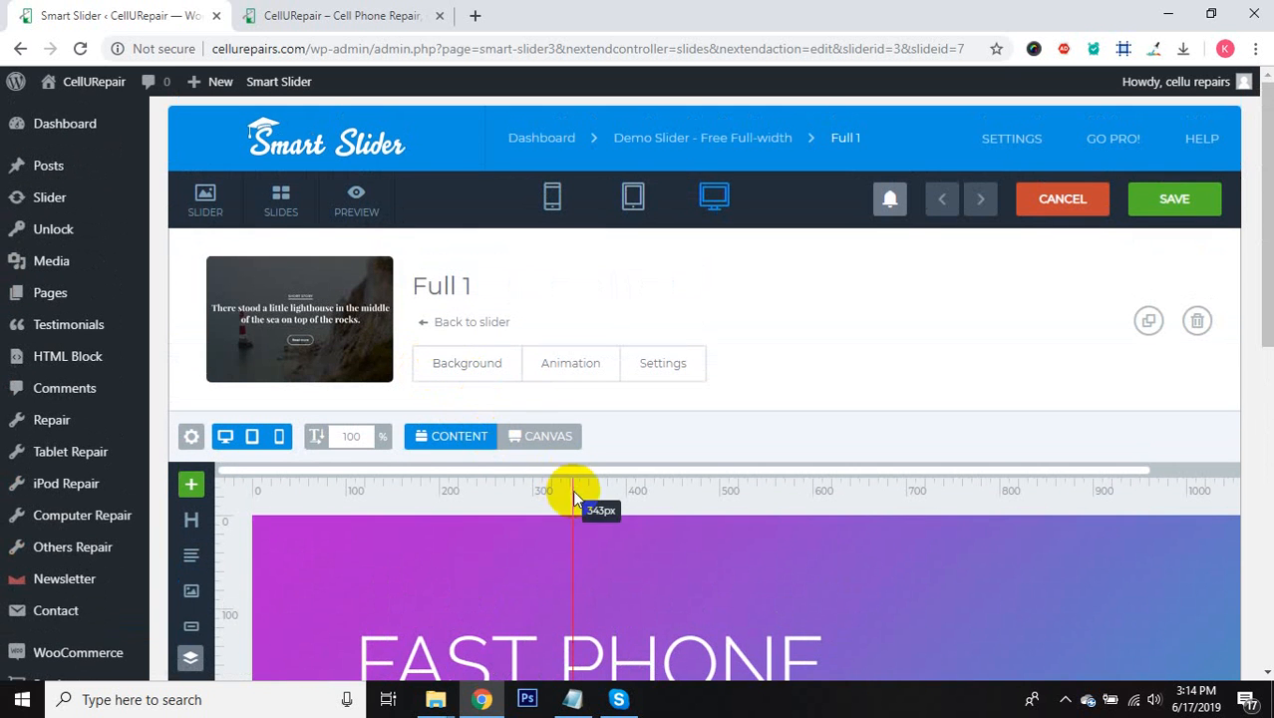
pyautogui.click(482, 328)
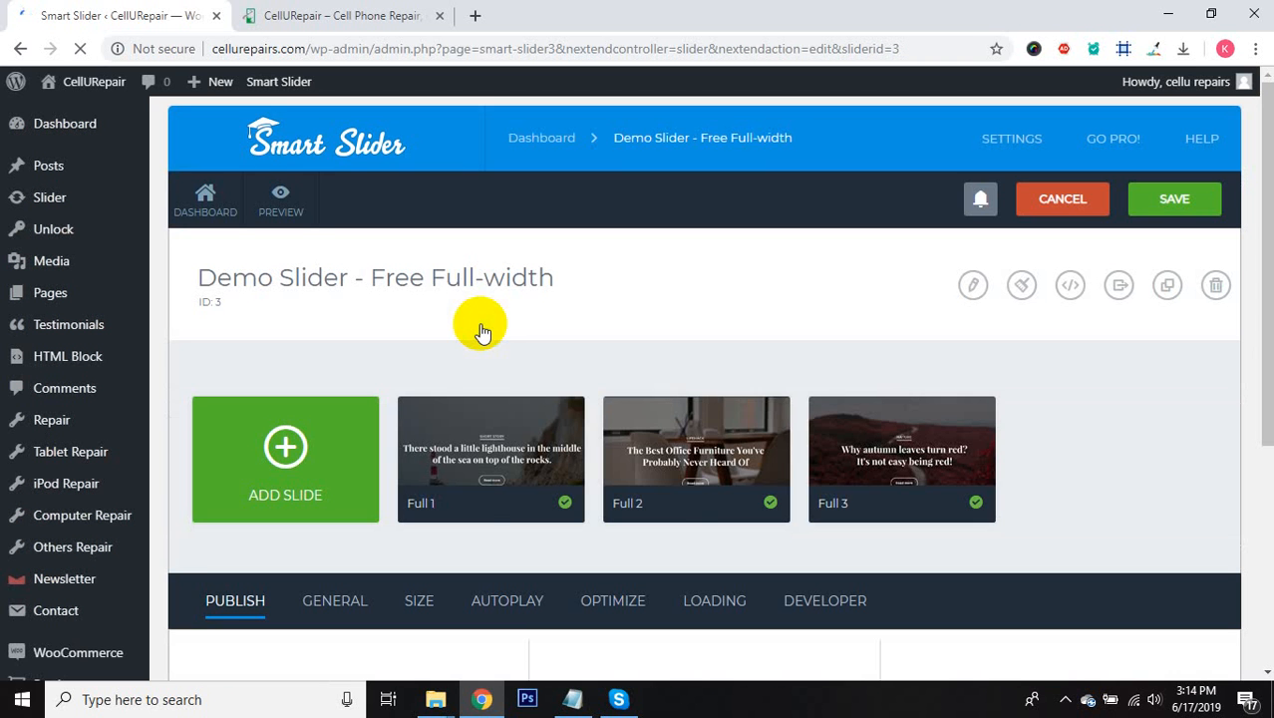
pyautogui.click(692, 444)
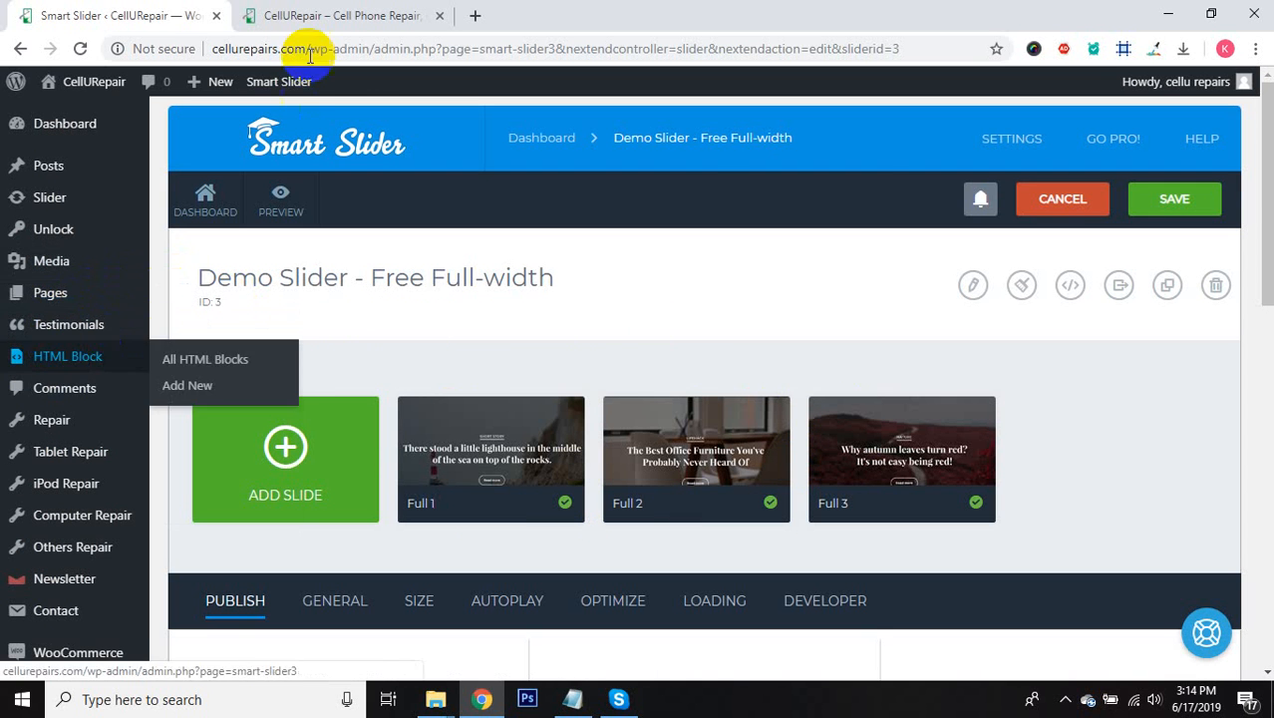
# Step: View the We Repair section below the slider on the live homepage
pyautogui.click(318, 15)
pyautogui.scroll(-5, 296, 284)
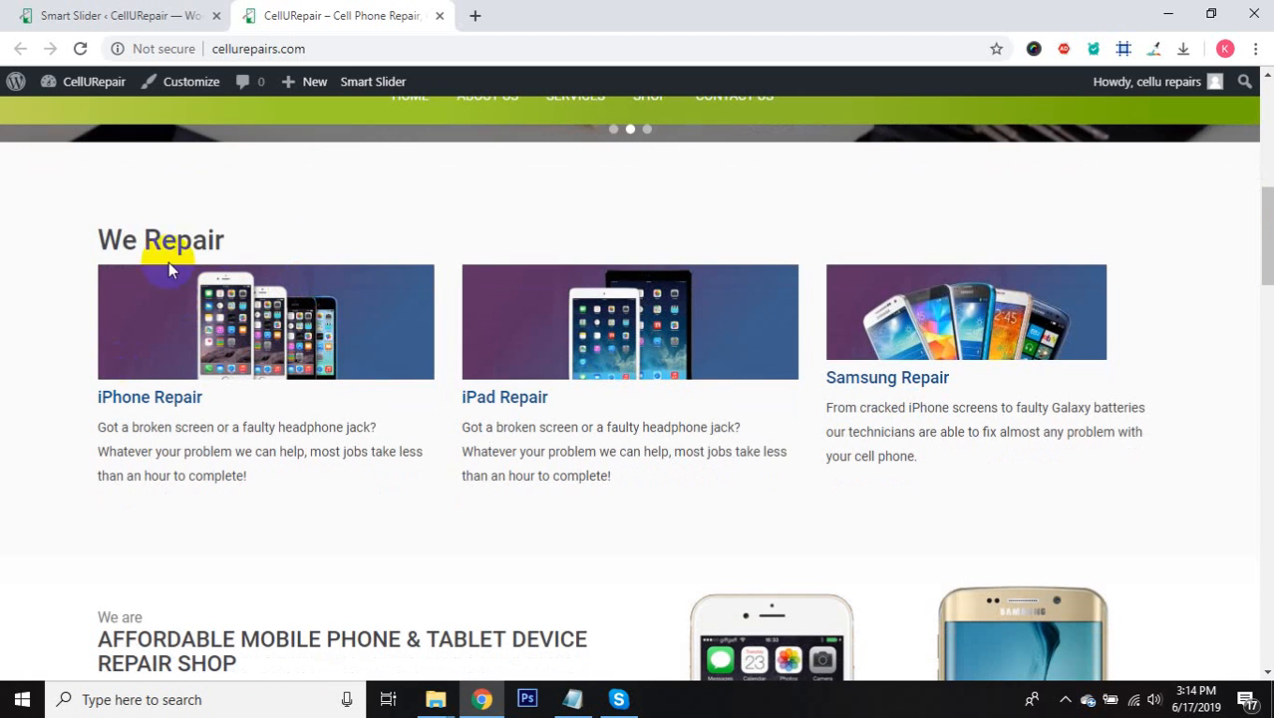
# Step: Highlight the We Repair heading on the live homepage and open the list of all HTML blocks in the site admin
pyautogui.moveTo(110, 242); pyautogui.dragTo(255, 264)
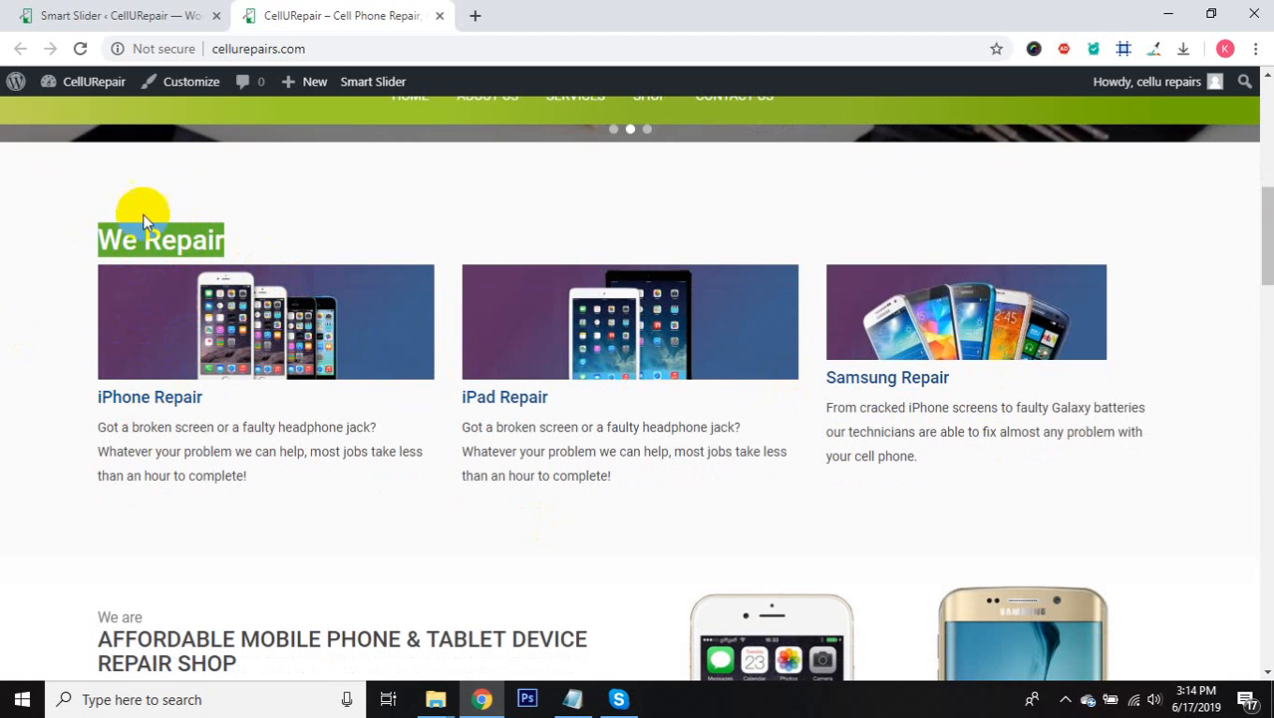
pyautogui.click(40, 15)
pyautogui.moveTo(46, 359)
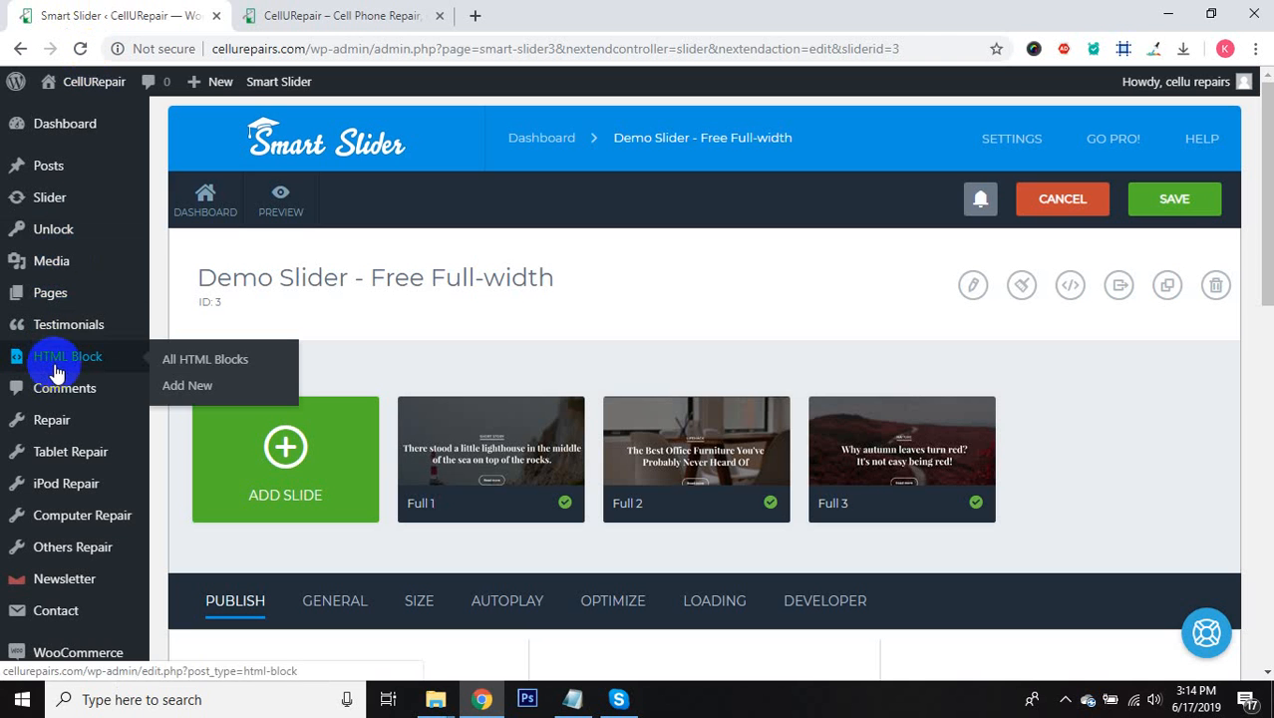
pyautogui.click(211, 367)
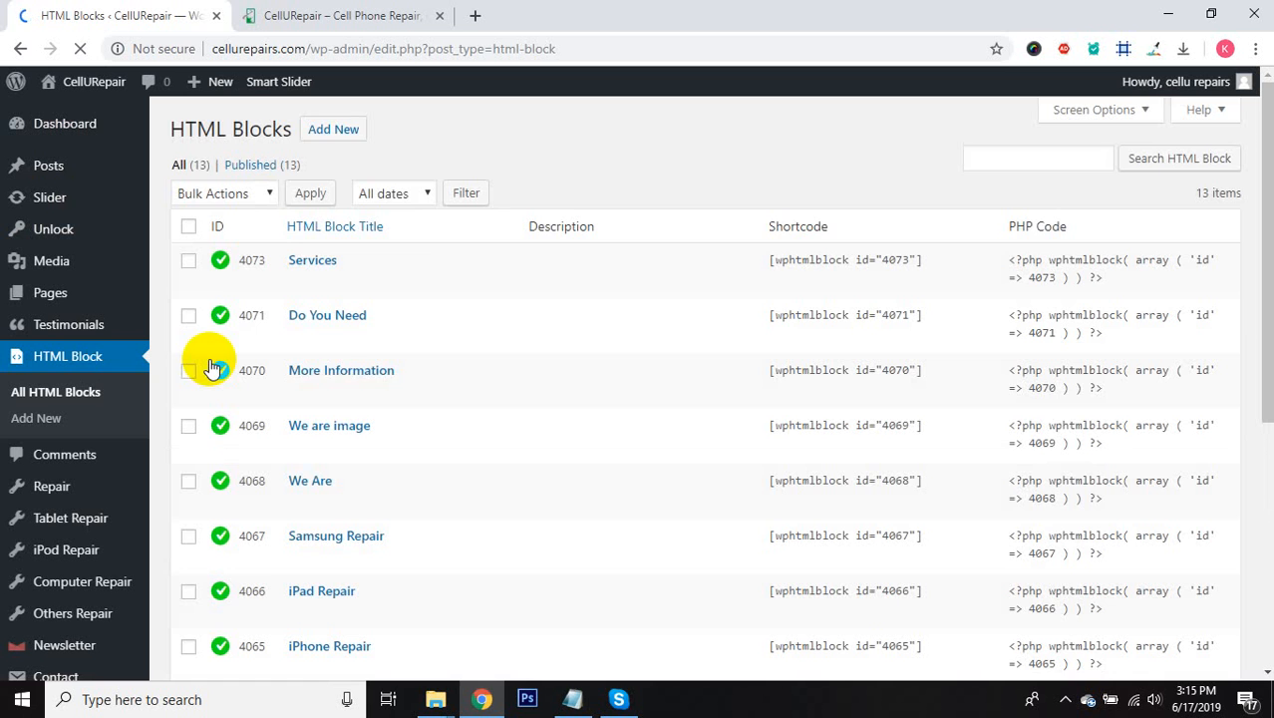
# Step: Look through the HTML blocks list for the entries matching the homepage's We Repair section, comparing it with the live page
pyautogui.click(319, 15)
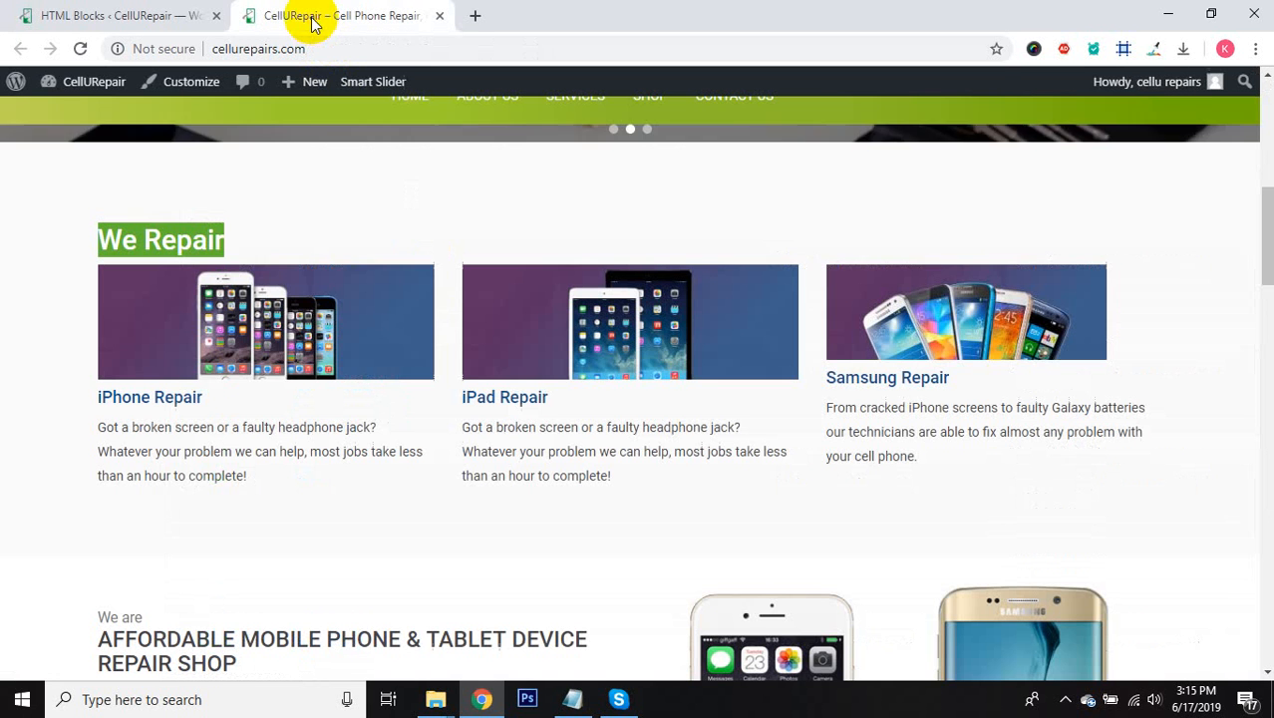
pyautogui.click(94, 15)
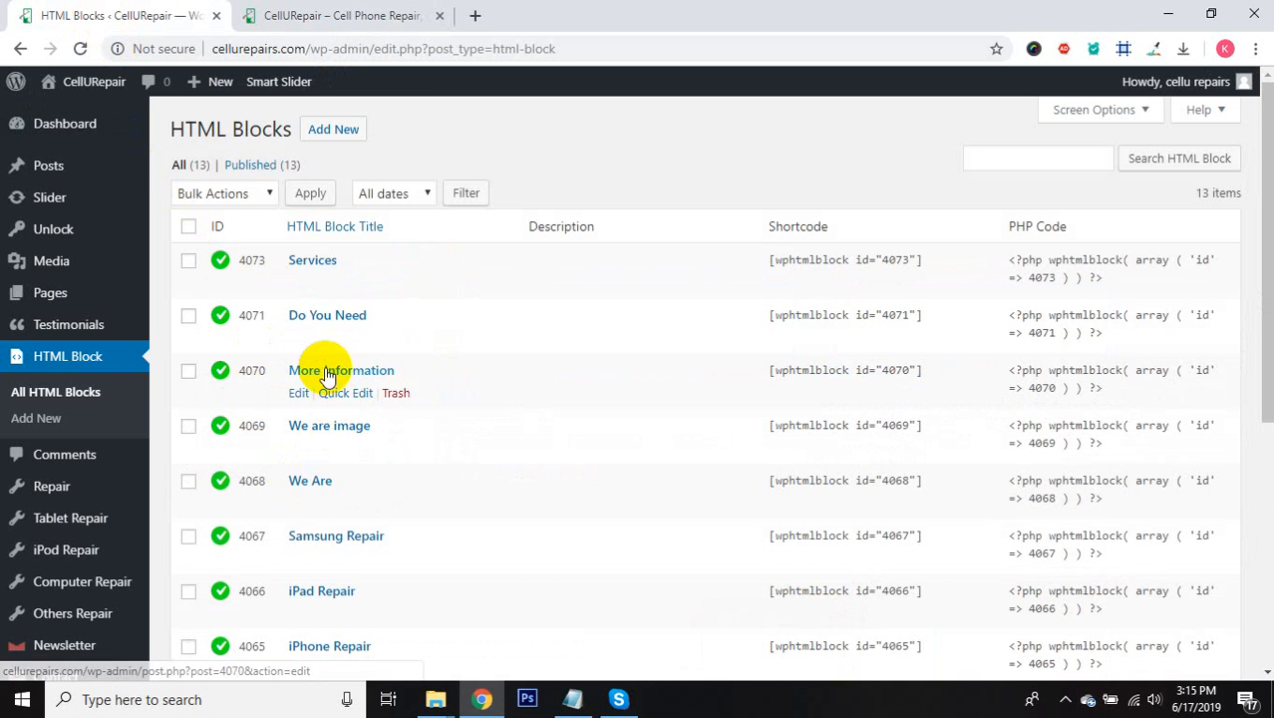
pyautogui.scroll(-4, 326, 290)
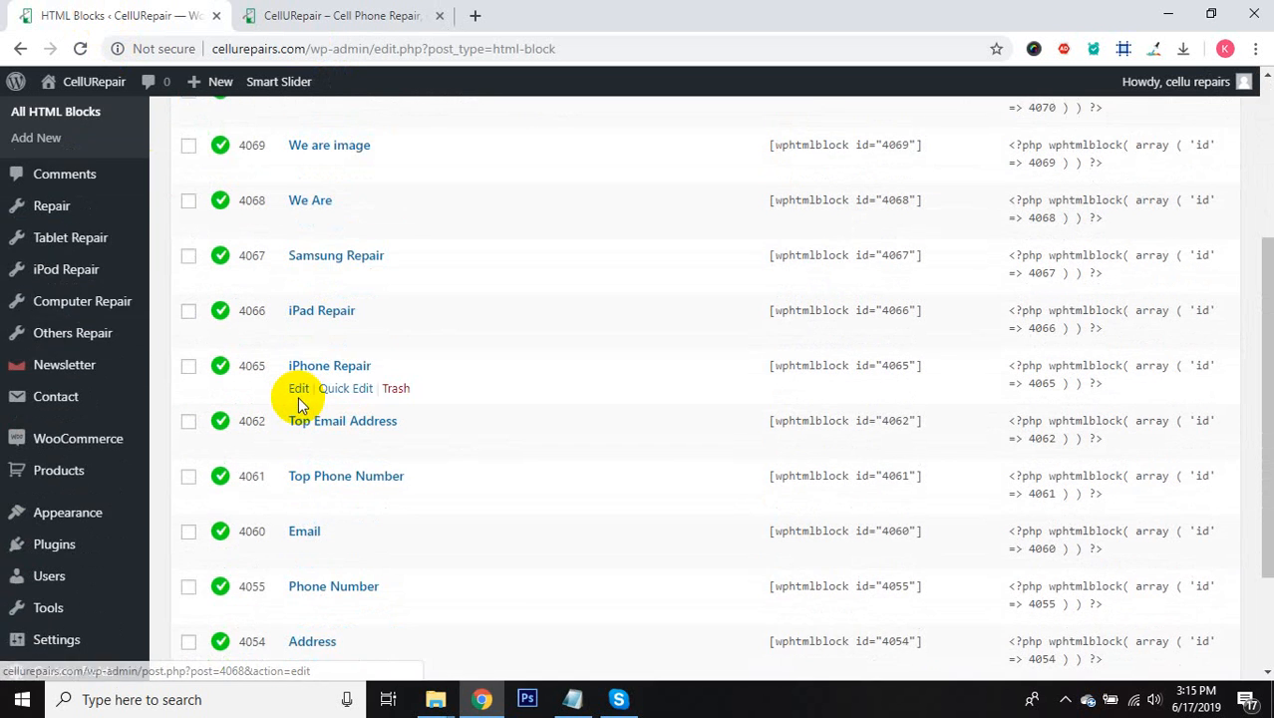
pyautogui.scroll(-1, 299, 409)
pyautogui.scroll(3, 299, 409)
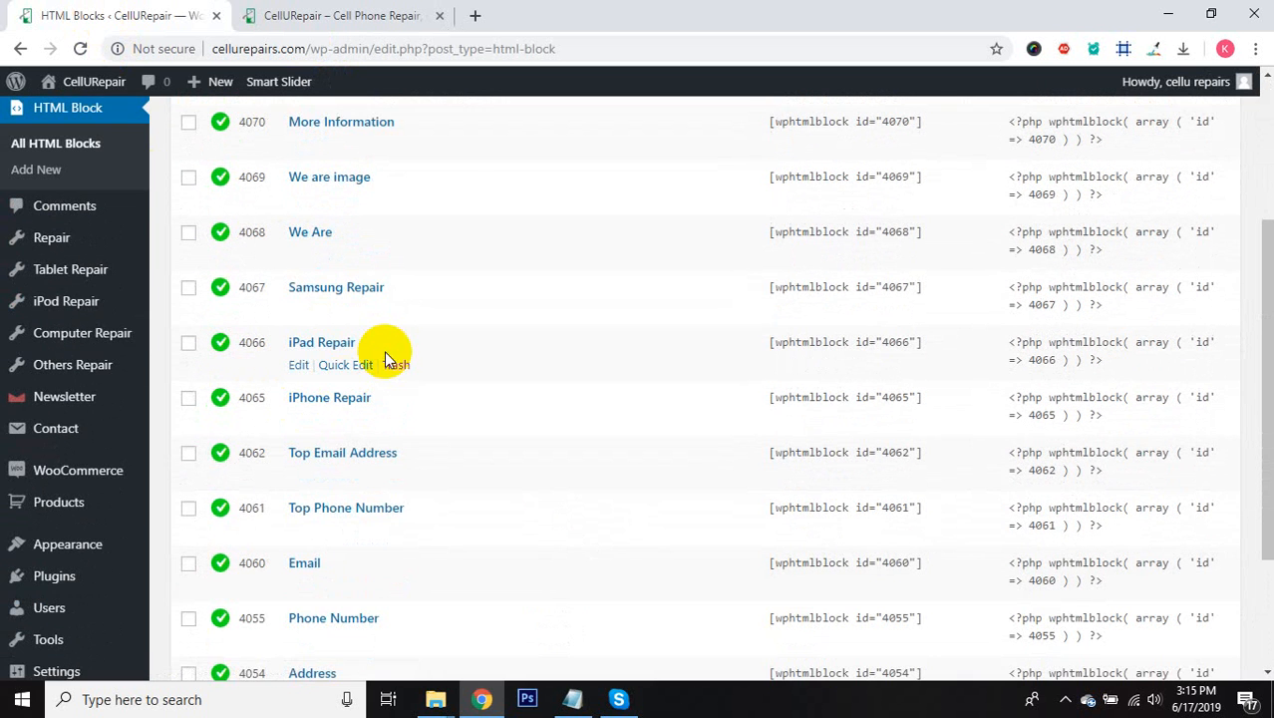
pyautogui.scroll(2, 384, 349)
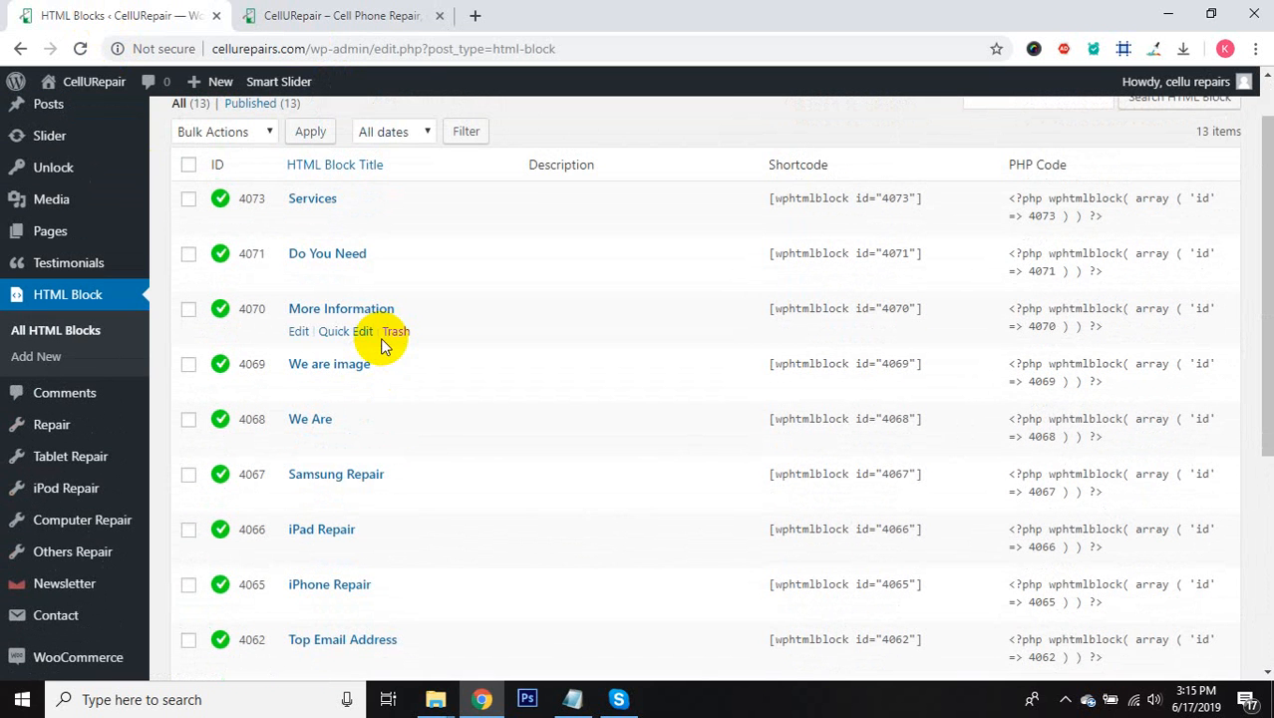
pyautogui.click(340, 14)
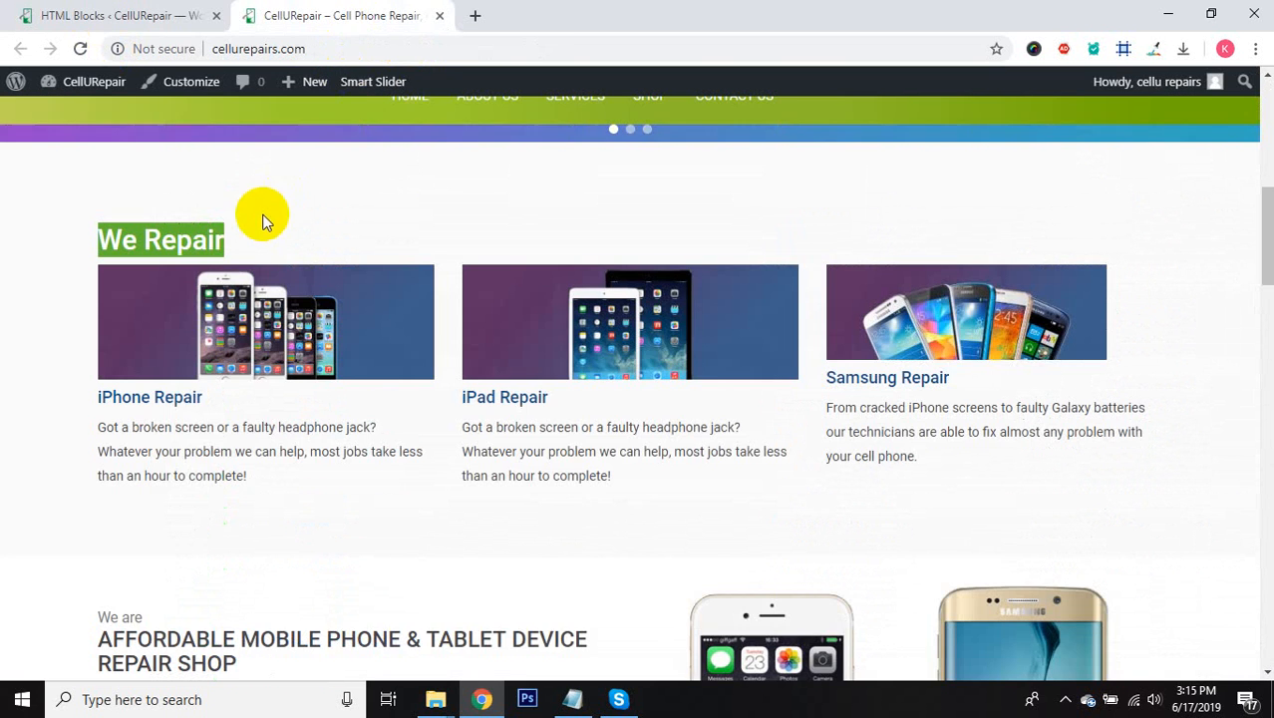
pyautogui.click(74, 15)
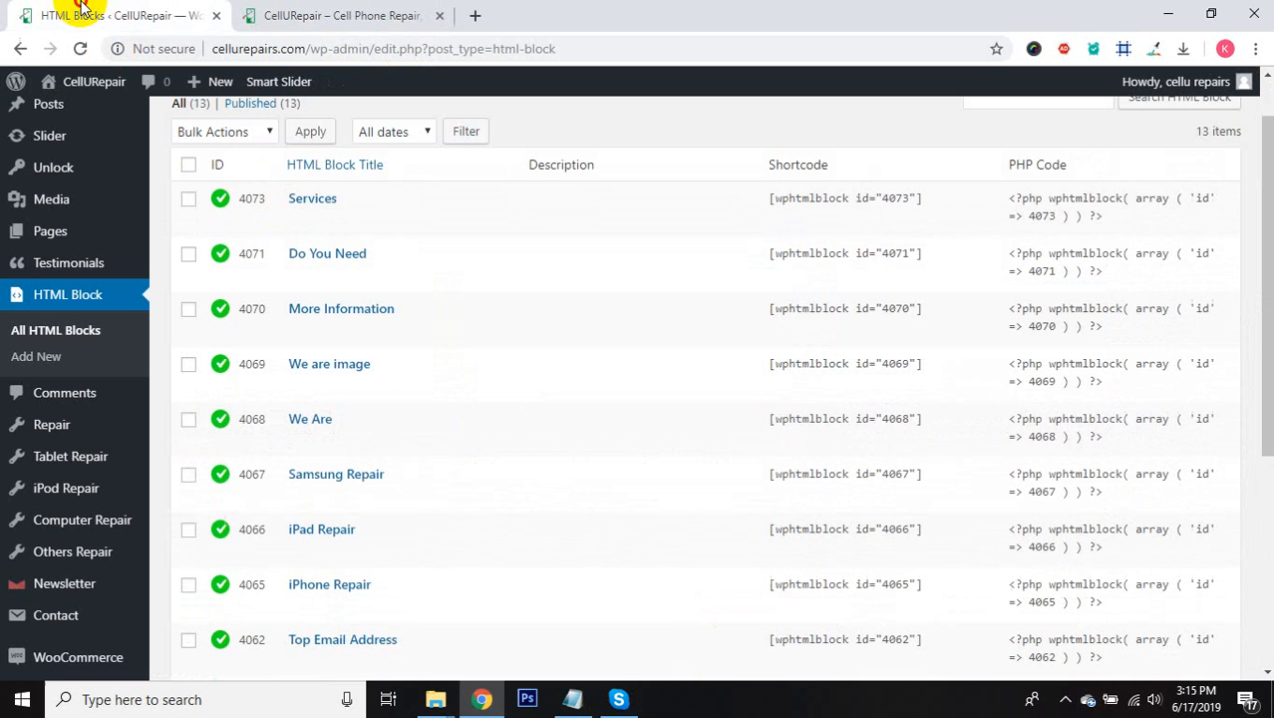
# Step: Open the We Are HTML block, view its content against the live homepage, and return to the blocks list without editing
pyautogui.click(298, 424)
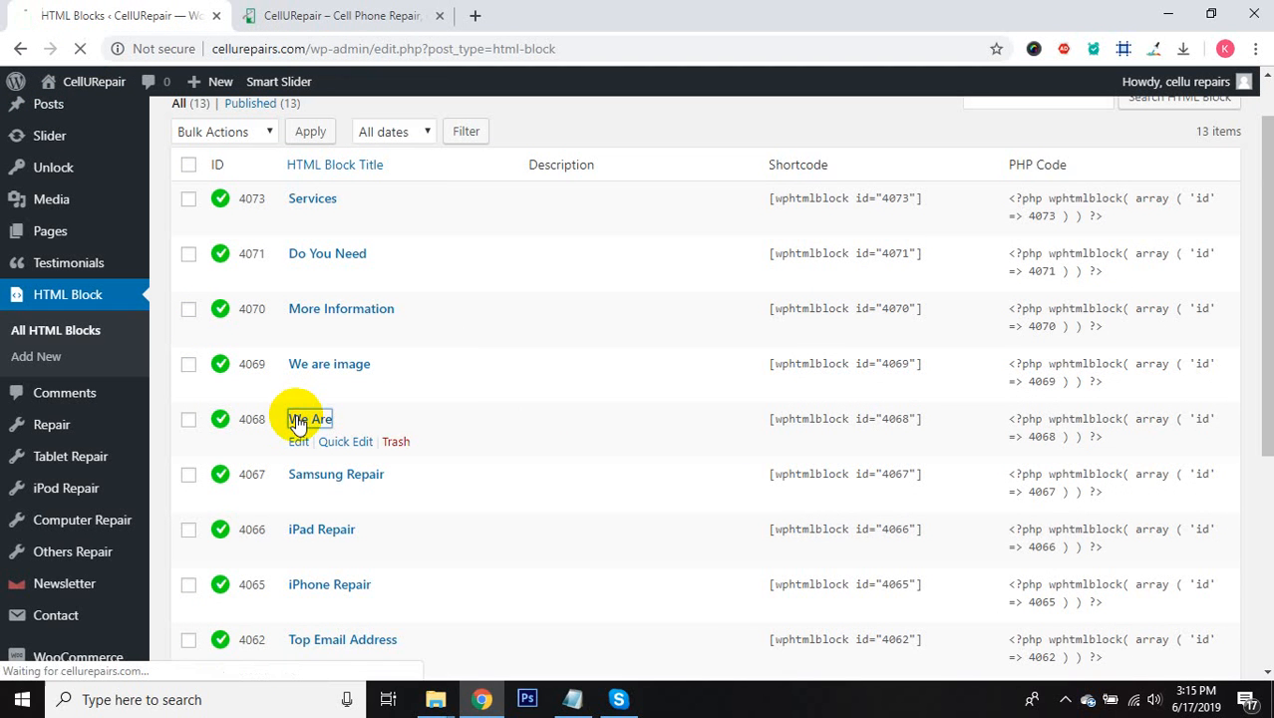
pyautogui.click(344, 16)
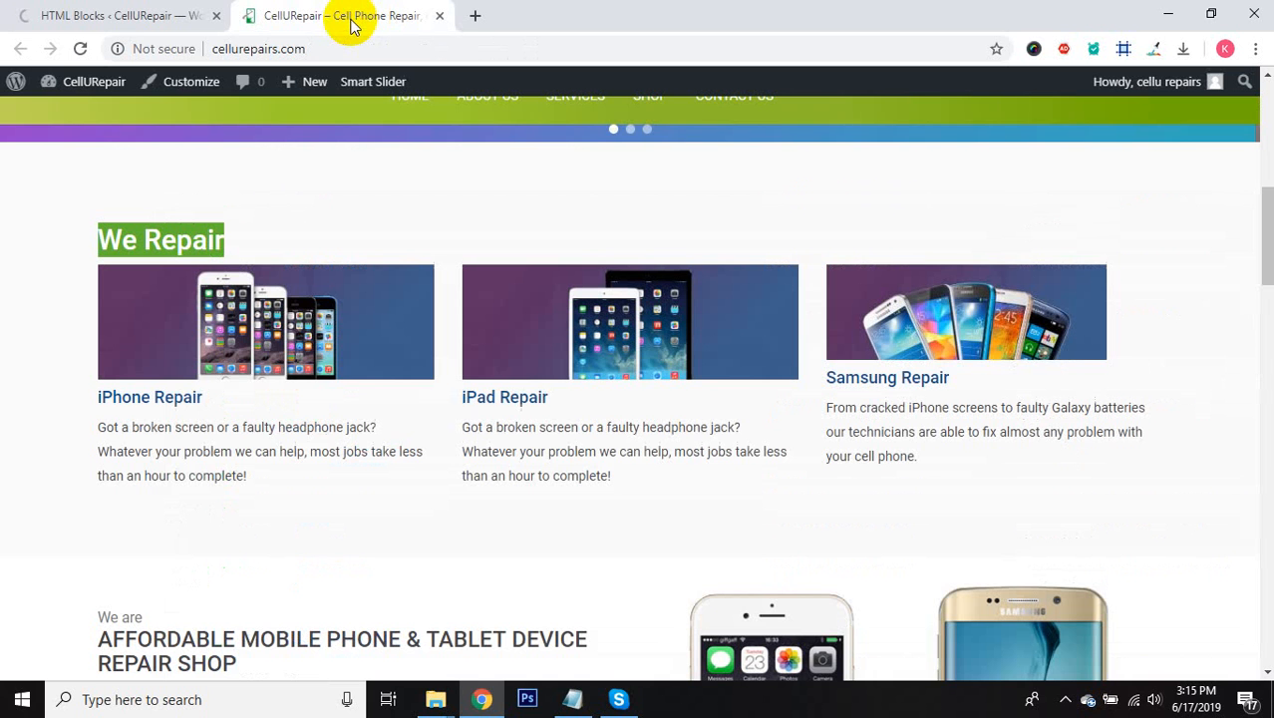
pyautogui.click(126, 12)
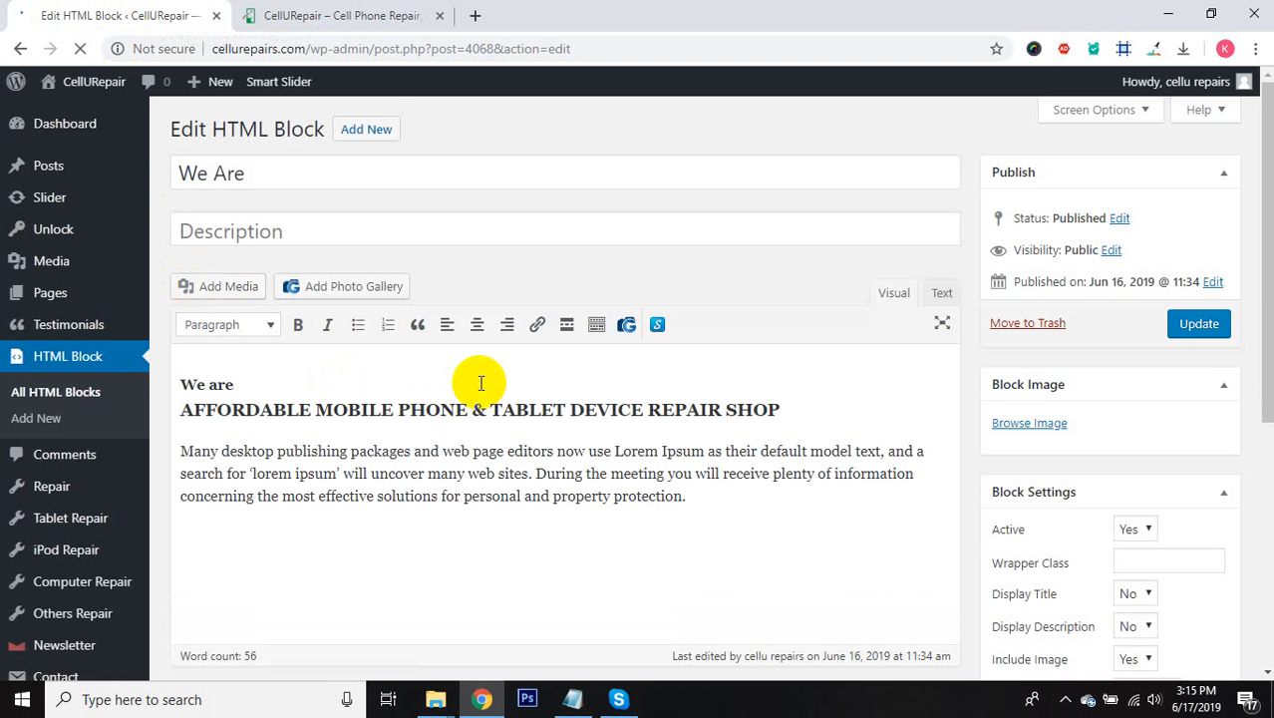
pyautogui.scroll(-1, 479, 379)
pyautogui.scroll(1, 480, 382)
pyautogui.click(57, 400)
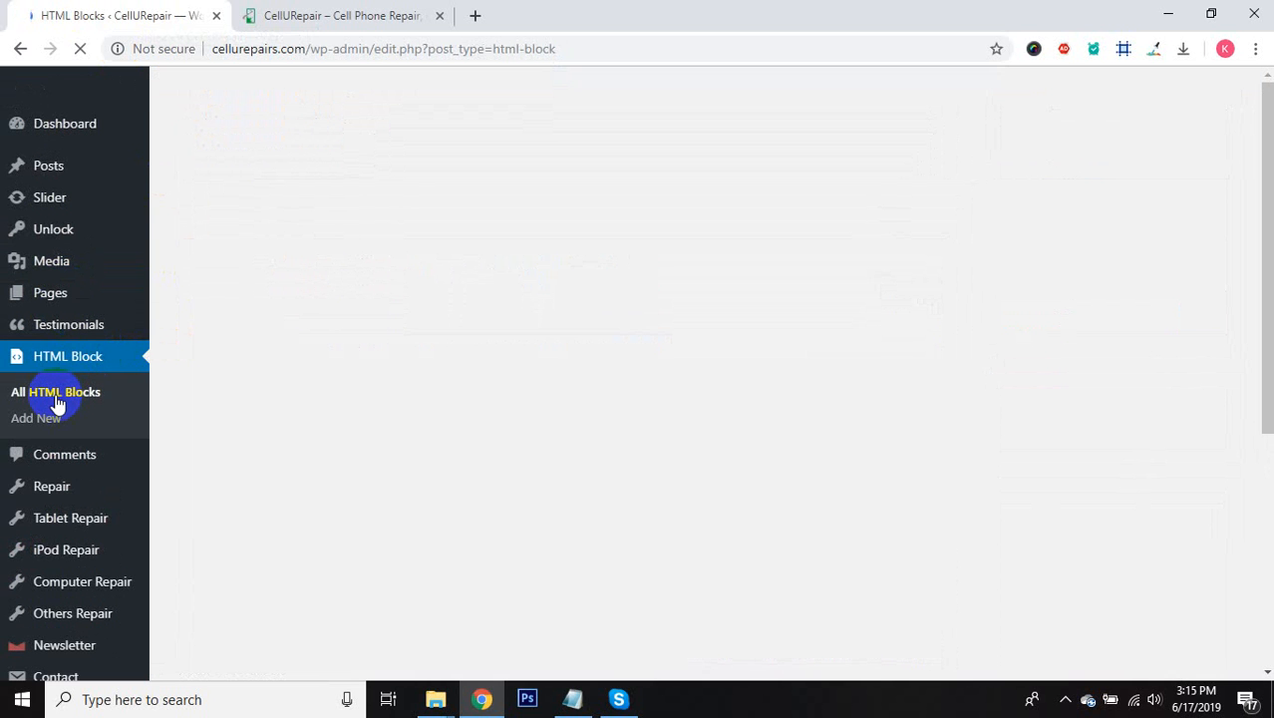
# Step: Open the iPhone Repair HTML block in a separate browser tab and highlight its editable heading and paragraph
pyautogui.click(311, 28)
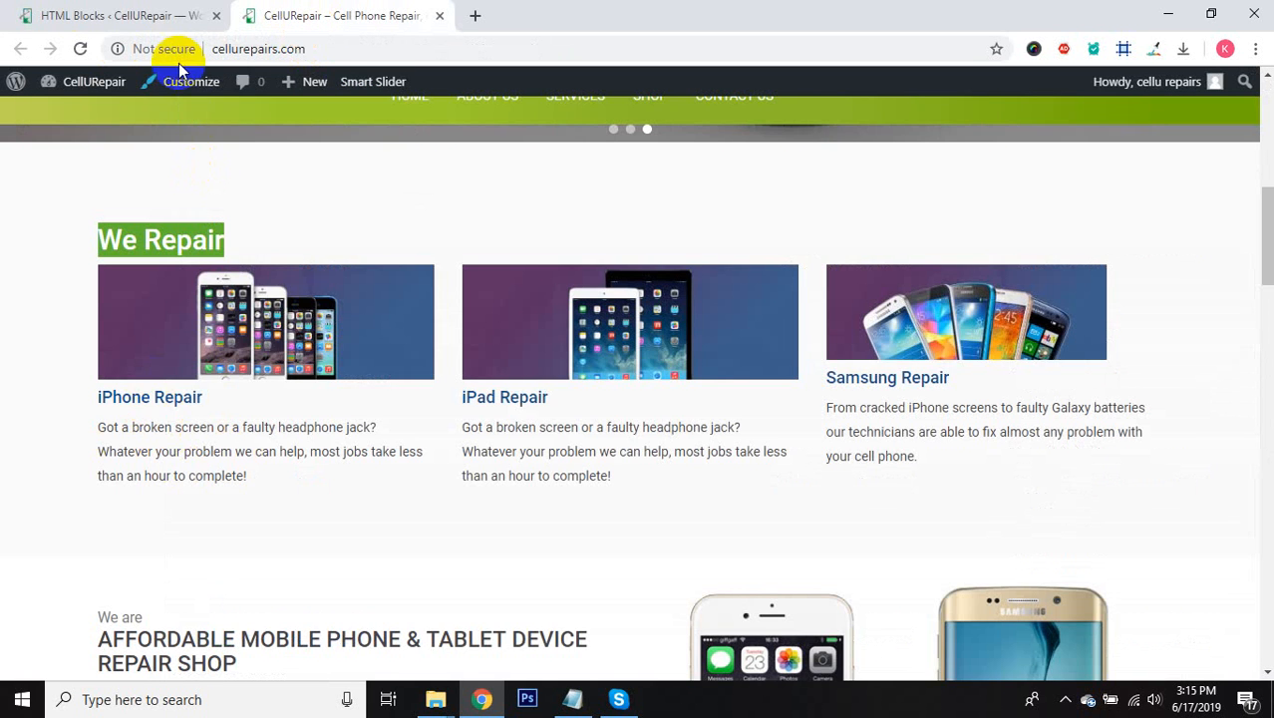
pyautogui.click(114, 15)
pyautogui.scroll(-1, 299, 559)
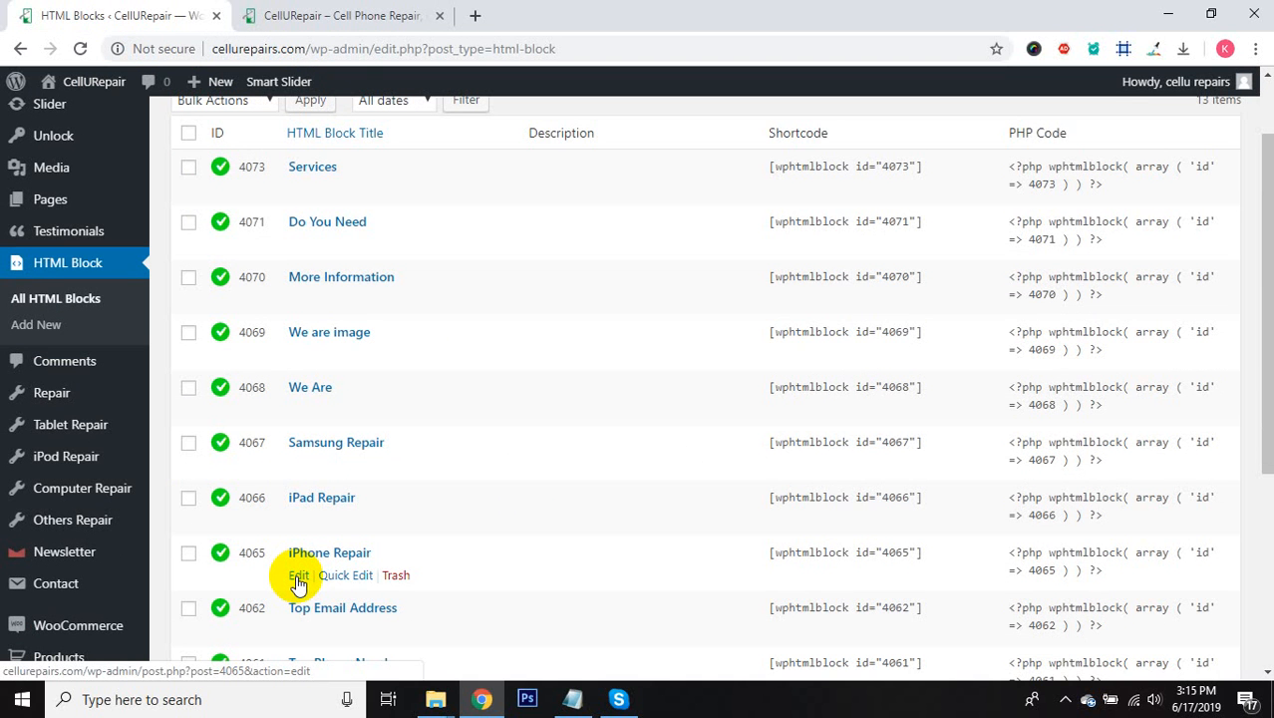
pyautogui.click(523, 15)
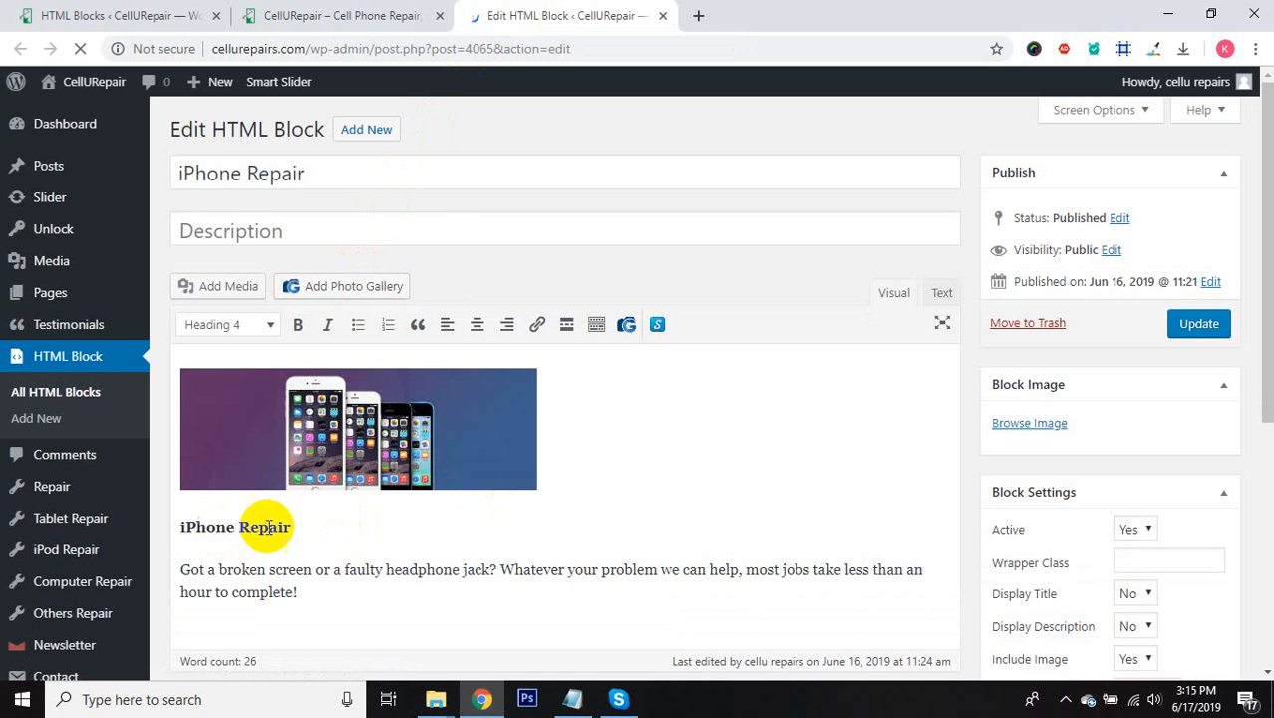
pyautogui.moveTo(291, 527); pyautogui.dragTo(188, 527)
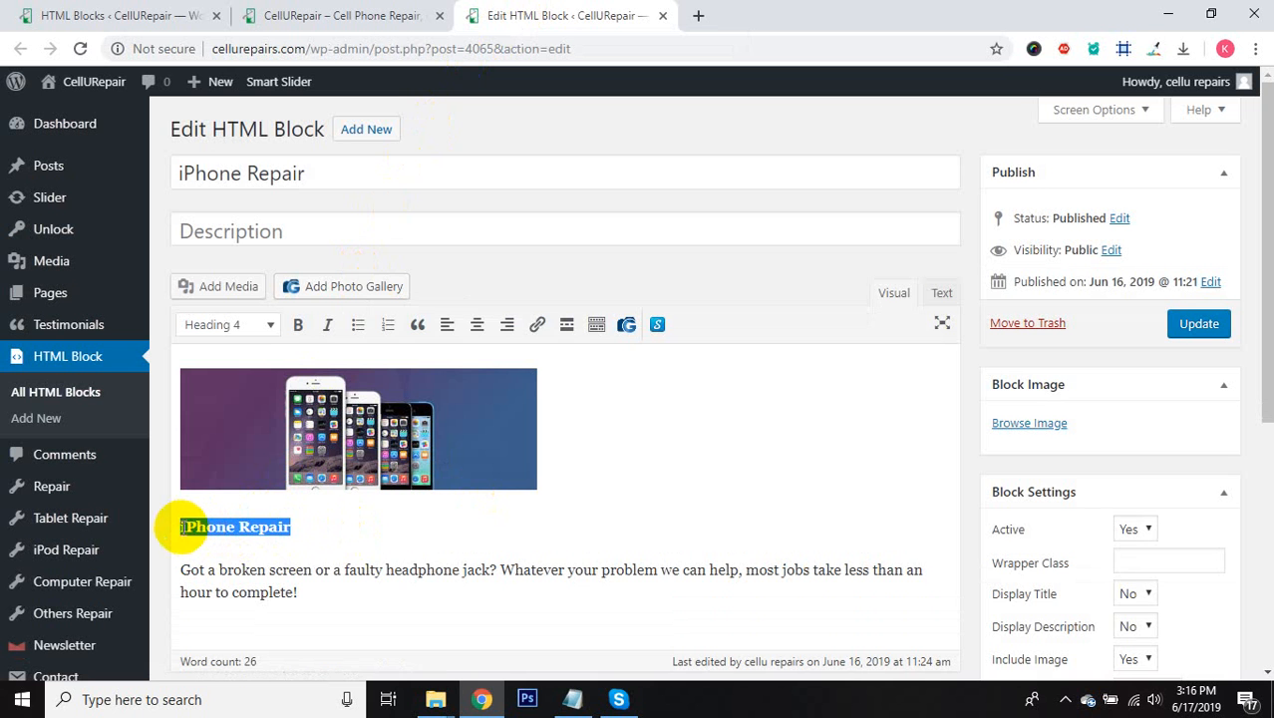
pyautogui.click(289, 594)
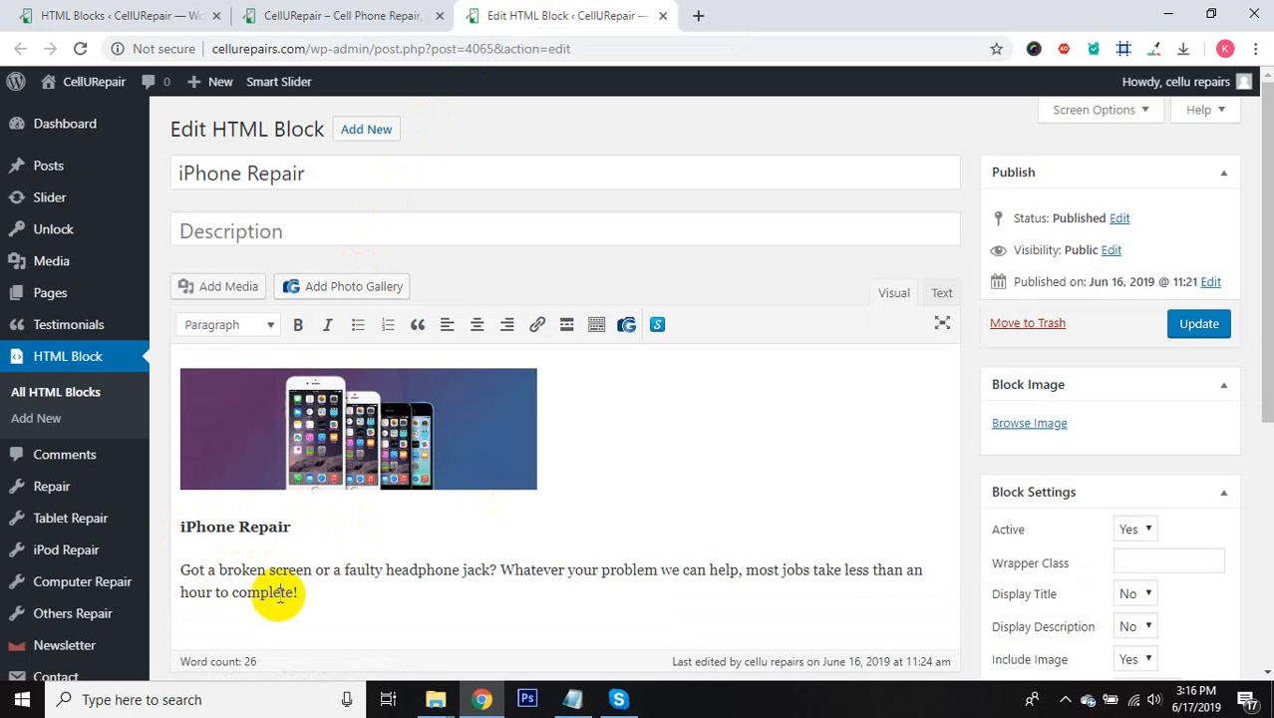
pyautogui.moveTo(299, 594); pyautogui.dragTo(166, 570)
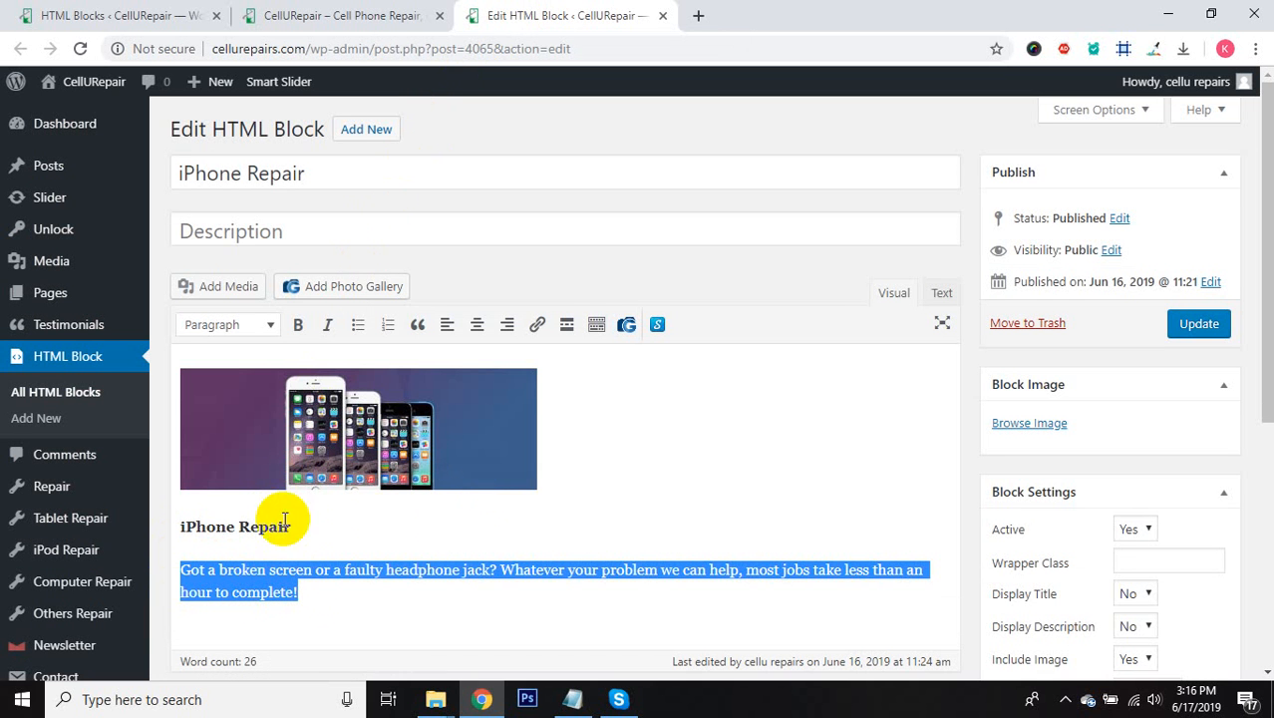
# Step: Point out the iPhone, iPad and Samsung Repair headings on the live homepage and find their matching entries in the HTML blocks list
pyautogui.click(295, 15)
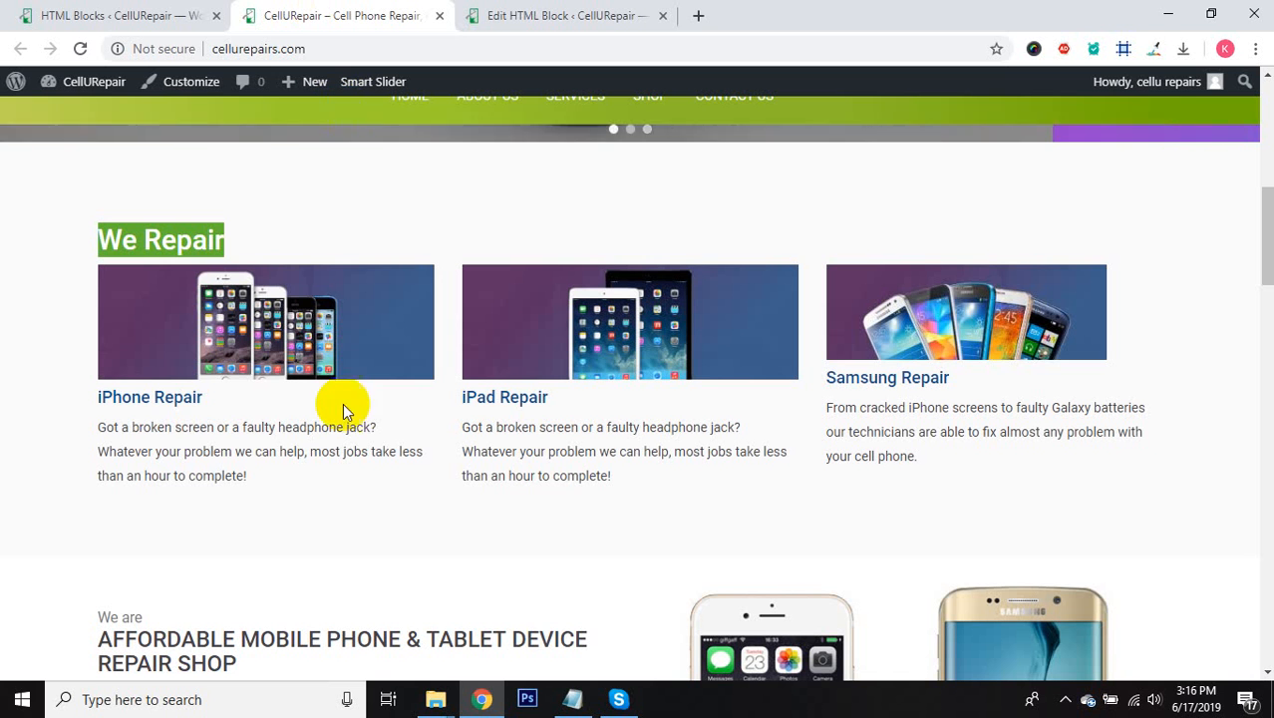
pyautogui.moveTo(100, 398); pyautogui.dragTo(200, 398)
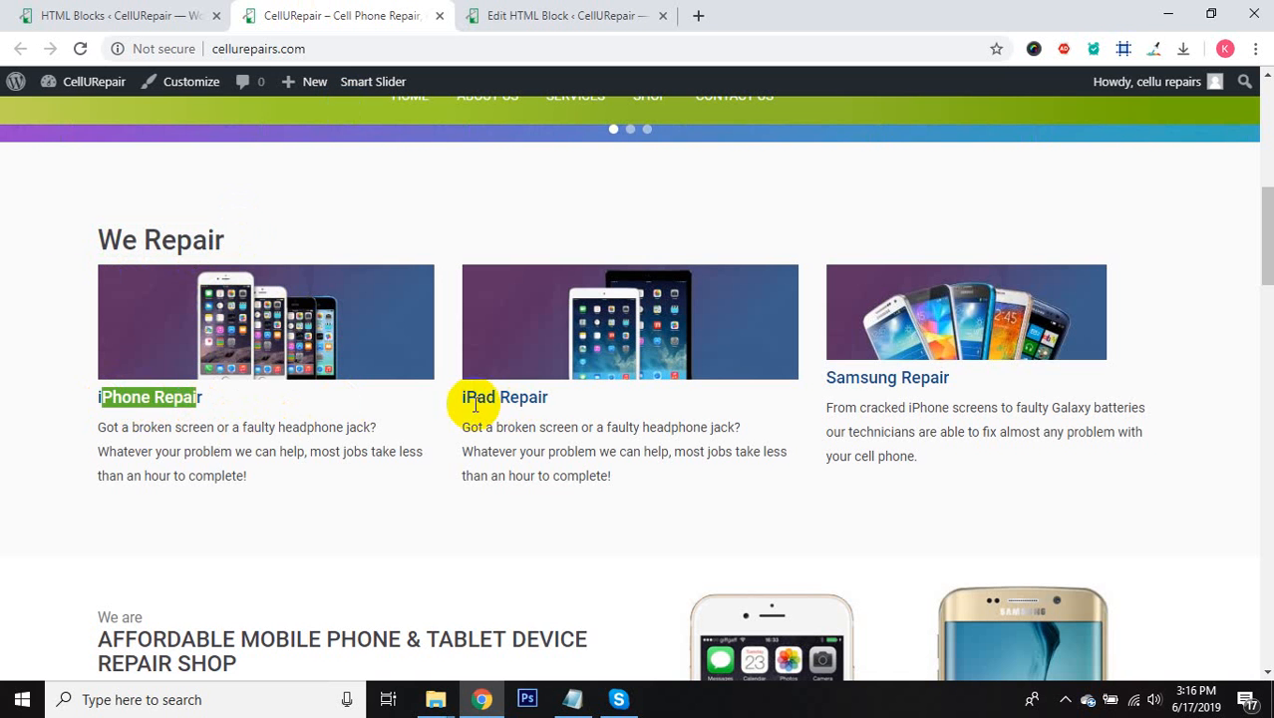
pyautogui.moveTo(466, 397); pyautogui.dragTo(560, 399)
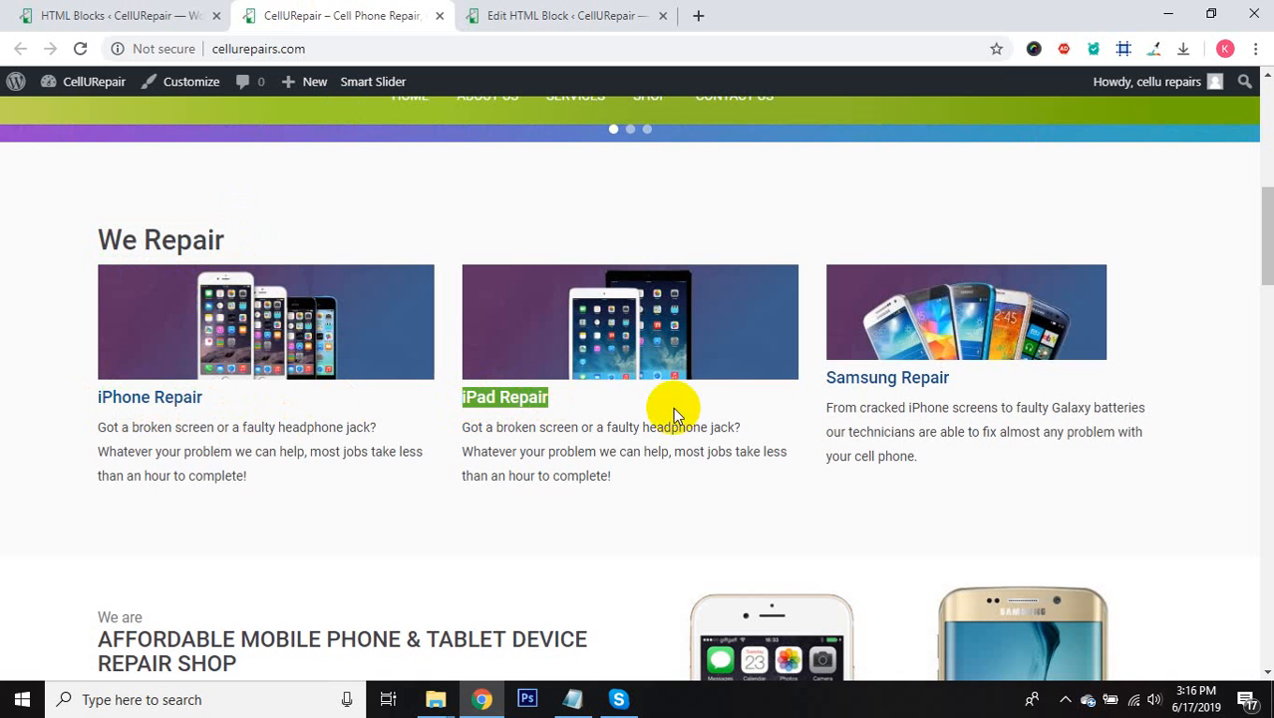
pyautogui.moveTo(827, 378); pyautogui.dragTo(927, 379)
pyautogui.click(129, 17)
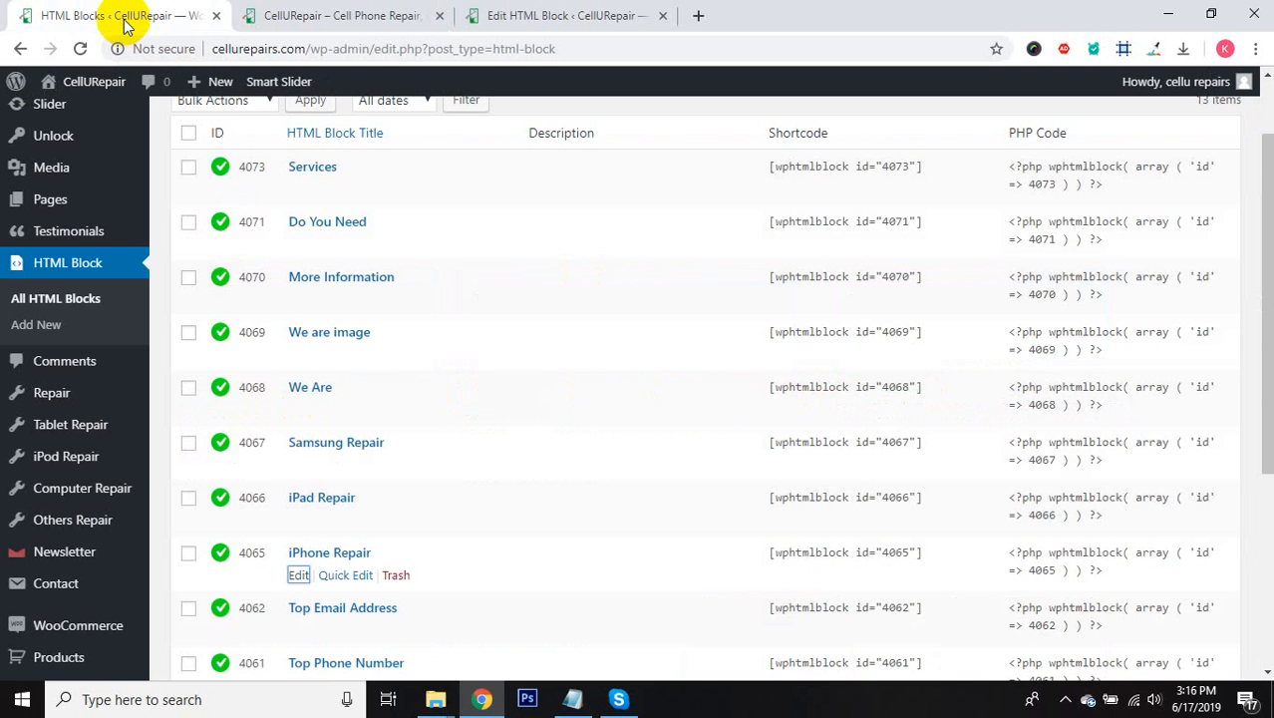
pyautogui.scroll(-1, 324, 418)
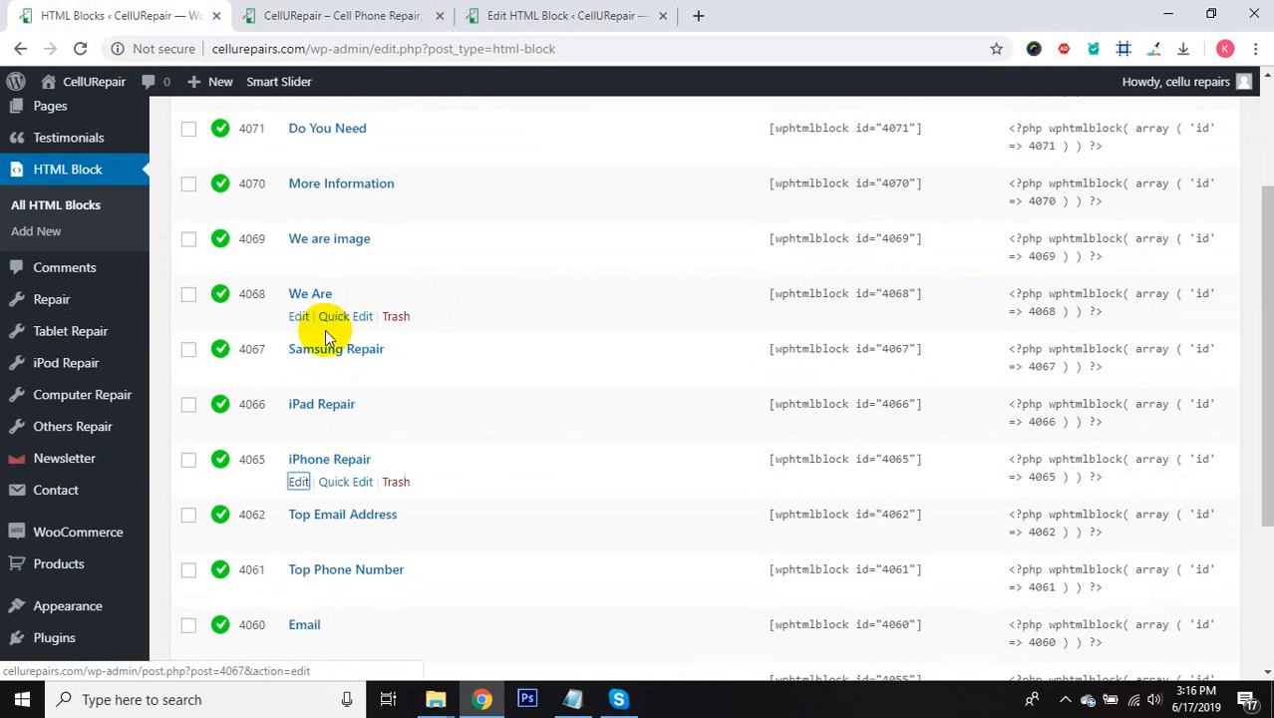
pyautogui.scroll(-2, 323, 329)
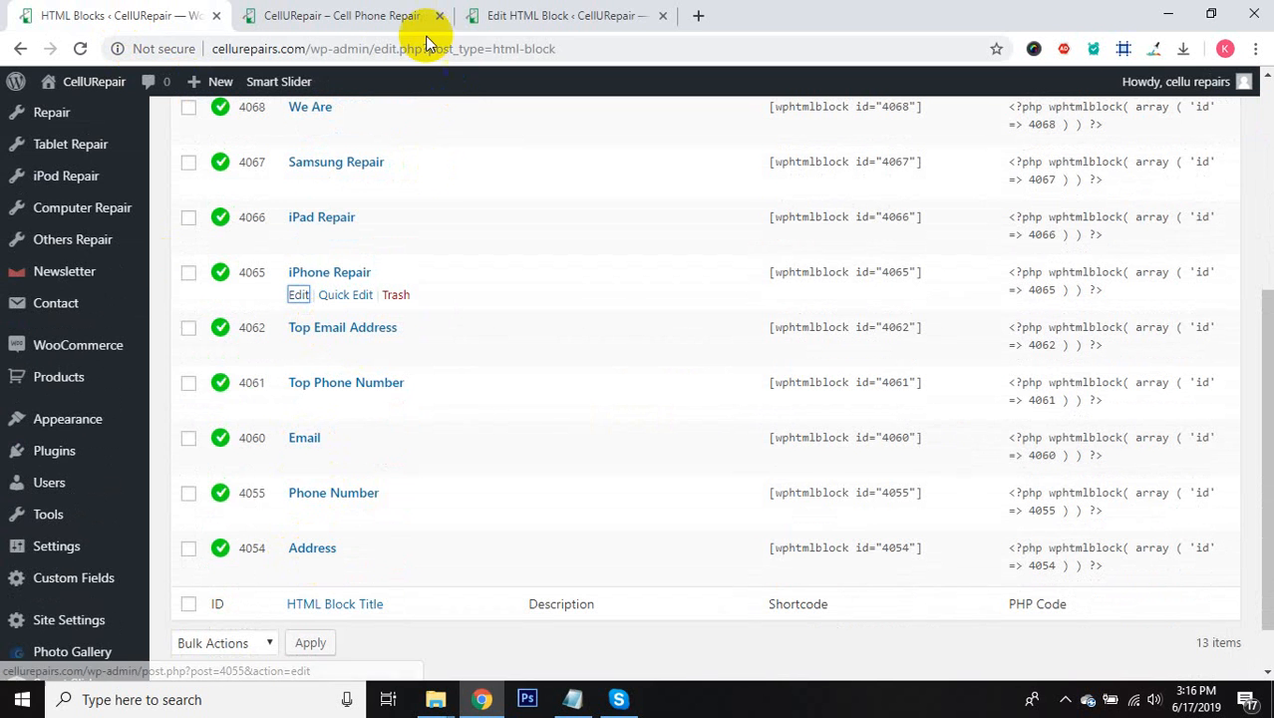
# Step: Highlight the Get It Touch contact details in the homepage footer and view the Email, Phone Number and Address entries in the blocks list
pyautogui.click(369, 22)
pyautogui.scroll(-5, 355, 359)
pyautogui.scroll(-10, 354, 368)
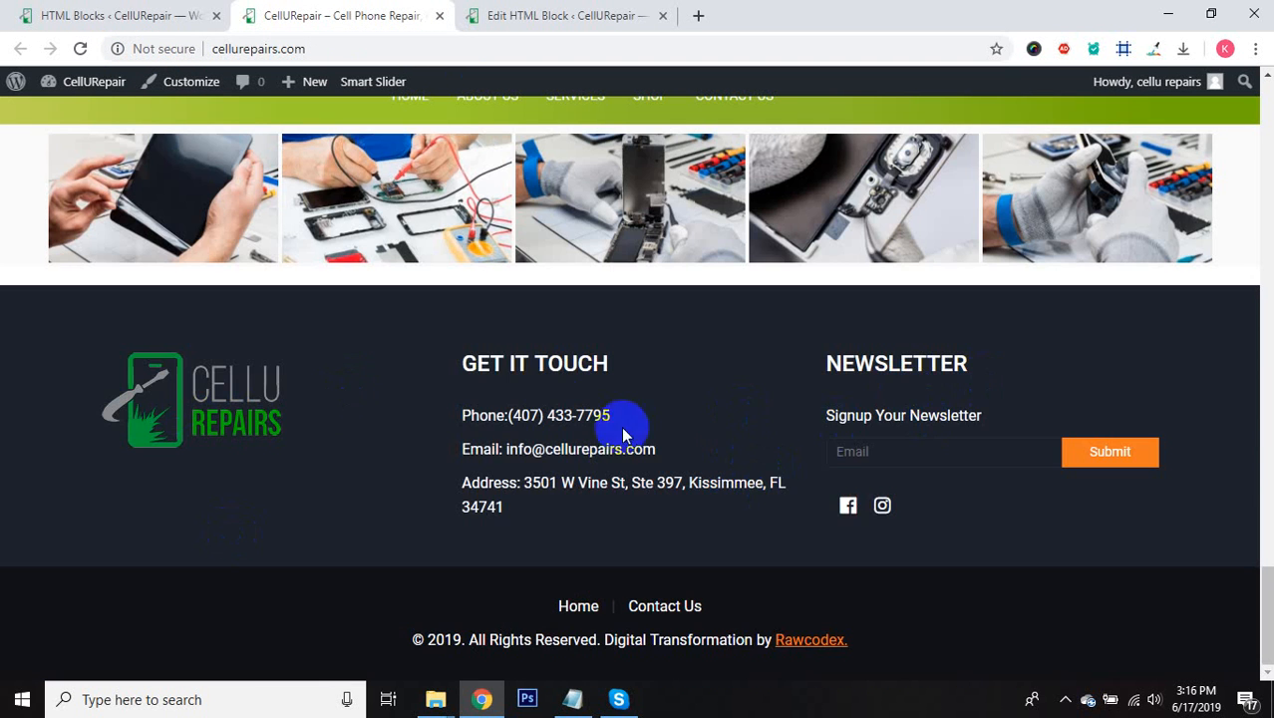
pyautogui.moveTo(469, 363); pyautogui.dragTo(677, 506)
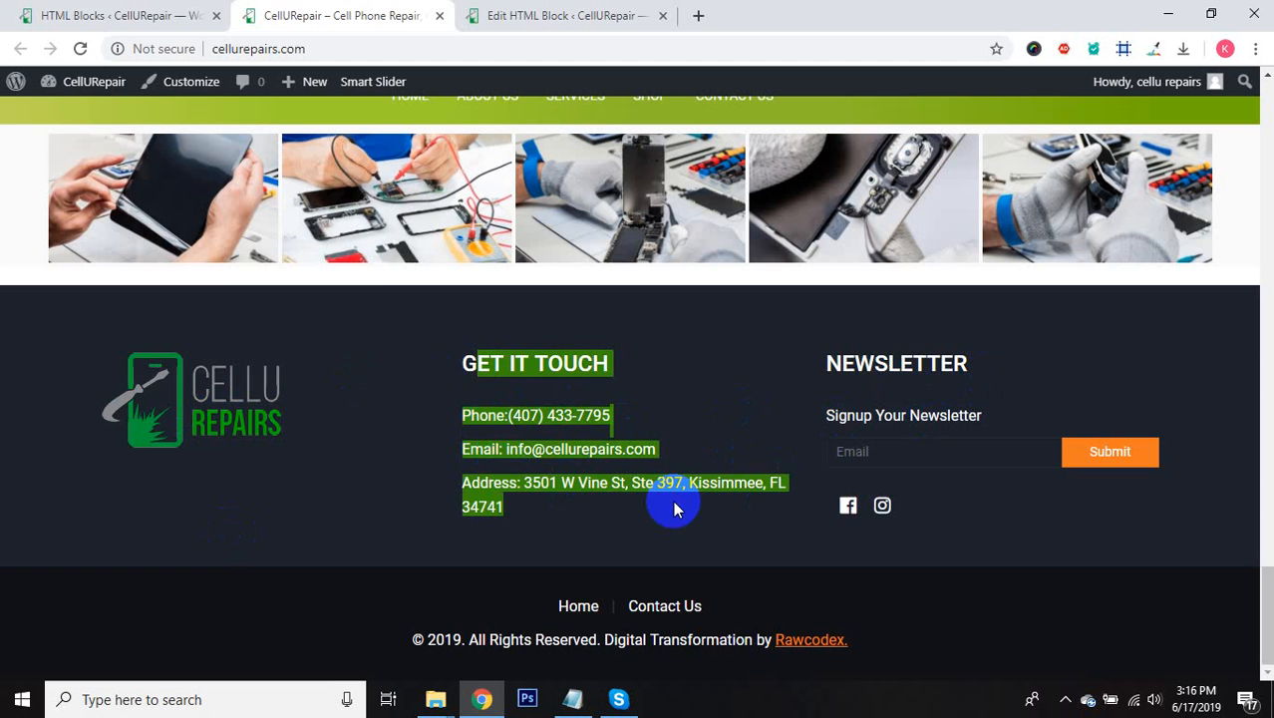
pyautogui.click(90, 18)
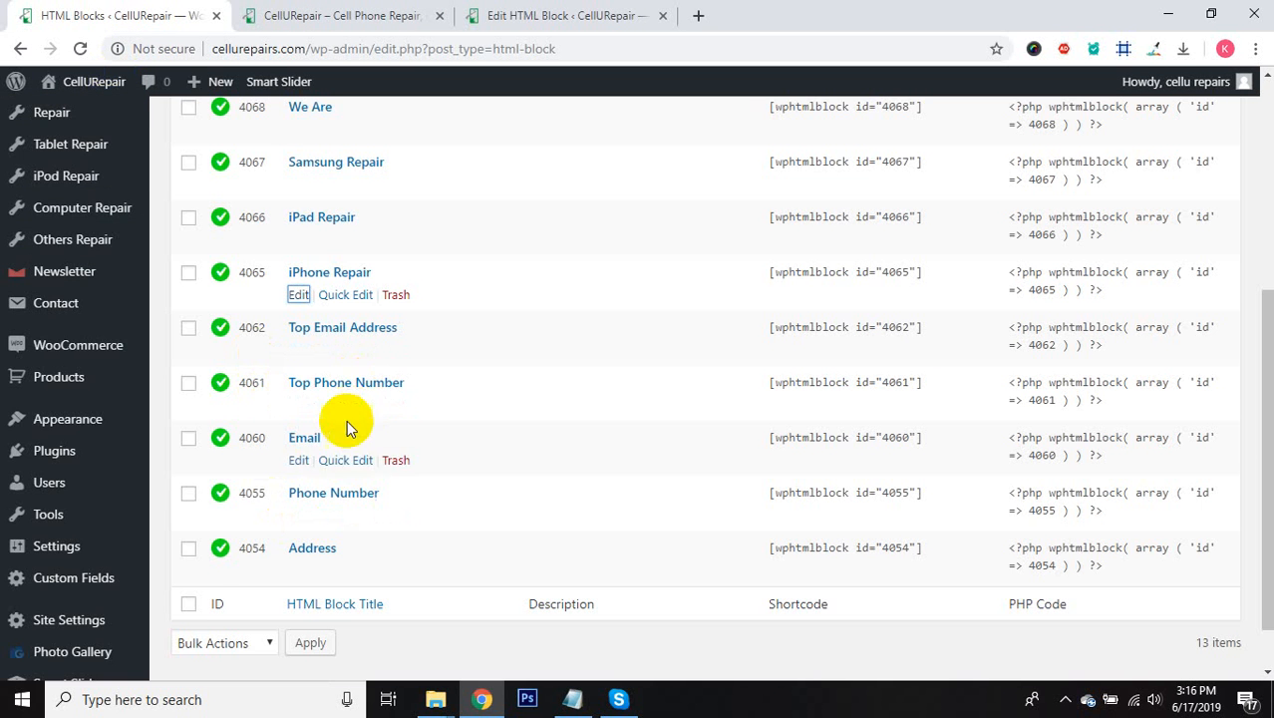
# Step: Compare the Services entry with the live homepage's service list and open the Services HTML block for editing
pyautogui.scroll(2, 341, 378)
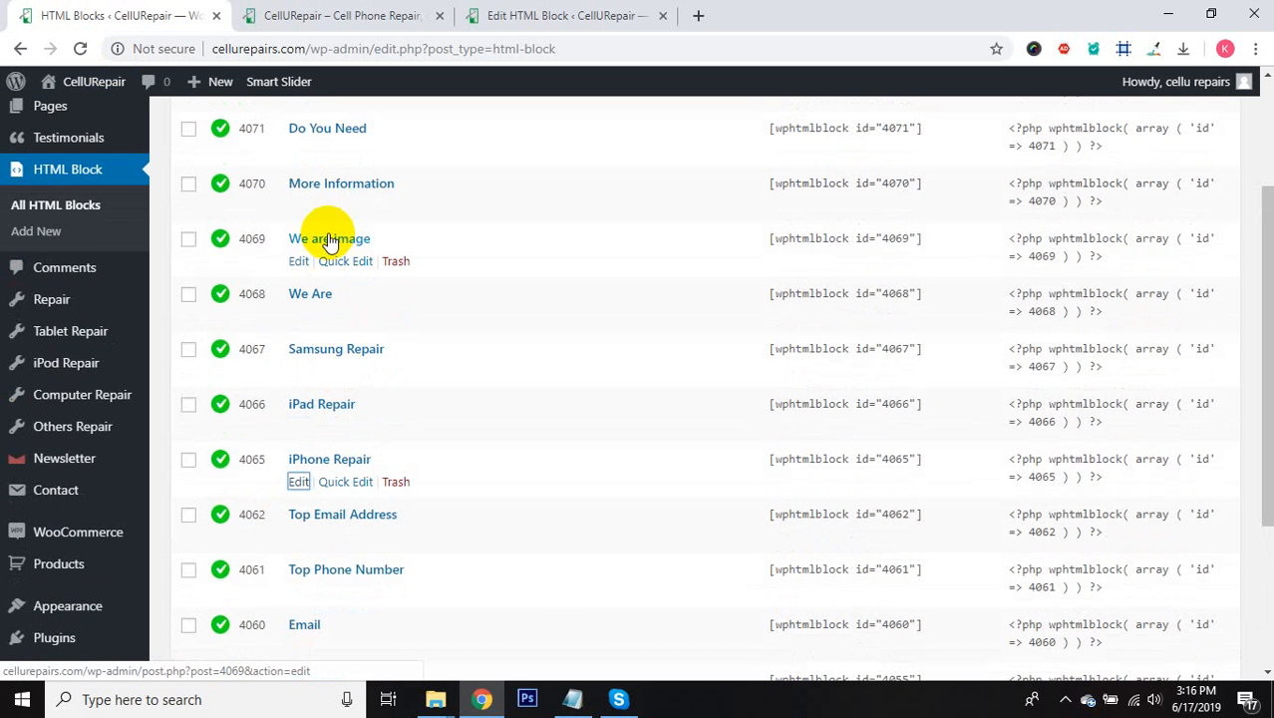
pyautogui.scroll(1, 322, 213)
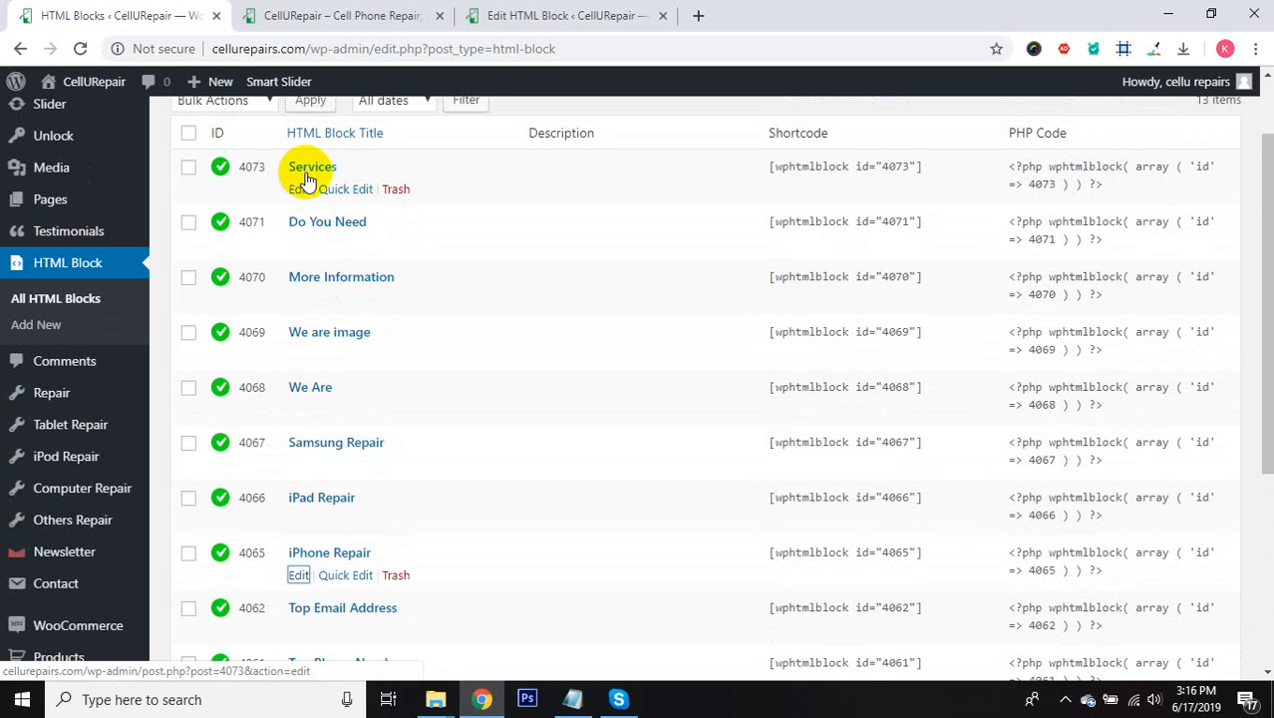
pyautogui.click(364, 15)
pyautogui.scroll(10, 583, 355)
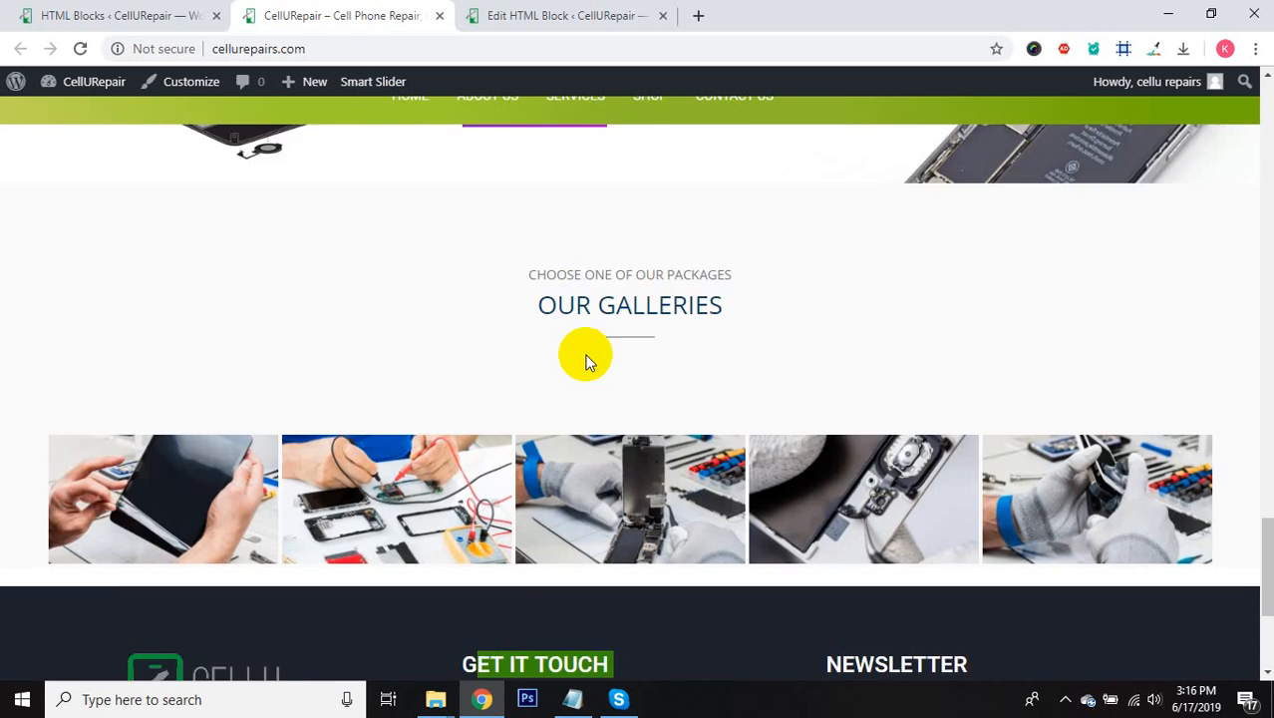
pyautogui.scroll(5, 587, 356)
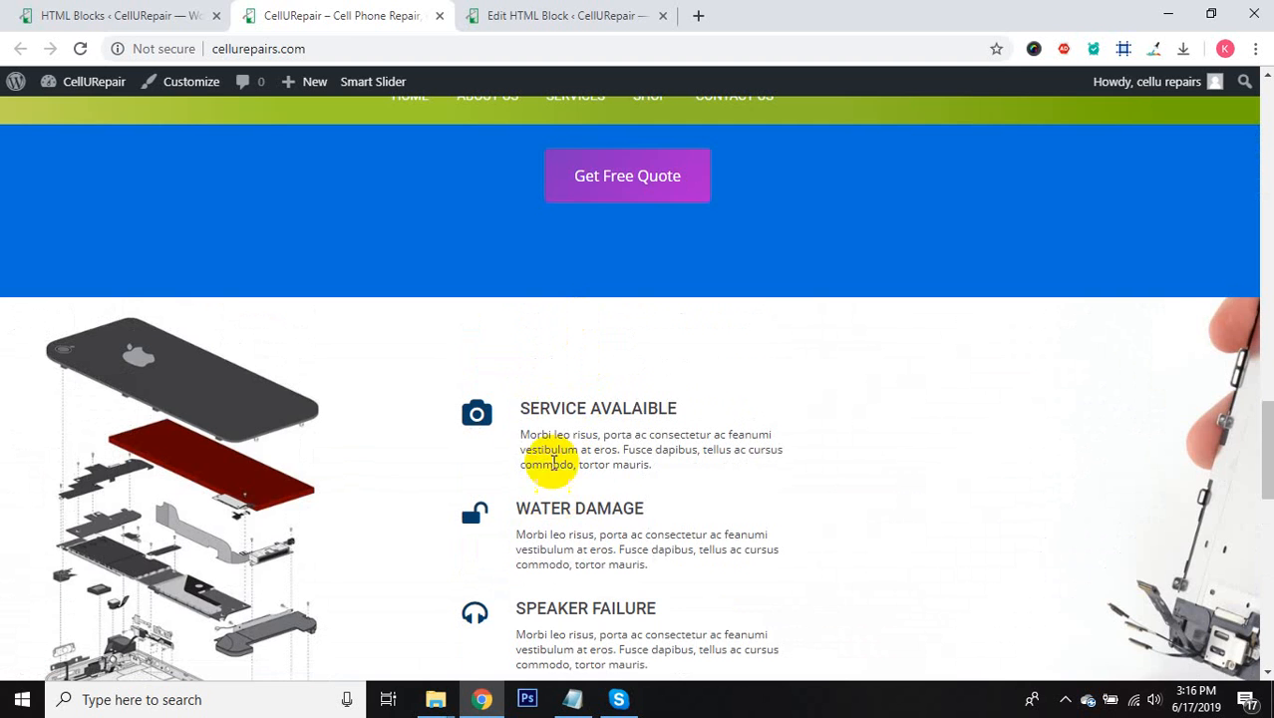
pyautogui.click(171, 16)
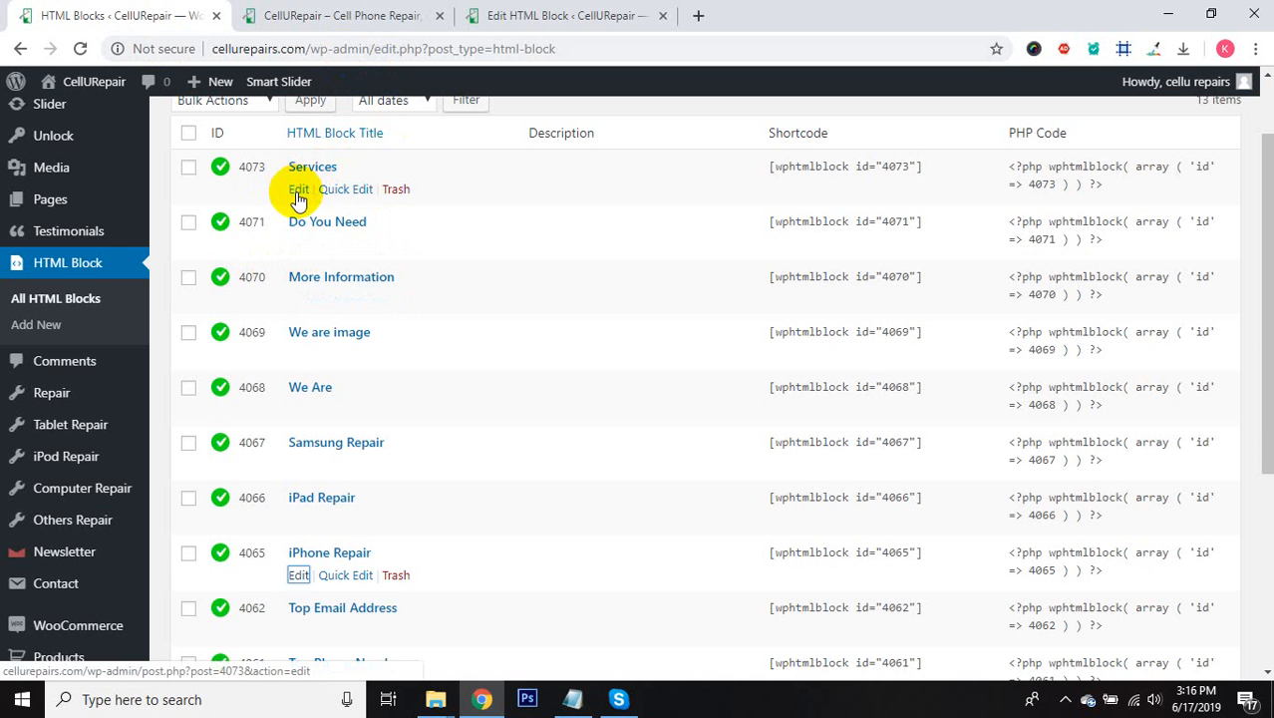
pyautogui.click(297, 190)
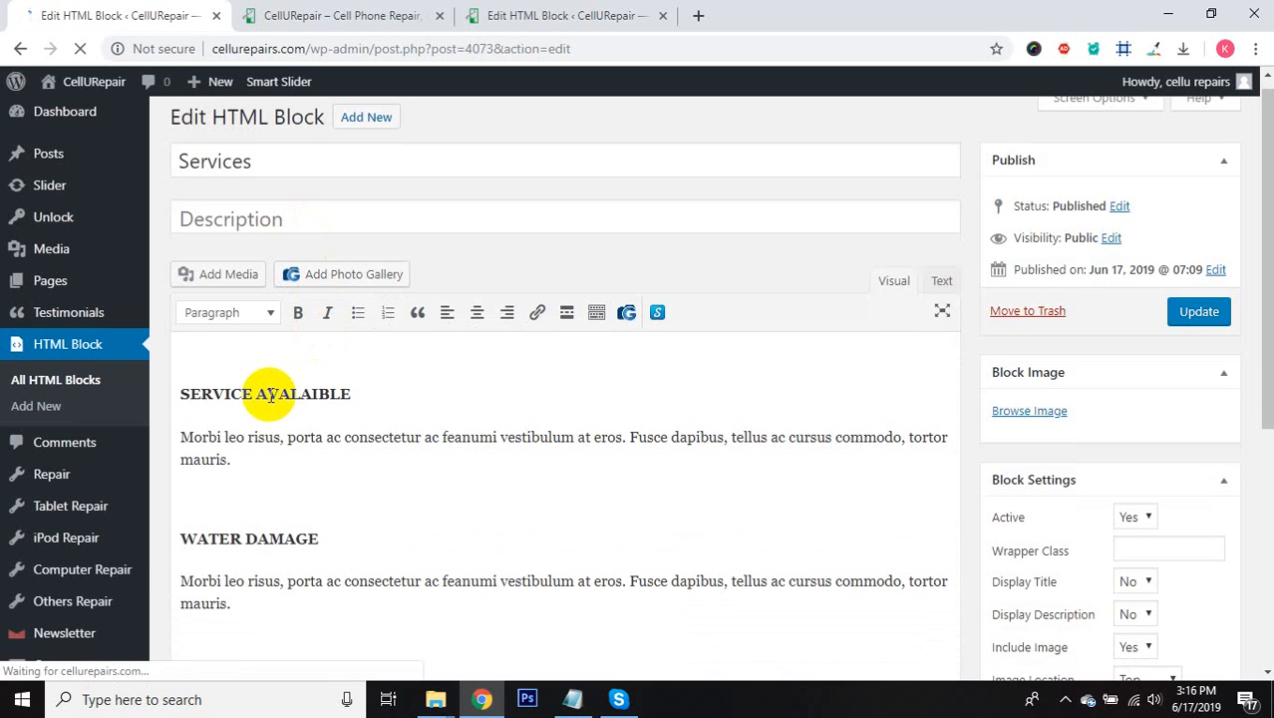
# Step: Replace the paragraph under SERVICE AVALAIBLE in the Services block with "Text Goes here" and update the block
pyautogui.click(229, 394)
pyautogui.moveTo(366, 398); pyautogui.dragTo(195, 396)
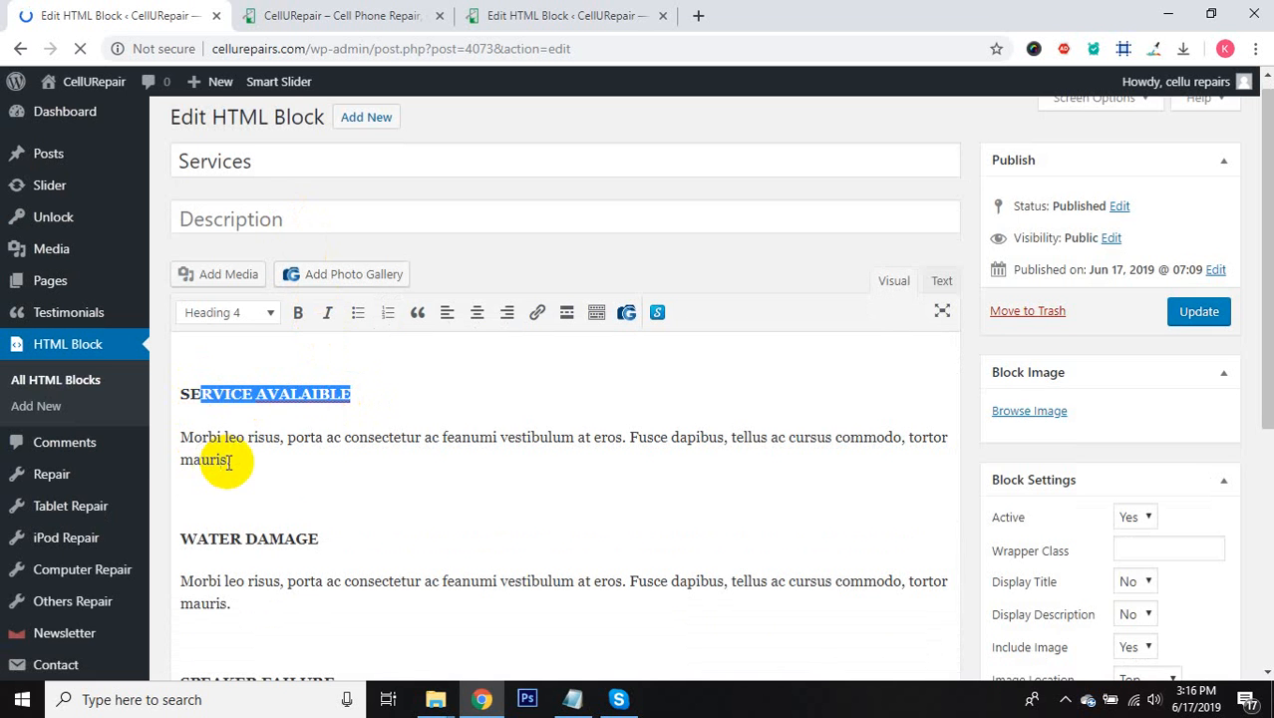
pyautogui.moveTo(239, 459); pyautogui.dragTo(176, 442)
pyautogui.scroll(-2, 366, 435)
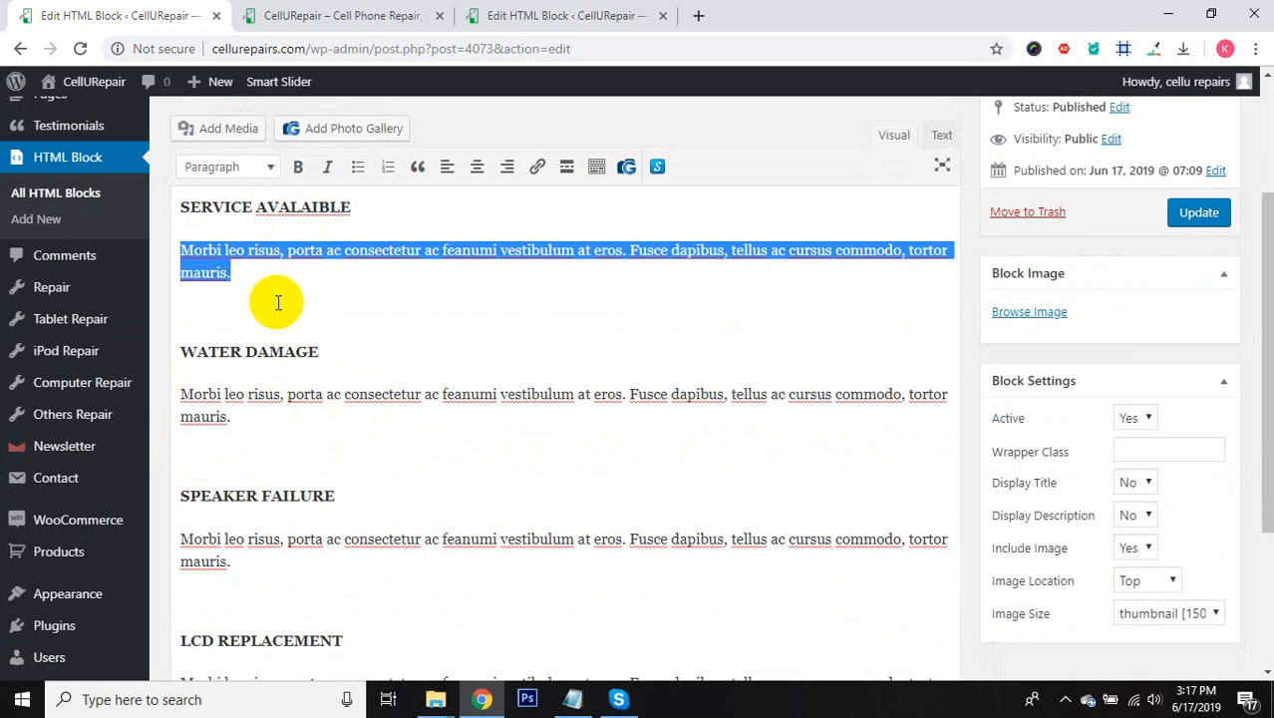
pyautogui.write('Text Goes here')
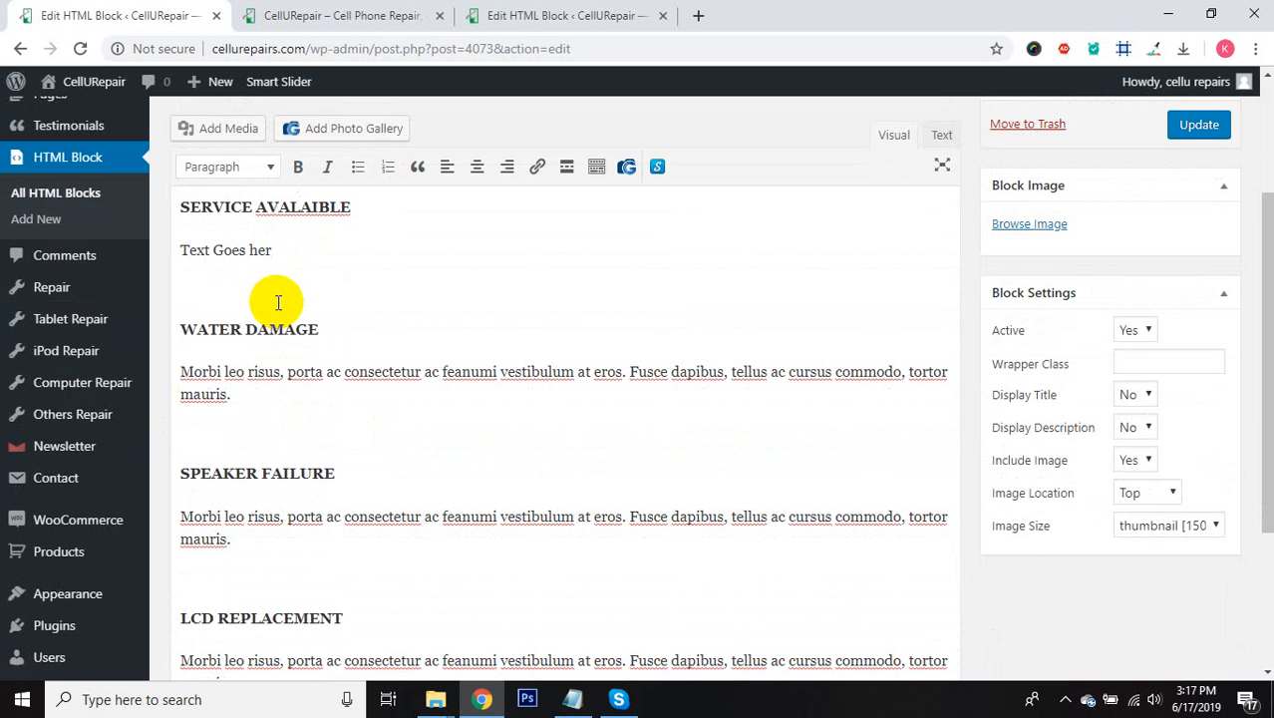
pyautogui.click(1200, 128)
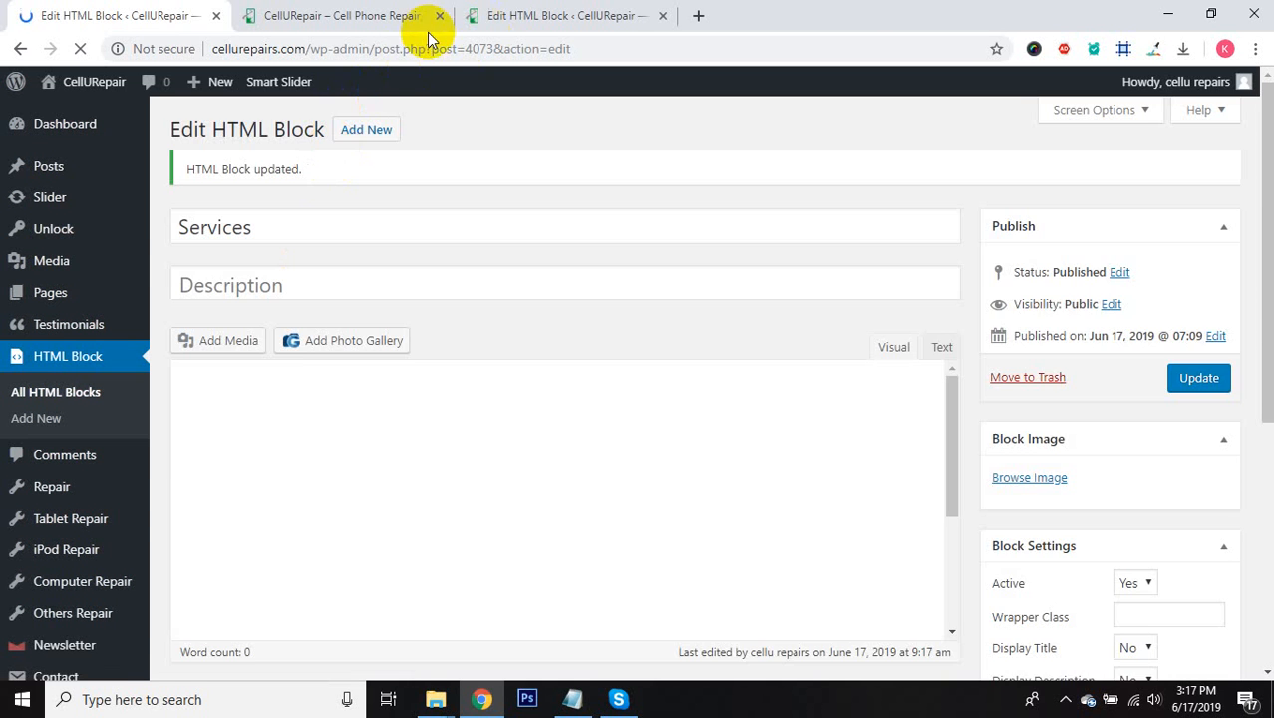
# Step: Reload the live homepage and check the paragraph under SERVICE AVALAIBLE and the other service entries
pyautogui.click(349, 17)
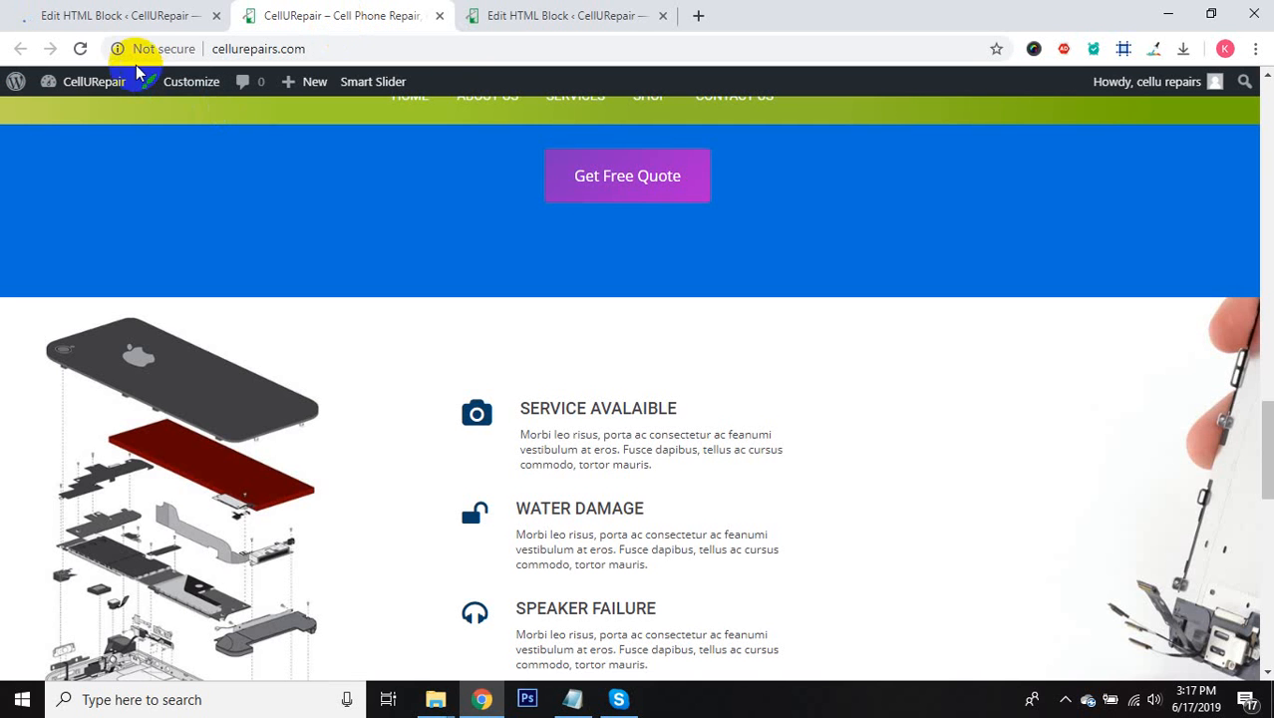
pyautogui.click(80, 48)
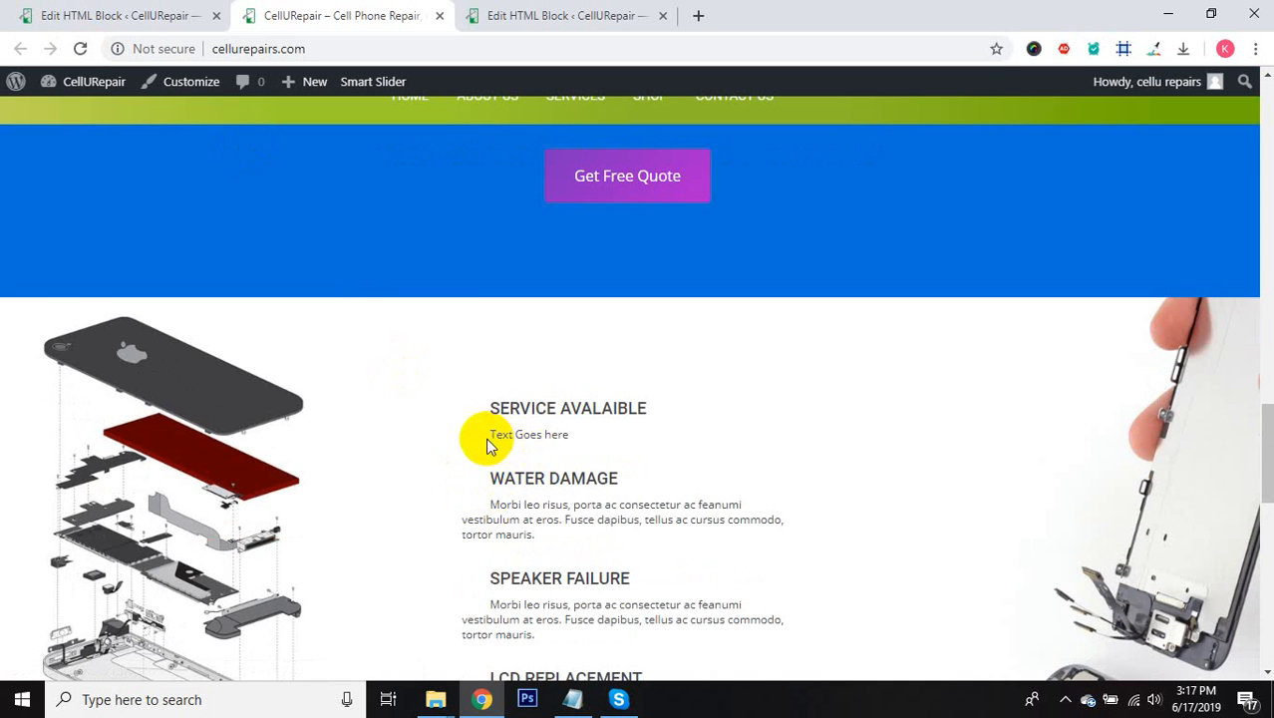
pyautogui.moveTo(488, 437); pyautogui.dragTo(576, 431)
pyautogui.scroll(-2, 618, 464)
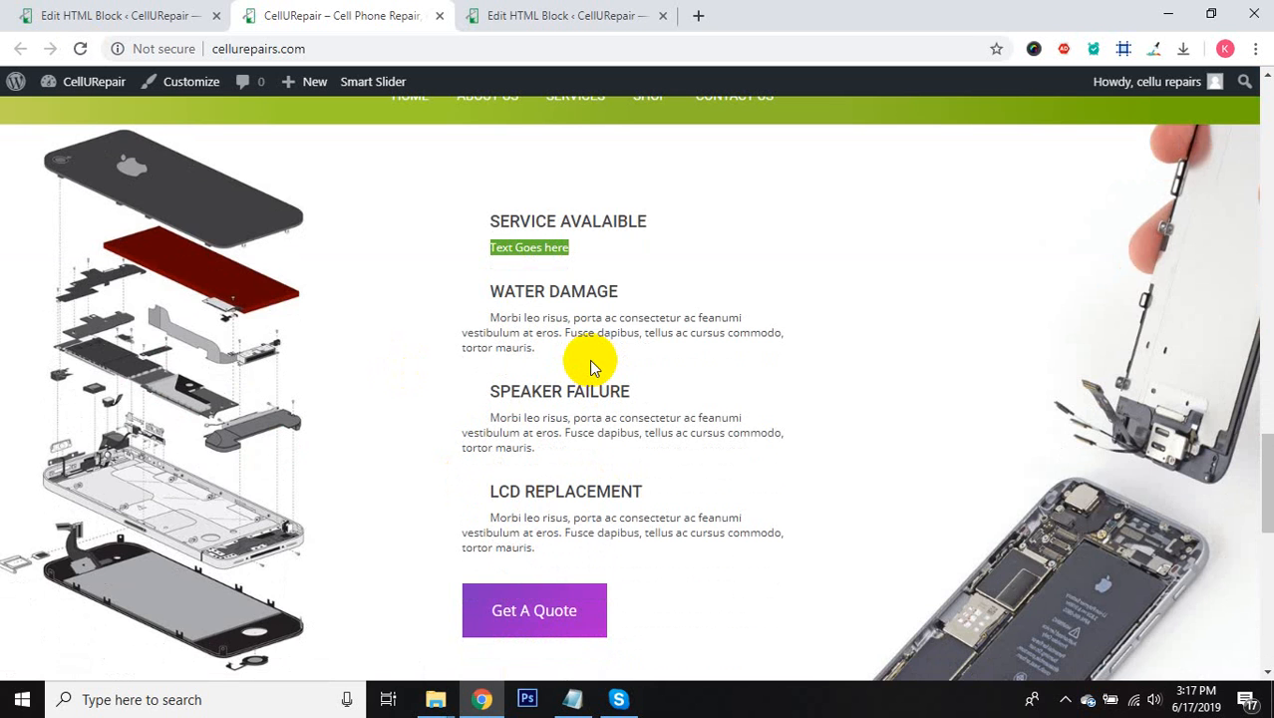
pyautogui.scroll(-2, 589, 361)
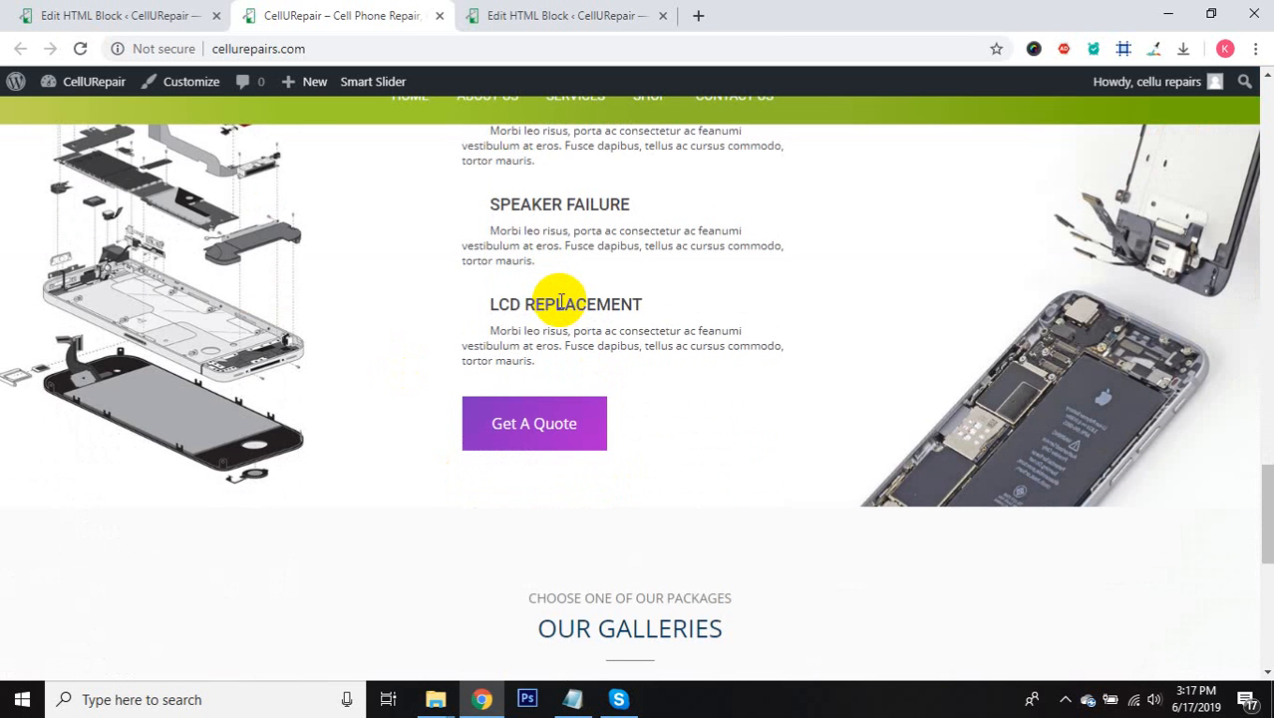
# Step: In the Services block's HTML code, replace "Text Goes here" with a copy of the WATER DAMAGE paragraph and update the block
pyautogui.click(93, 15)
pyautogui.click(362, 491)
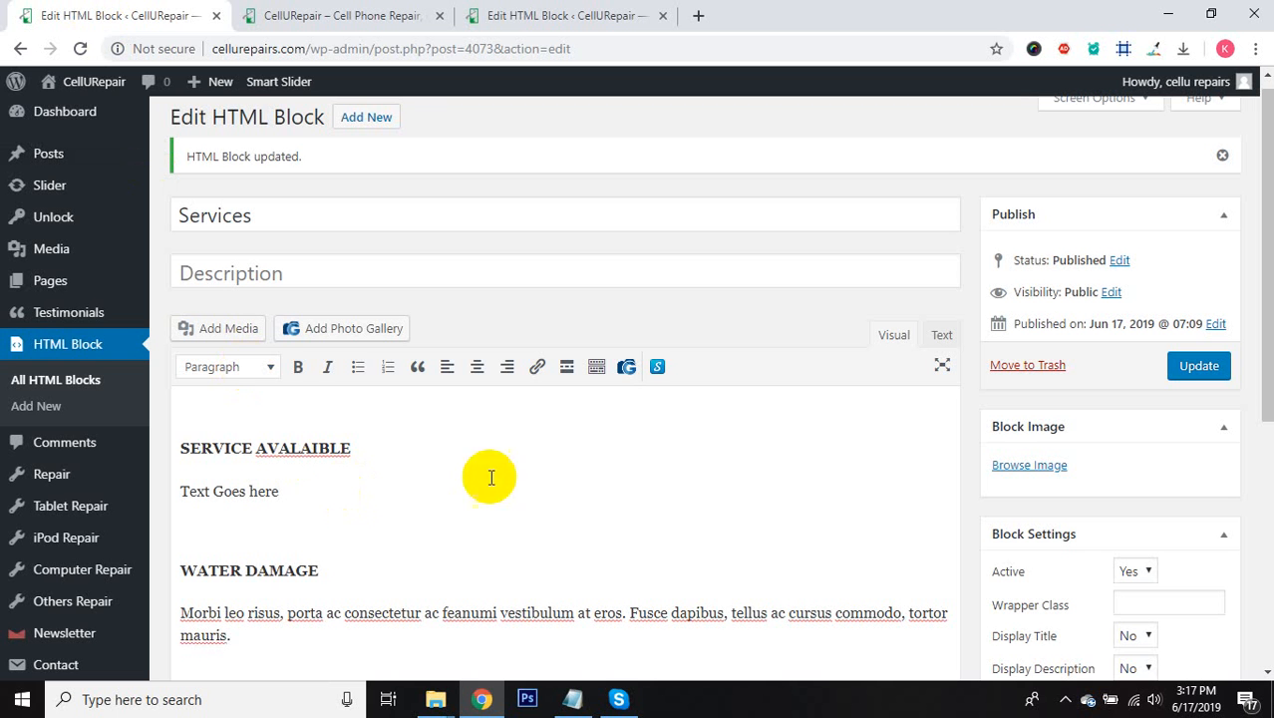
pyautogui.click(940, 335)
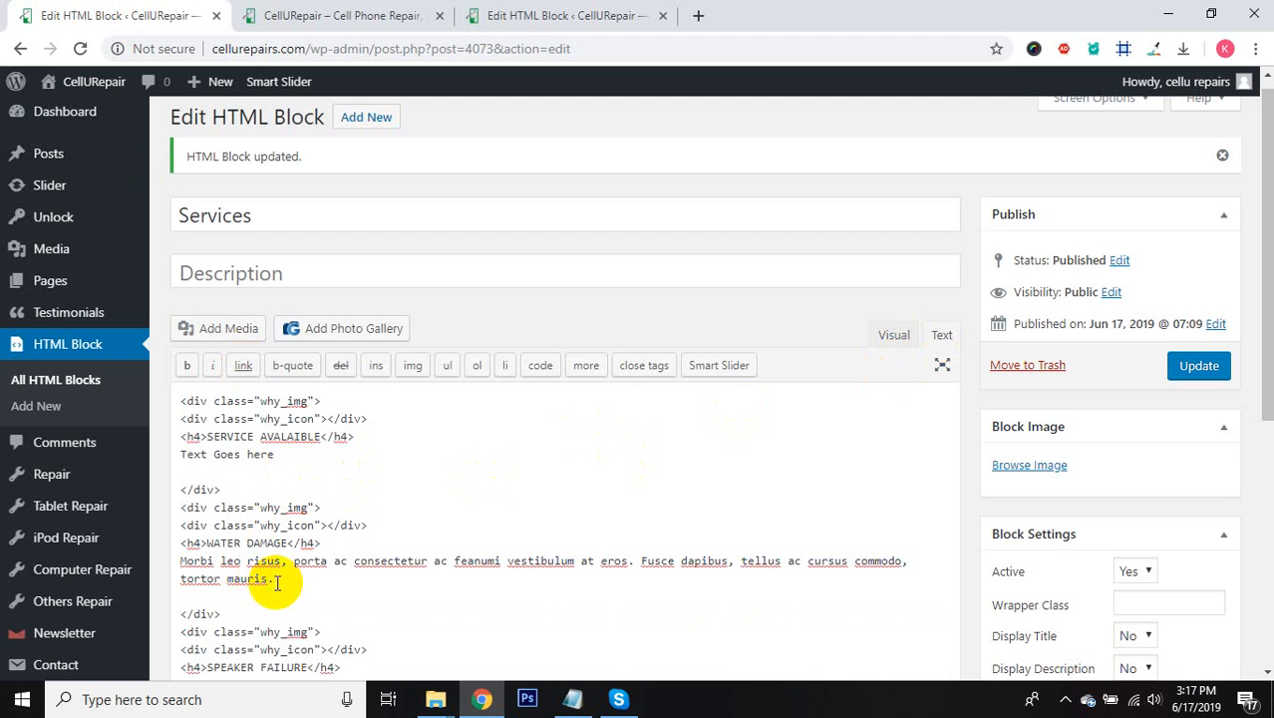
pyautogui.moveTo(278, 583); pyautogui.dragTo(177, 562)
pyautogui.hotkey('ctrl', 'c')
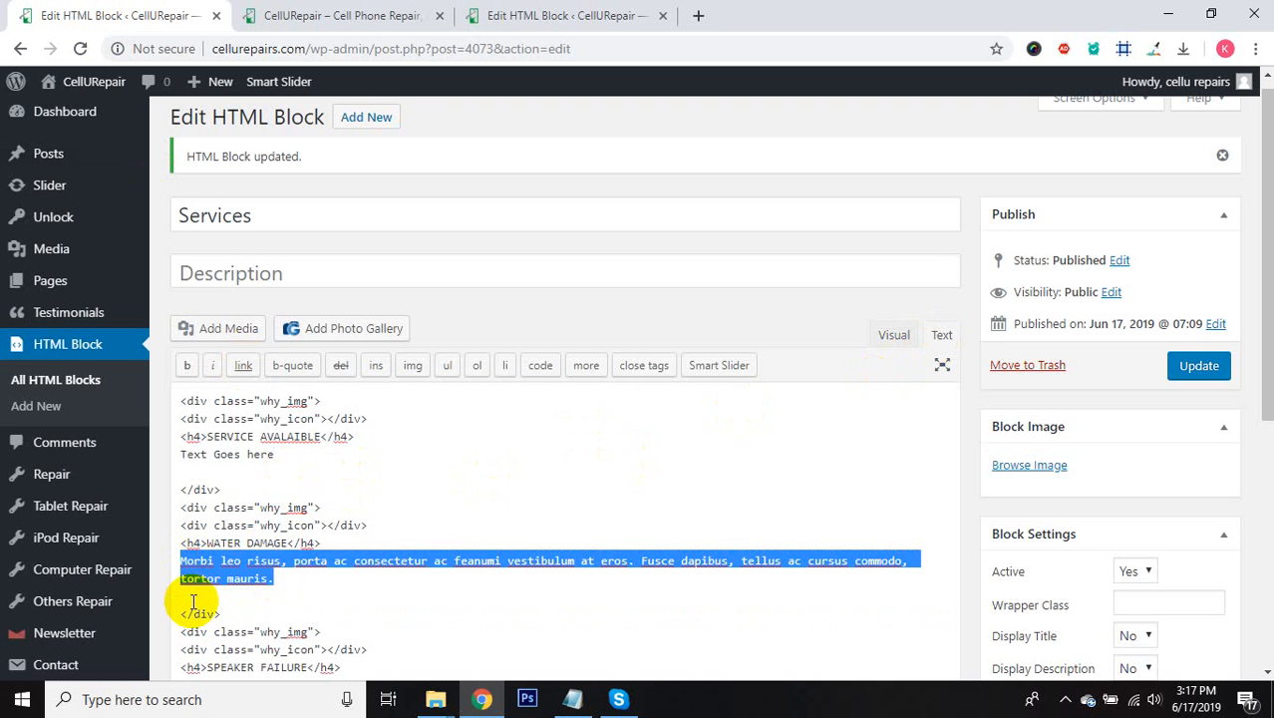
pyautogui.moveTo(274, 455); pyautogui.dragTo(175, 457)
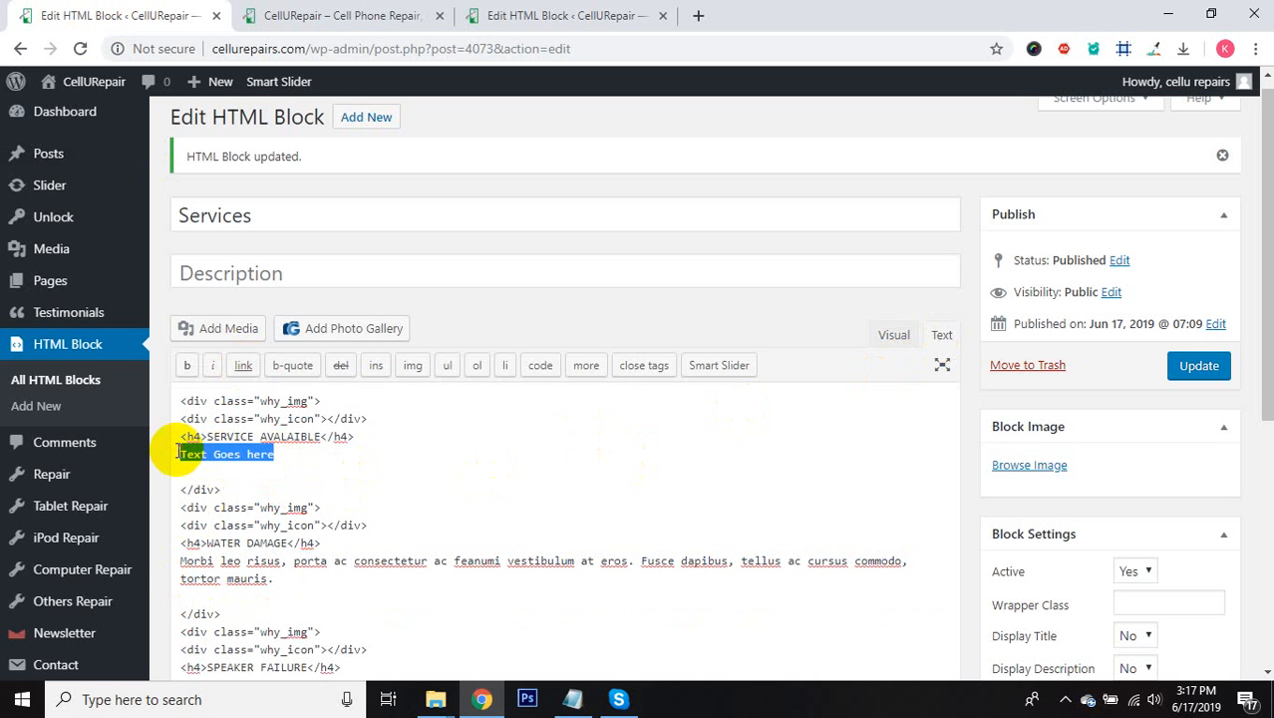
pyautogui.hotkey('ctrl', 'v')
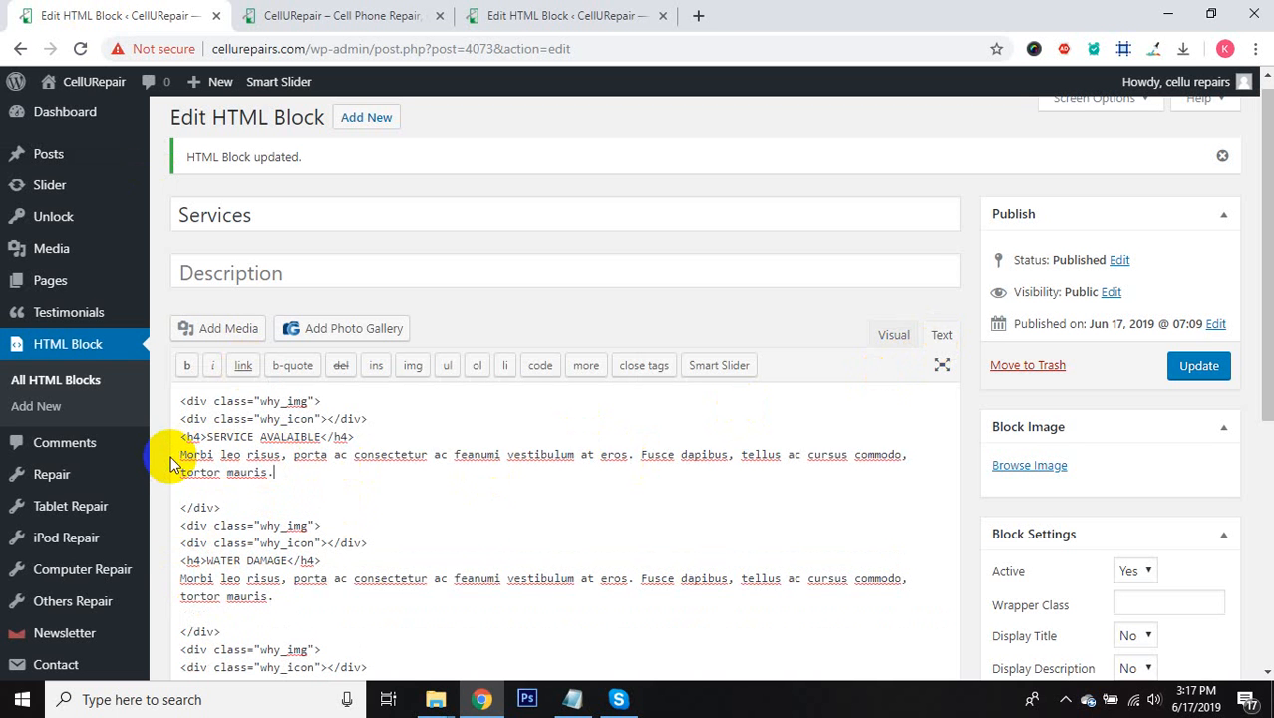
pyautogui.click(1189, 368)
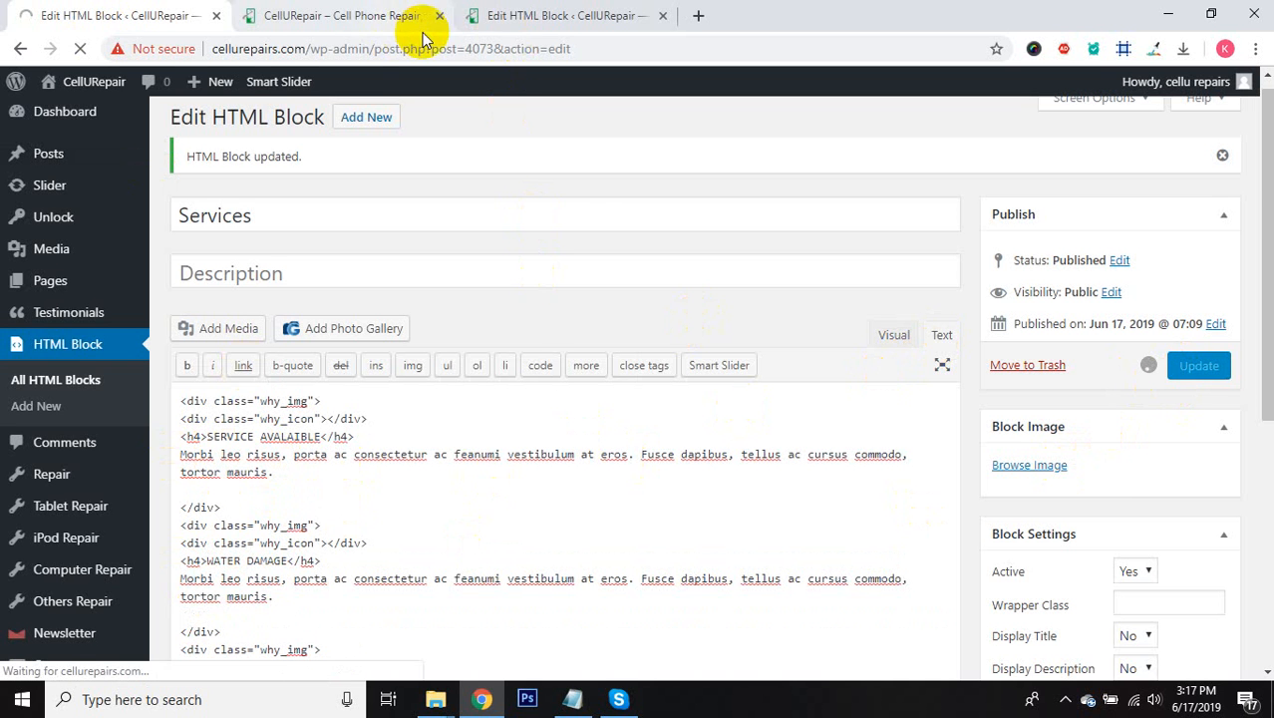
# Step: Reload the live homepage to check the SERVICE AVALAIBLE paragraph and view the Our Galleries section
pyautogui.click(335, 14)
pyautogui.scroll(3, 528, 374)
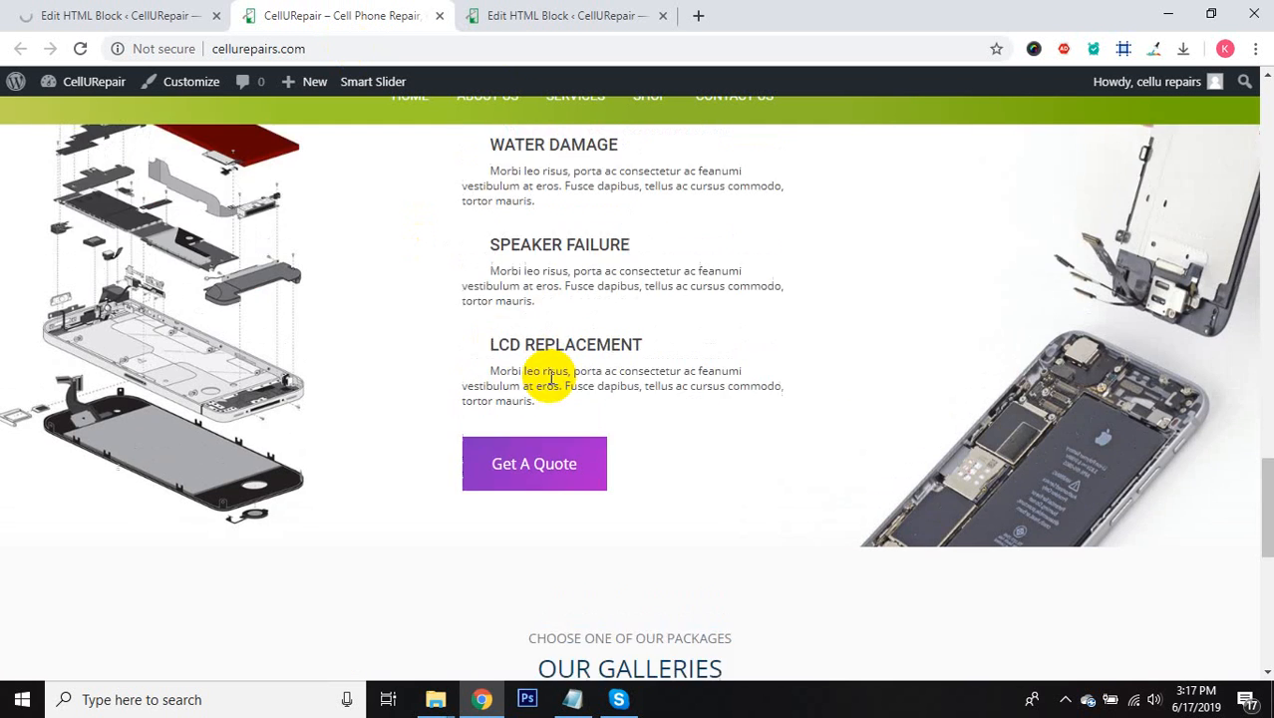
pyautogui.scroll(1, 549, 375)
pyautogui.click(674, 383)
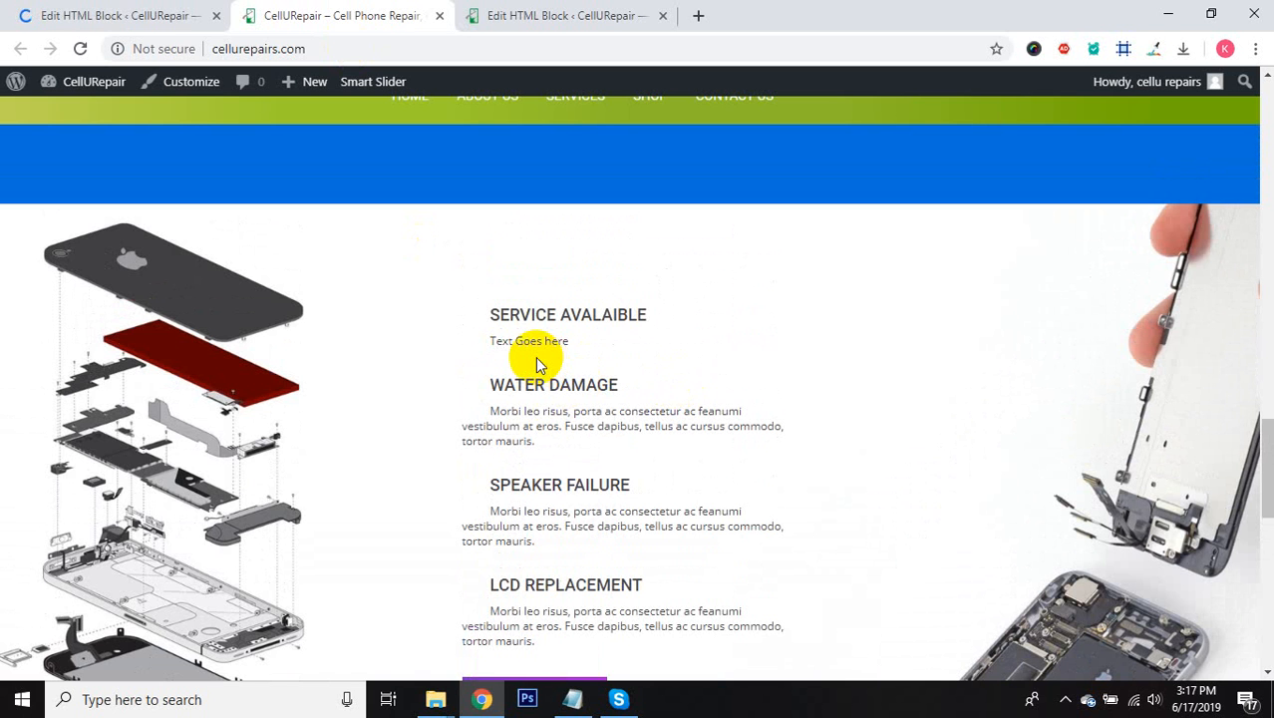
pyautogui.press('F5')
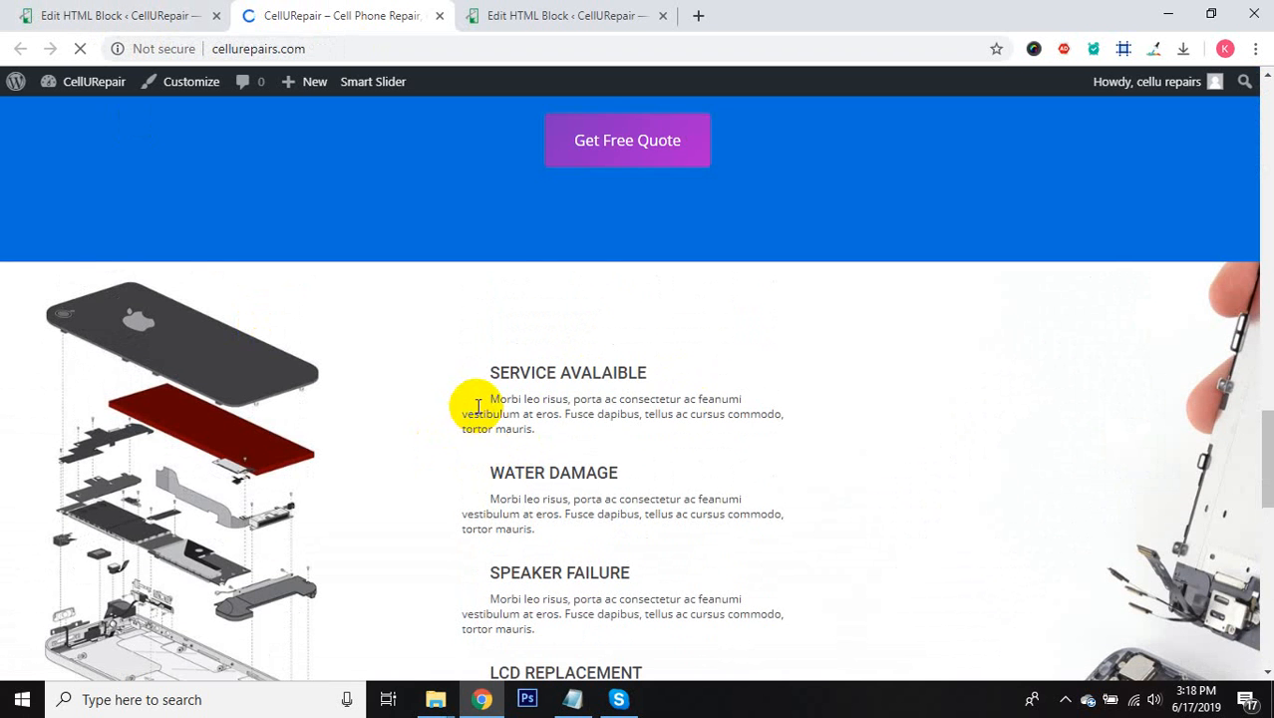
pyautogui.scroll(-5, 582, 327)
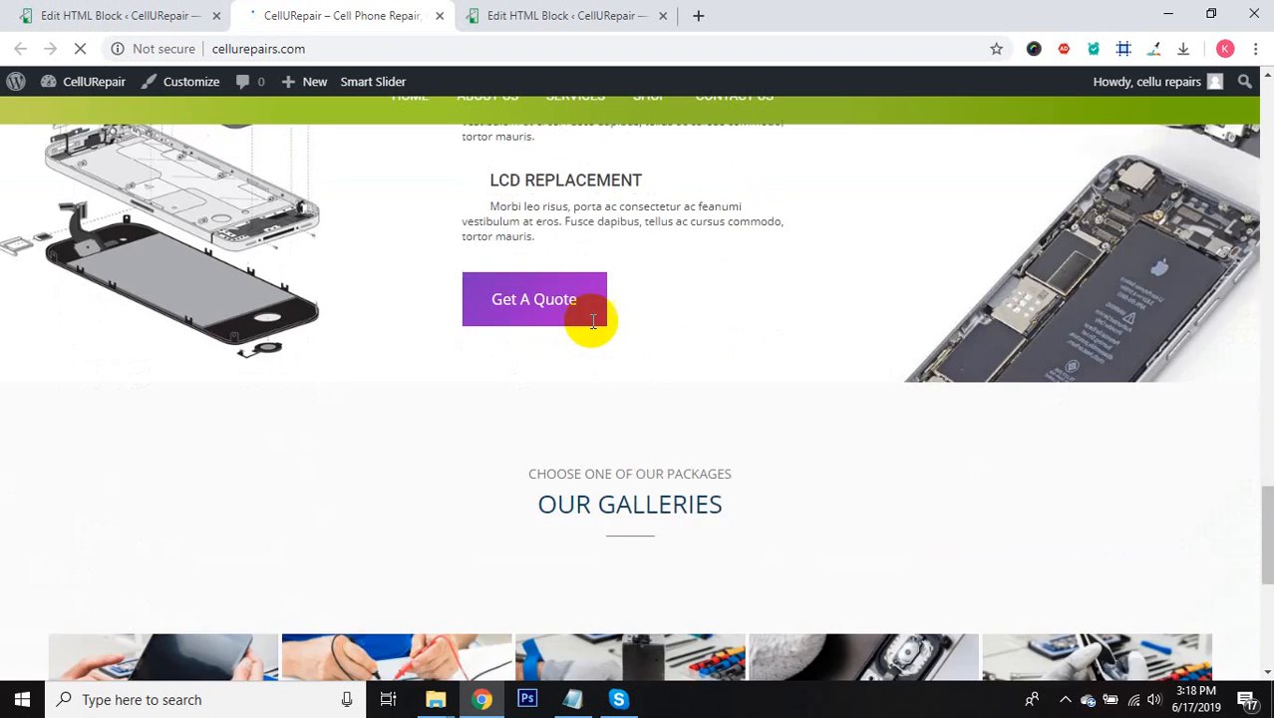
pyautogui.scroll(-3, 593, 321)
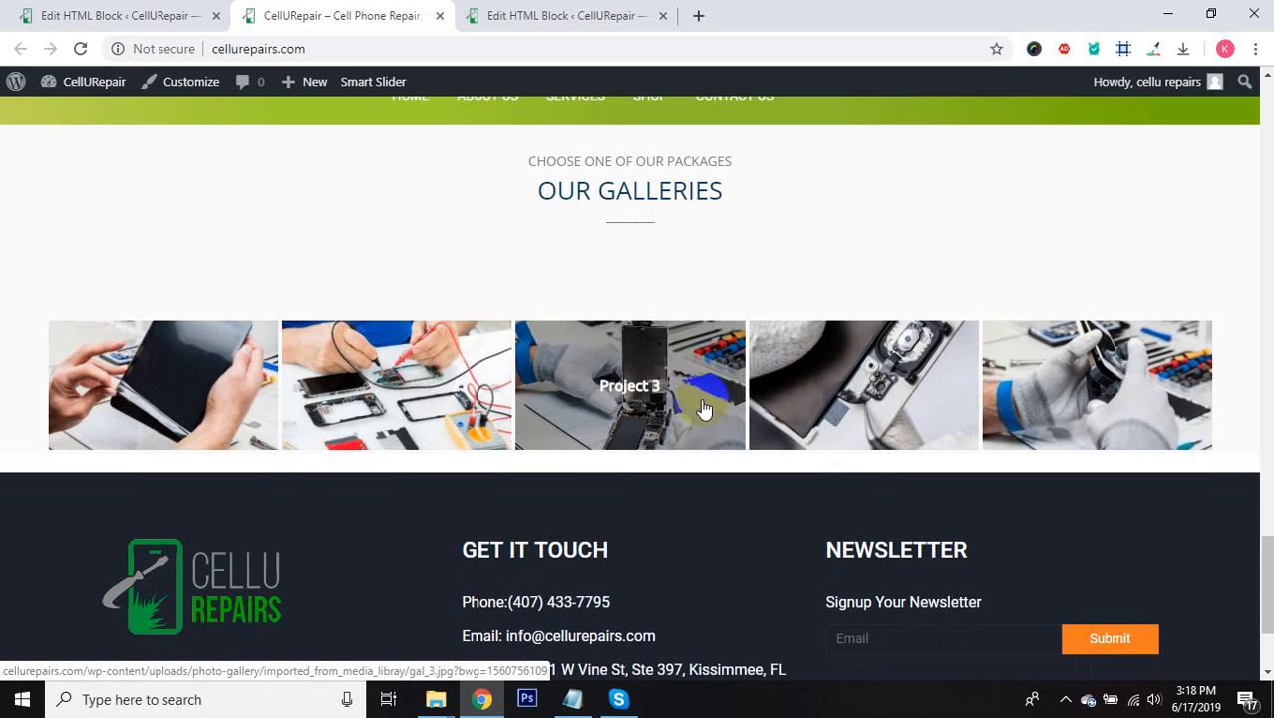
# Step: Return to the WordPress admin and open the Photo Gallery plugin's Add Galleries/Images page
pyautogui.click(126, 22)
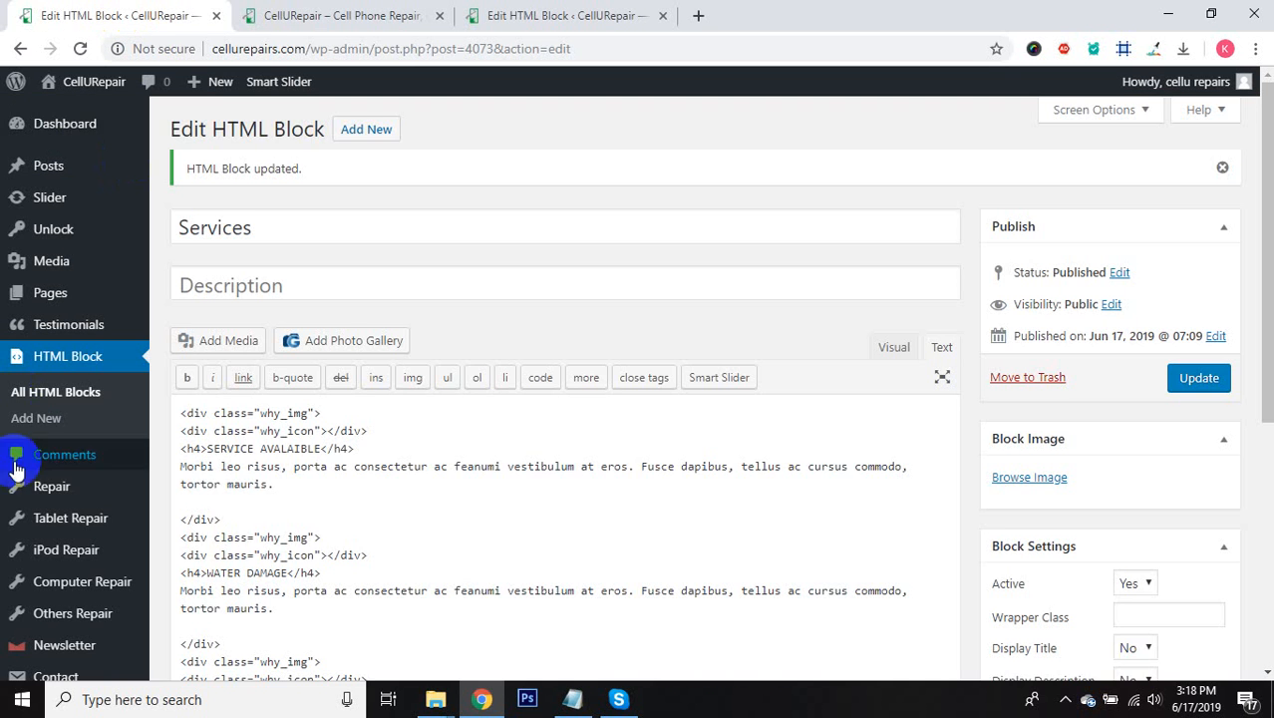
pyautogui.scroll(-2, 59, 468)
pyautogui.scroll(-1, 58, 498)
pyautogui.scroll(1, 72, 511)
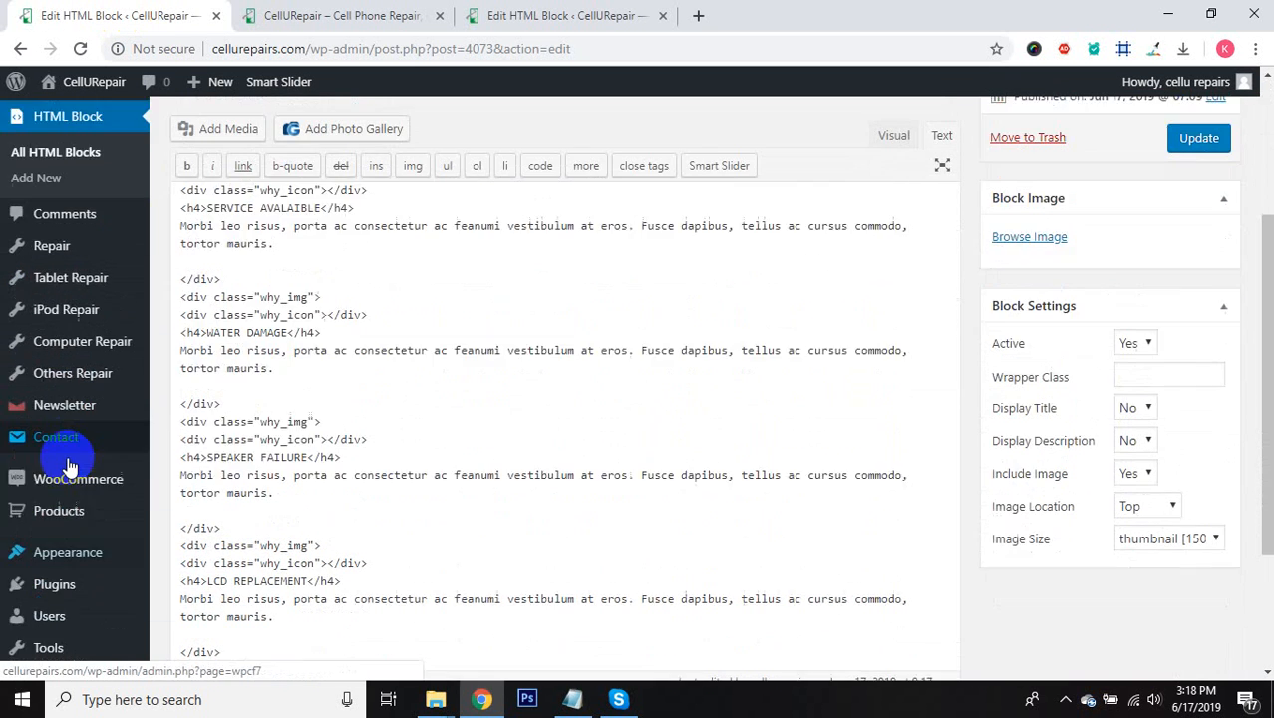
pyautogui.scroll(-2, 75, 468)
pyautogui.moveTo(28, 588)
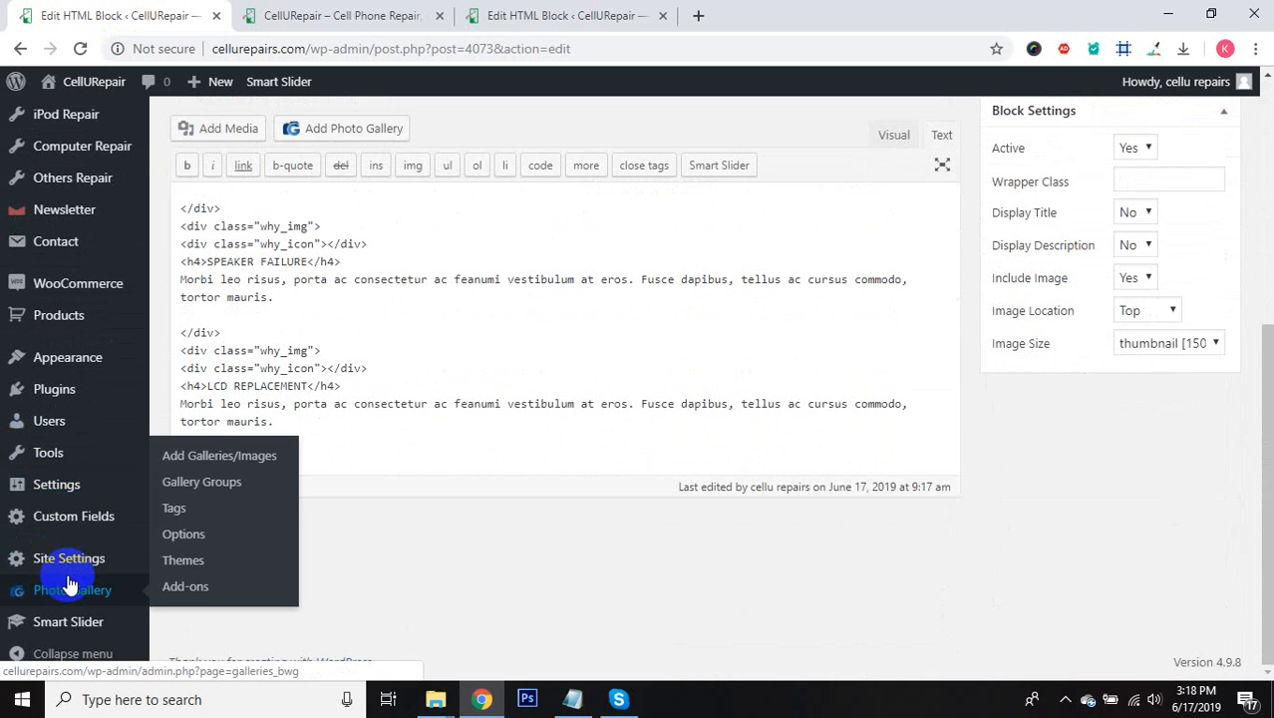
pyautogui.click(211, 461)
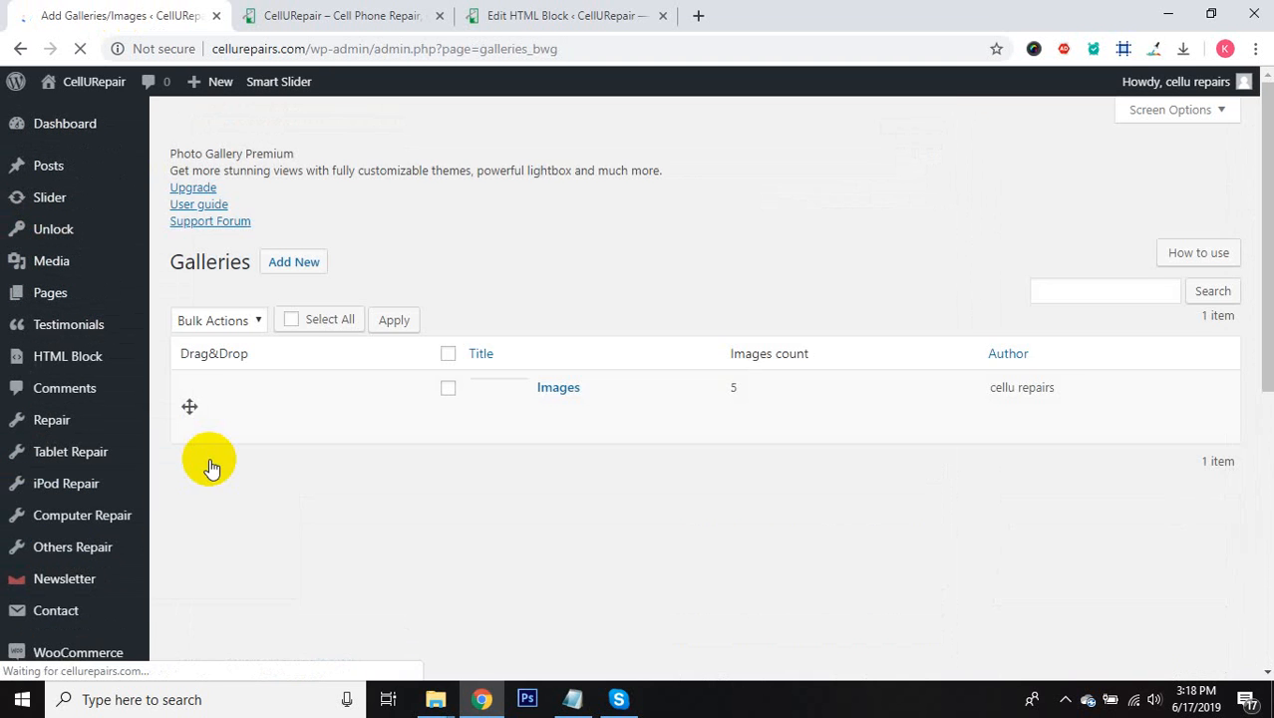
pyautogui.moveTo(284, 426)
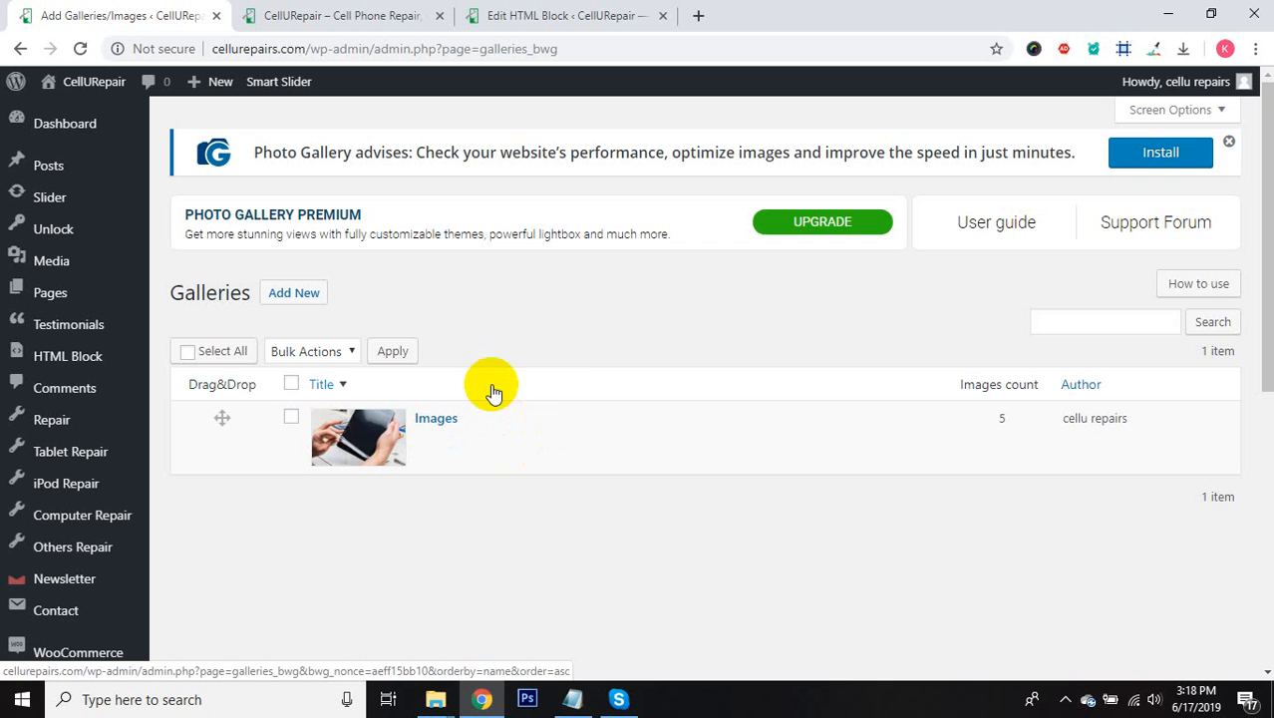
# Step: Start a new gallery and browse the media library images available for import, closing the library without inserting any
pyautogui.click(293, 296)
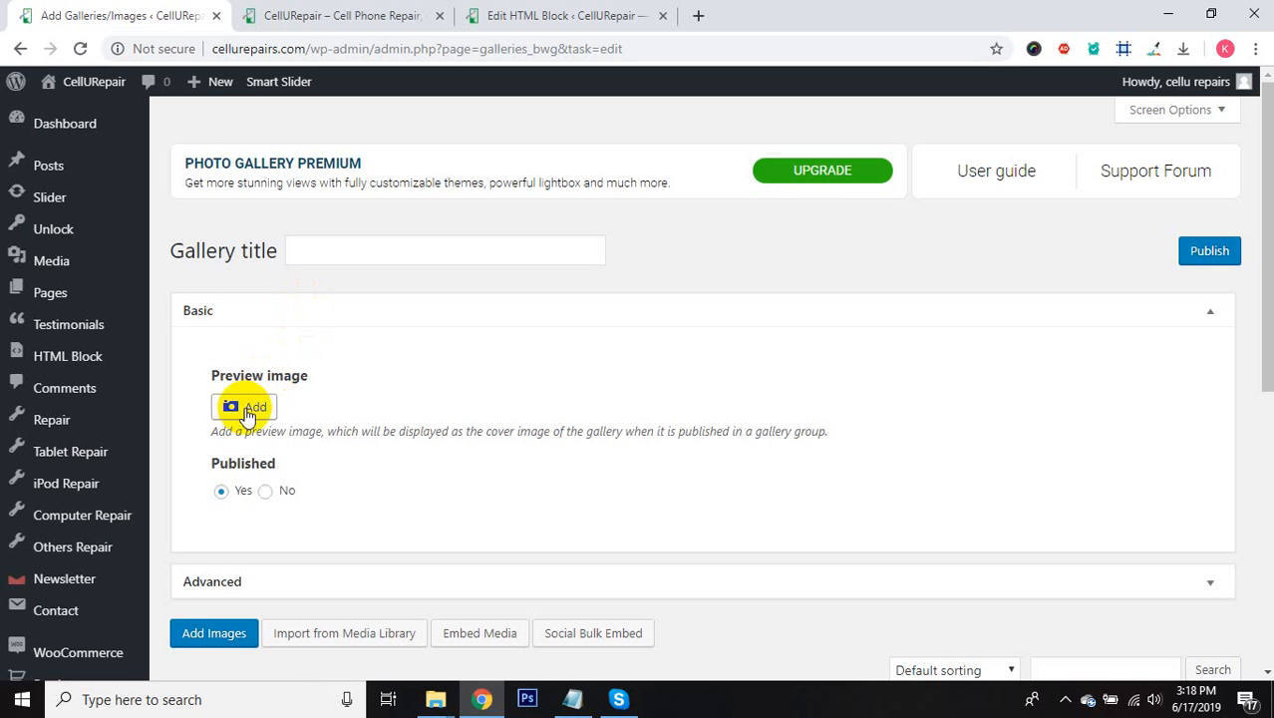
pyautogui.scroll(-2, 247, 412)
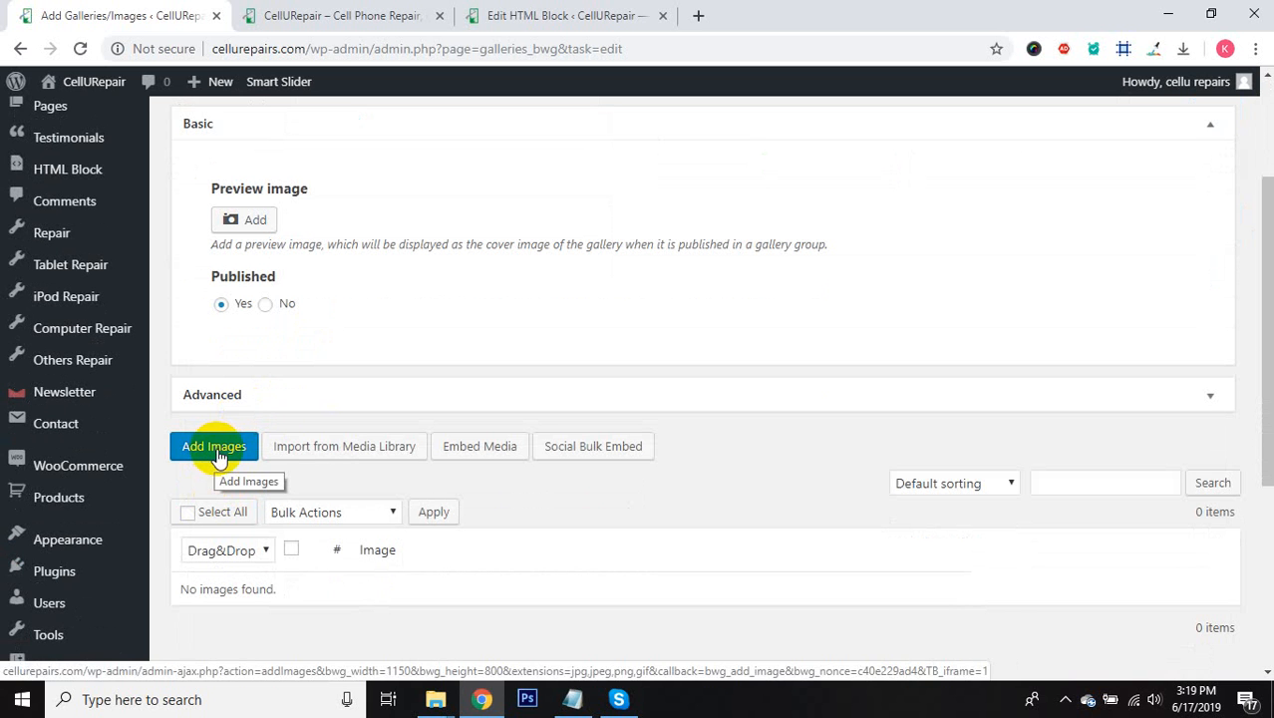
pyautogui.click(337, 455)
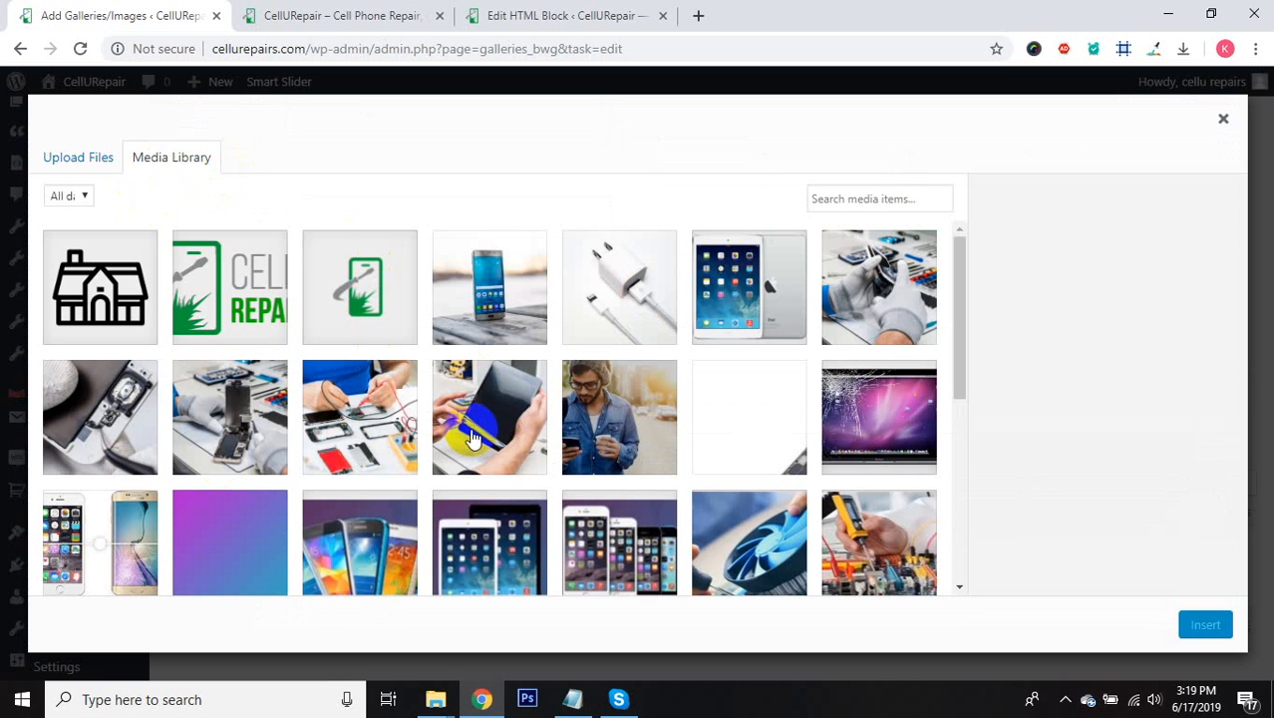
pyautogui.scroll(-3, 468, 399)
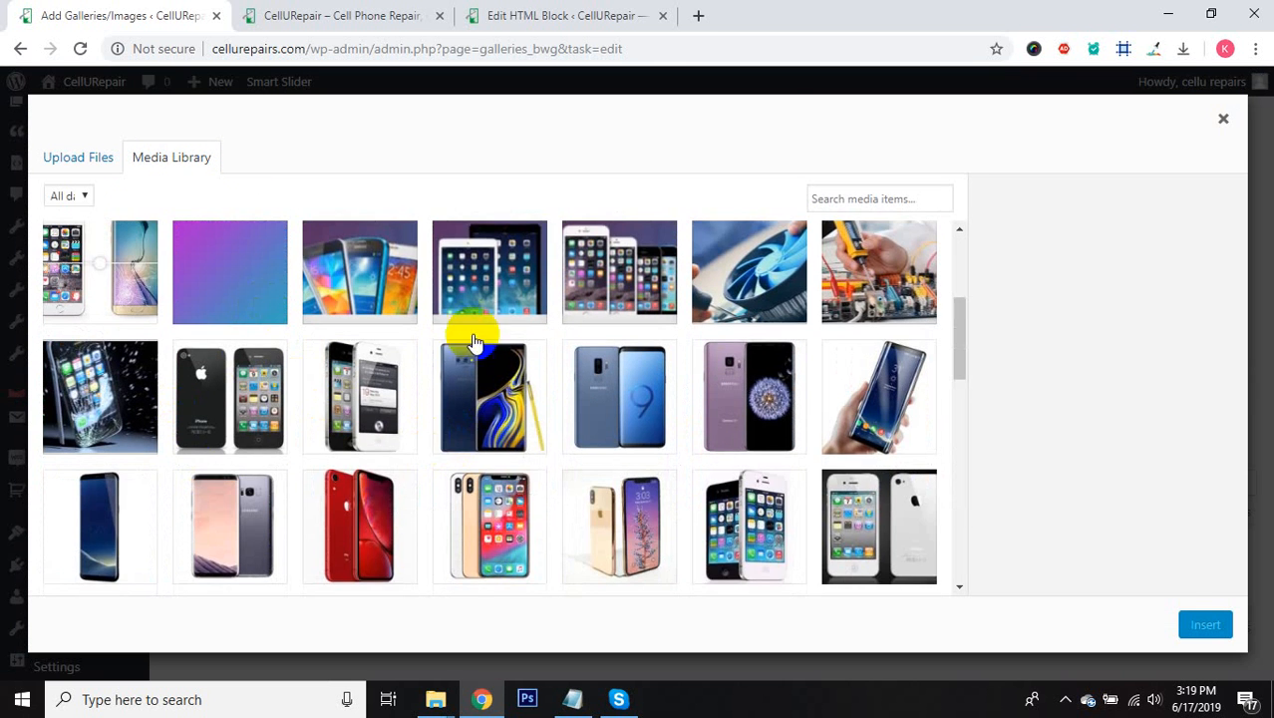
pyautogui.scroll(-2, 687, 472)
pyautogui.scroll(5, 688, 472)
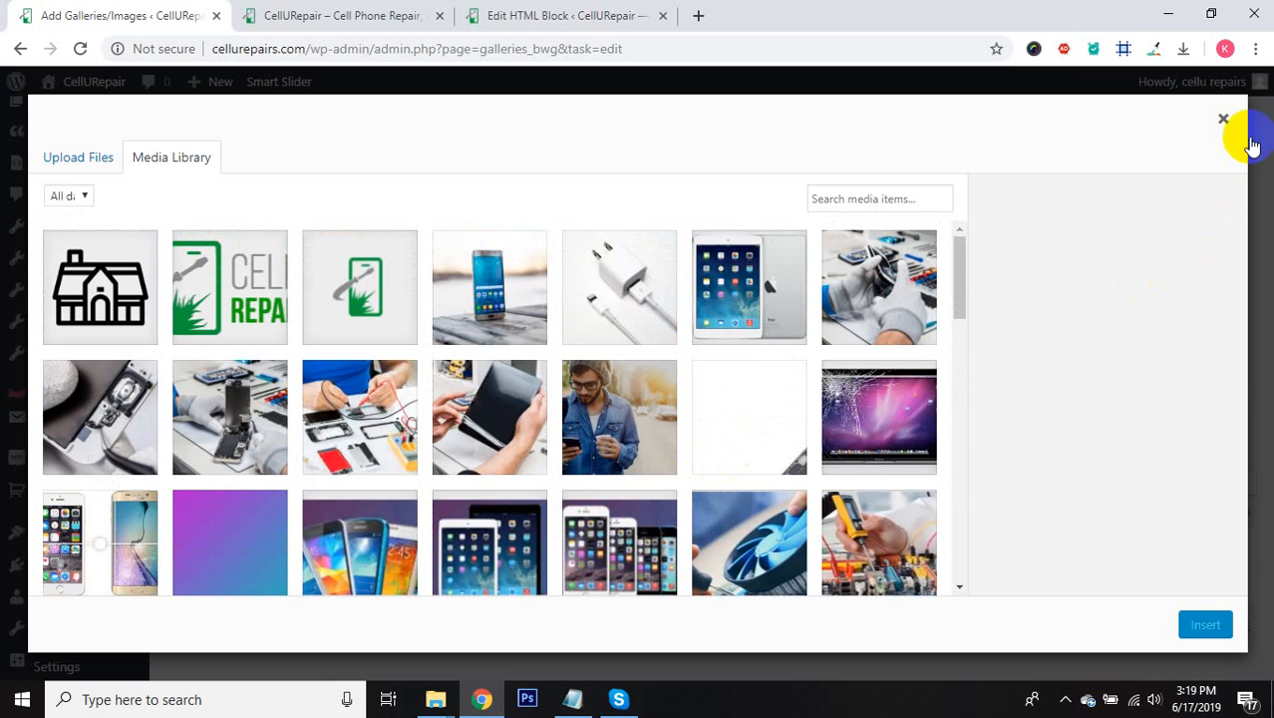
pyautogui.click(1224, 120)
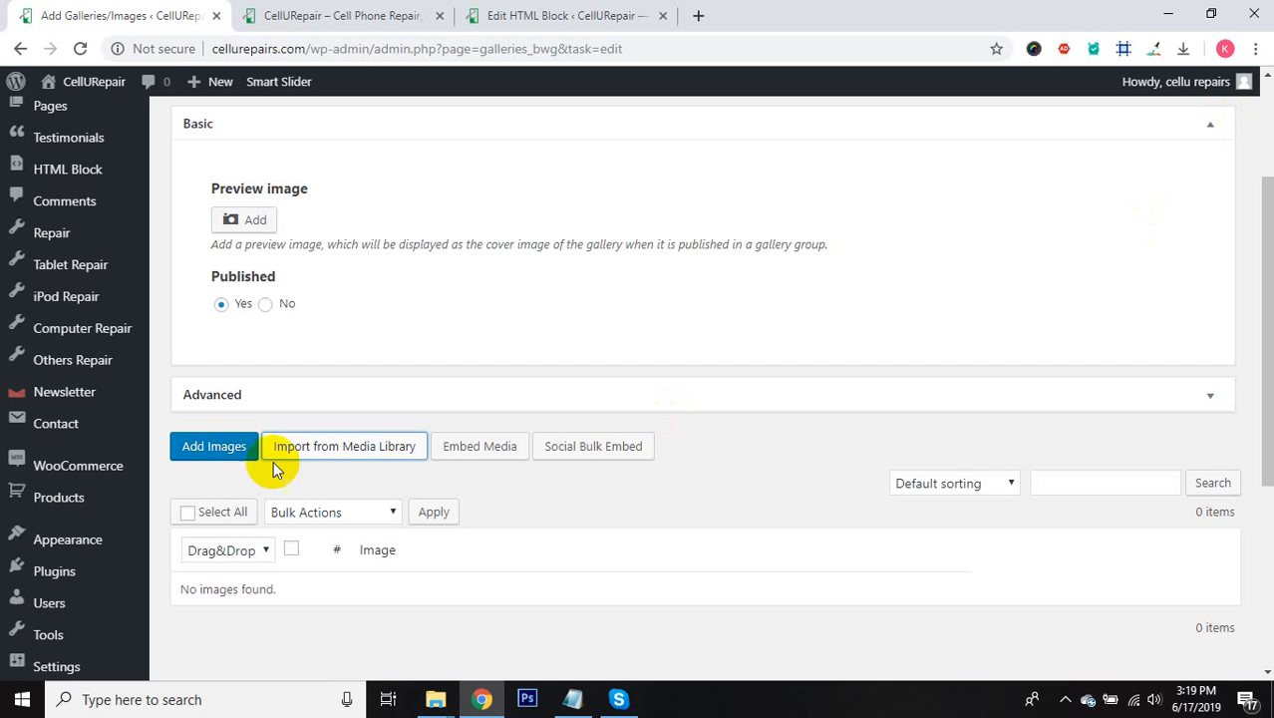
# Step: View the gallery's Add Images file upload area, close it, and review the new gallery form
pyautogui.click(201, 453)
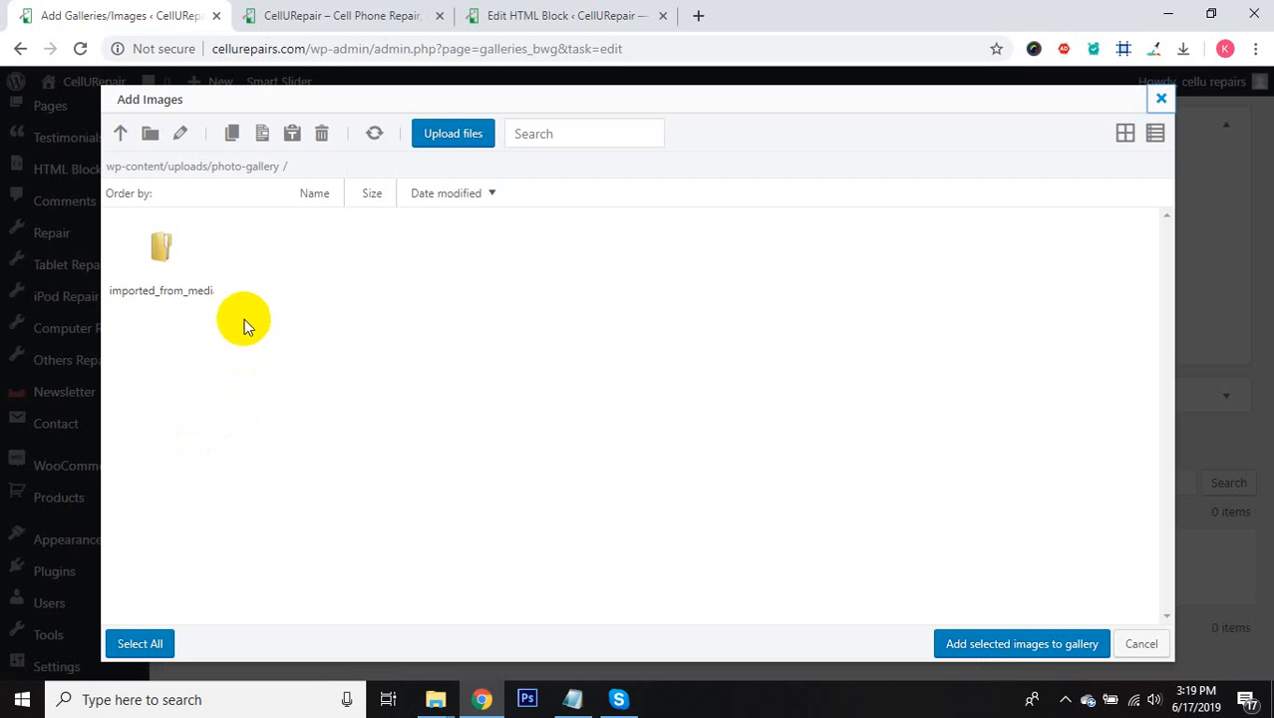
pyautogui.click(455, 133)
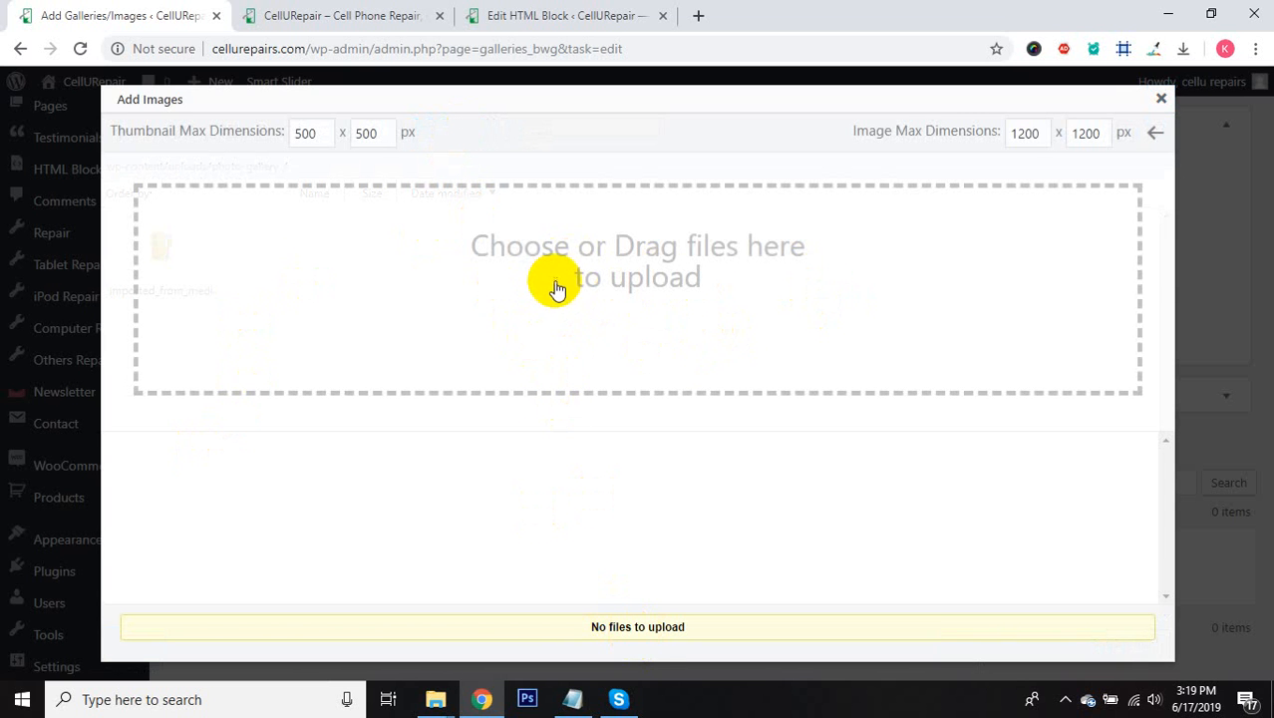
pyautogui.click(1162, 100)
pyautogui.scroll(-2, 389, 450)
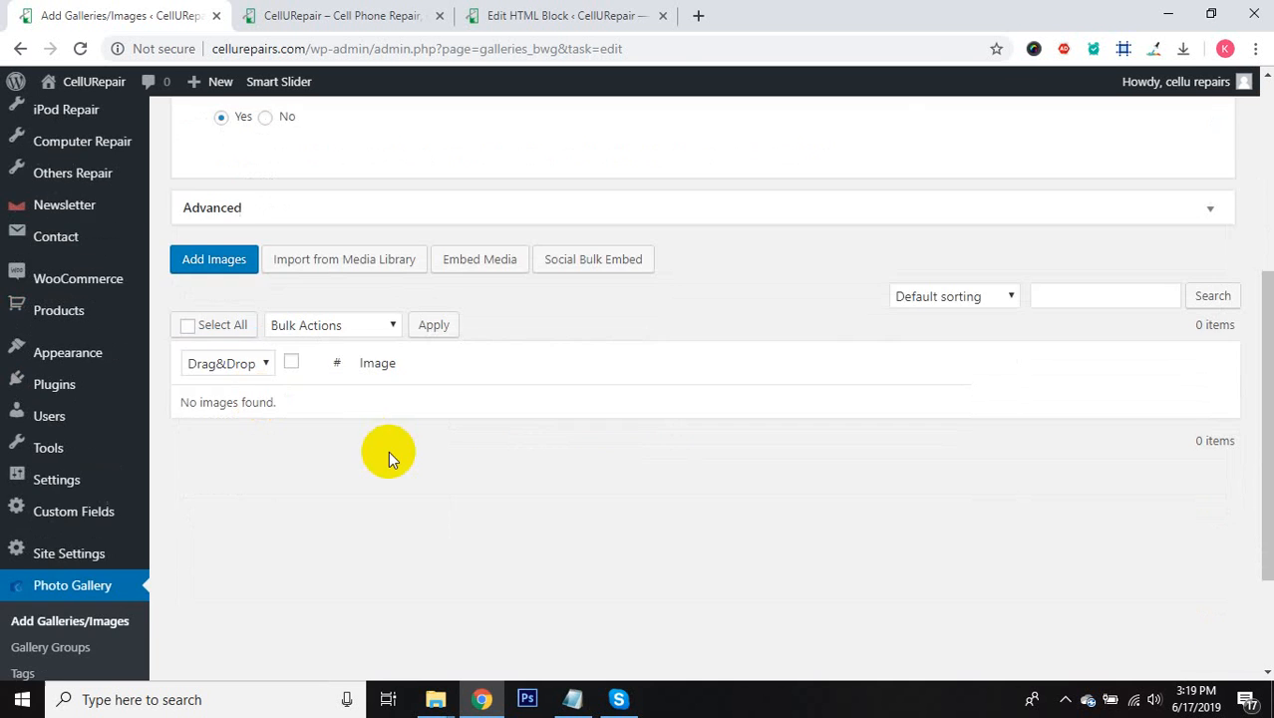
pyautogui.scroll(3, 638, 515)
pyautogui.scroll(1, 638, 516)
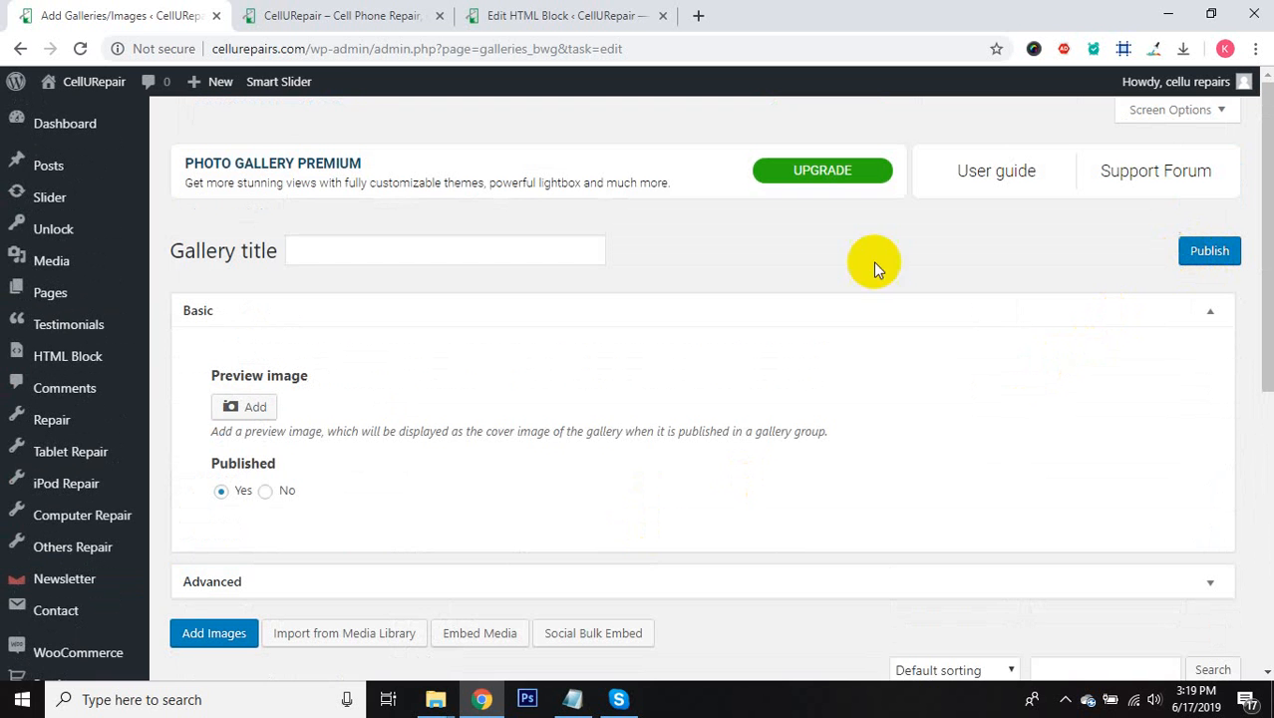
pyautogui.moveTo(83, 292)
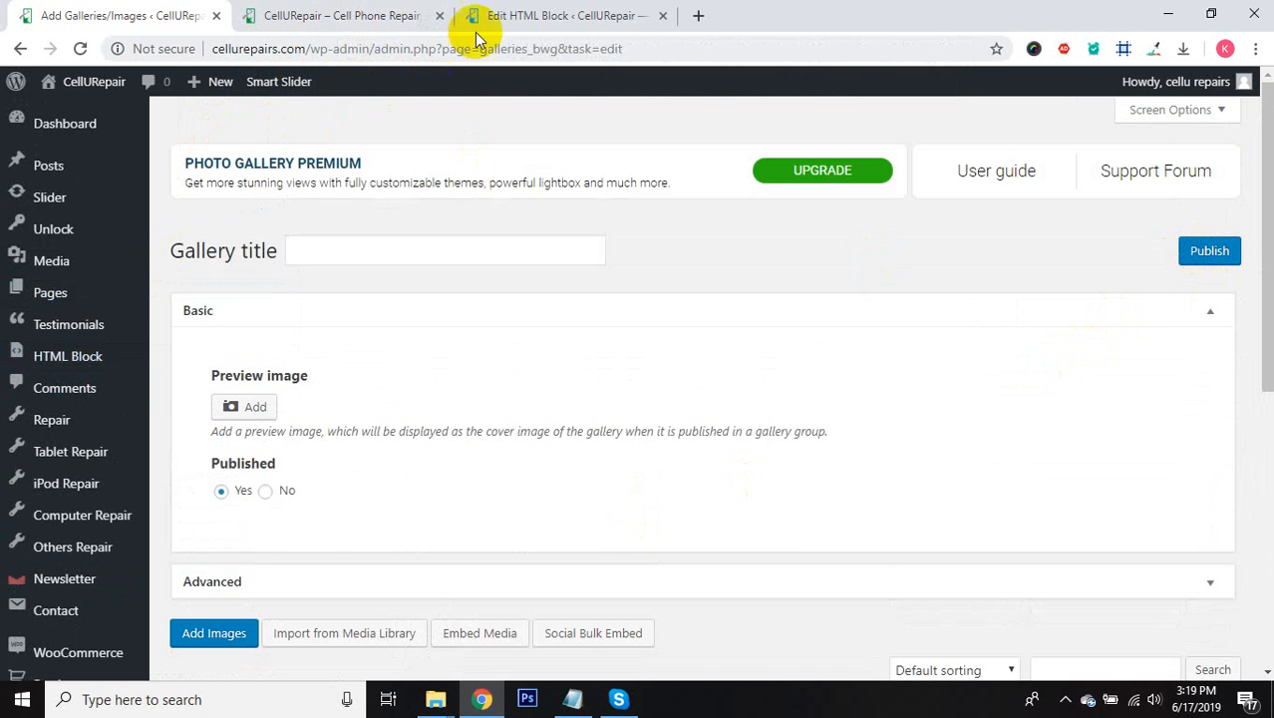
# Step: View the header, navigation menu and slider at the top of the live homepage
pyautogui.click(339, 16)
pyautogui.scroll(20, 594, 278)
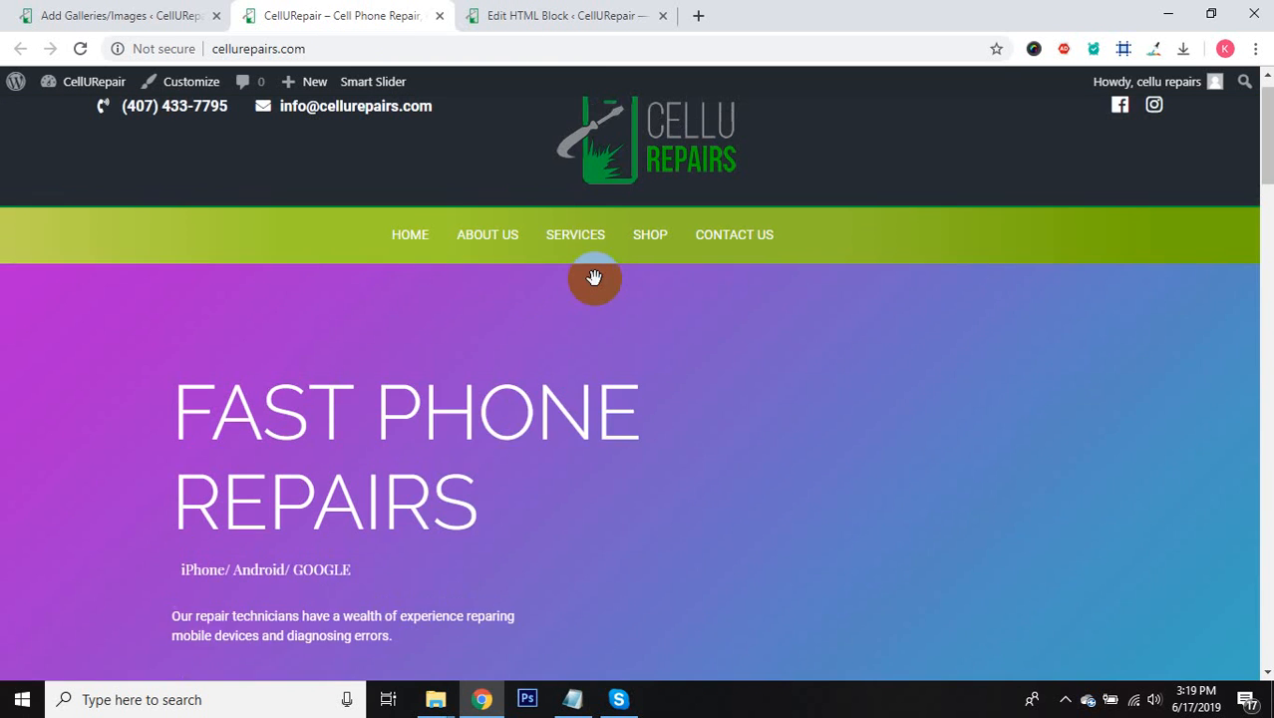
pyautogui.moveTo(601, 287)
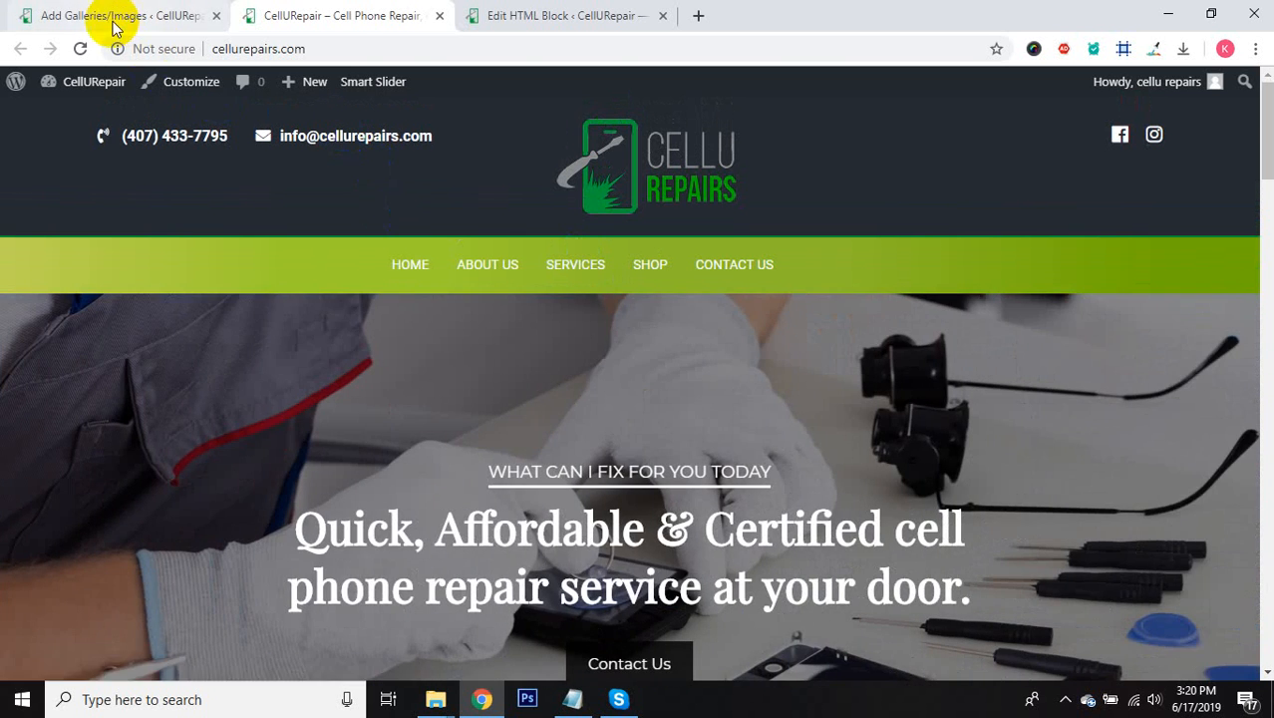
# Step: Return to the WordPress admin and open the All Repair list to review the existing repair entries
pyautogui.click(113, 20)
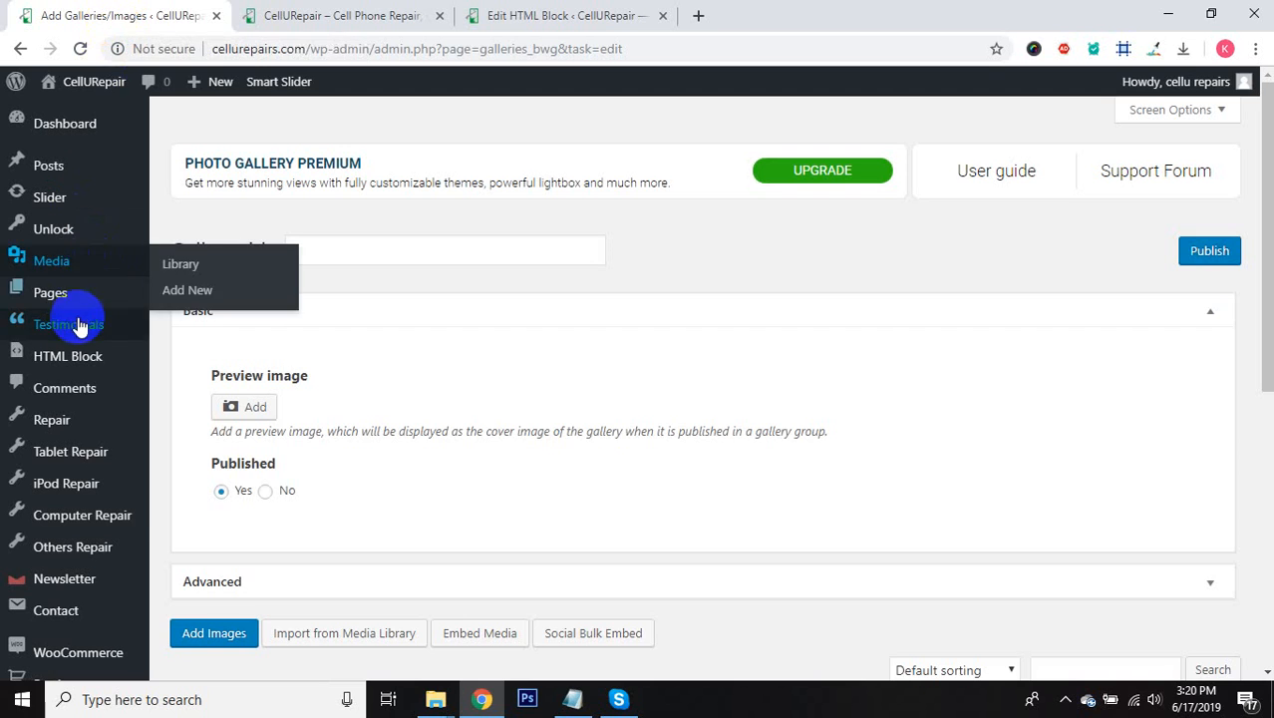
pyautogui.scroll(-1, 79, 319)
pyautogui.moveTo(64, 340)
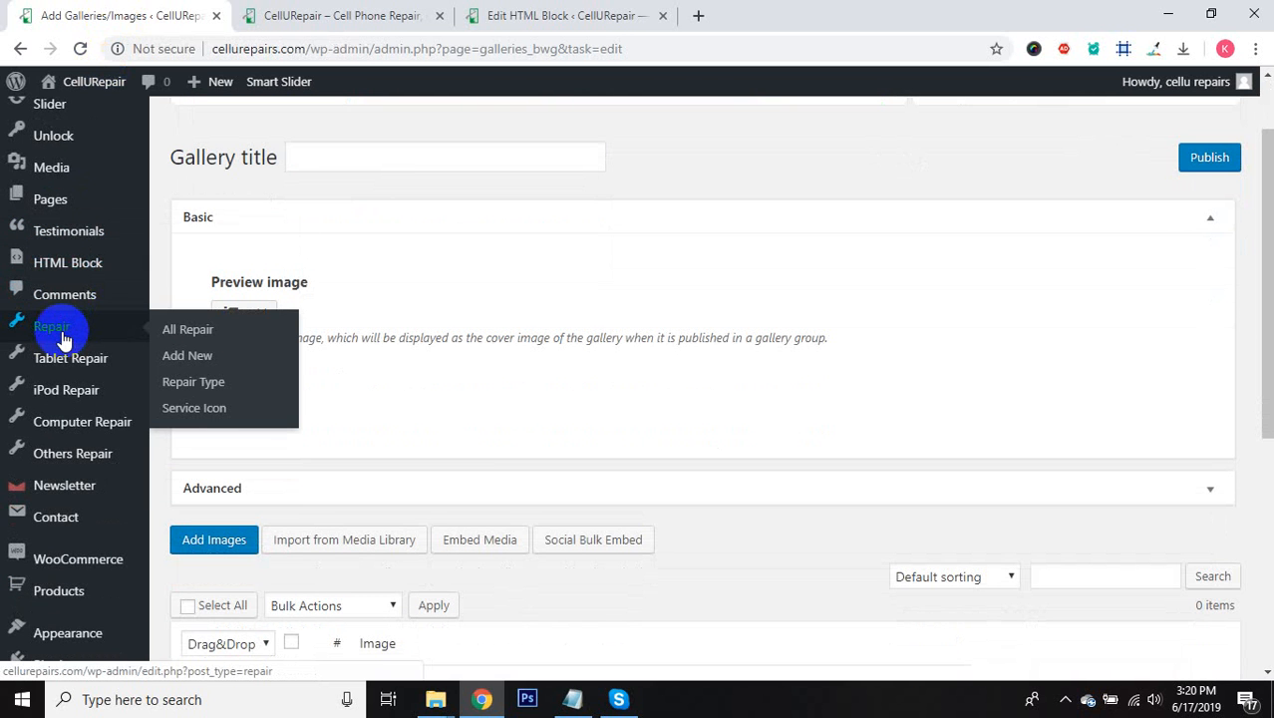
pyautogui.click(198, 336)
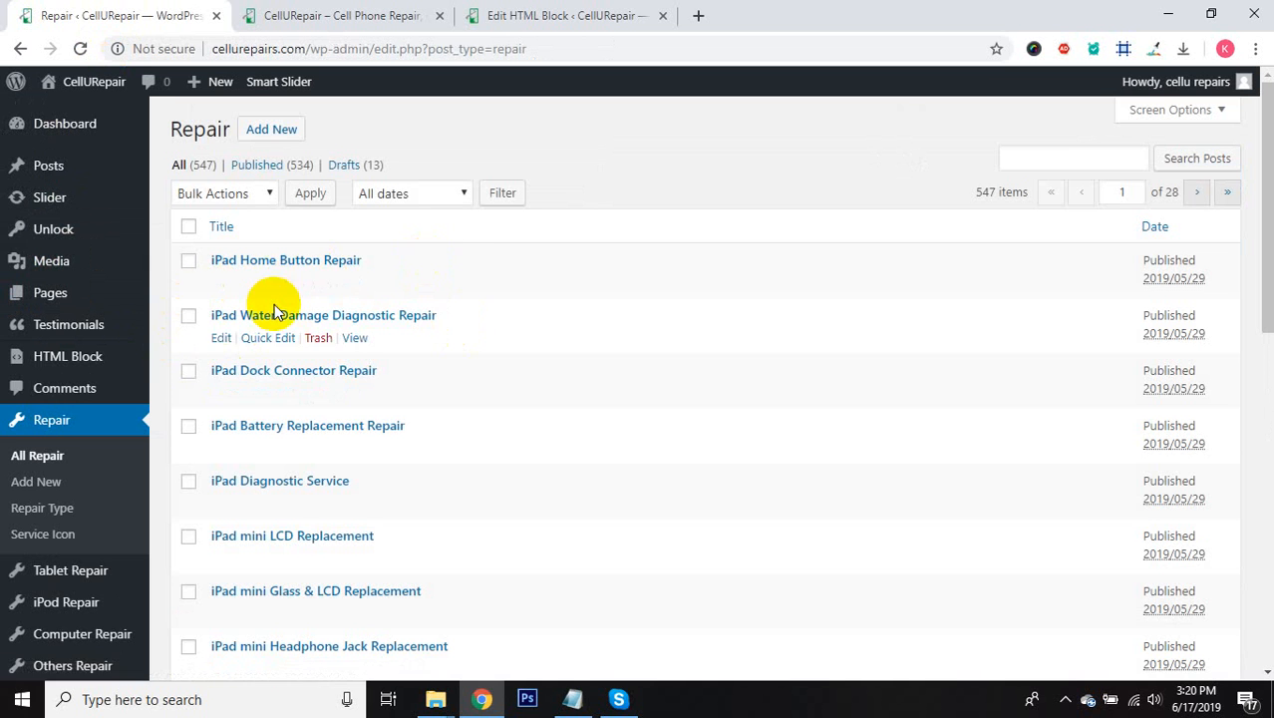
pyautogui.scroll(-2, 419, 303)
pyautogui.scroll(1, 263, 217)
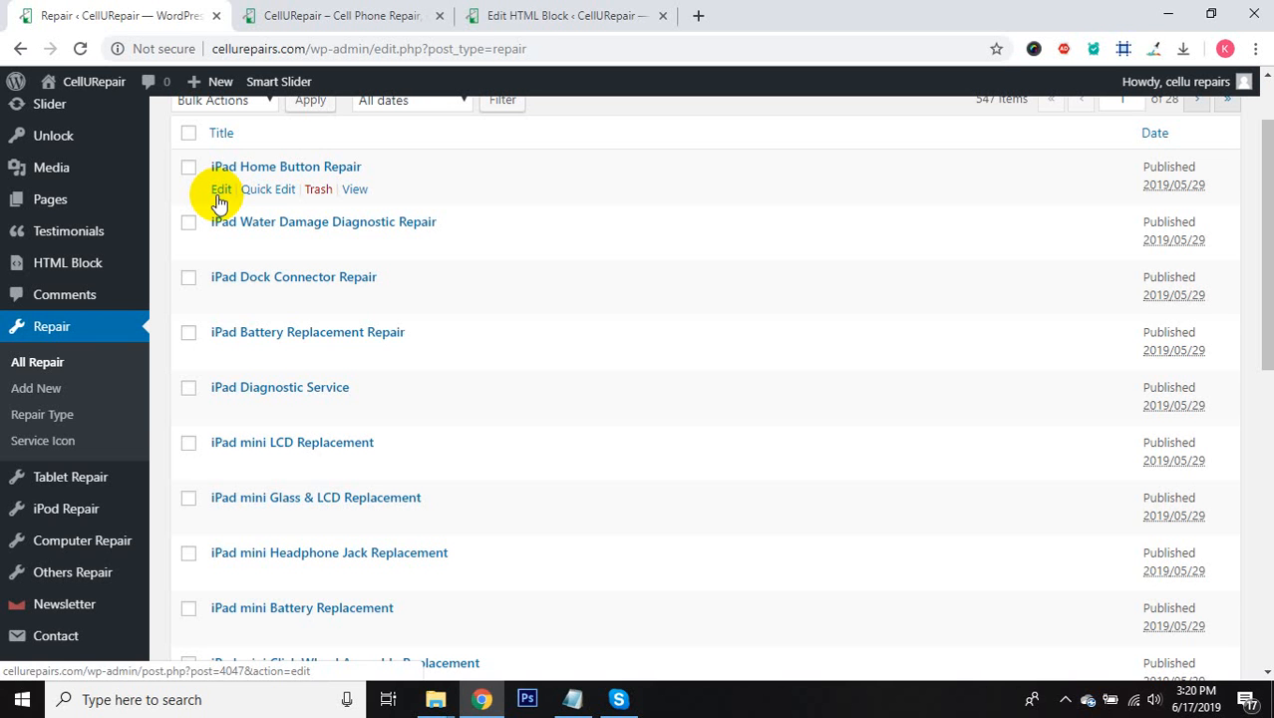
# Step: Create a new Repair entry with the title "screen damage"
pyautogui.click(38, 388)
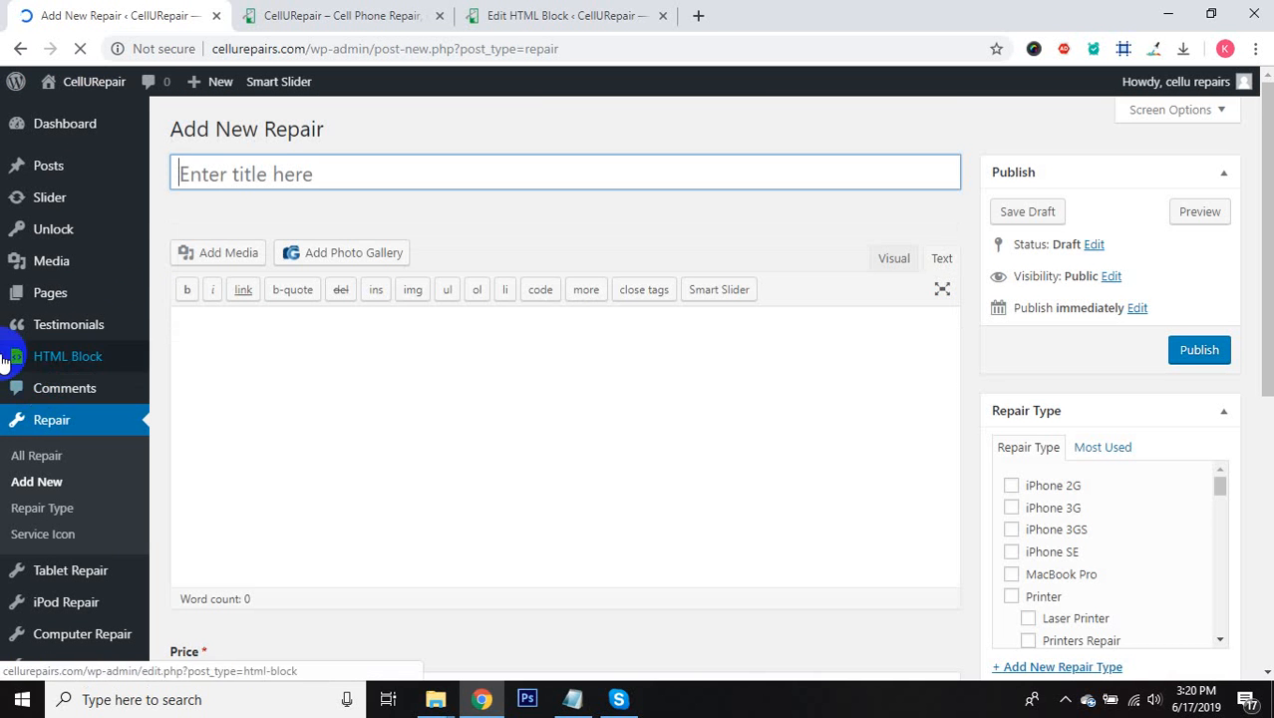
pyautogui.click(223, 178)
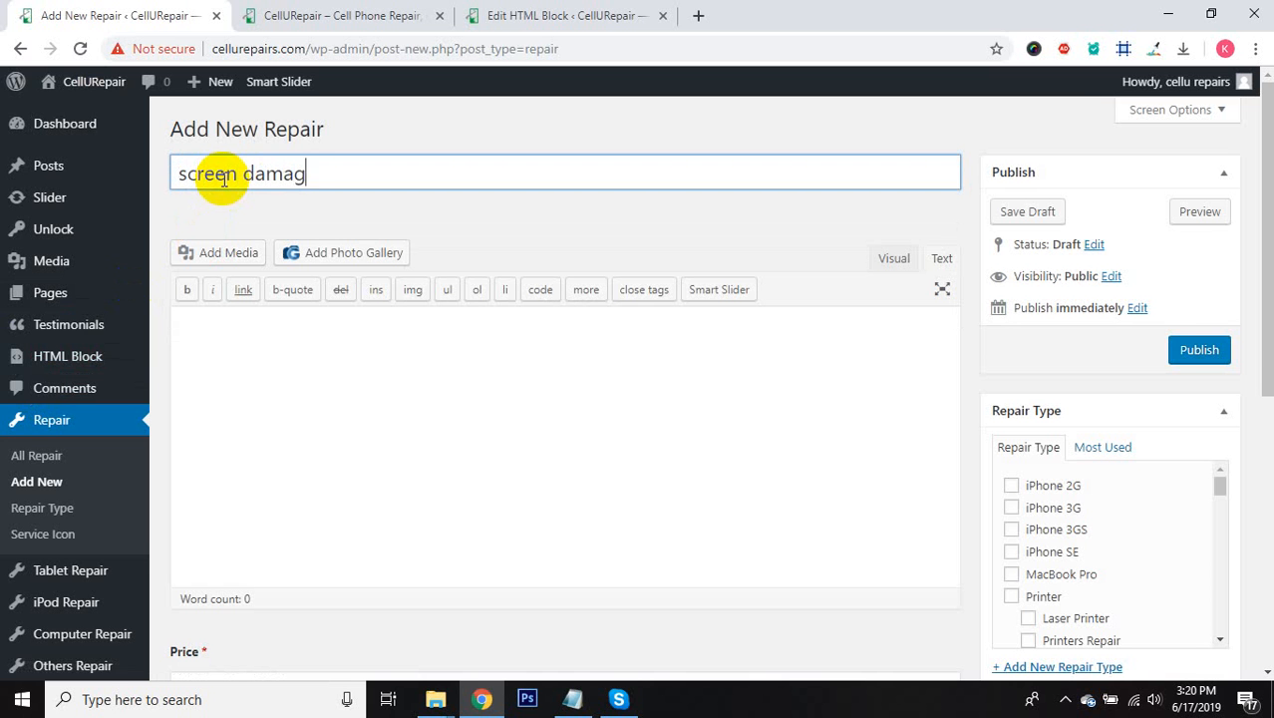
pyautogui.write('screen damage')
# Step: Enter "Details Description goes here" as the repair's description and set its price to 0
pyautogui.click(237, 339)
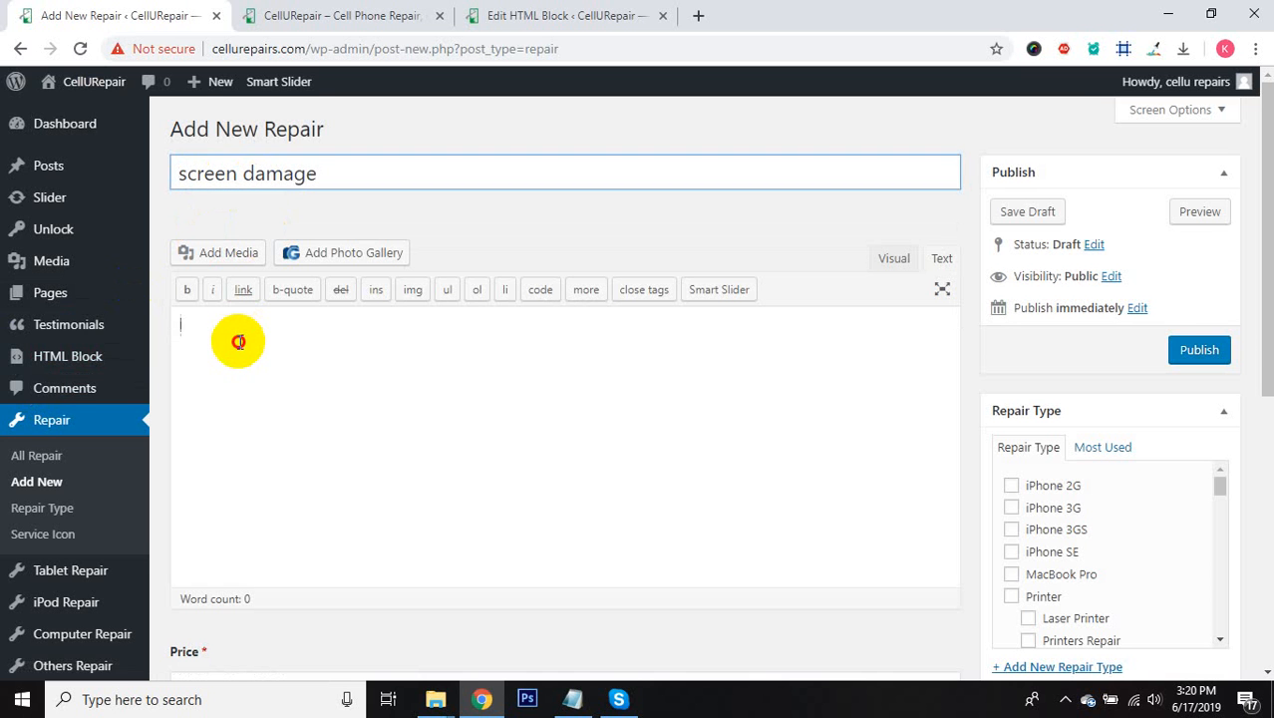
pyautogui.scroll(-1, 324, 346)
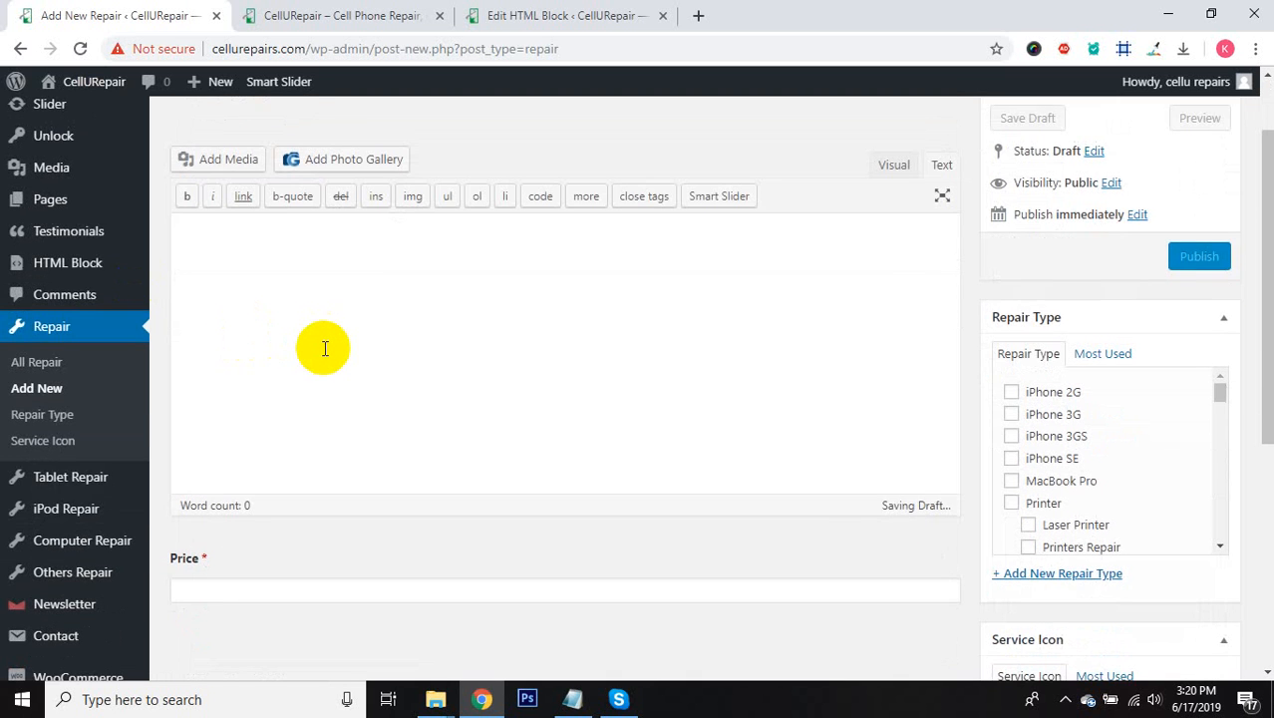
pyautogui.write('Dt')
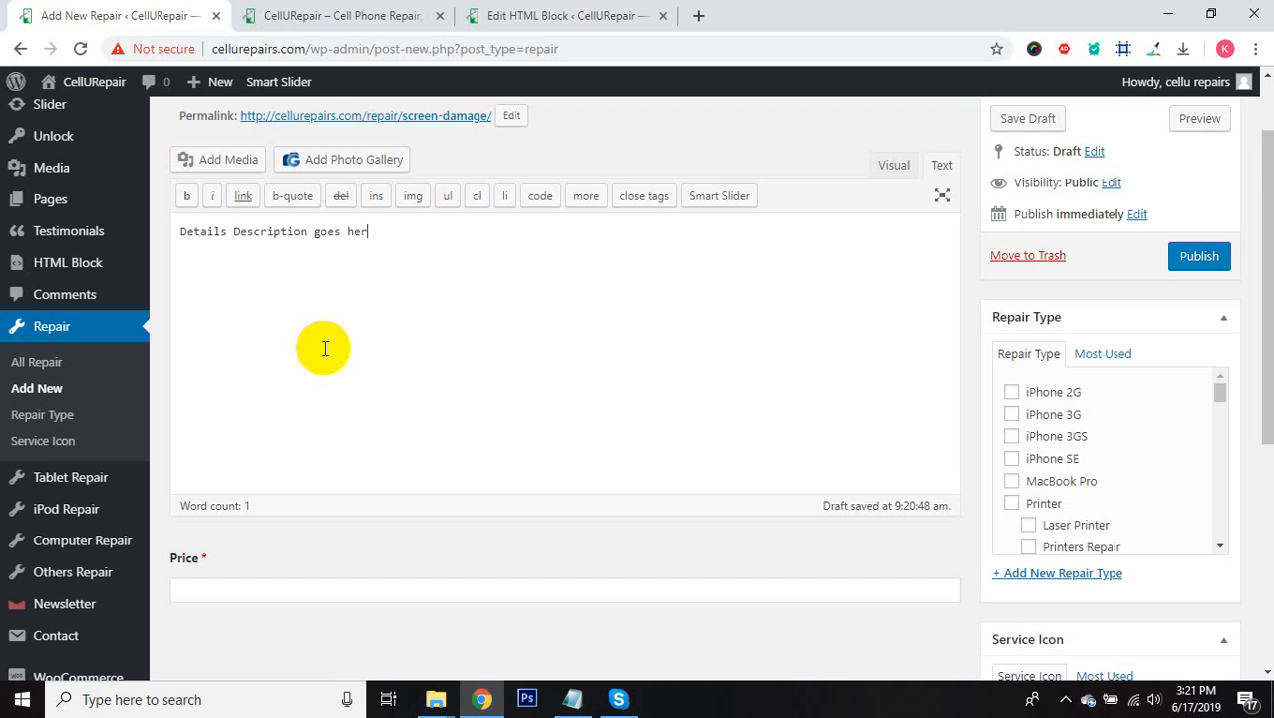
pyautogui.scroll(-2, 317, 339)
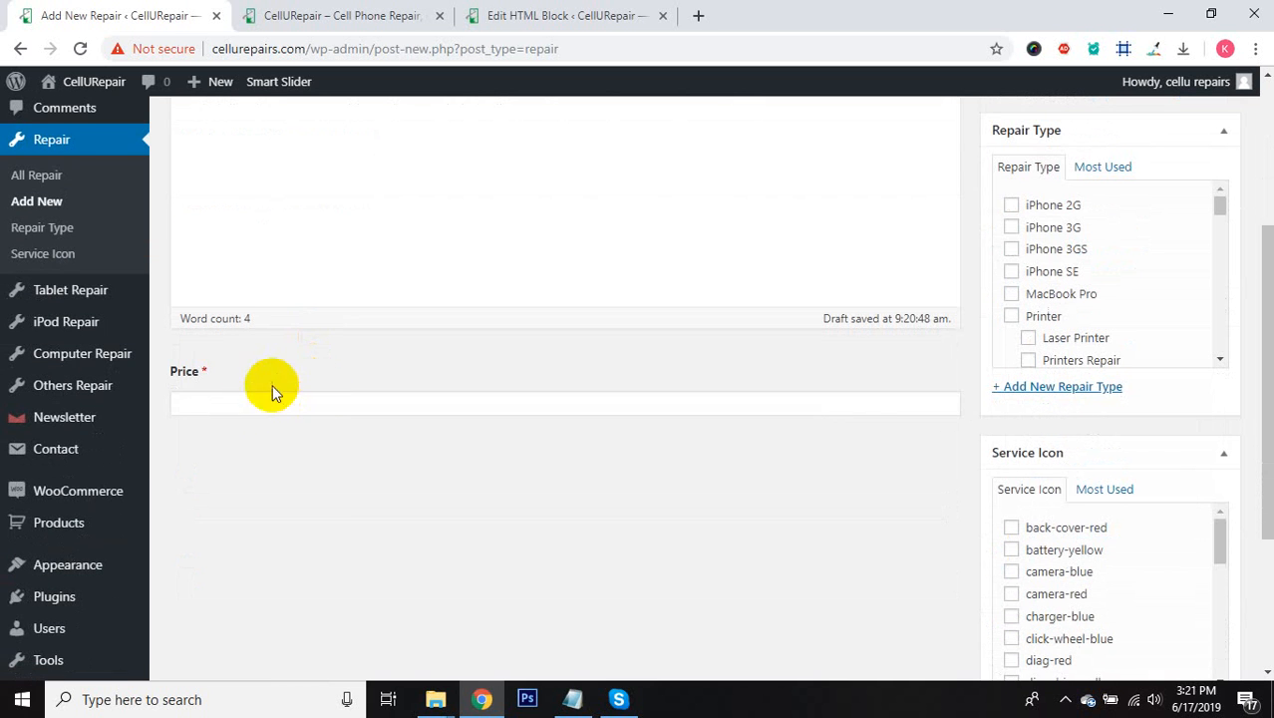
pyautogui.click(227, 404)
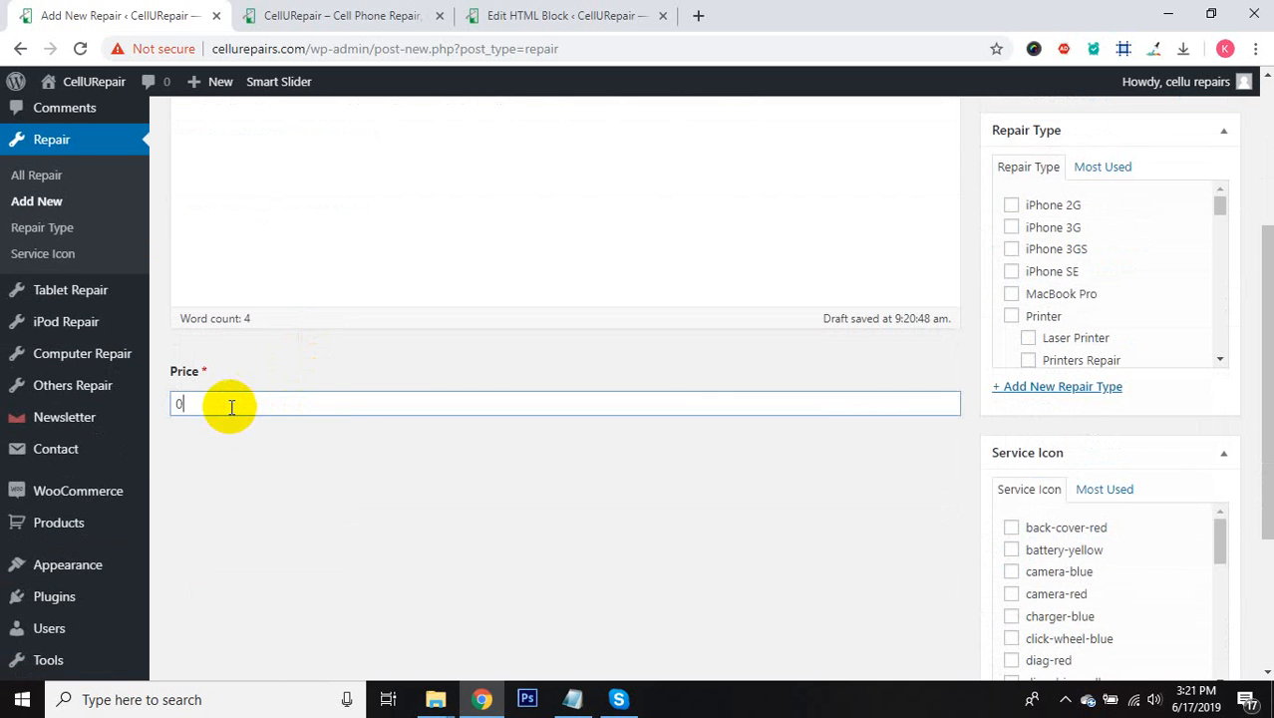
# Step: Review the new repair's title, description and price fields
pyautogui.scroll(2, 620, 330)
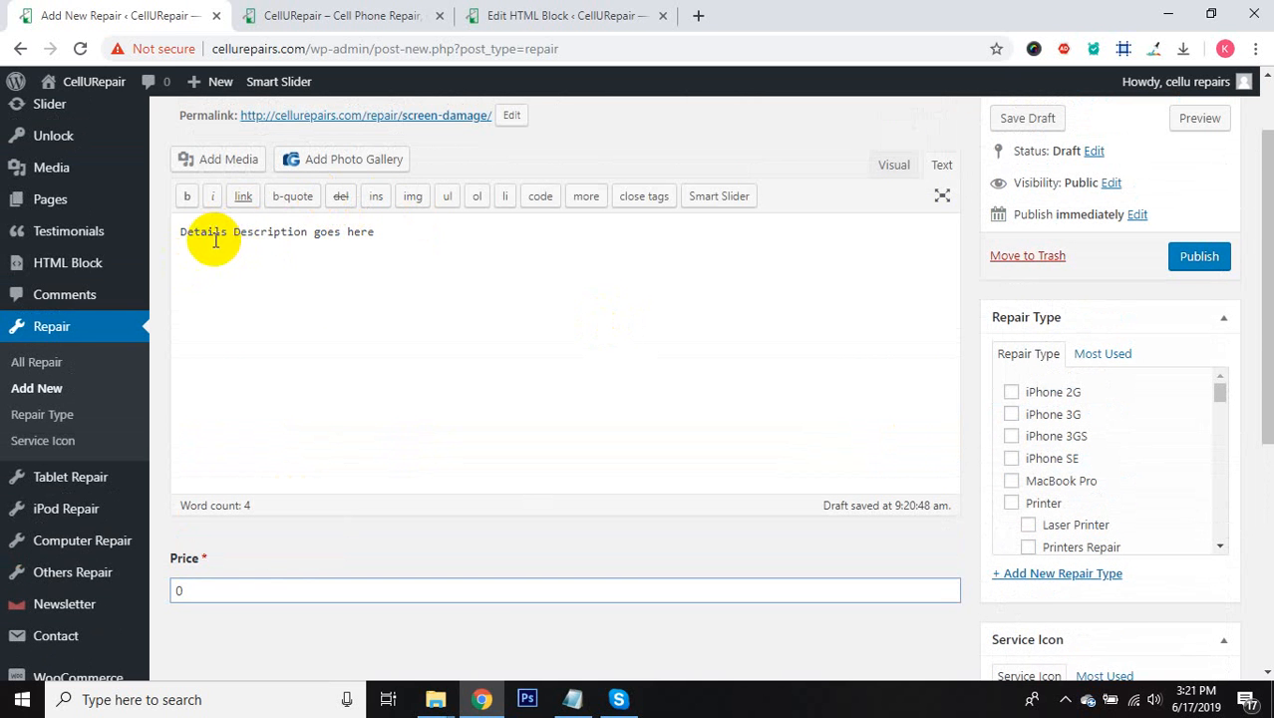
pyautogui.scroll(1, 254, 200)
pyautogui.moveTo(321, 177); pyautogui.dragTo(135, 178)
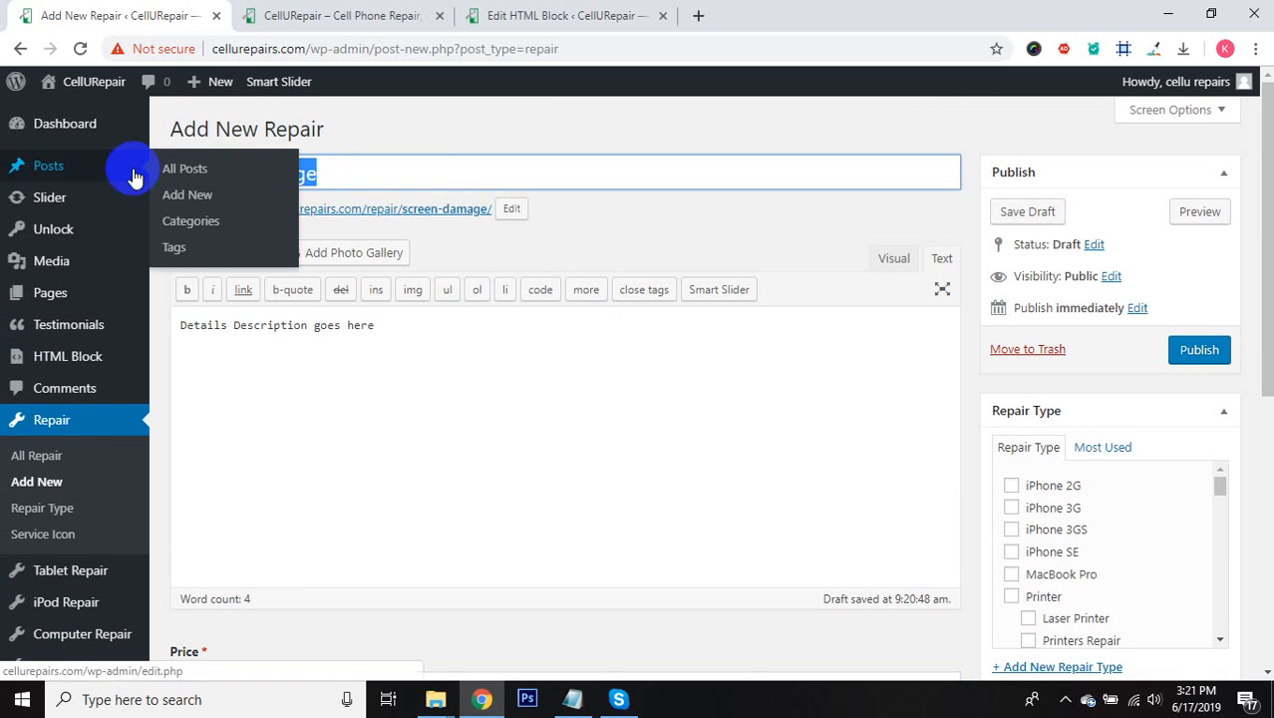
pyautogui.click(389, 168)
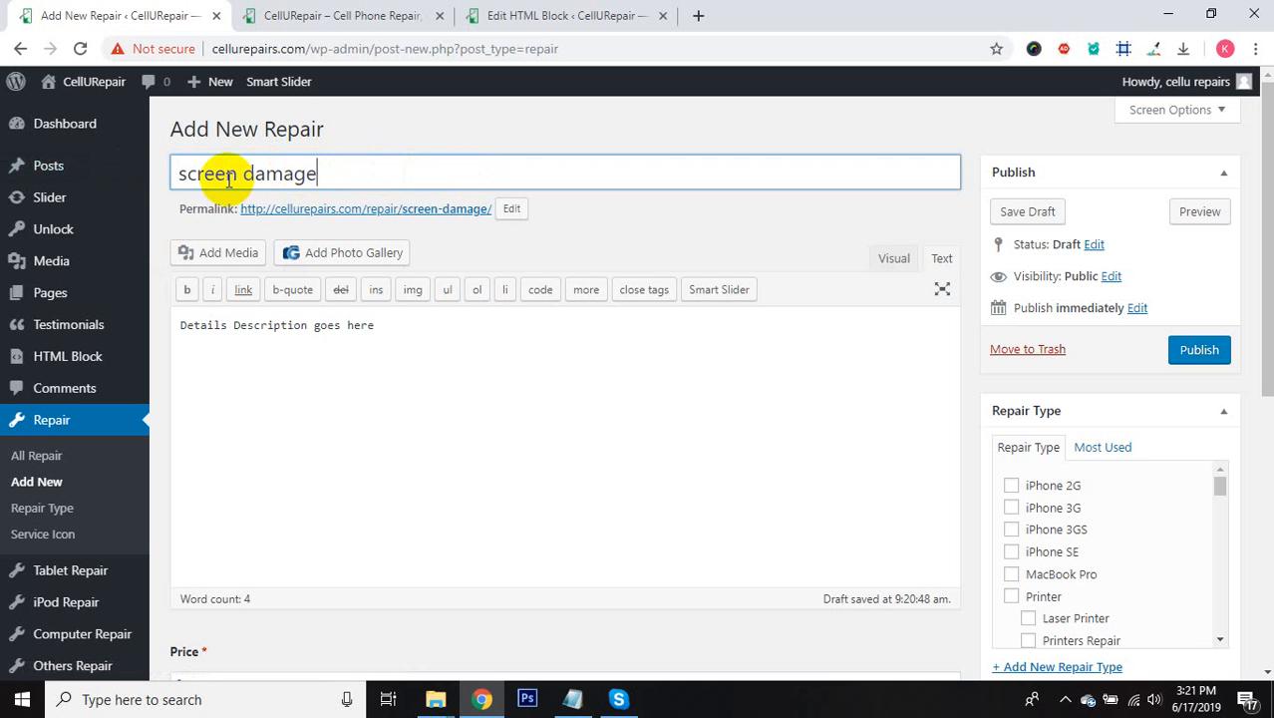
pyautogui.scroll(-2, 1123, 490)
pyautogui.scroll(2, 1146, 528)
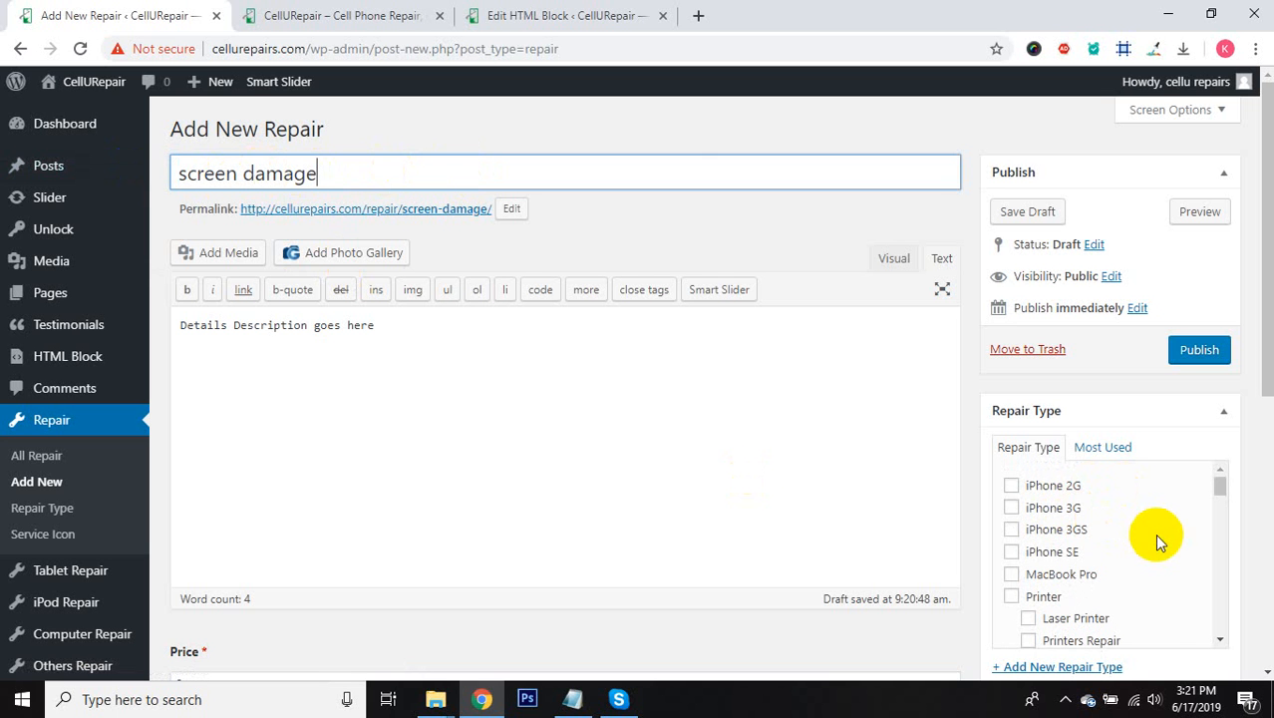
# Step: Browse the Repair Type categories and assign the repair to Google under Smartphone
pyautogui.click(1222, 484)
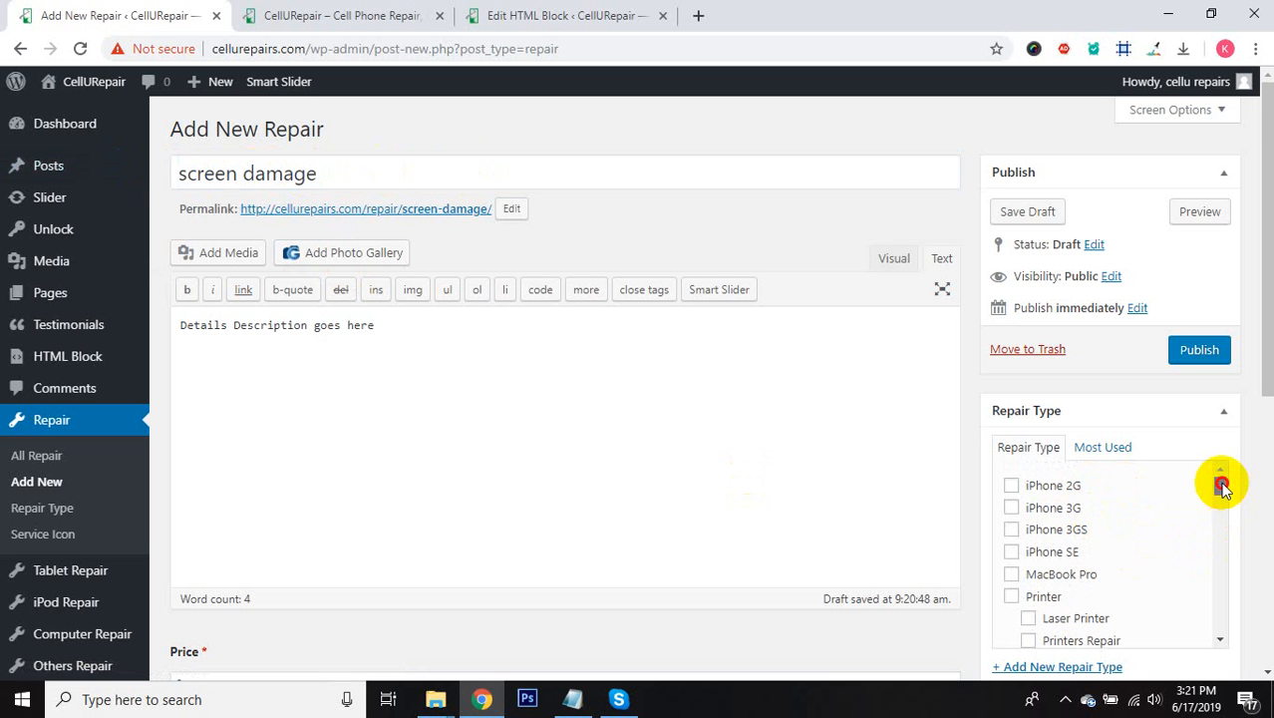
pyautogui.scroll(-1, 1246, 476)
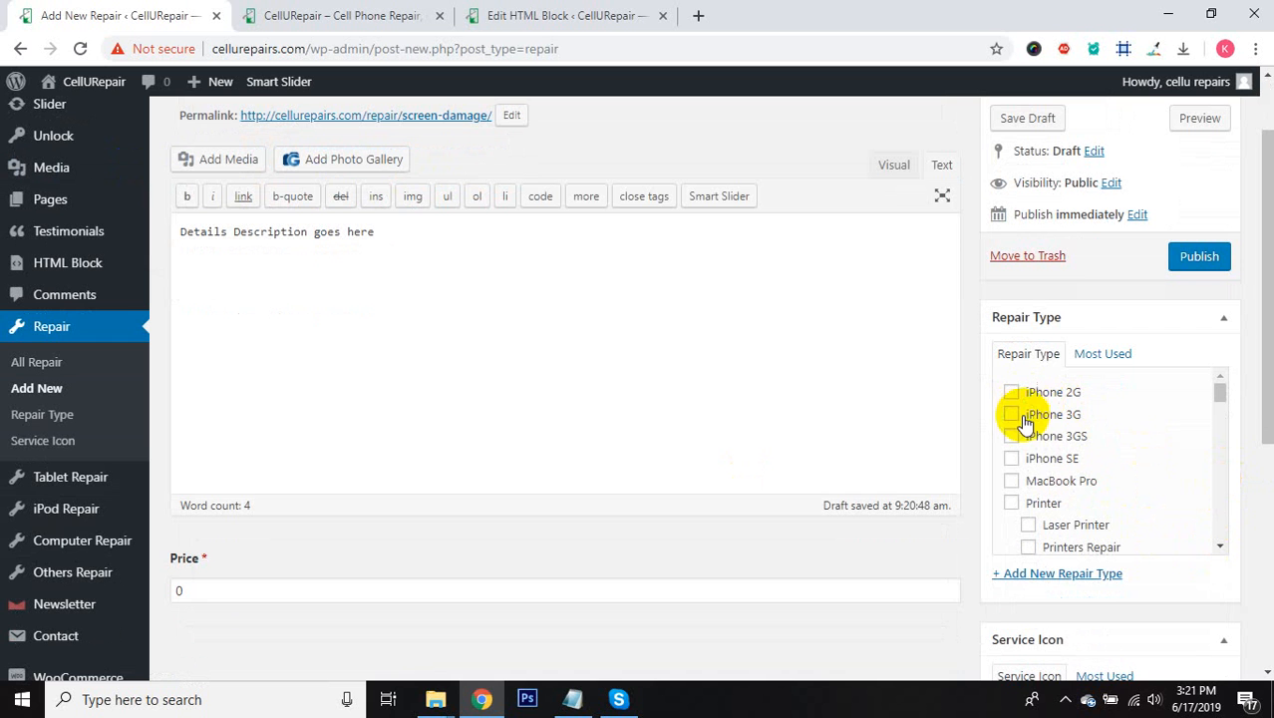
pyautogui.scroll(-2, 1071, 437)
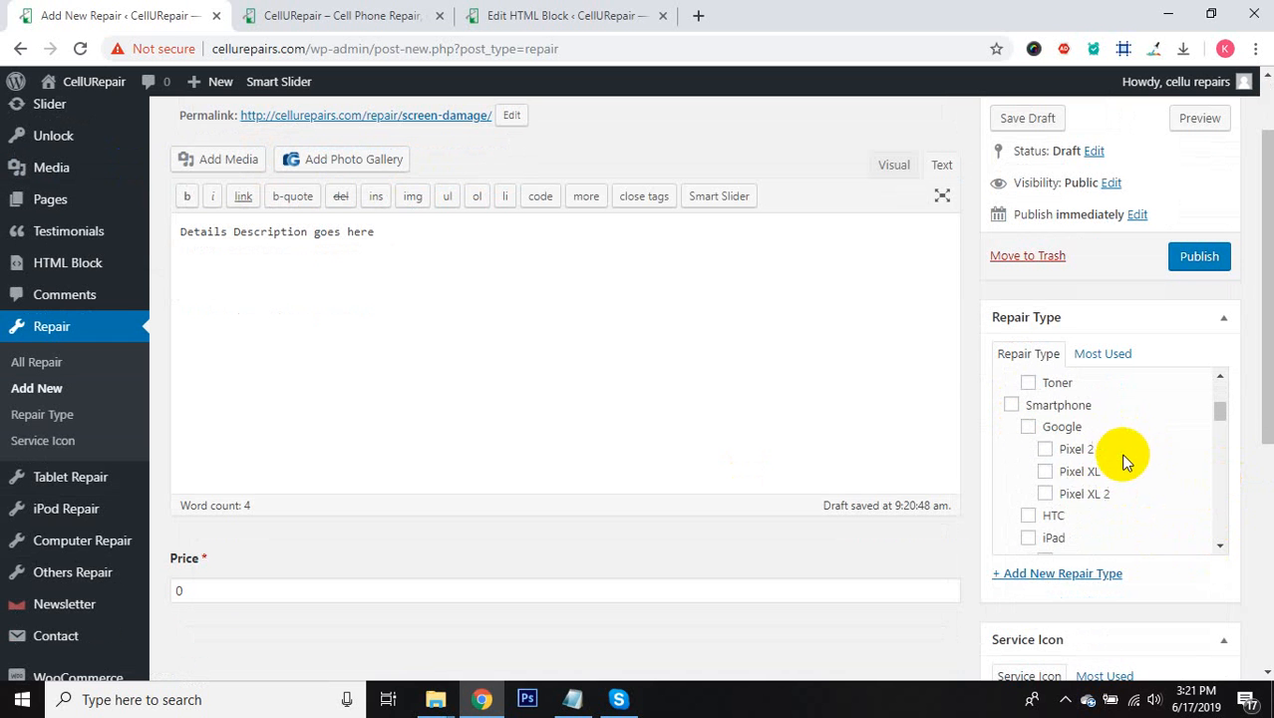
pyautogui.scroll(-3, 1106, 463)
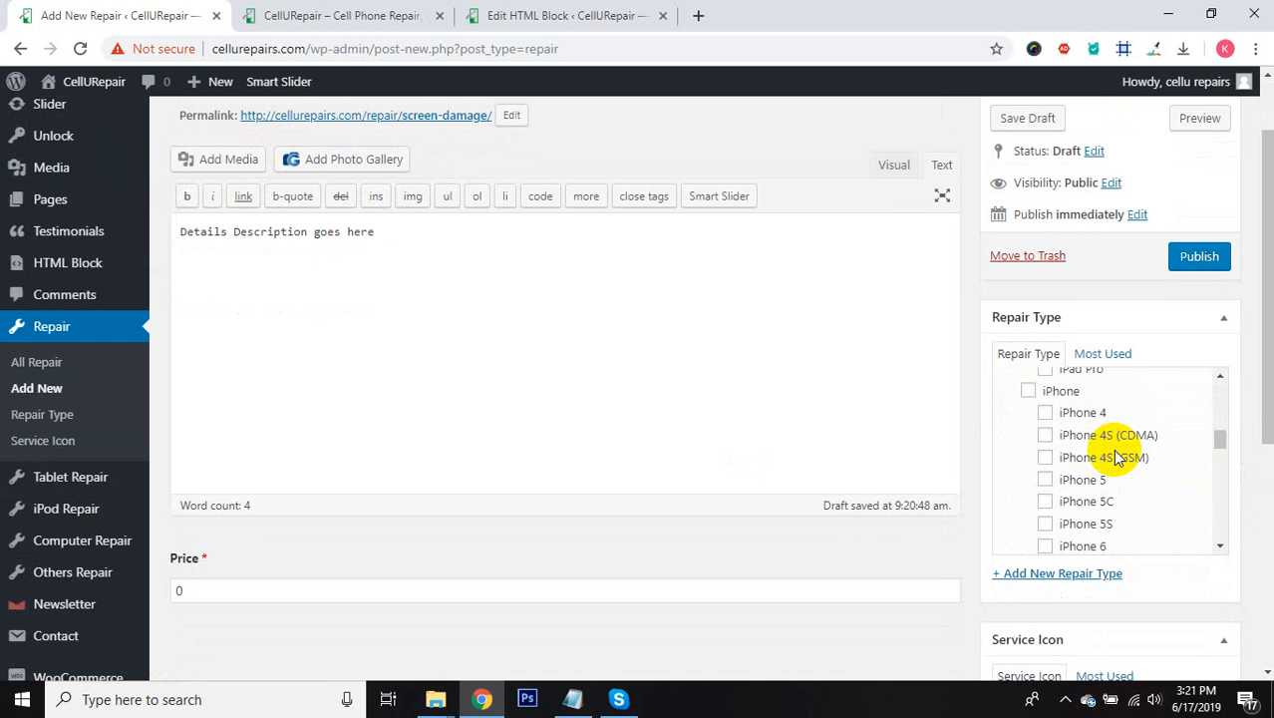
pyautogui.scroll(-3, 1117, 458)
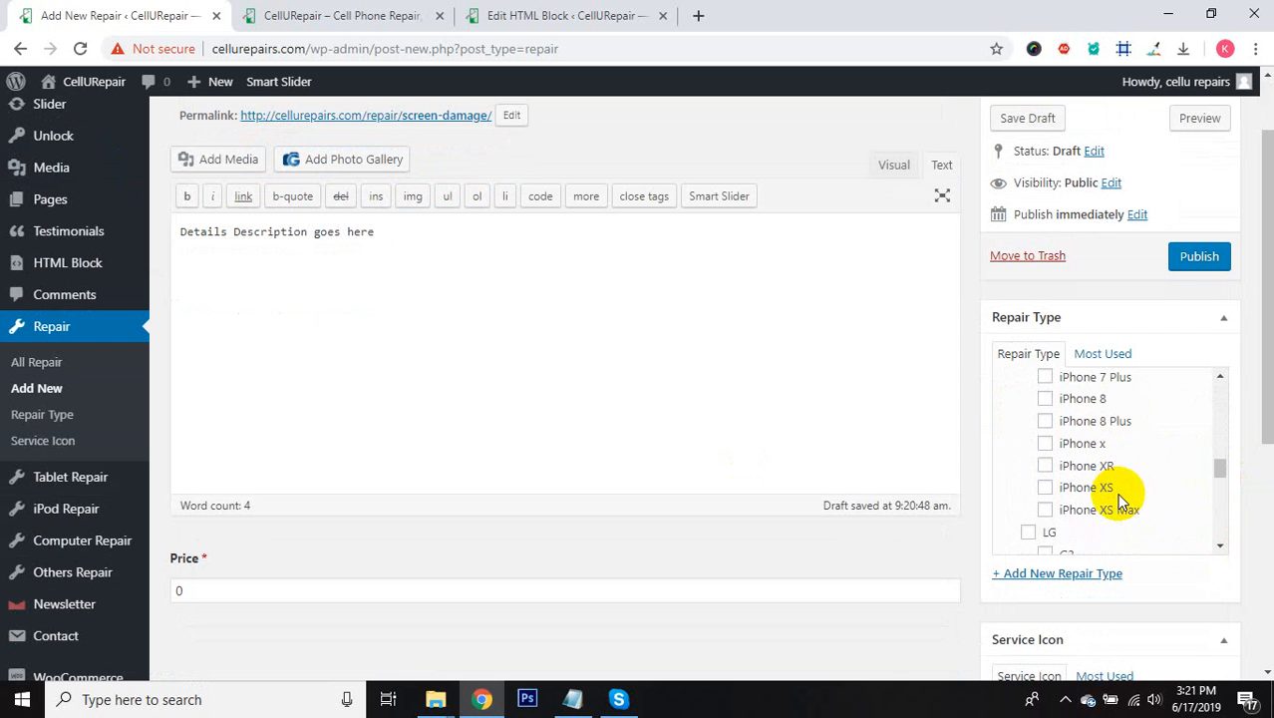
pyautogui.scroll(-4, 1120, 498)
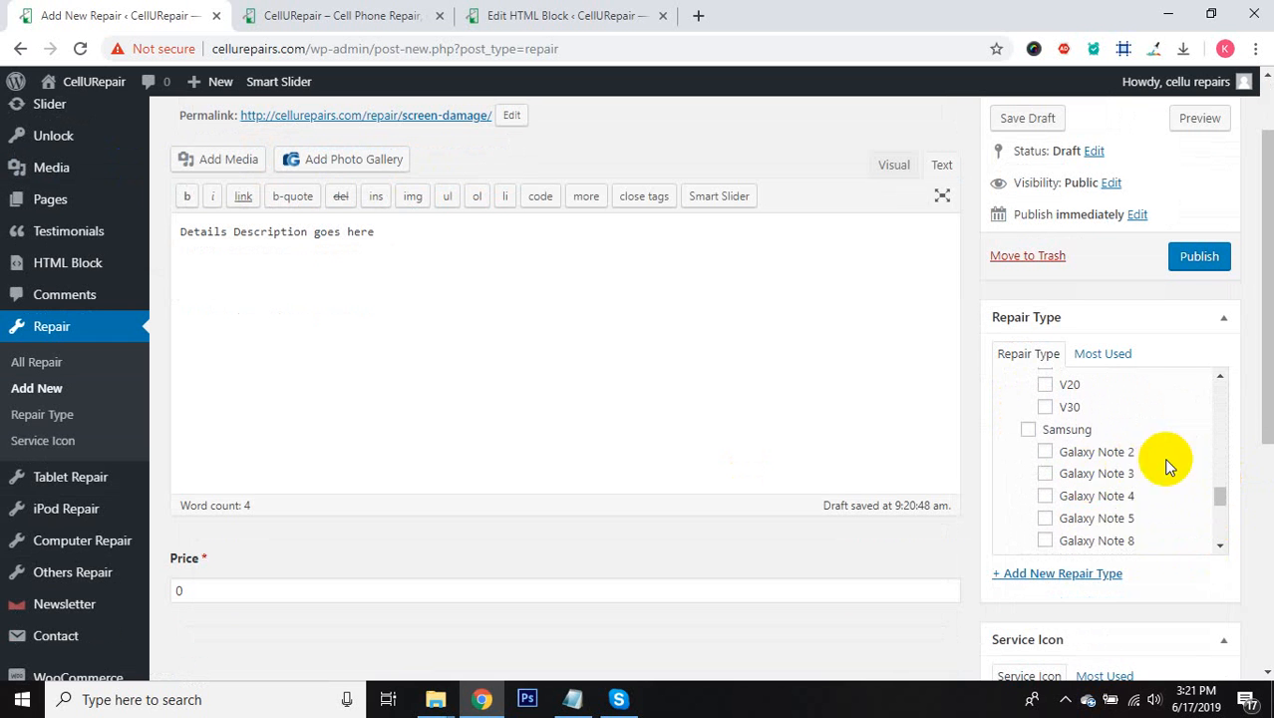
pyautogui.scroll(10, 1091, 497)
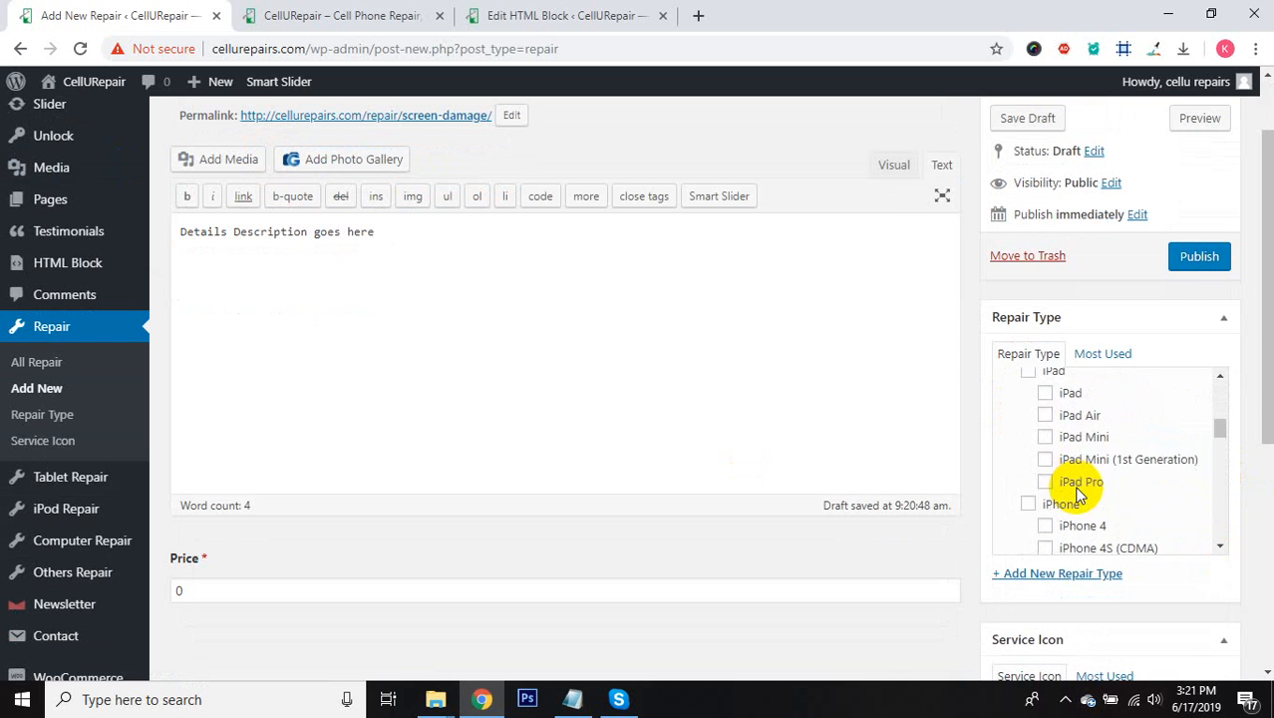
pyautogui.scroll(8, 1079, 491)
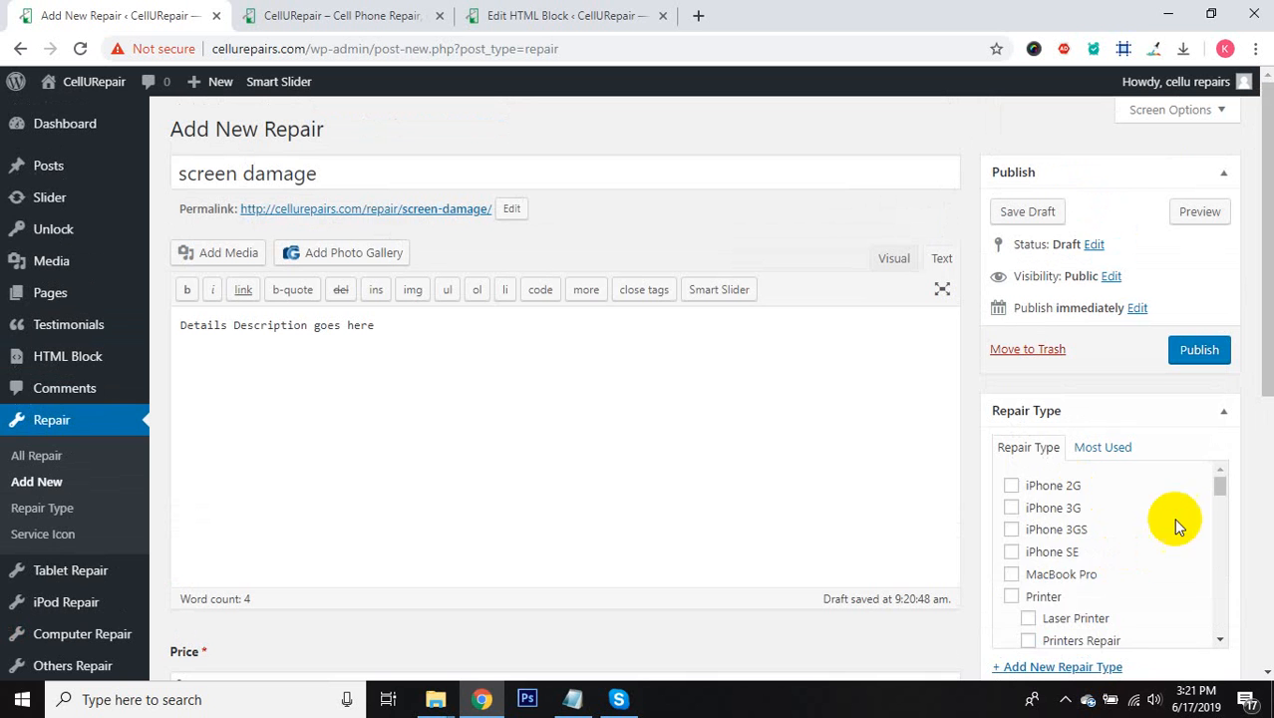
pyautogui.scroll(-1, 1161, 518)
pyautogui.scroll(-1, 1144, 514)
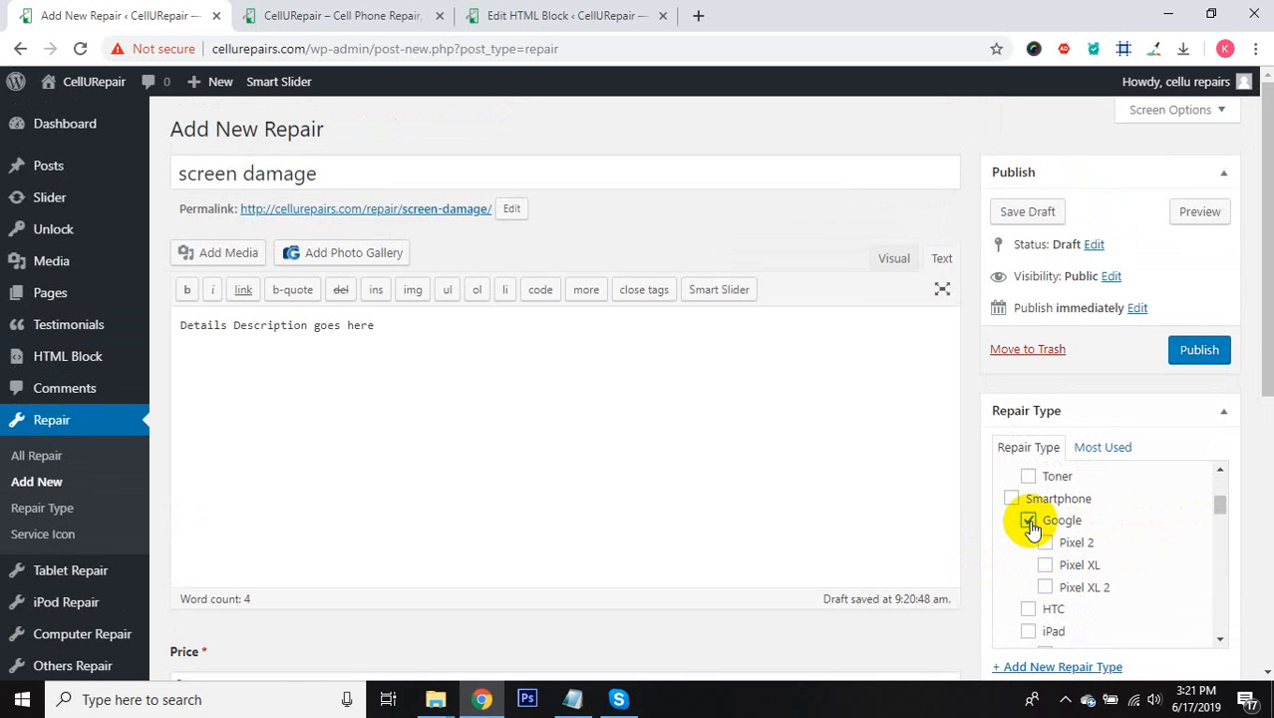
# Step: Browse the available service icons and assign the water-red icon to the repair
pyautogui.scroll(-5, 1072, 464)
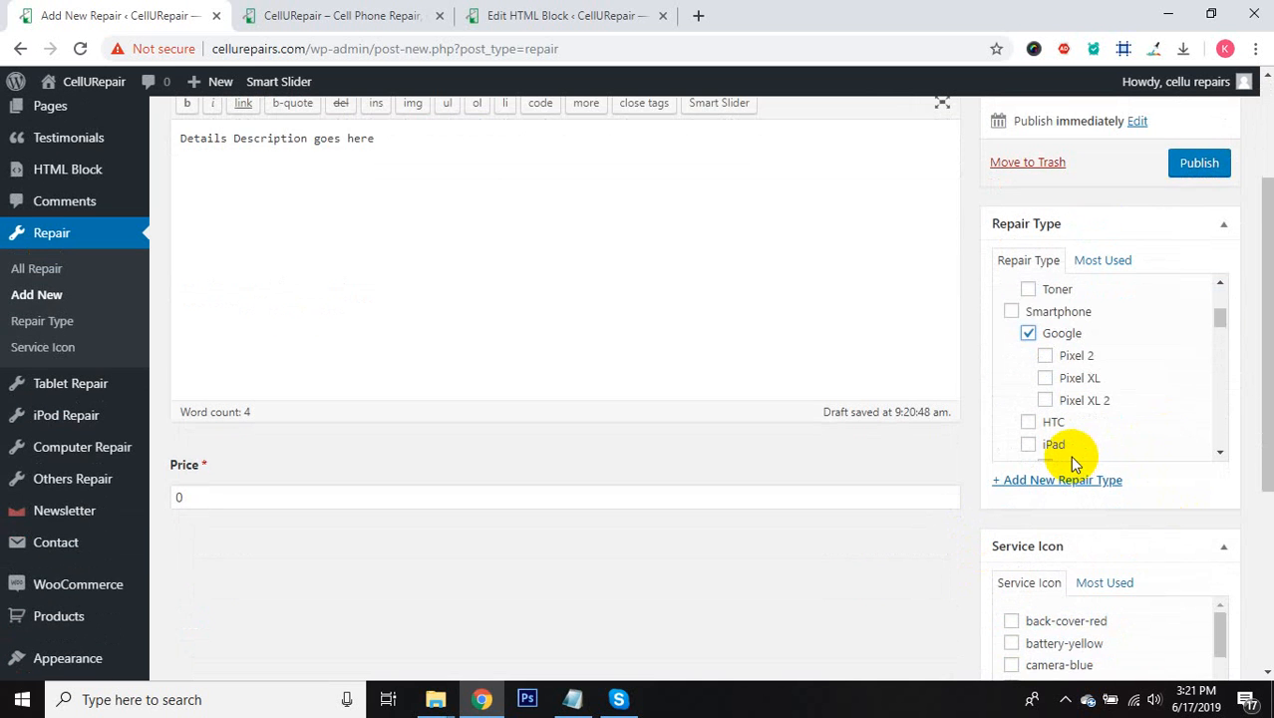
pyautogui.scroll(-2, 1171, 568)
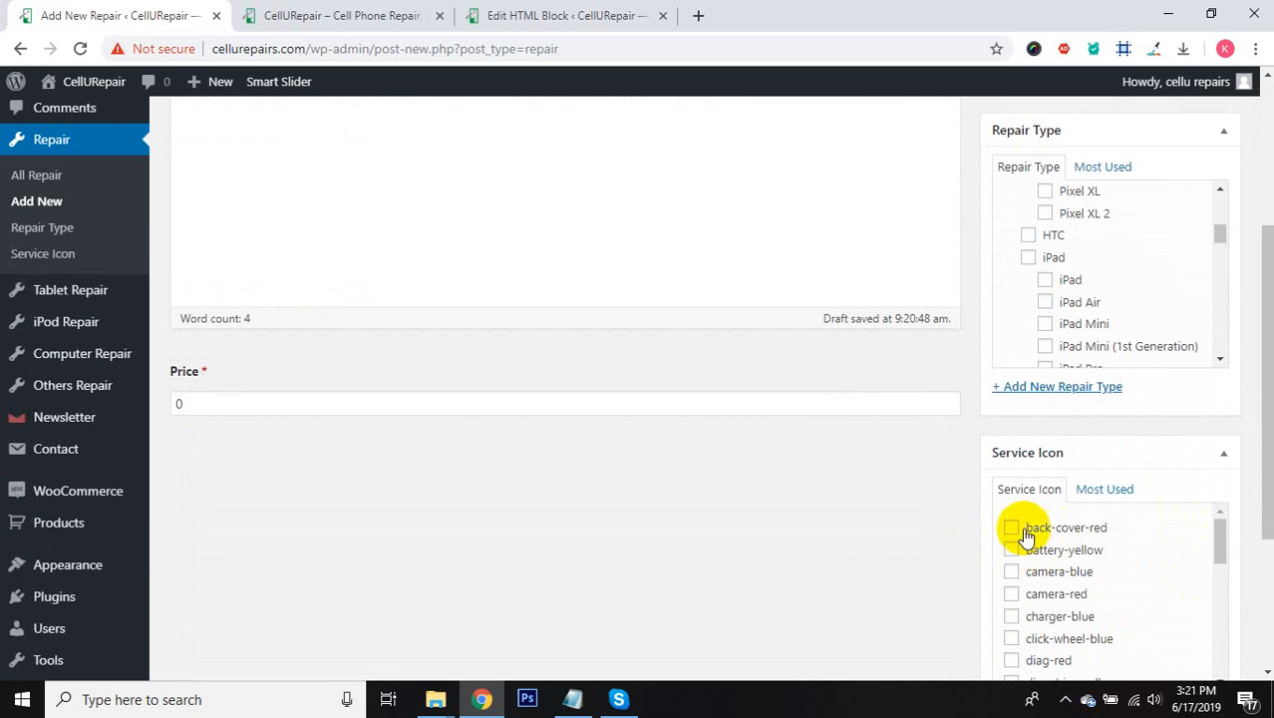
pyautogui.scroll(-2, 1021, 522)
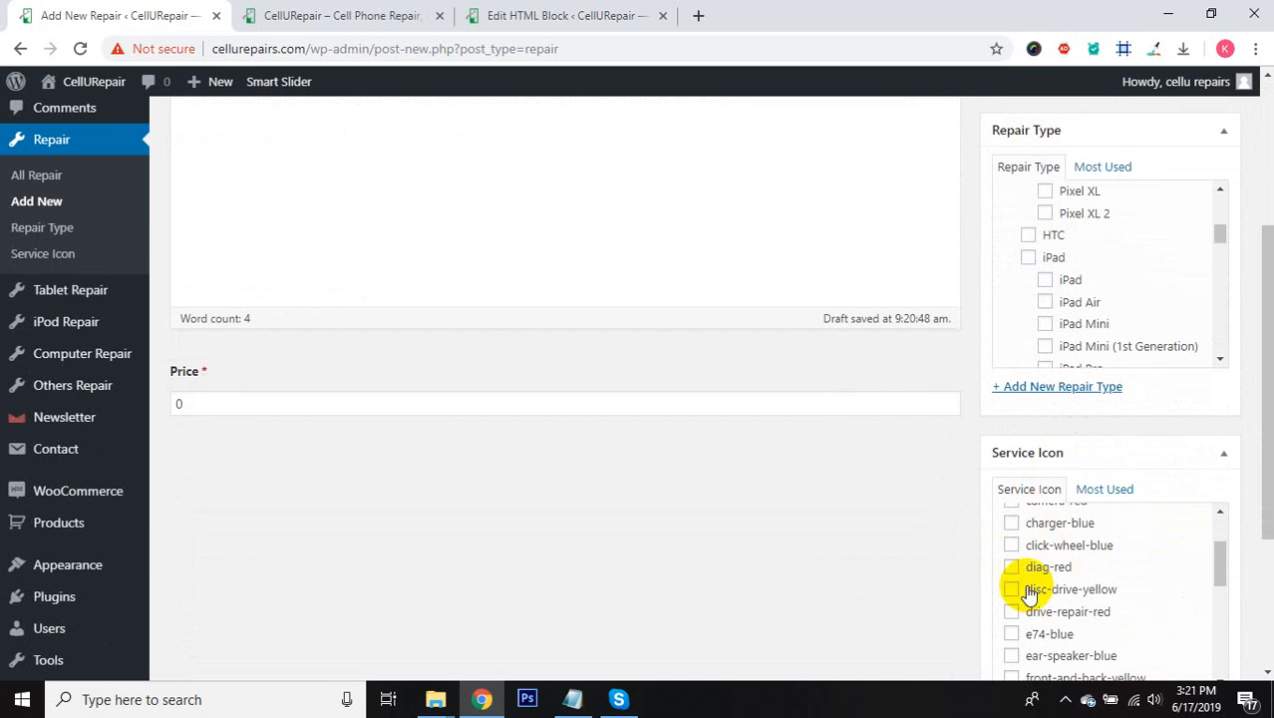
pyautogui.scroll(-4, 1104, 566)
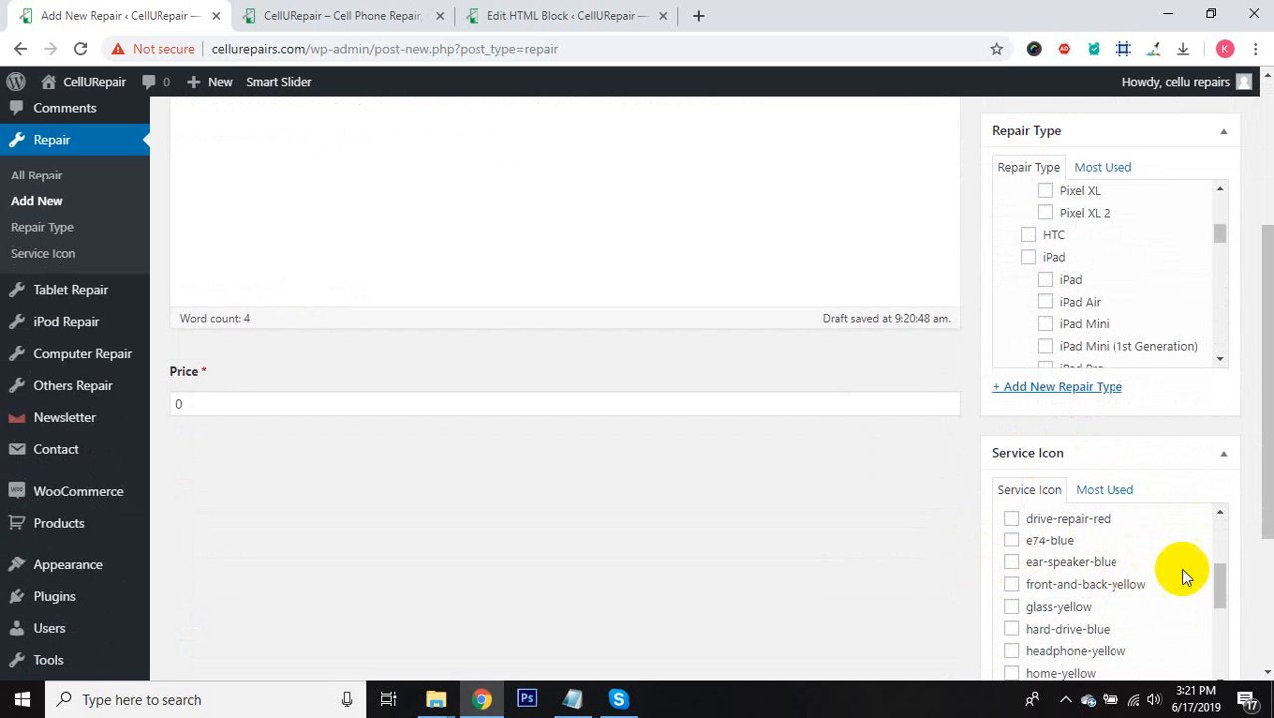
pyautogui.scroll(-4, 1172, 598)
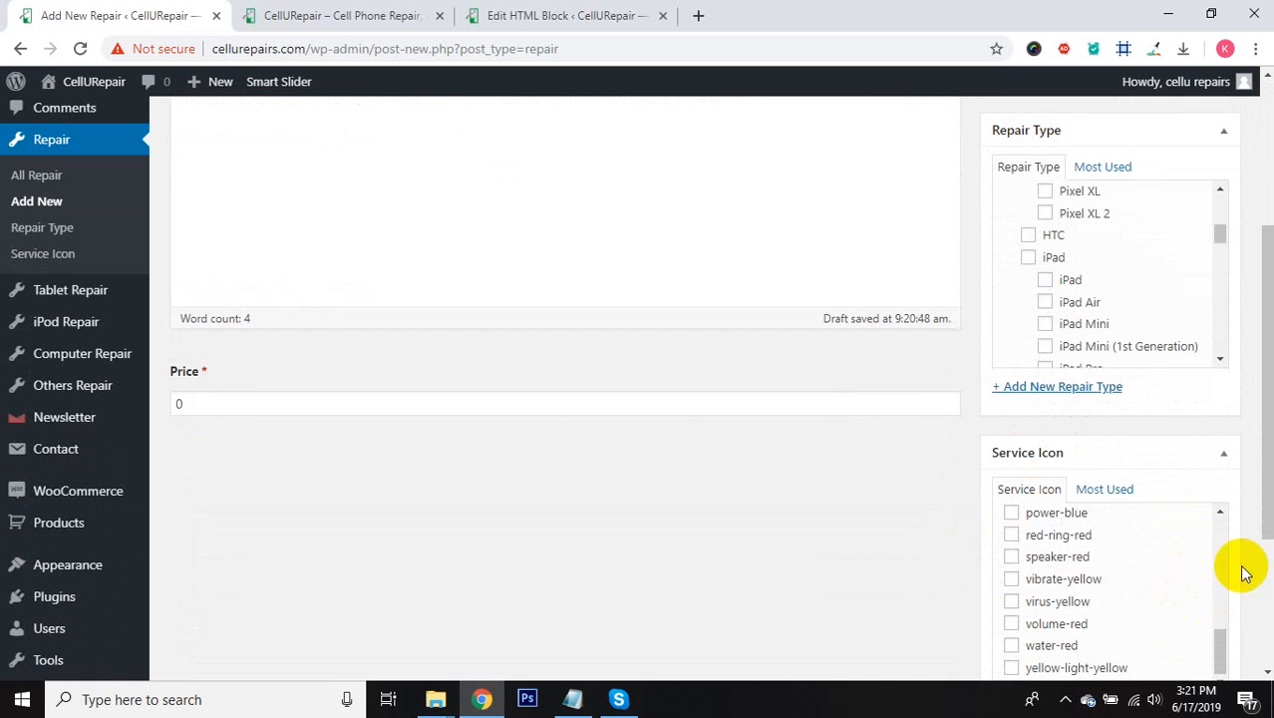
pyautogui.moveTo(1260, 507); pyautogui.dragTo(1268, 546)
pyautogui.scroll(-1, 1180, 549)
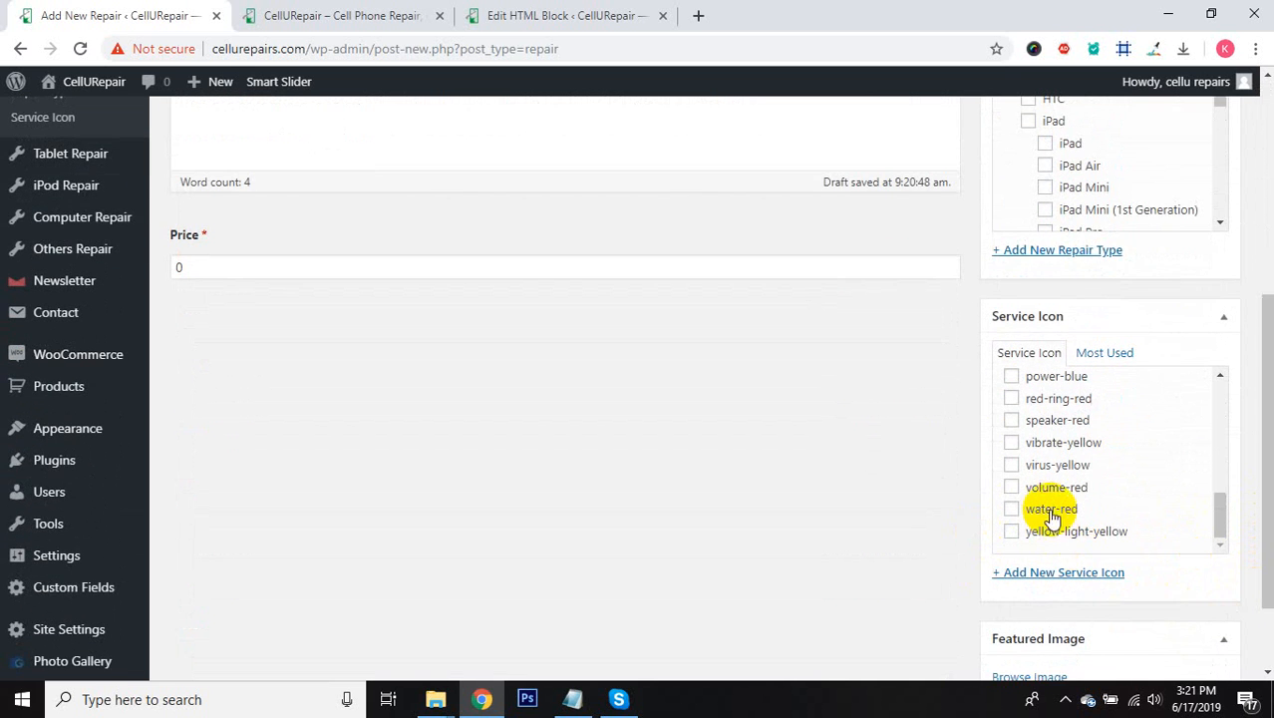
pyautogui.click(1013, 509)
# Step: Search the media library for "samsung" and set Samsung-Galaxy-Note-Edge-Repair-1.jpg as the repair's featured image
pyautogui.scroll(-2, 1156, 498)
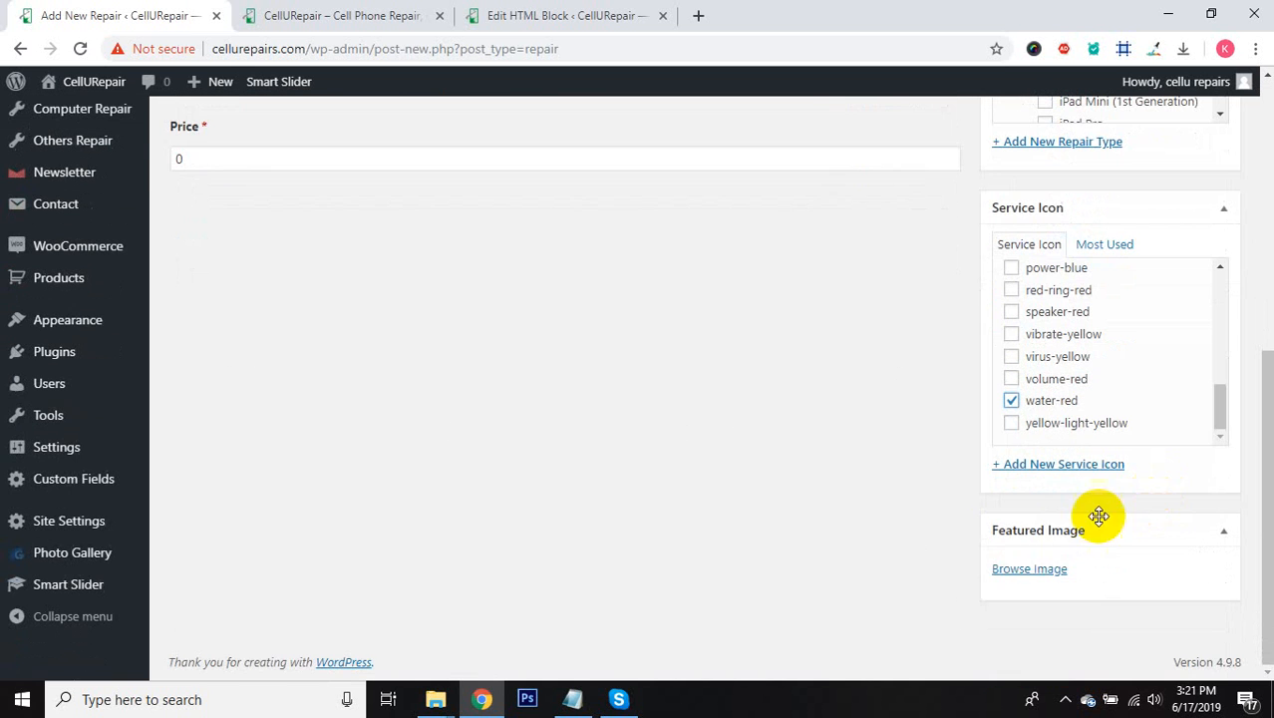
pyautogui.click(1032, 570)
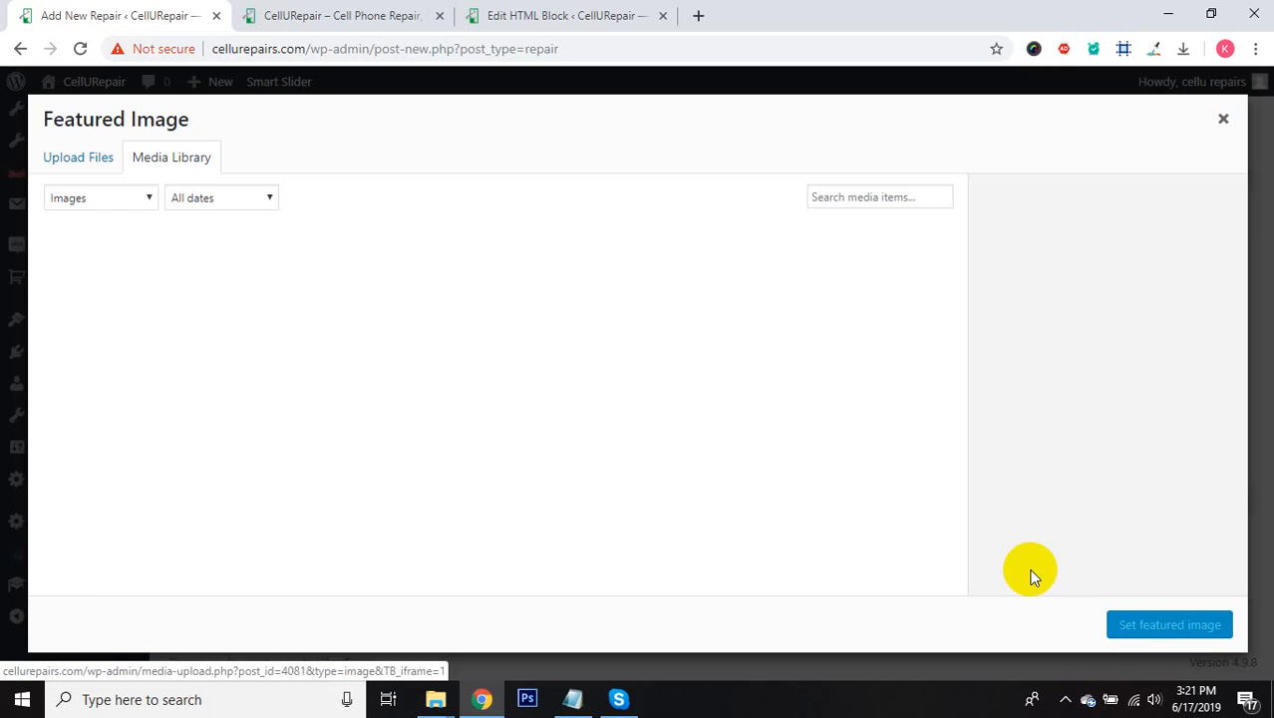
pyautogui.click(866, 199)
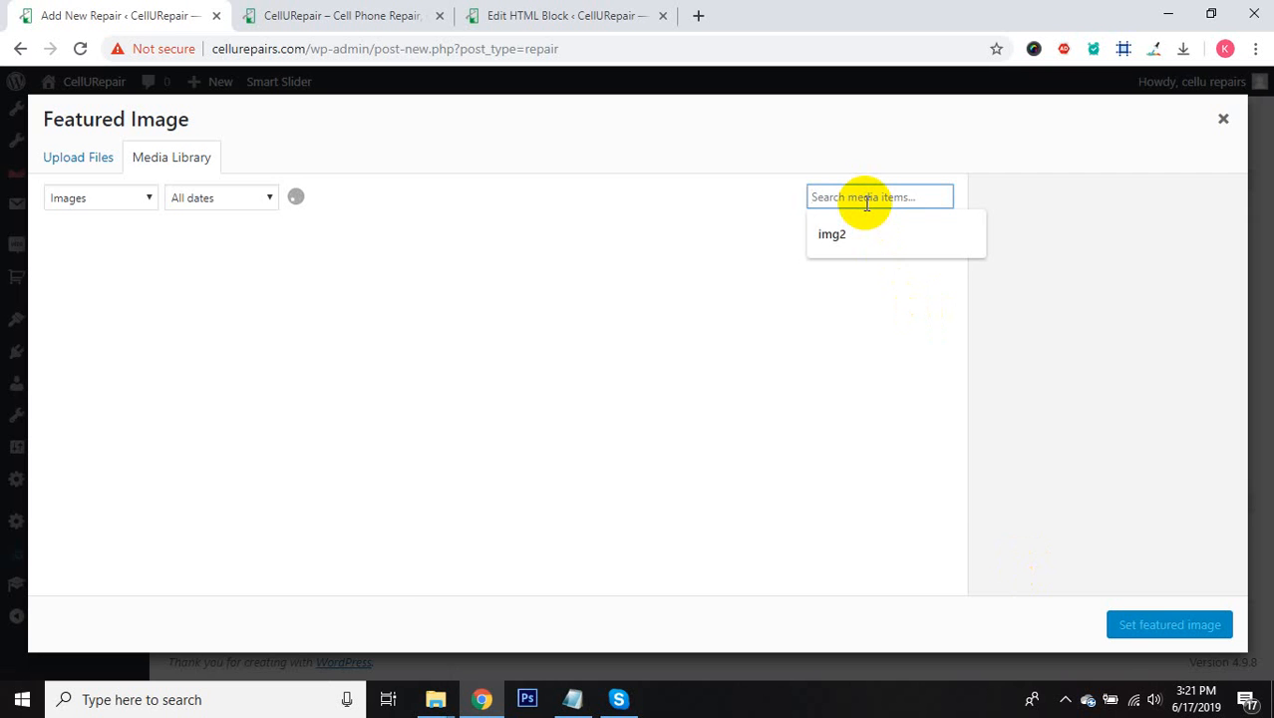
pyautogui.write('samsung')
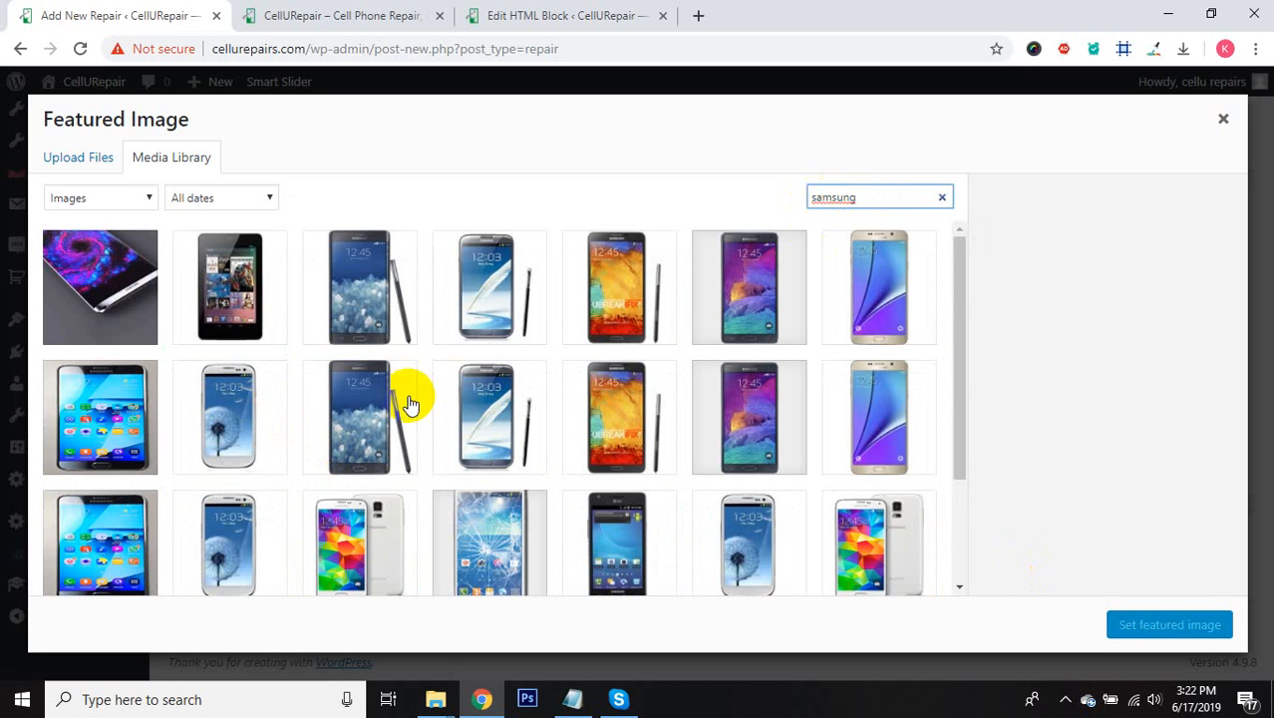
pyautogui.click(317, 287)
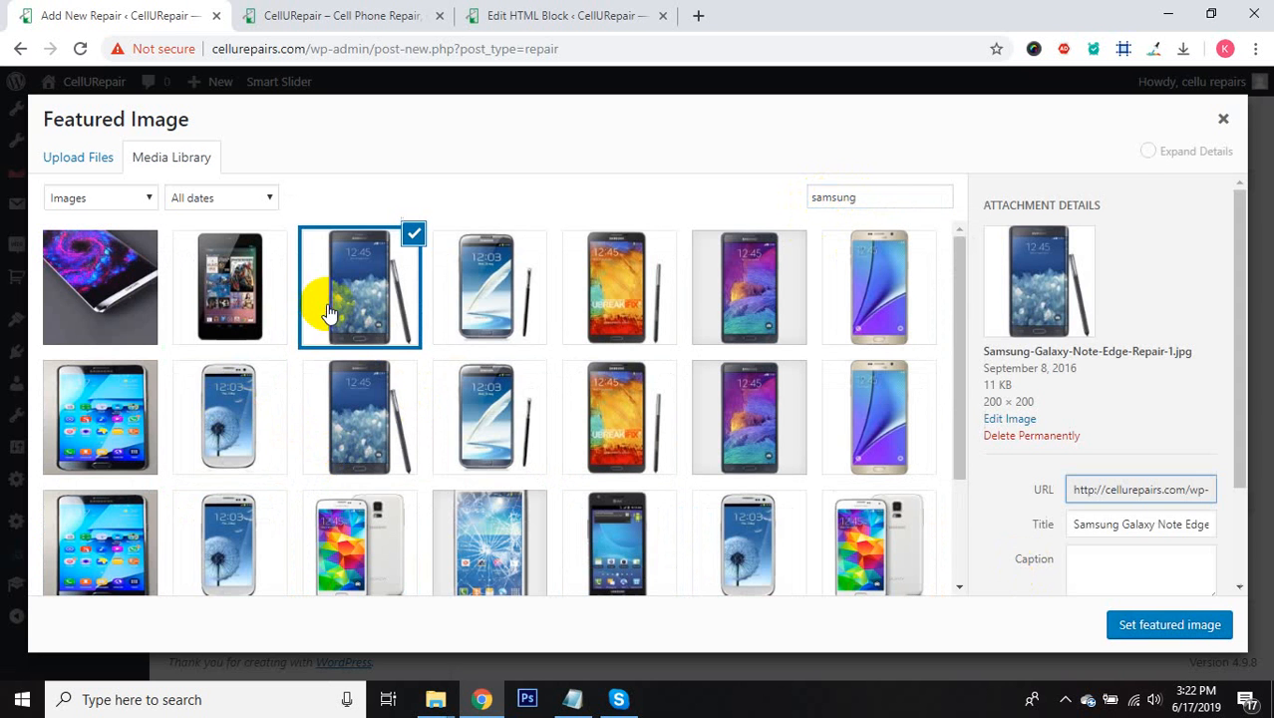
pyautogui.click(1171, 626)
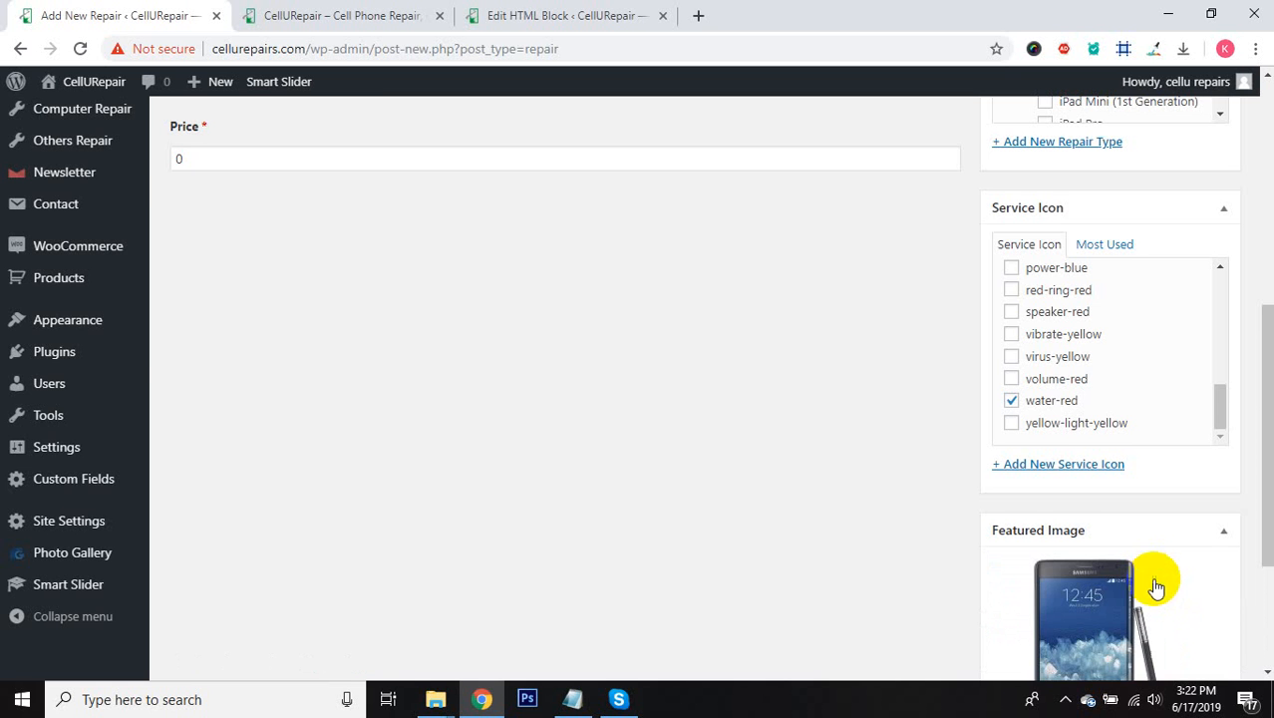
# Step: Check the selected Repair Type and publish the screen damage repair
pyautogui.scroll(3, 1161, 550)
pyautogui.scroll(2, 469, 321)
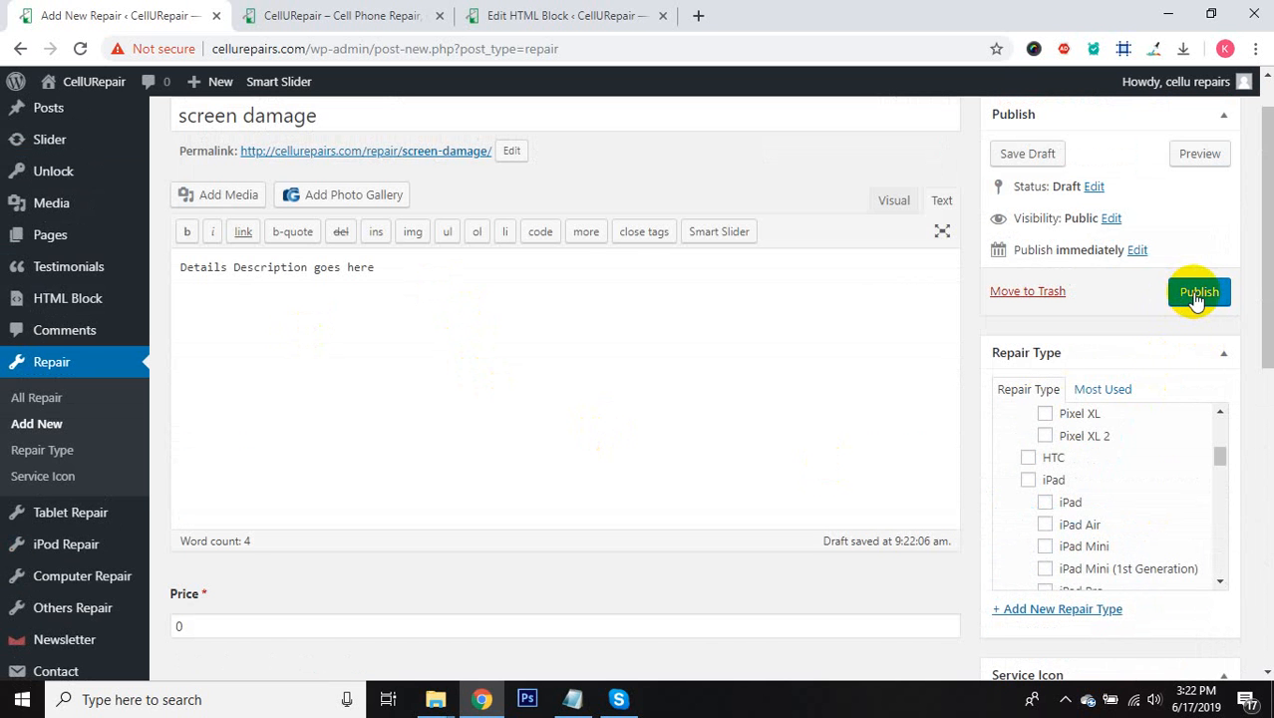
pyautogui.scroll(-4, 1151, 525)
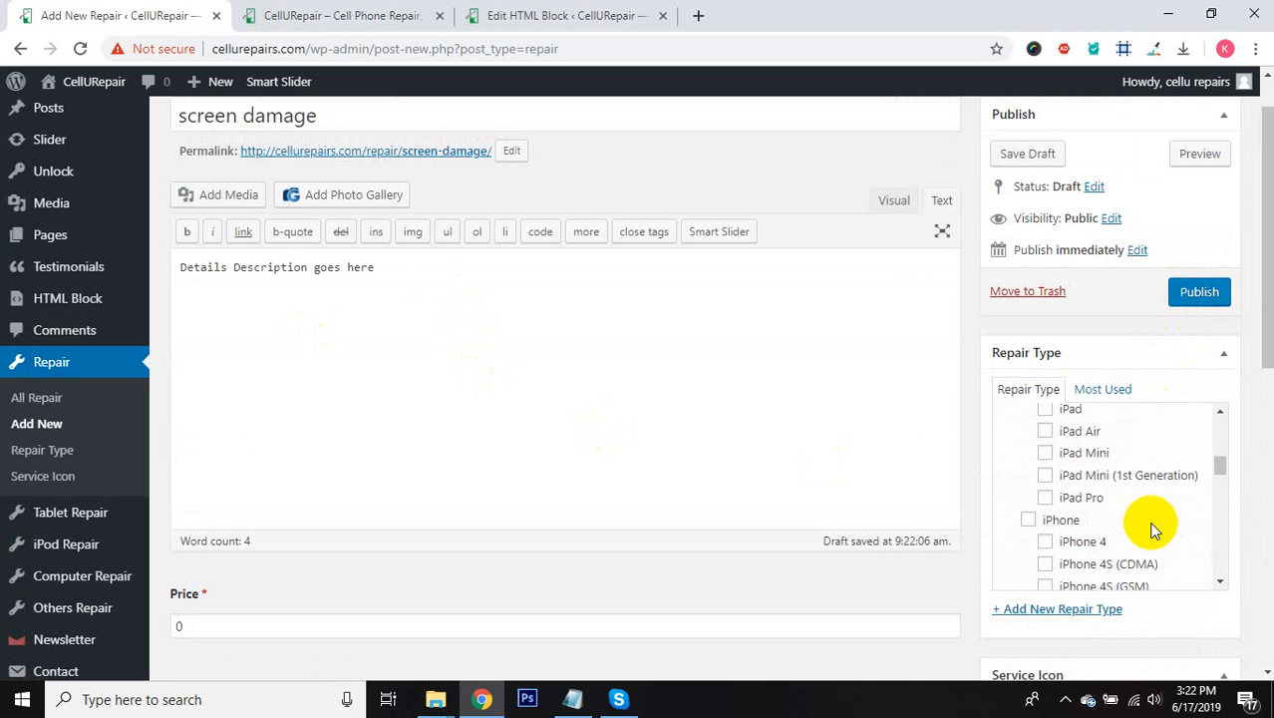
pyautogui.scroll(4, 1084, 546)
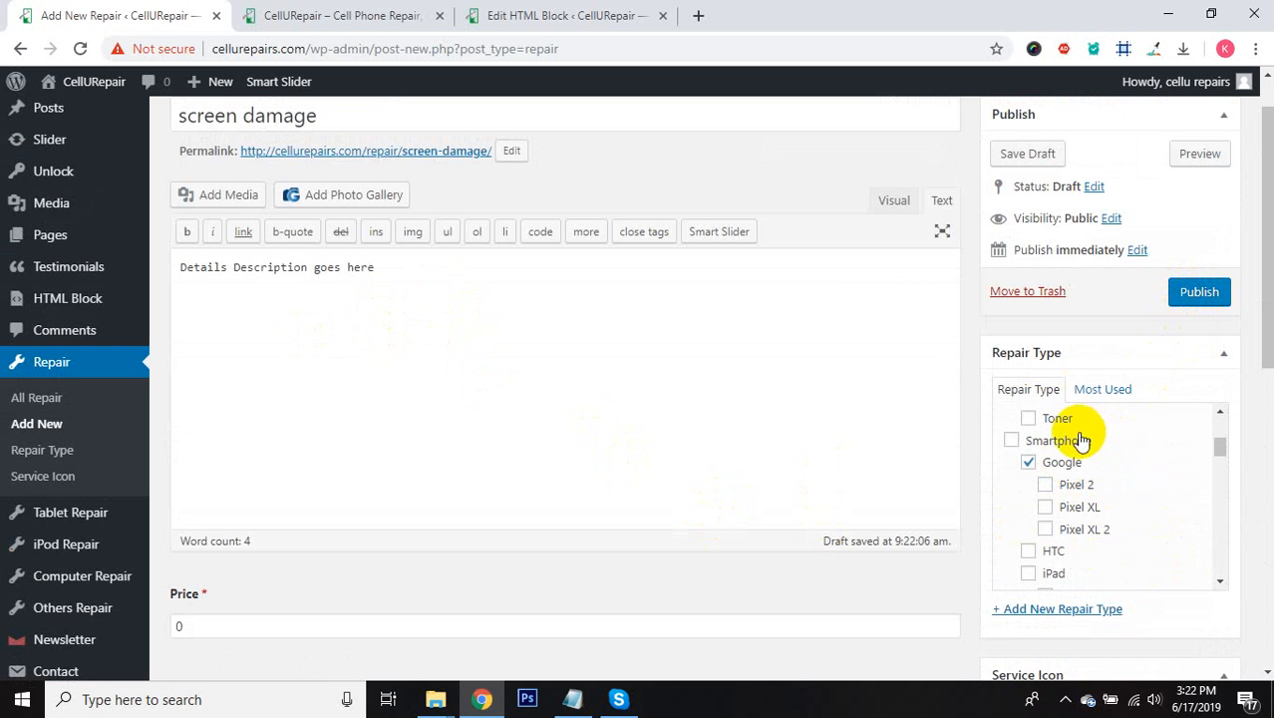
pyautogui.click(1218, 291)
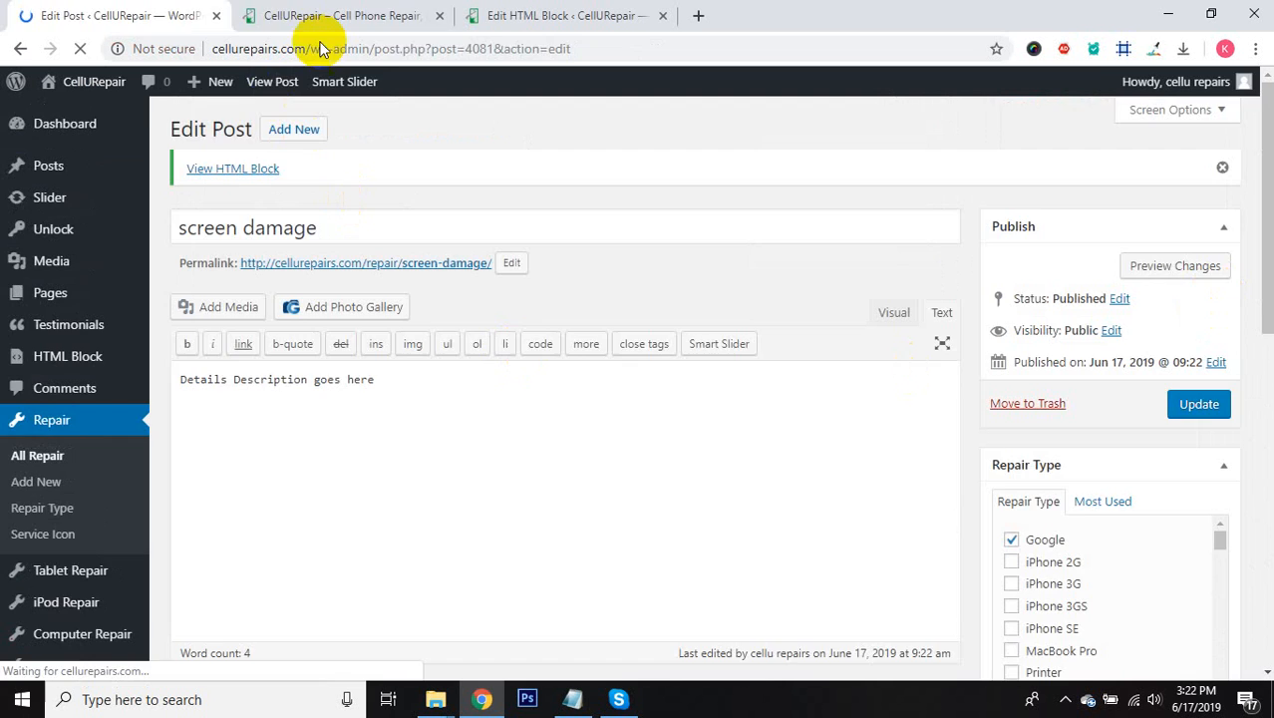
# Step: Reload the live site, view the Google phones under Smartphone Repair, and return to the Smartphone Repair page
pyautogui.click(334, 18)
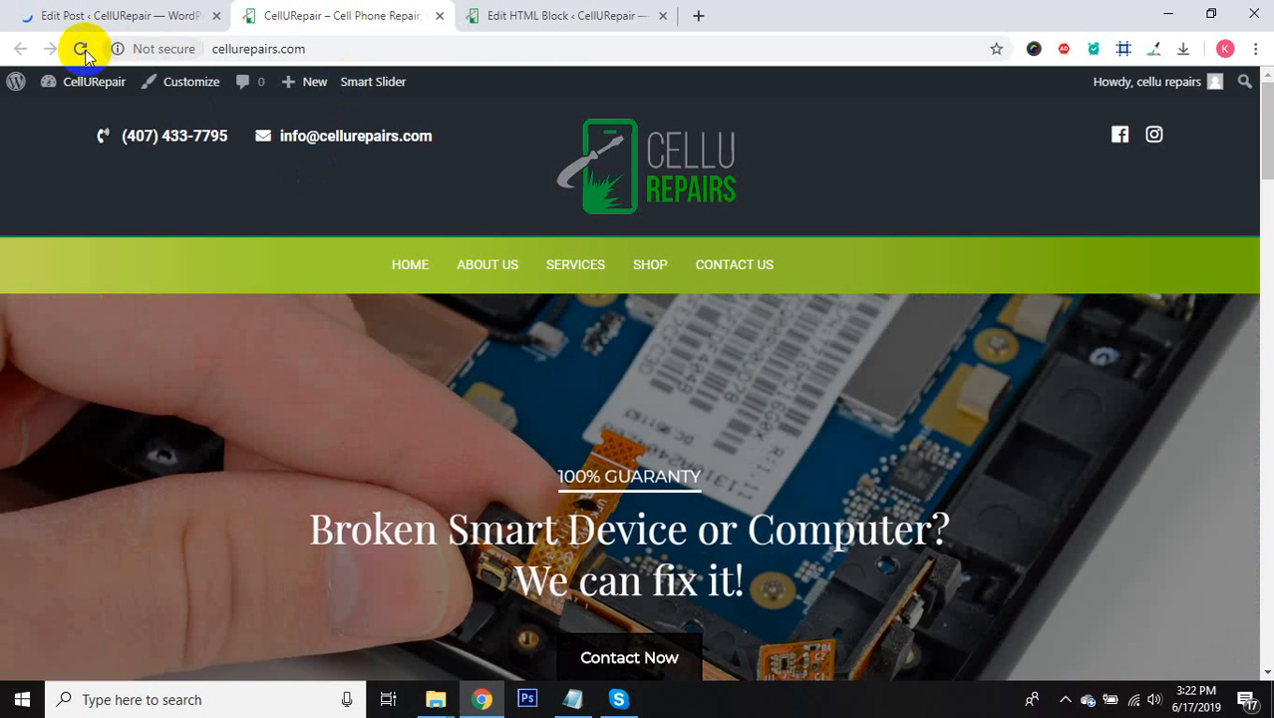
pyautogui.click(79, 48)
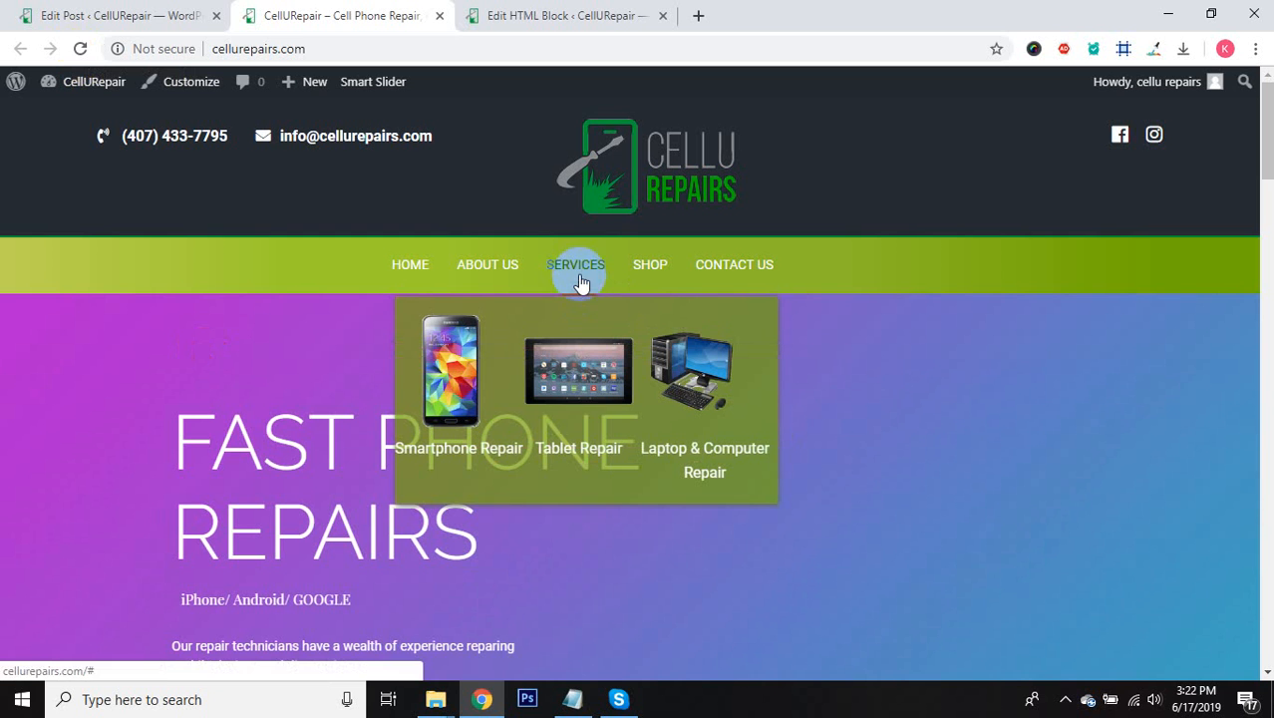
pyautogui.click(454, 365)
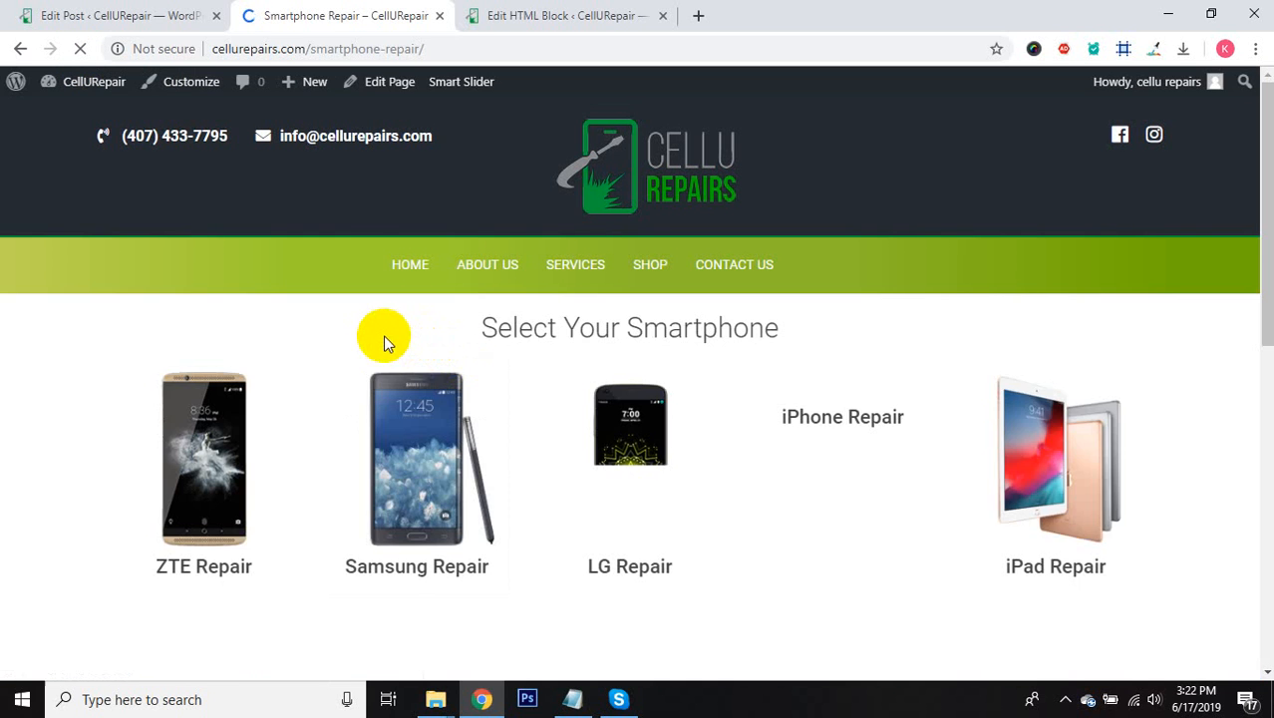
pyautogui.scroll(-3, 847, 394)
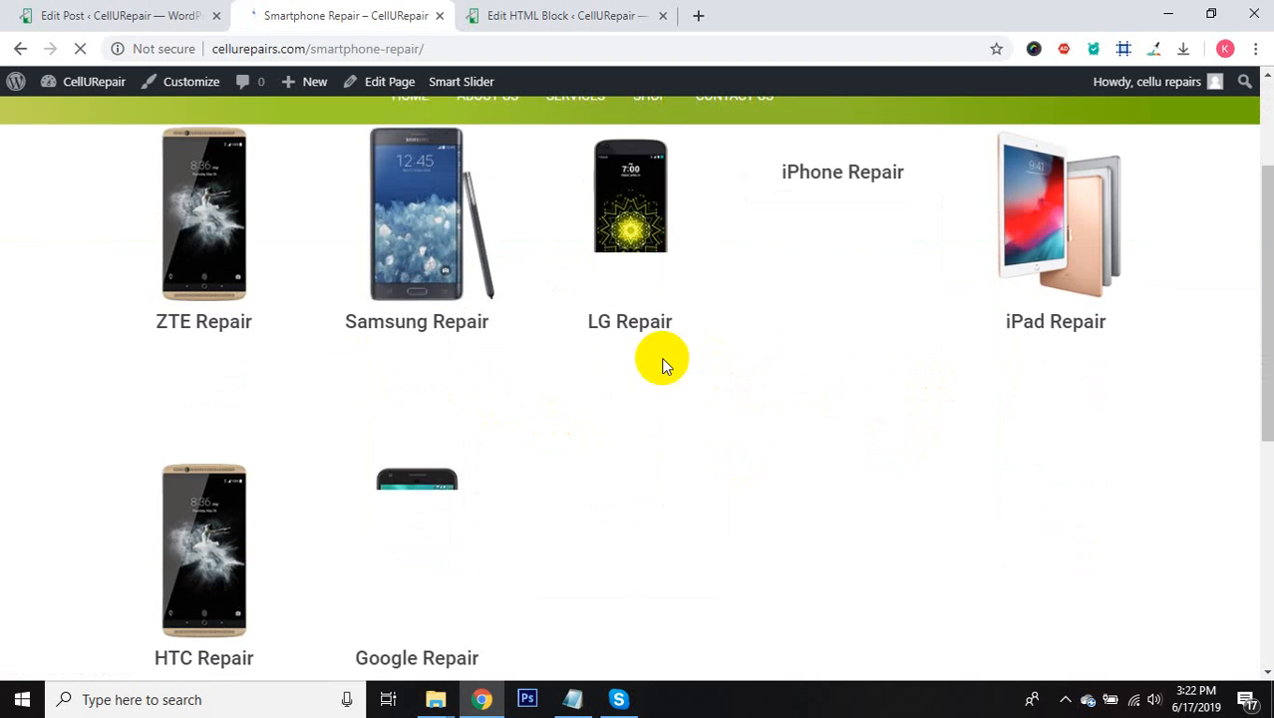
pyautogui.scroll(-1, 662, 362)
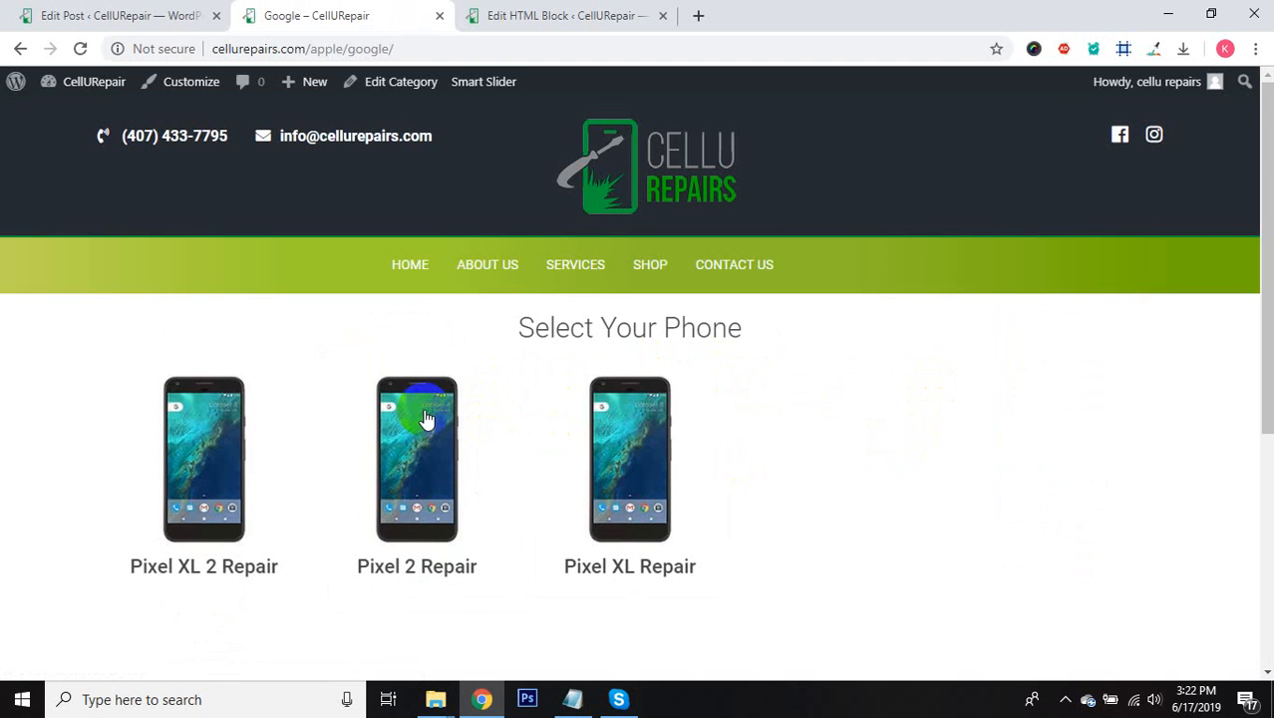
pyautogui.scroll(-3, 424, 419)
pyautogui.scroll(2, 423, 419)
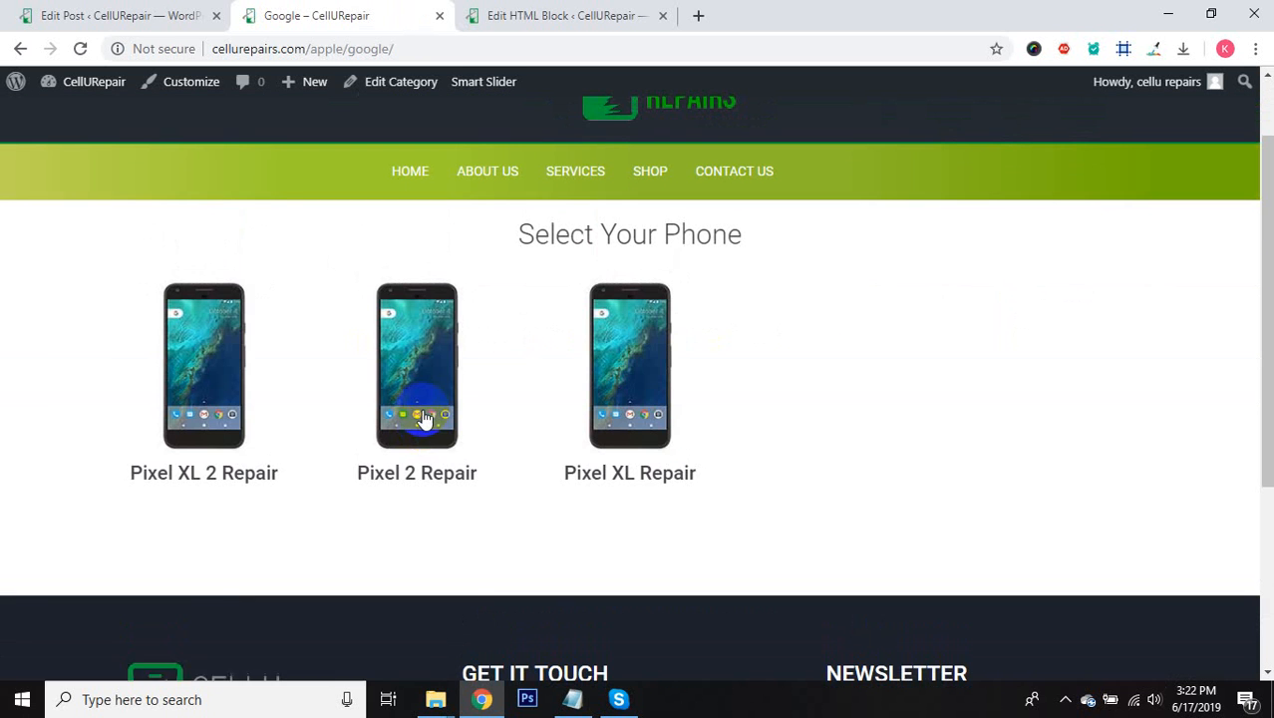
pyautogui.moveTo(596, 180)
pyautogui.click(450, 286)
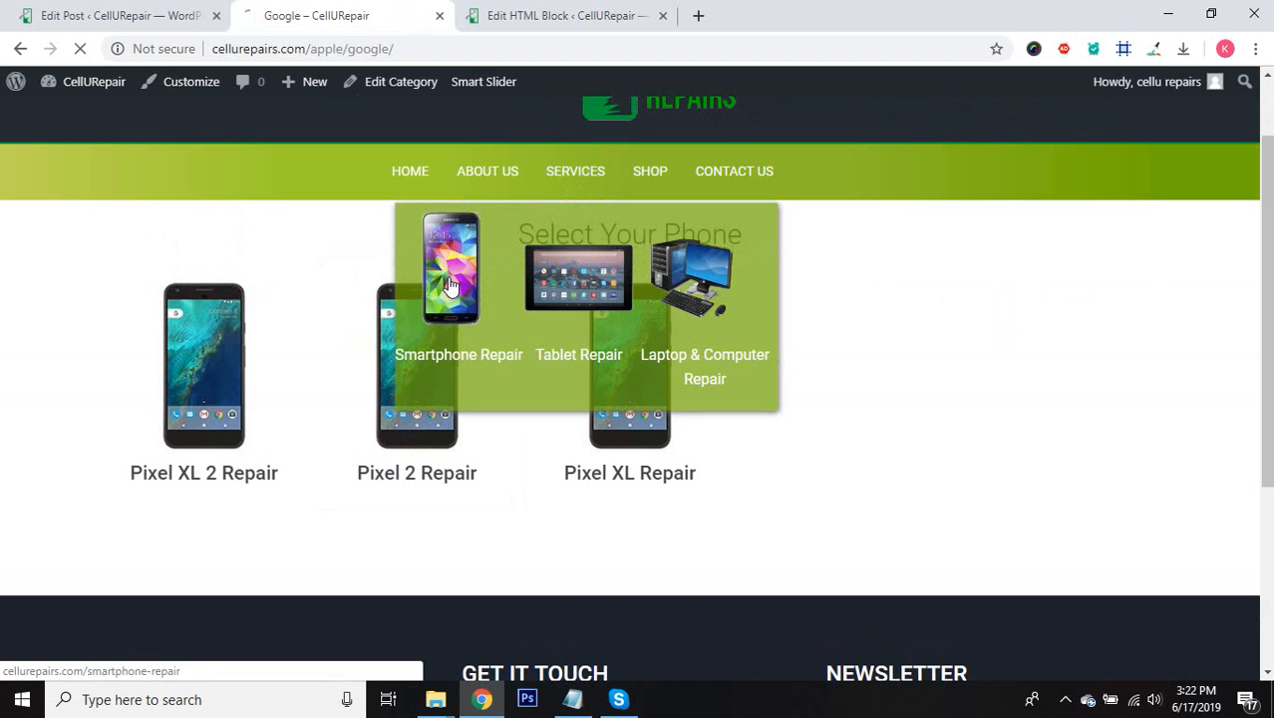
# Step: Check the Repair Type categories assigned to the screen damage repair in its editor
pyautogui.click(114, 15)
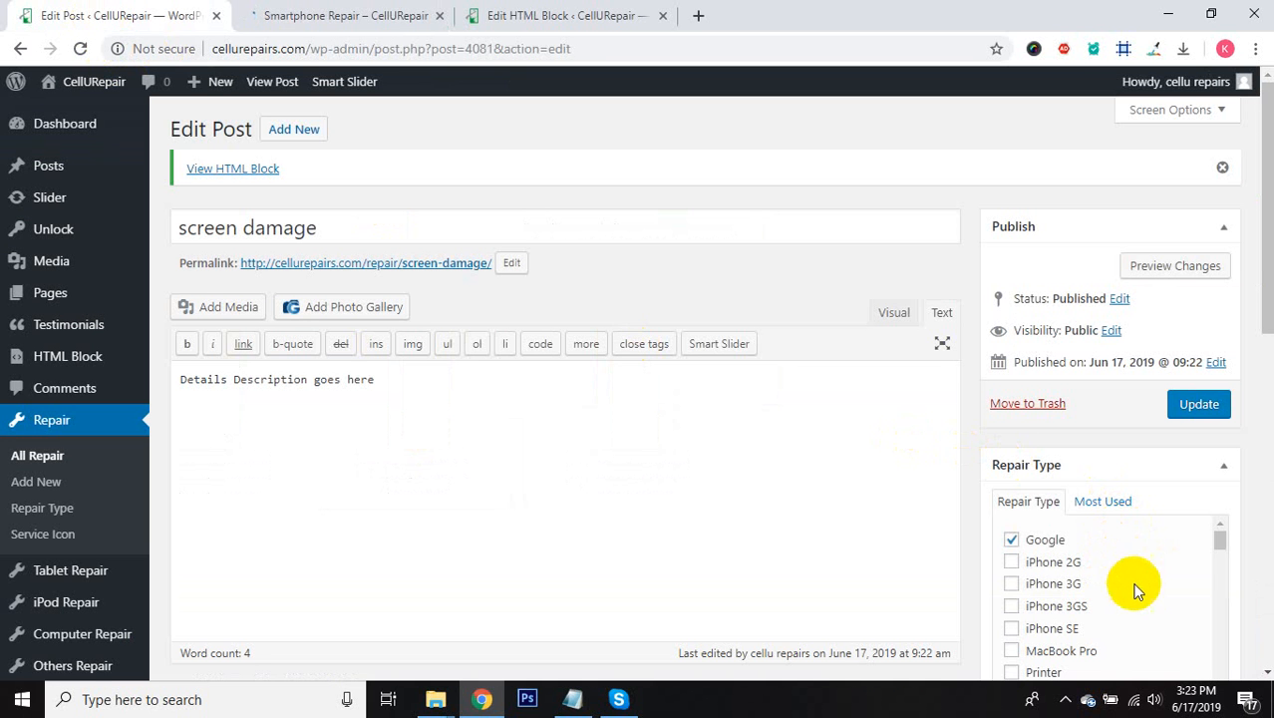
pyautogui.scroll(-1, 1166, 583)
pyautogui.scroll(1, 1166, 583)
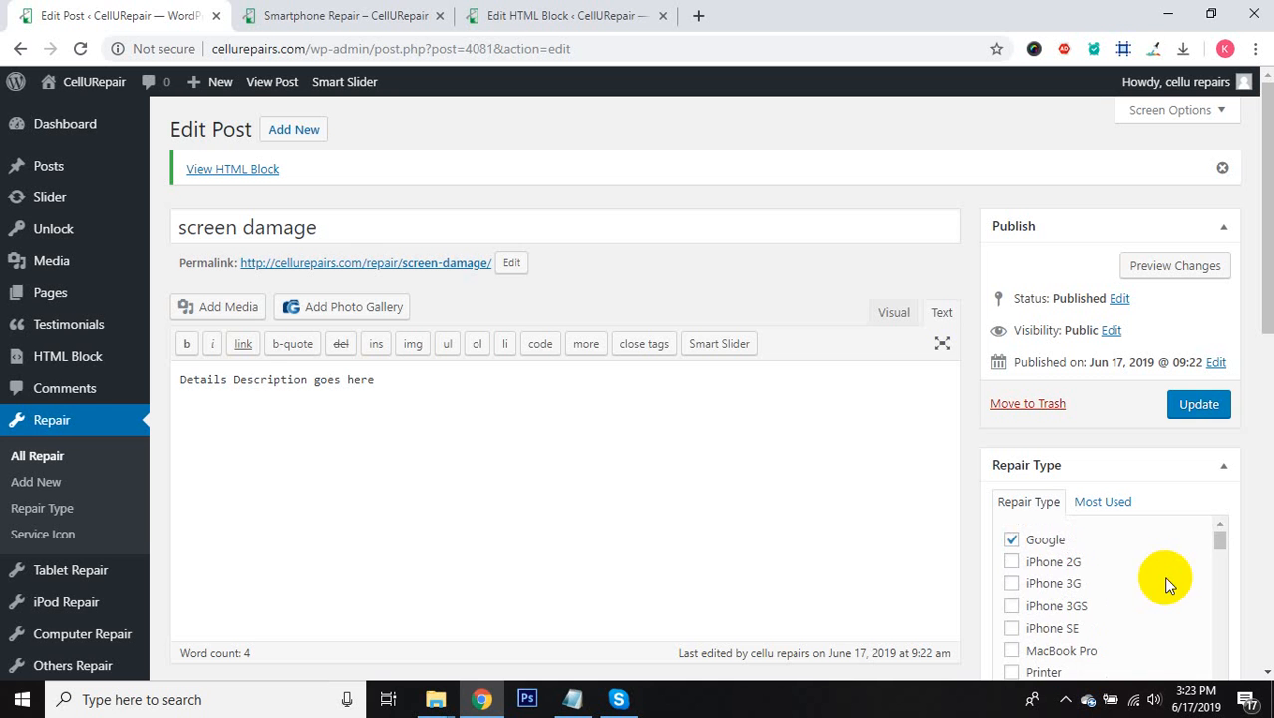
pyautogui.scroll(-3, 1218, 568)
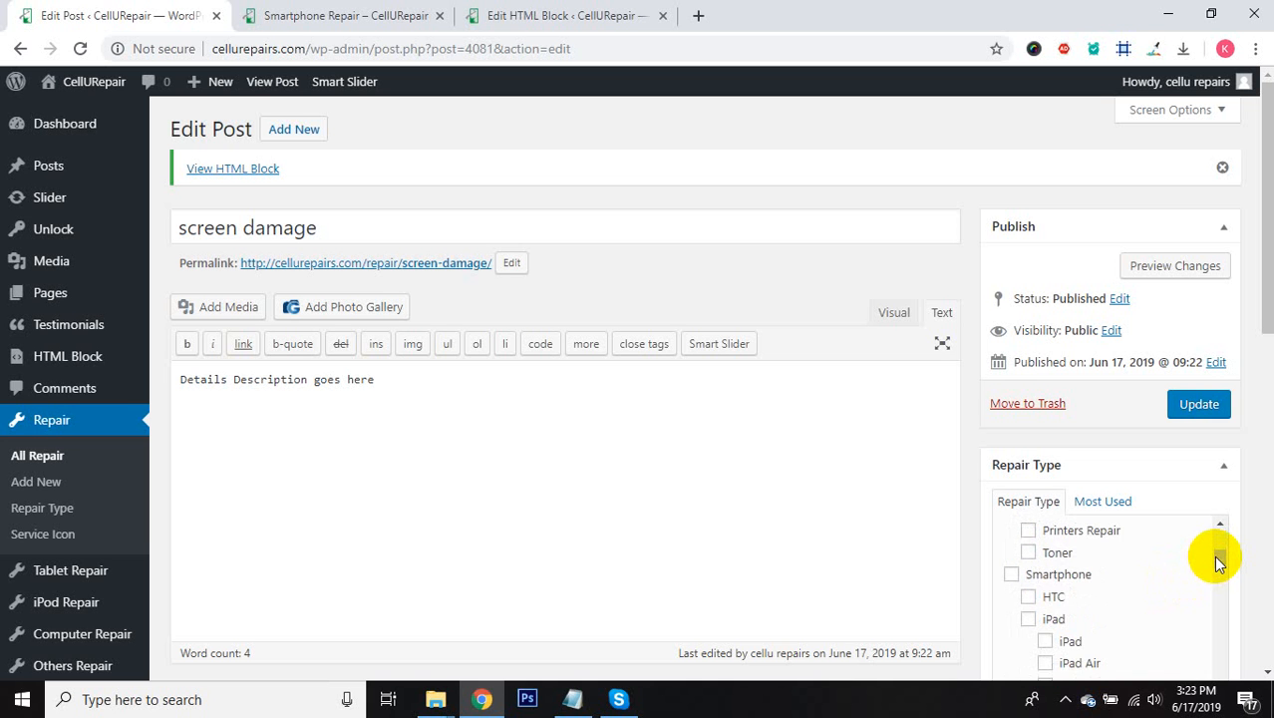
pyautogui.scroll(4, 1216, 556)
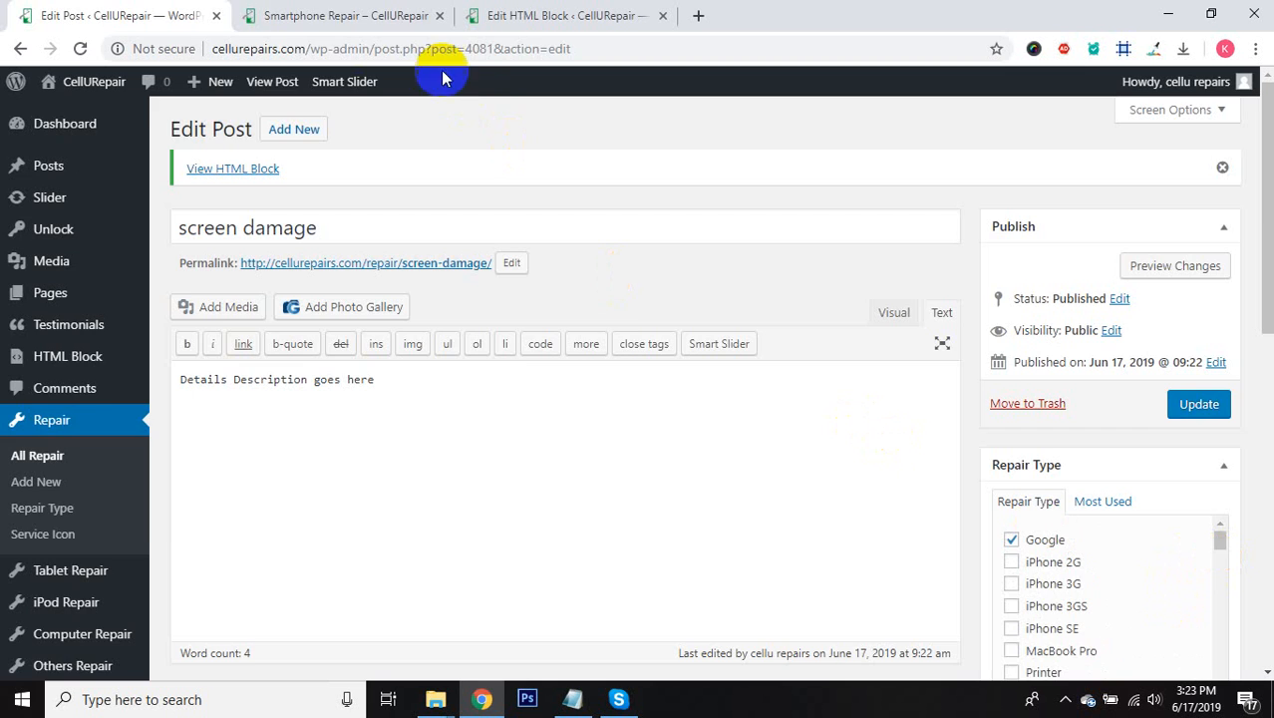
# Step: On the live site, open Google Repair from the smartphone list and view the Pixel XL 2 and Pixel XL repair pages
pyautogui.click(306, 24)
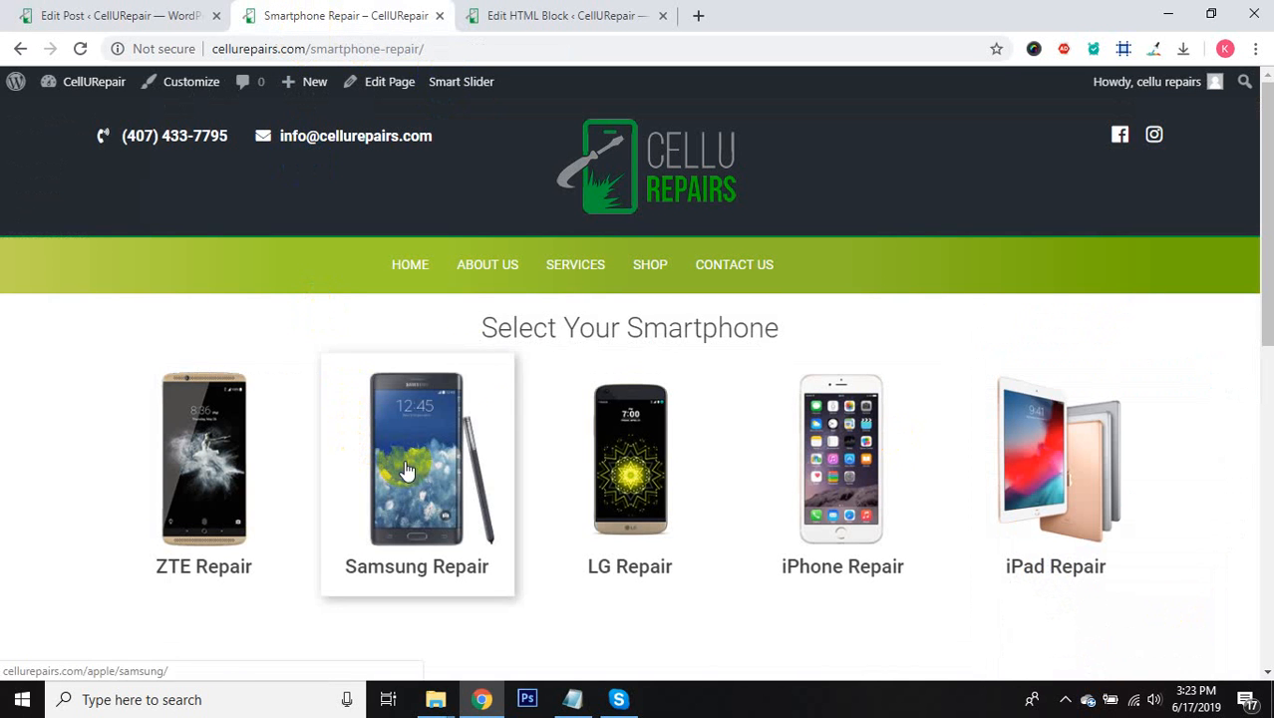
pyautogui.click(555, 271)
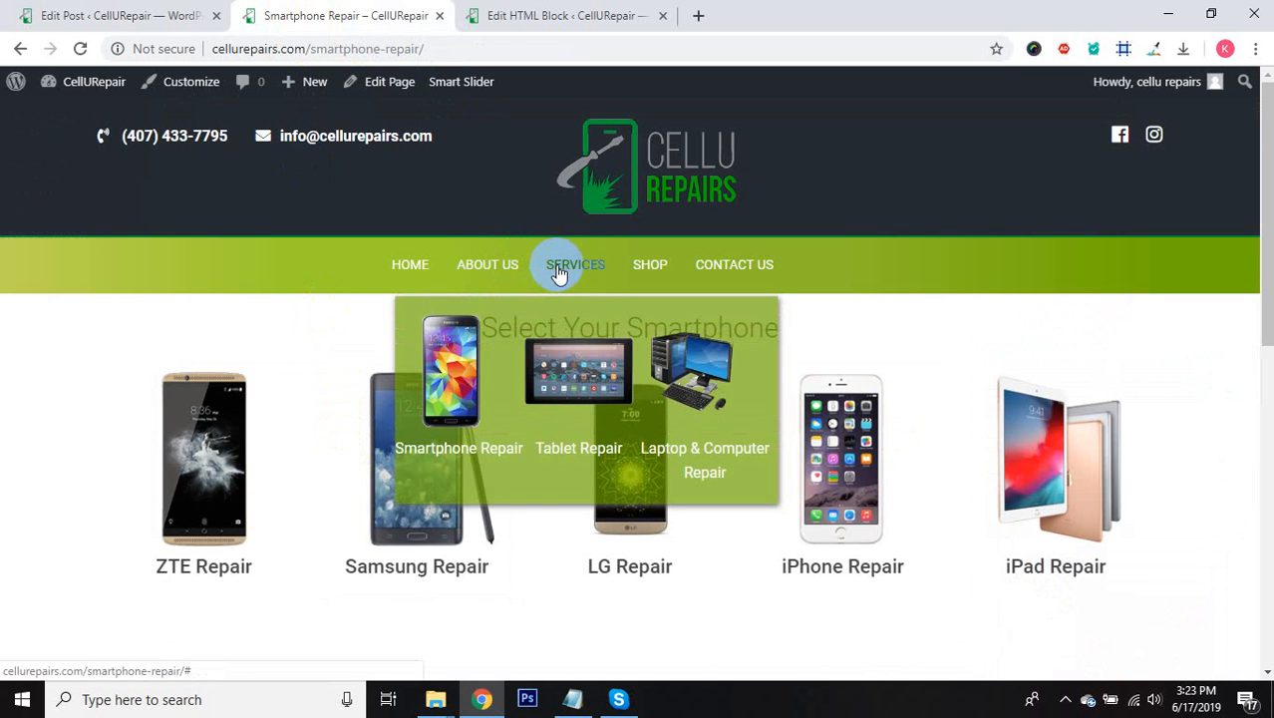
pyautogui.scroll(-5, 137, 469)
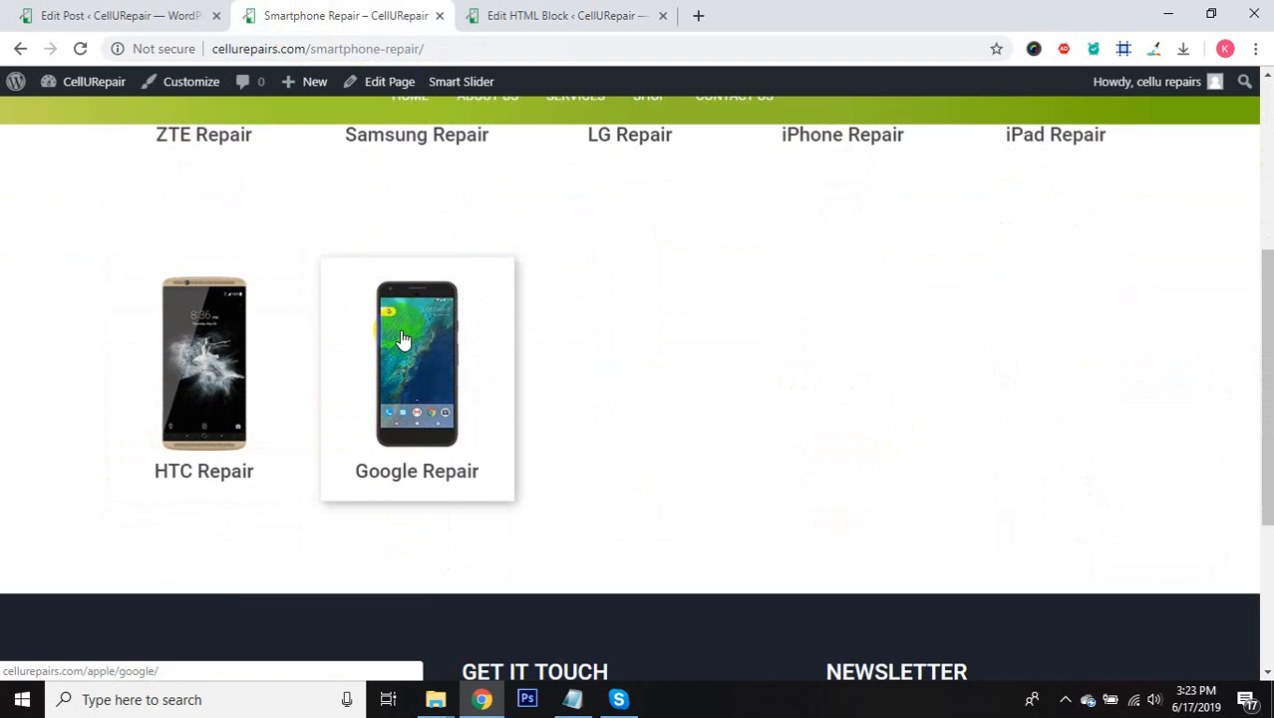
pyautogui.click(403, 339)
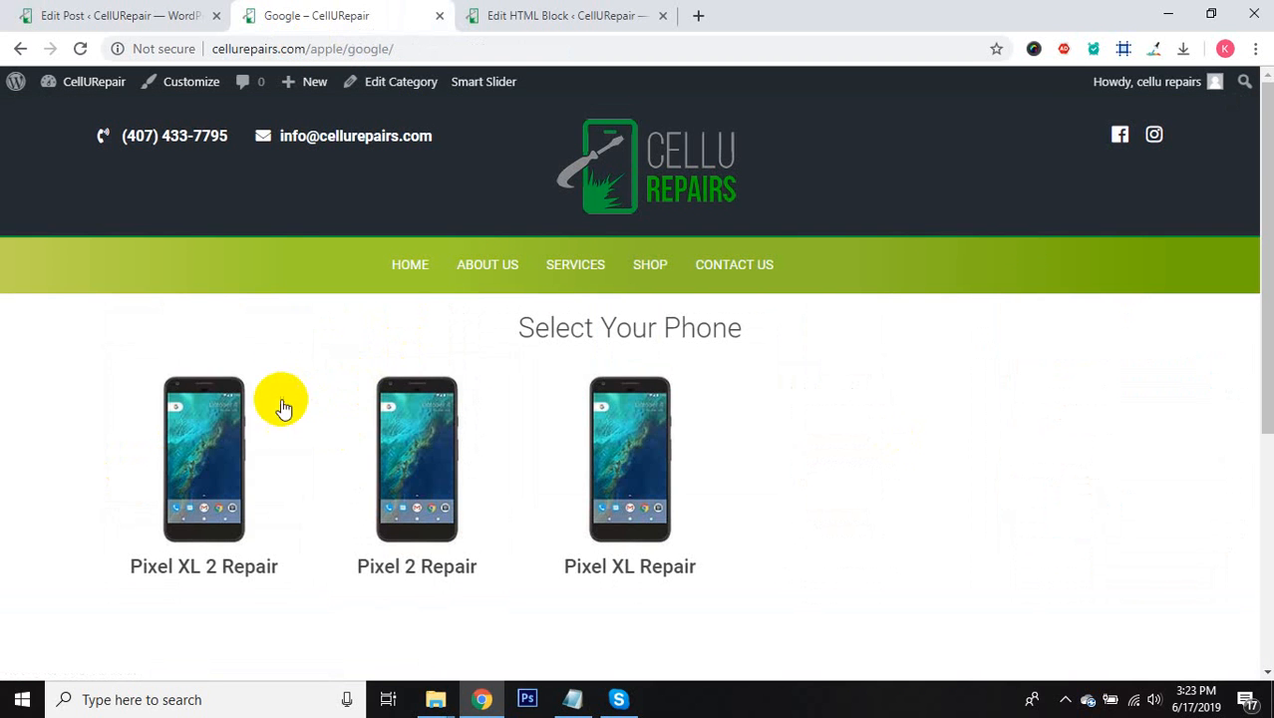
pyautogui.click(196, 447)
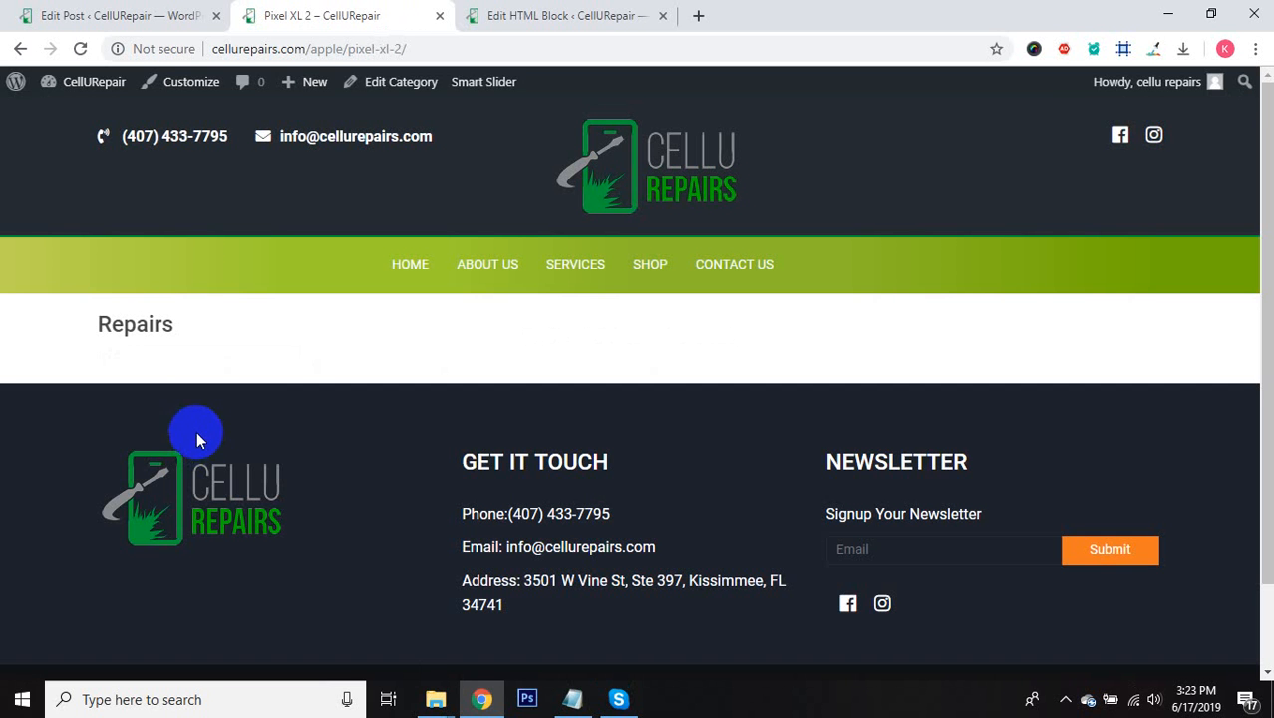
pyautogui.click(20, 48)
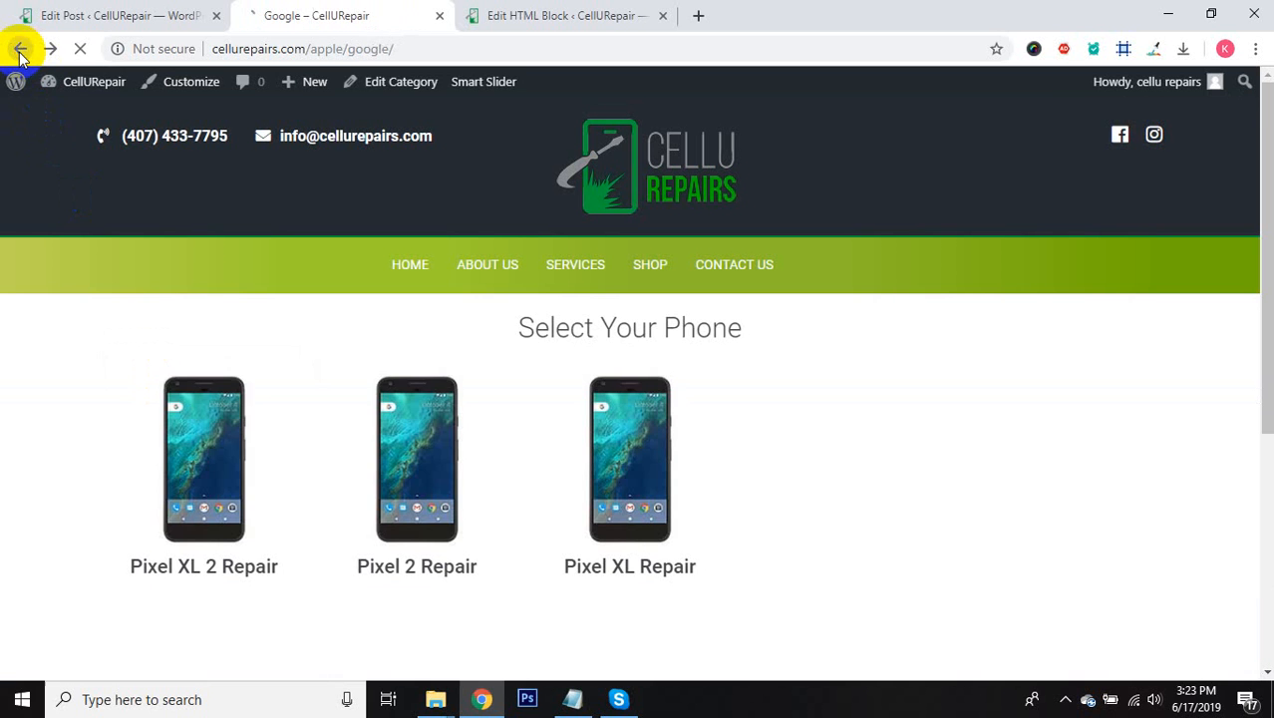
pyautogui.click(626, 483)
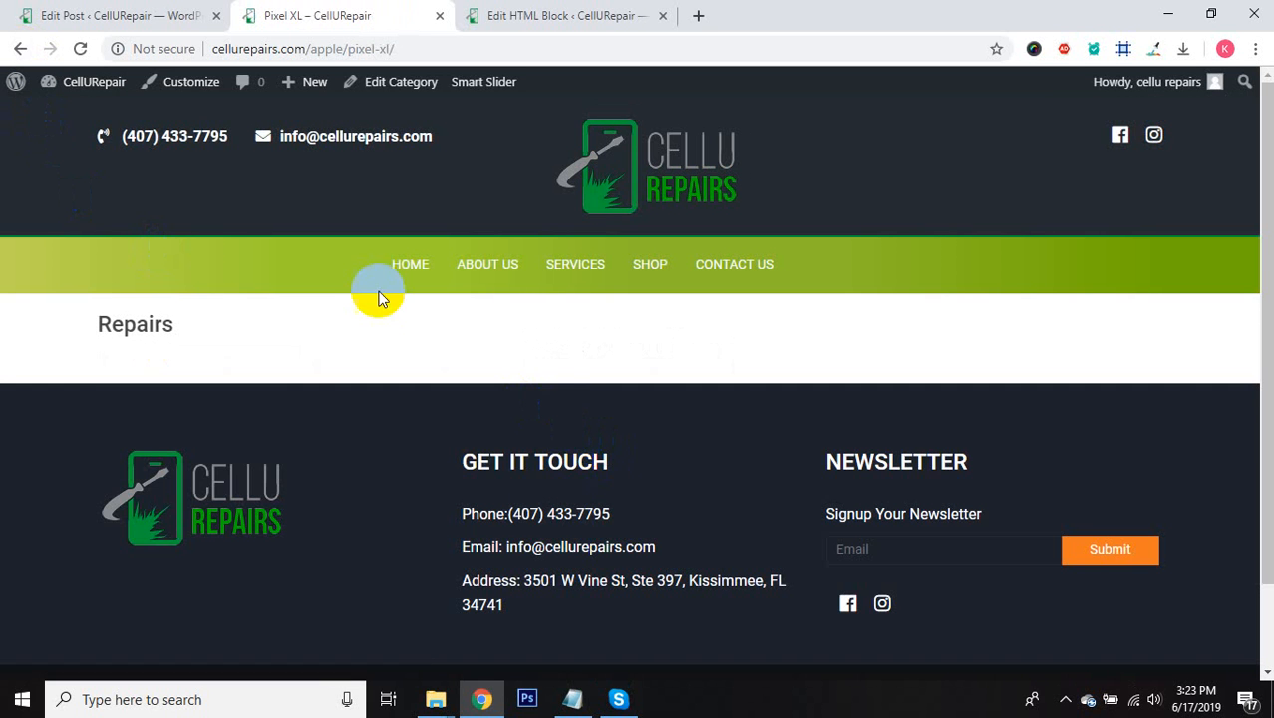
# Step: Return to the screen damage repair's editor and examine the full Repair Type list, including the Smartphone models, and the settings below it
pyautogui.click(112, 14)
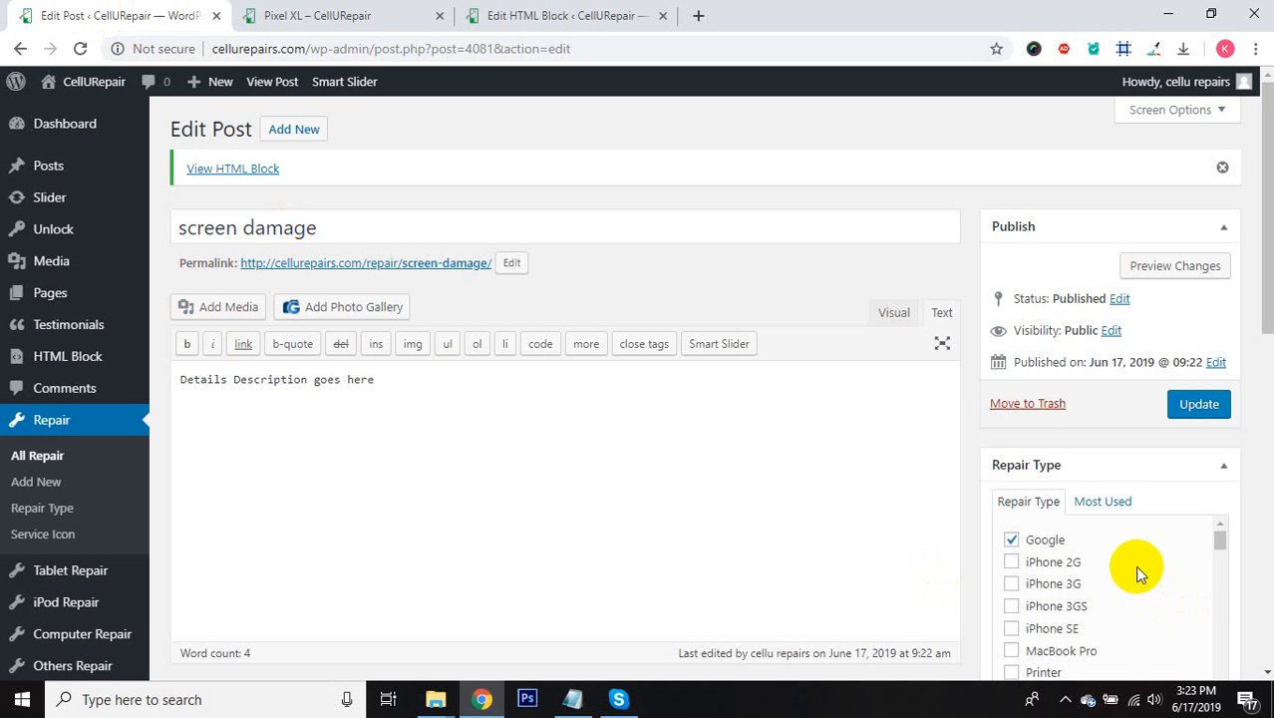
pyautogui.scroll(-2, 1139, 574)
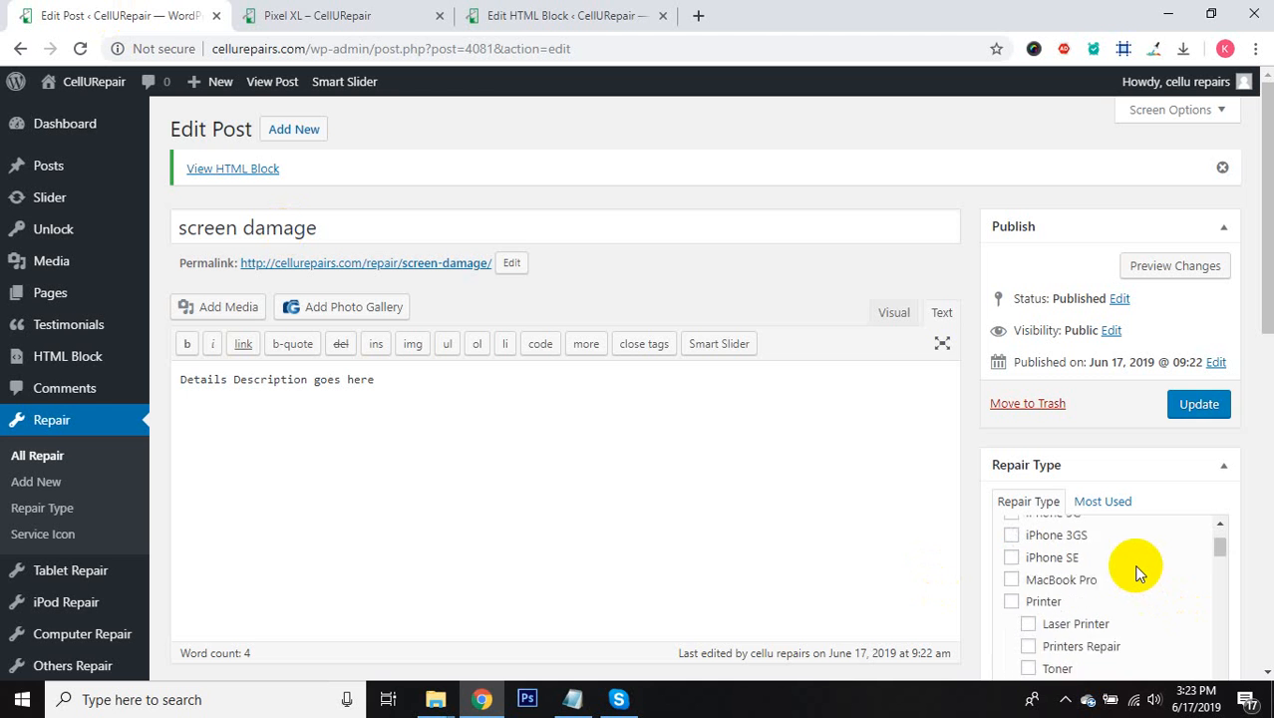
pyautogui.scroll(-2, 1139, 573)
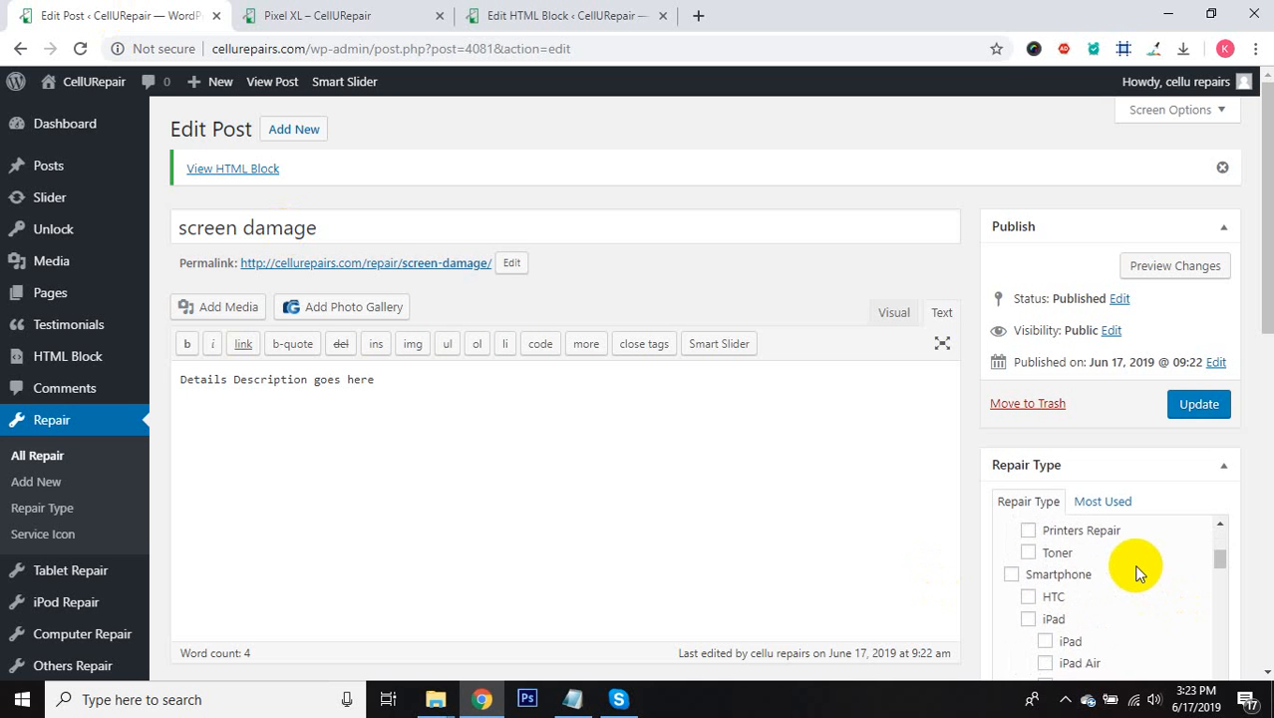
pyautogui.scroll(-2, 1139, 573)
pyautogui.scroll(-4, 1139, 573)
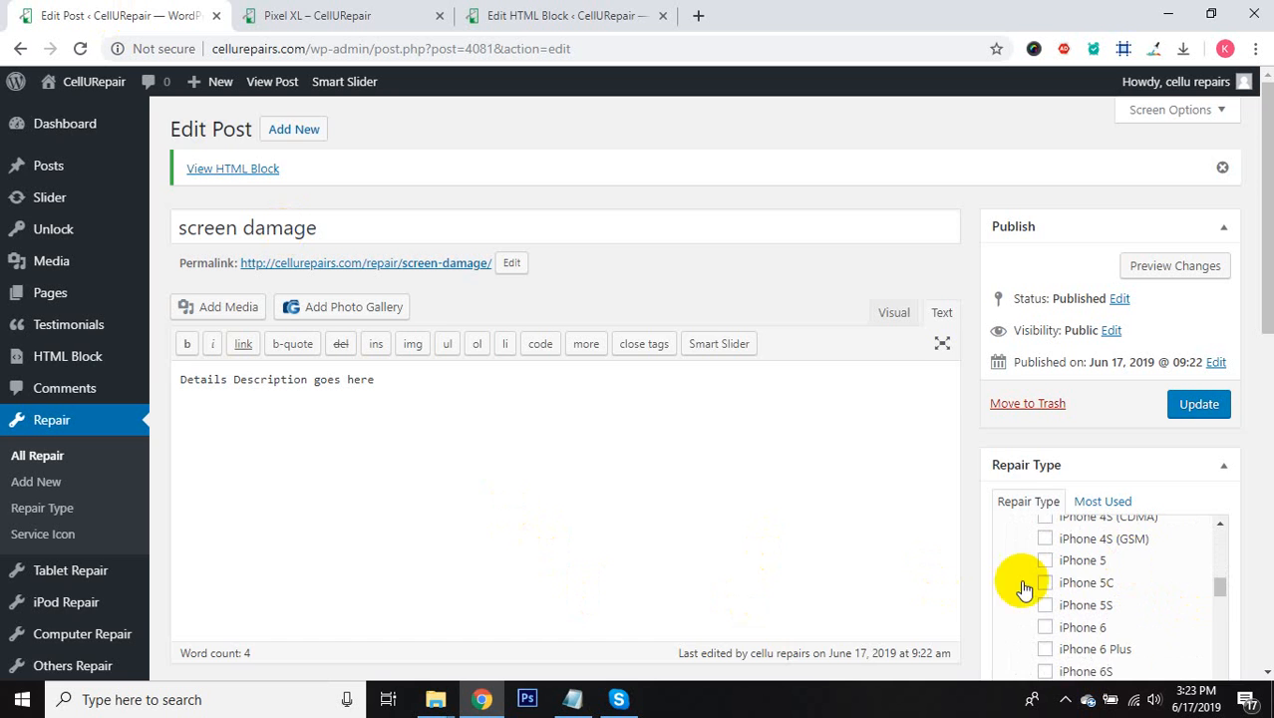
pyautogui.scroll(-1, 1240, 598)
pyautogui.scroll(-2, 1206, 575)
pyautogui.scroll(10, 1170, 552)
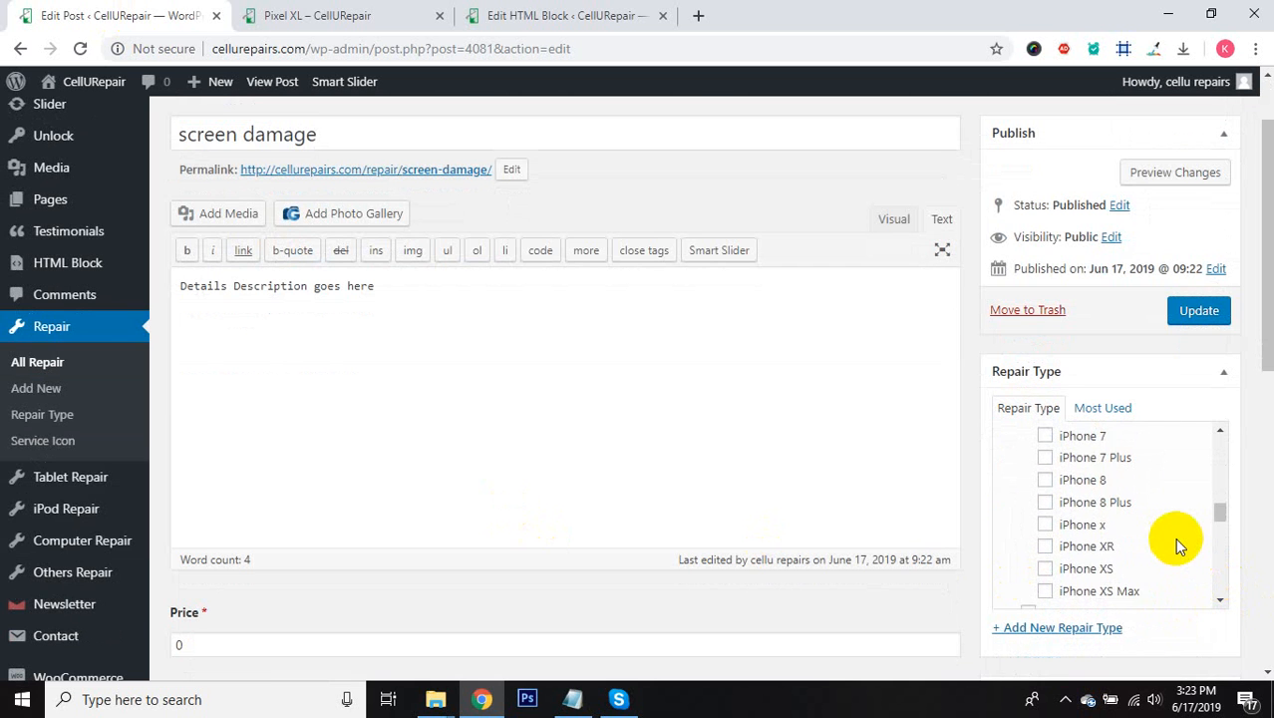
pyautogui.scroll(4, 1174, 538)
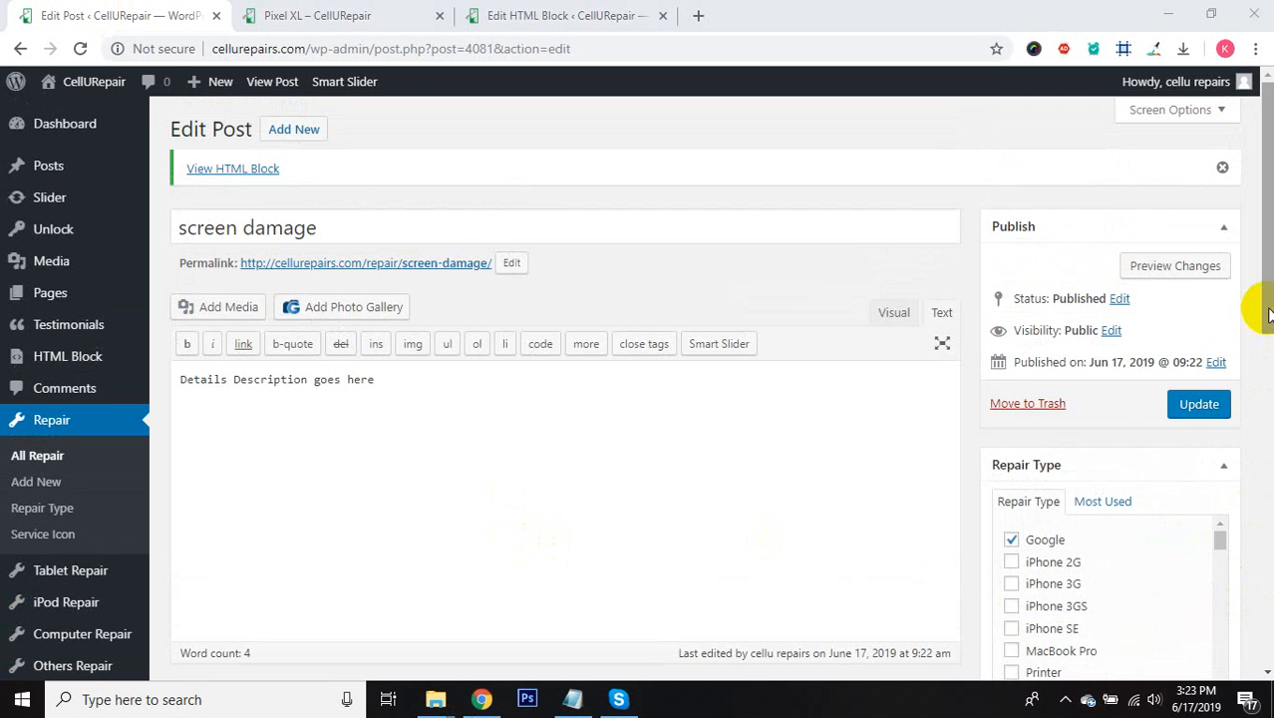
pyautogui.moveTo(1268, 315); pyautogui.dragTo(1264, 423)
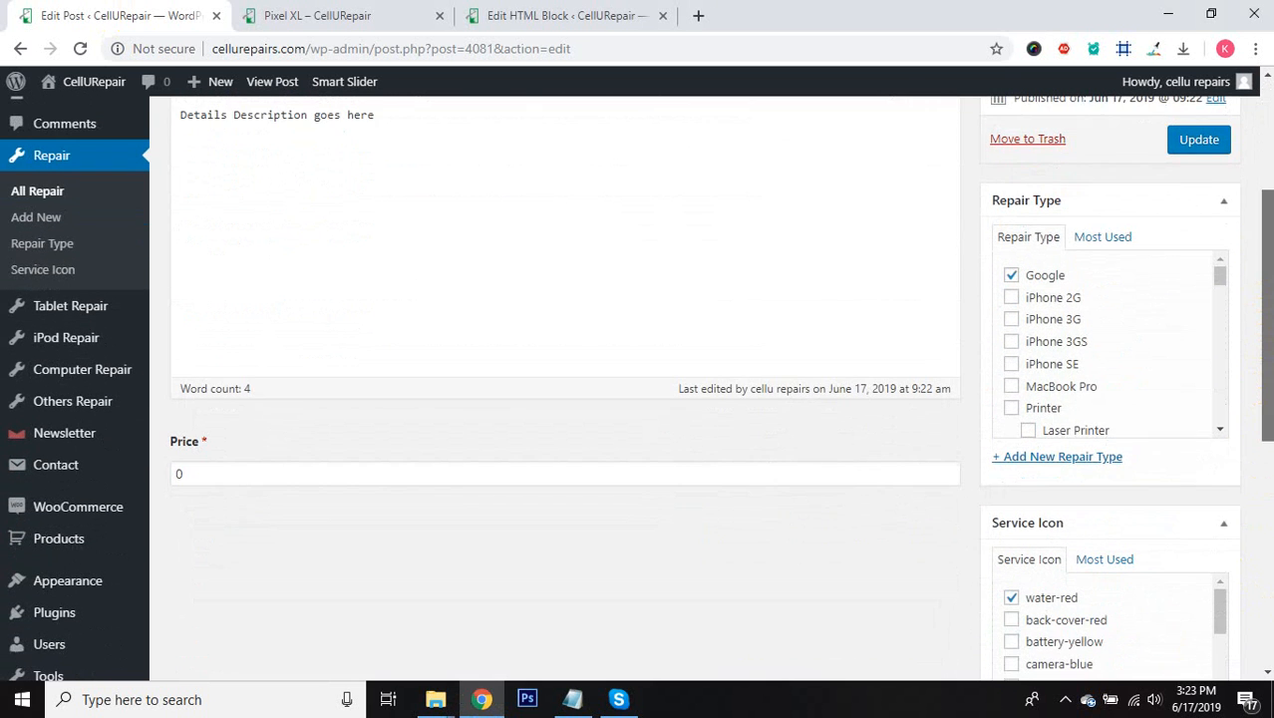
# Step: Replace the screen damage repair's Google type with Smartphone and its HTC subcategory, and update the post
pyautogui.scroll(-1, 1077, 369)
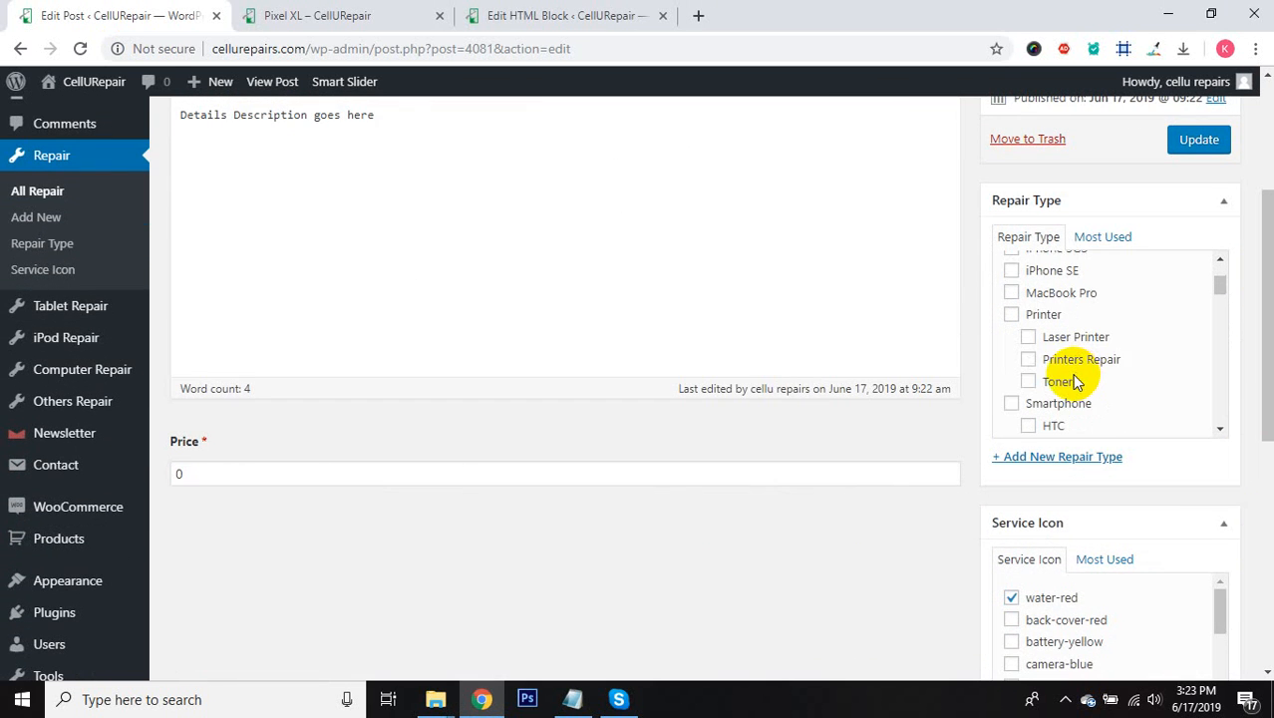
pyautogui.scroll(1, 1036, 363)
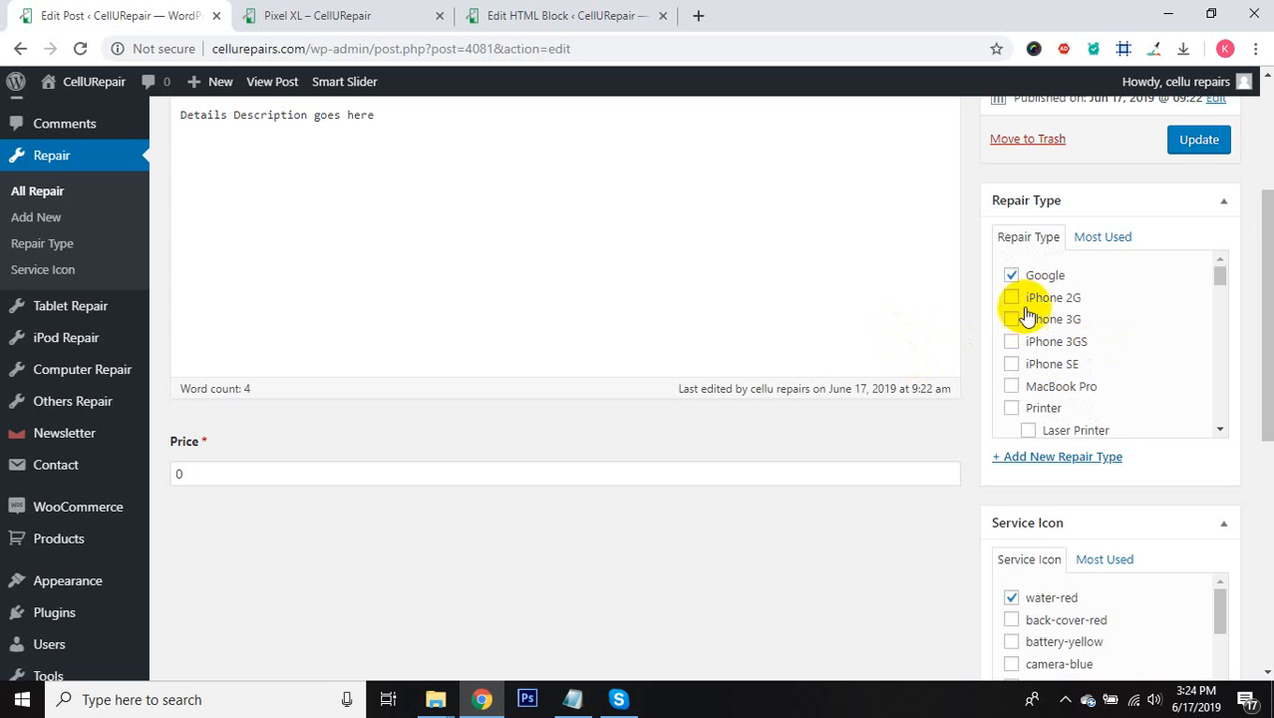
pyautogui.click(1011, 275)
pyautogui.scroll(-2, 1111, 363)
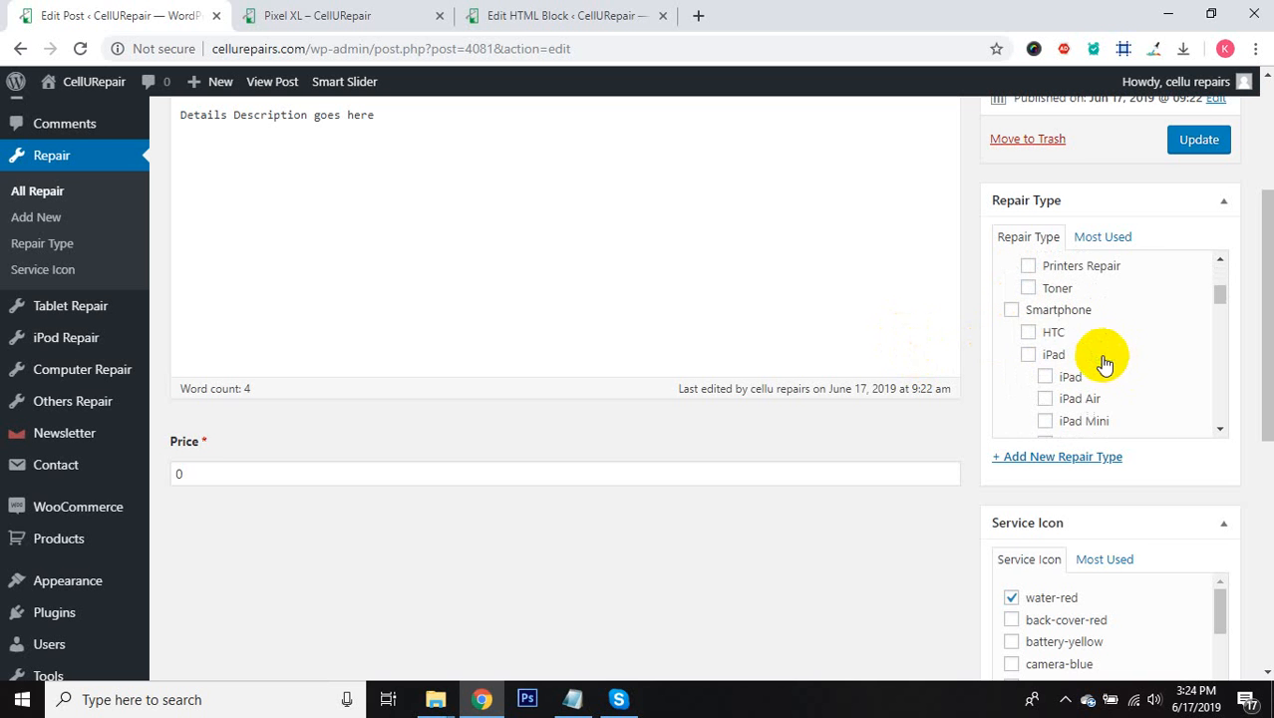
pyautogui.click(1011, 310)
pyautogui.scroll(-1, 1086, 348)
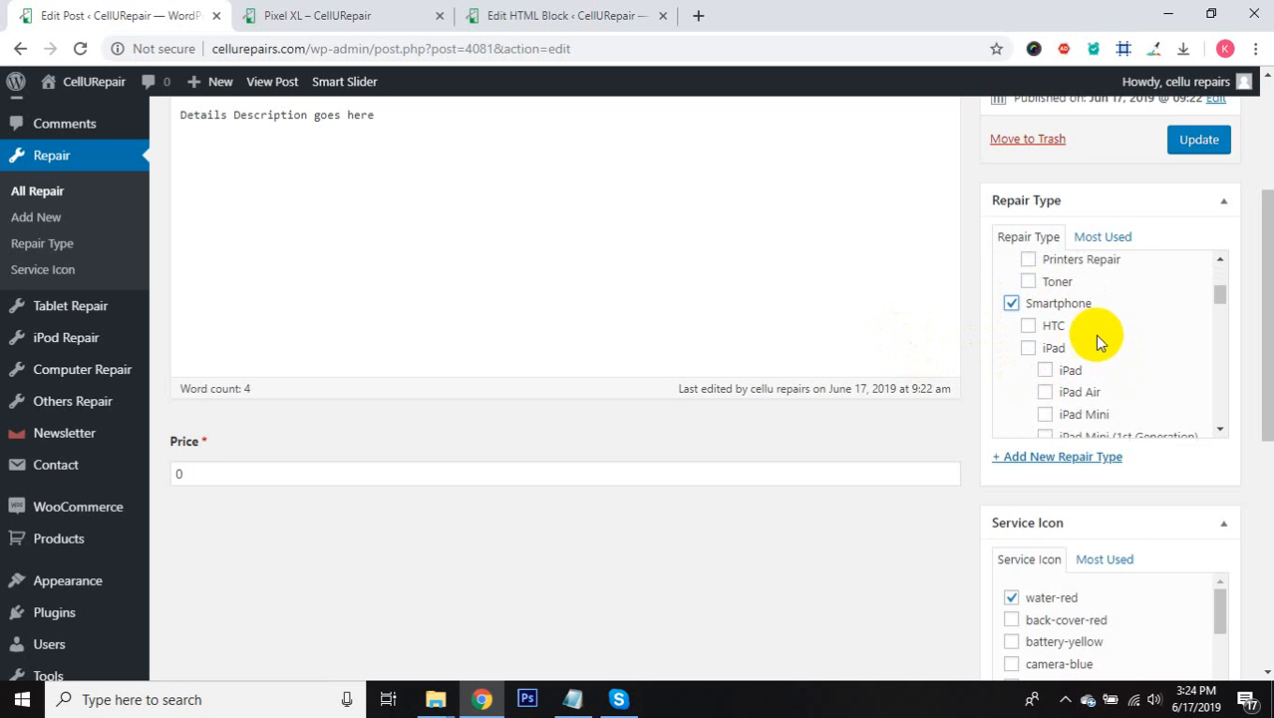
pyautogui.scroll(-2, 1096, 342)
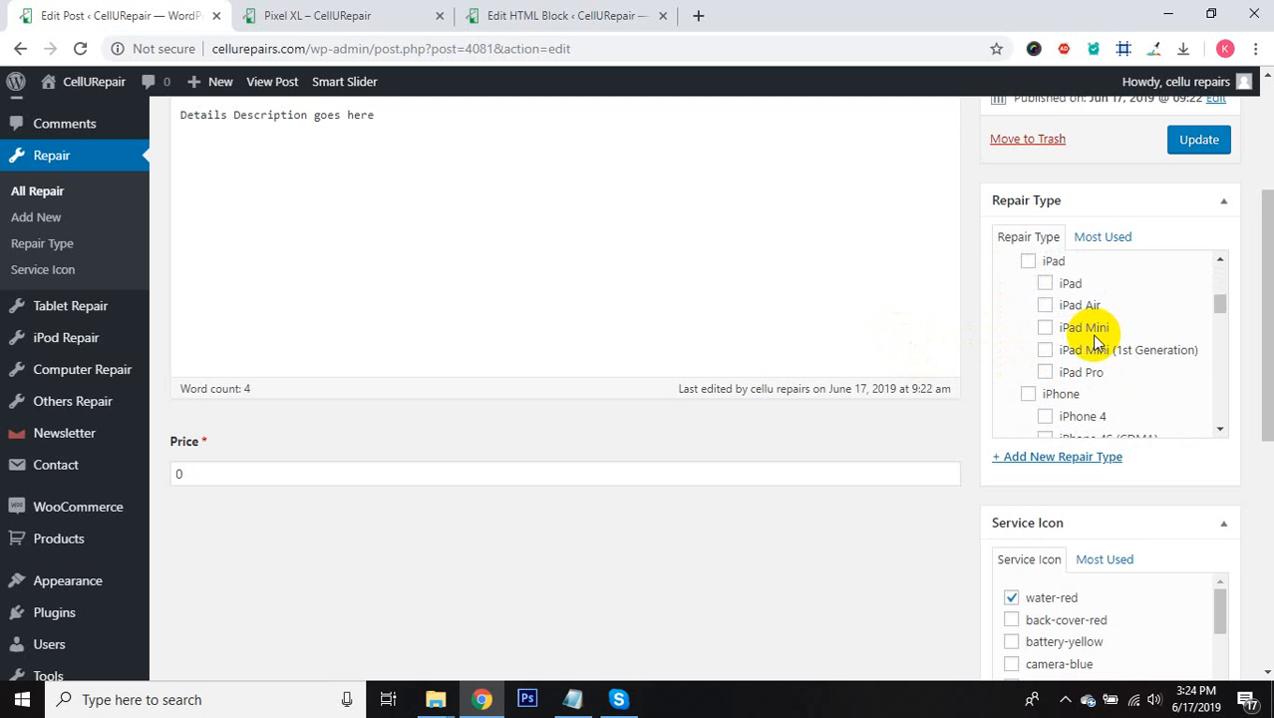
pyautogui.scroll(2, 1097, 342)
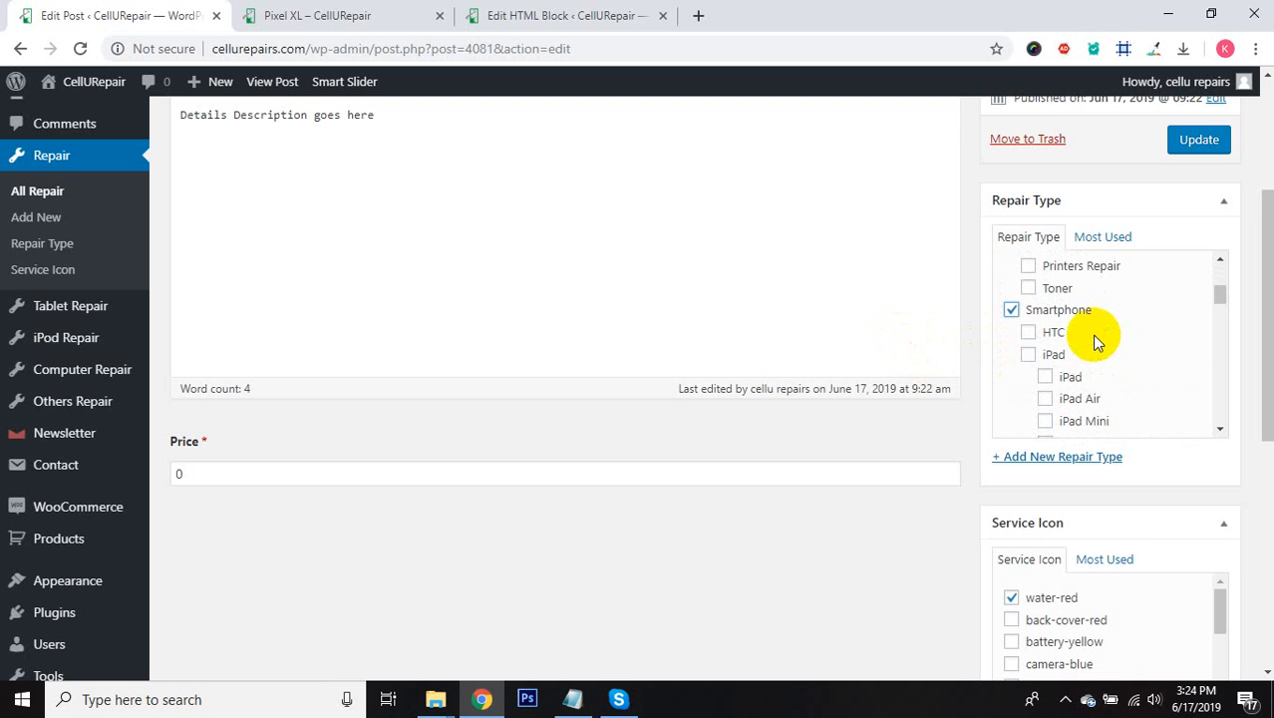
pyautogui.click(1028, 333)
pyautogui.click(1193, 146)
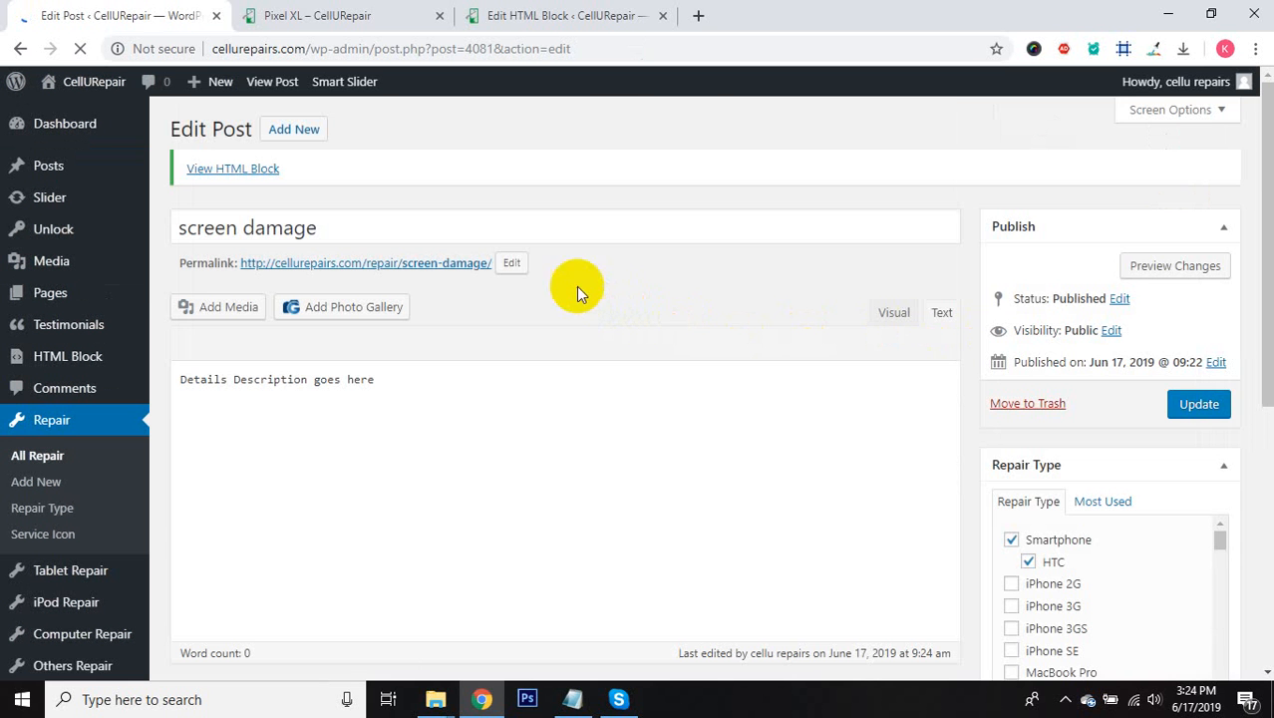
# Step: On the live site, open Smartphone Repair from the services and view the HTC Repair page
pyautogui.click(309, 15)
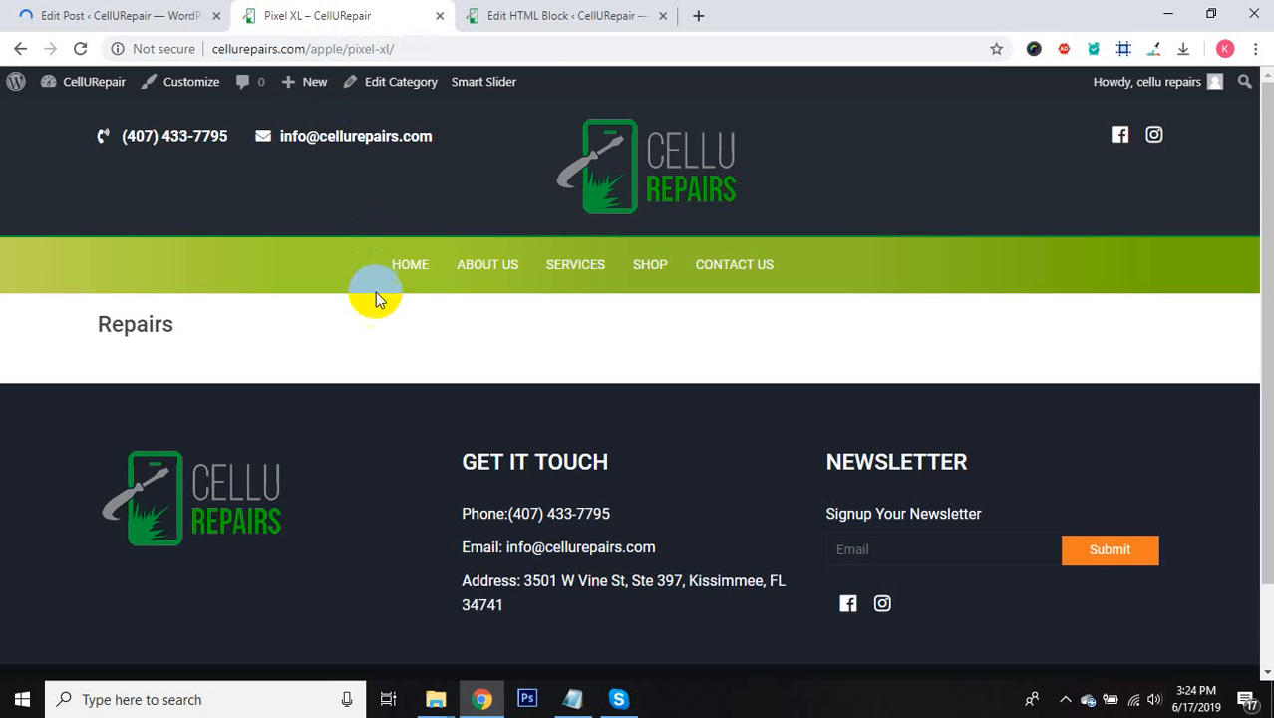
pyautogui.click(449, 281)
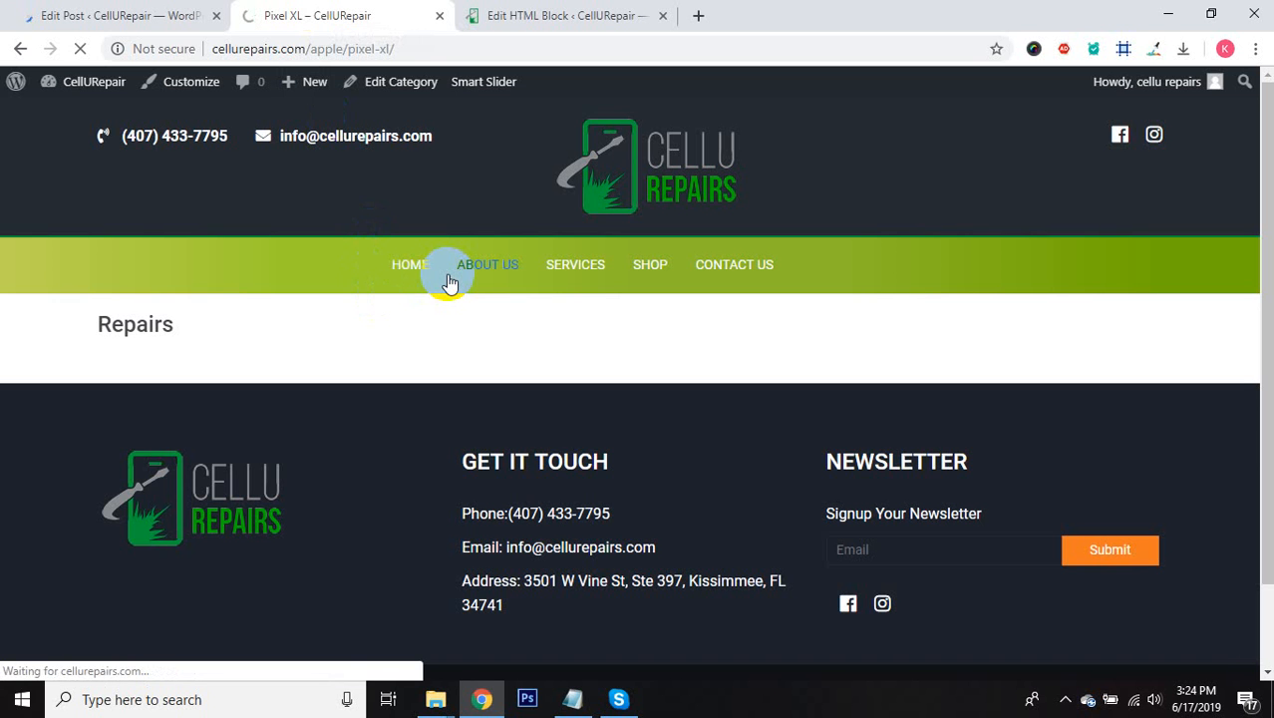
pyautogui.click(569, 275)
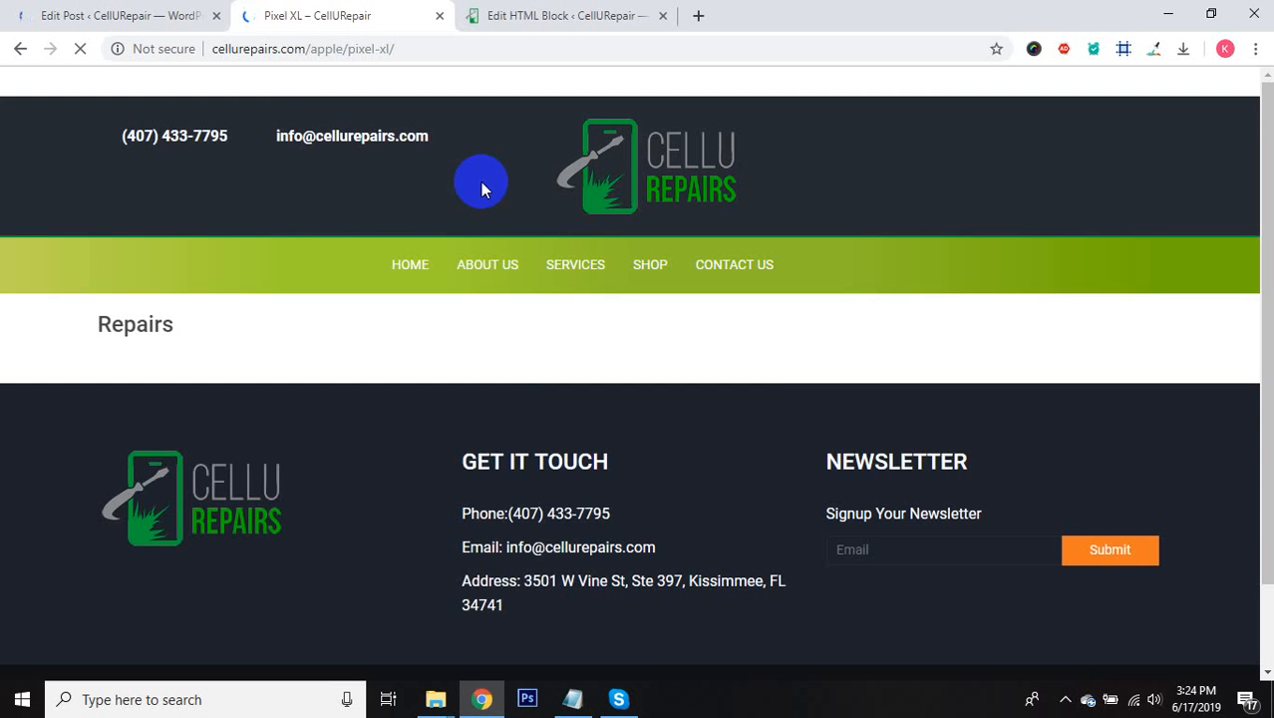
pyautogui.moveTo(592, 276)
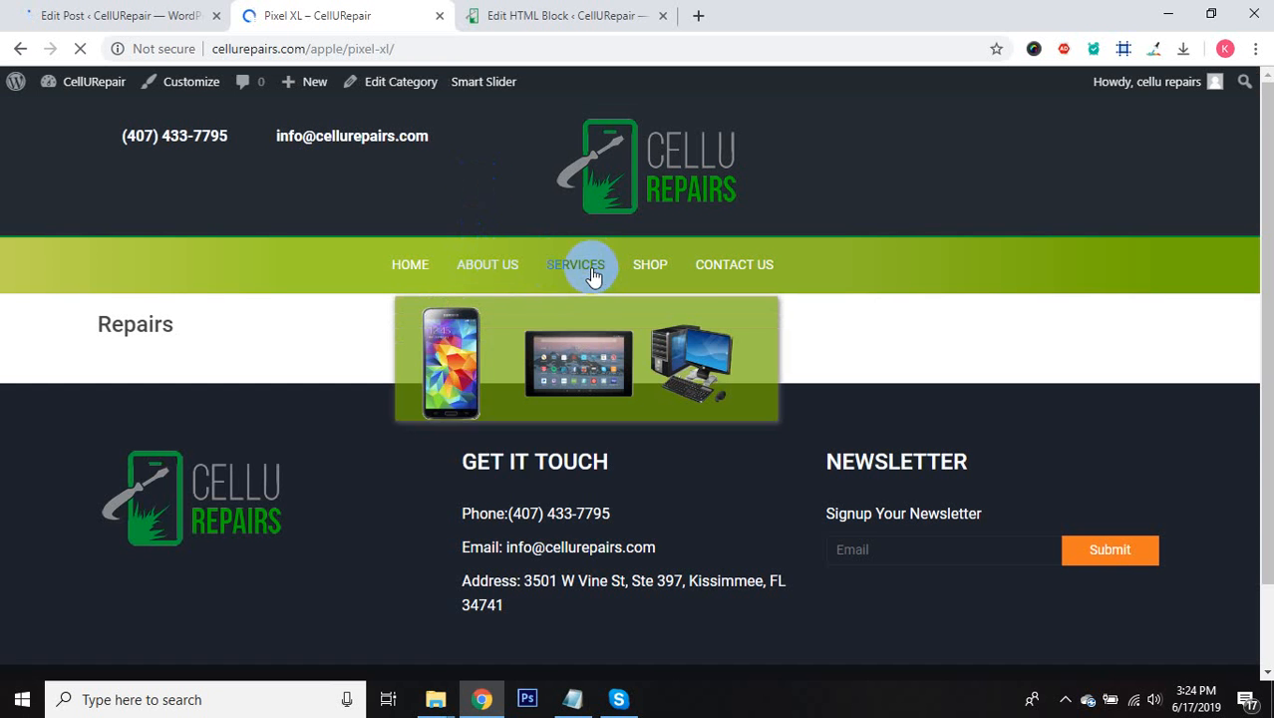
pyautogui.click(460, 380)
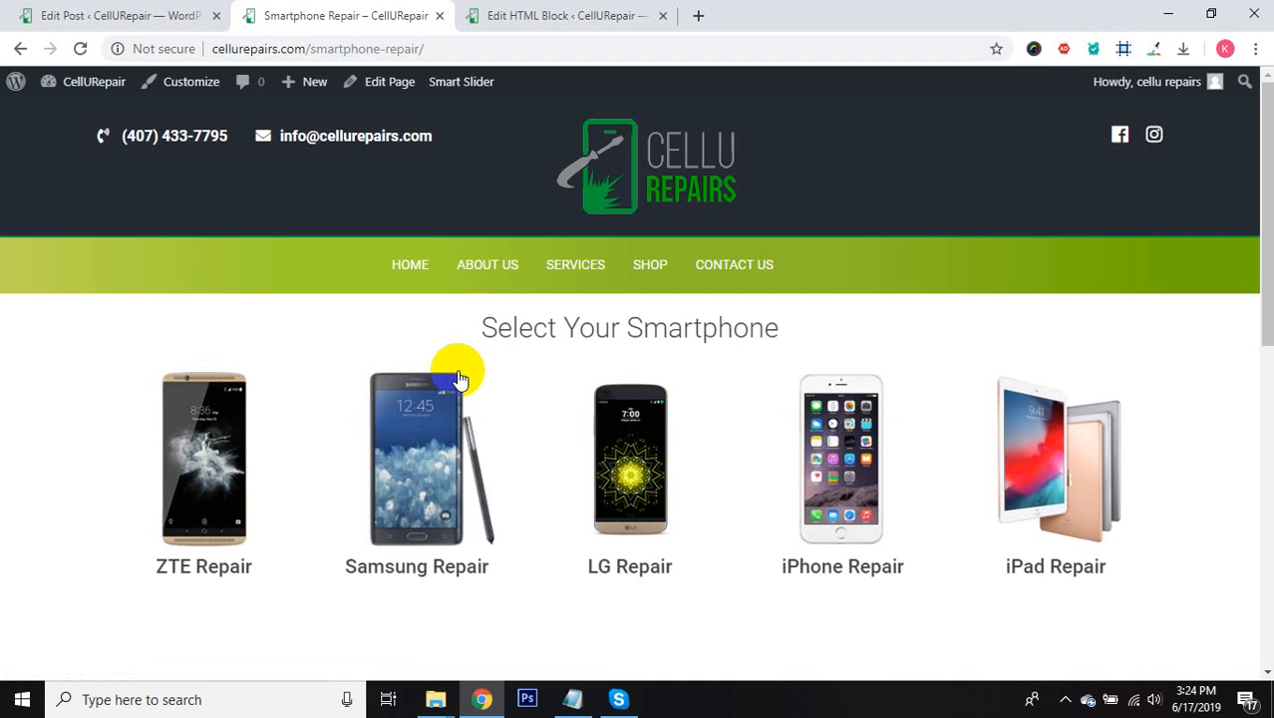
pyautogui.scroll(-3, 986, 427)
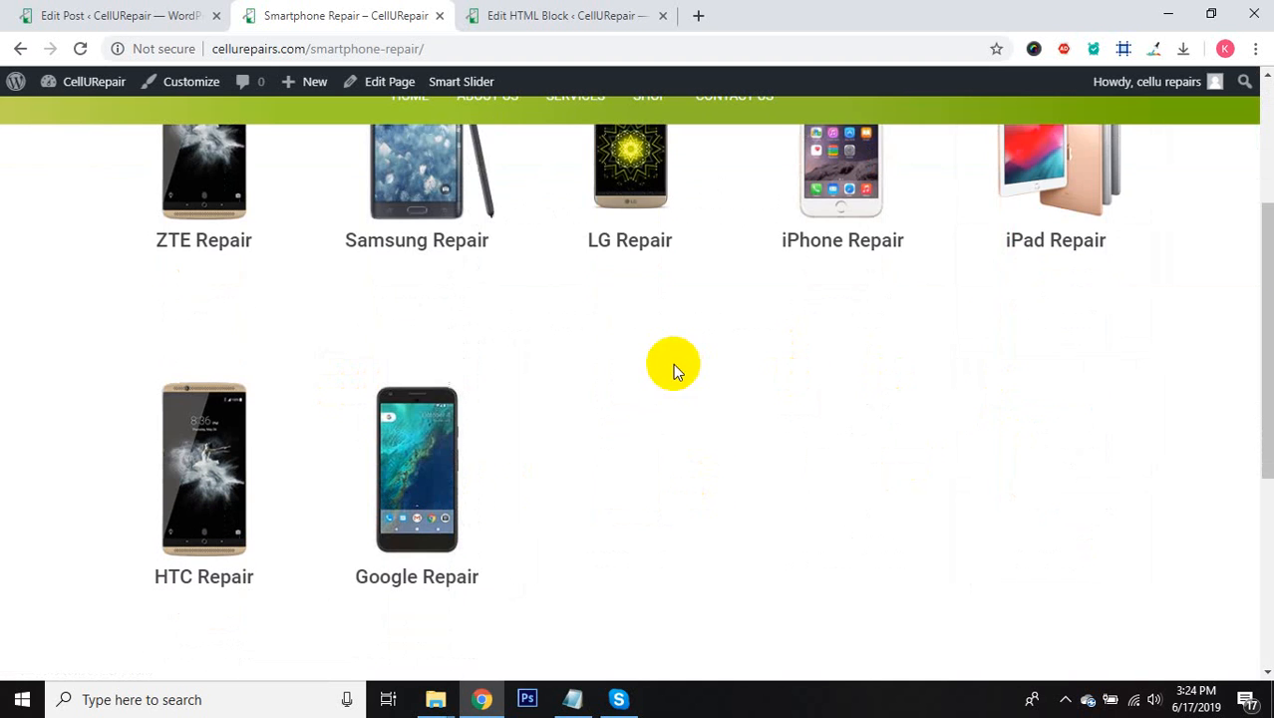
pyautogui.click(190, 440)
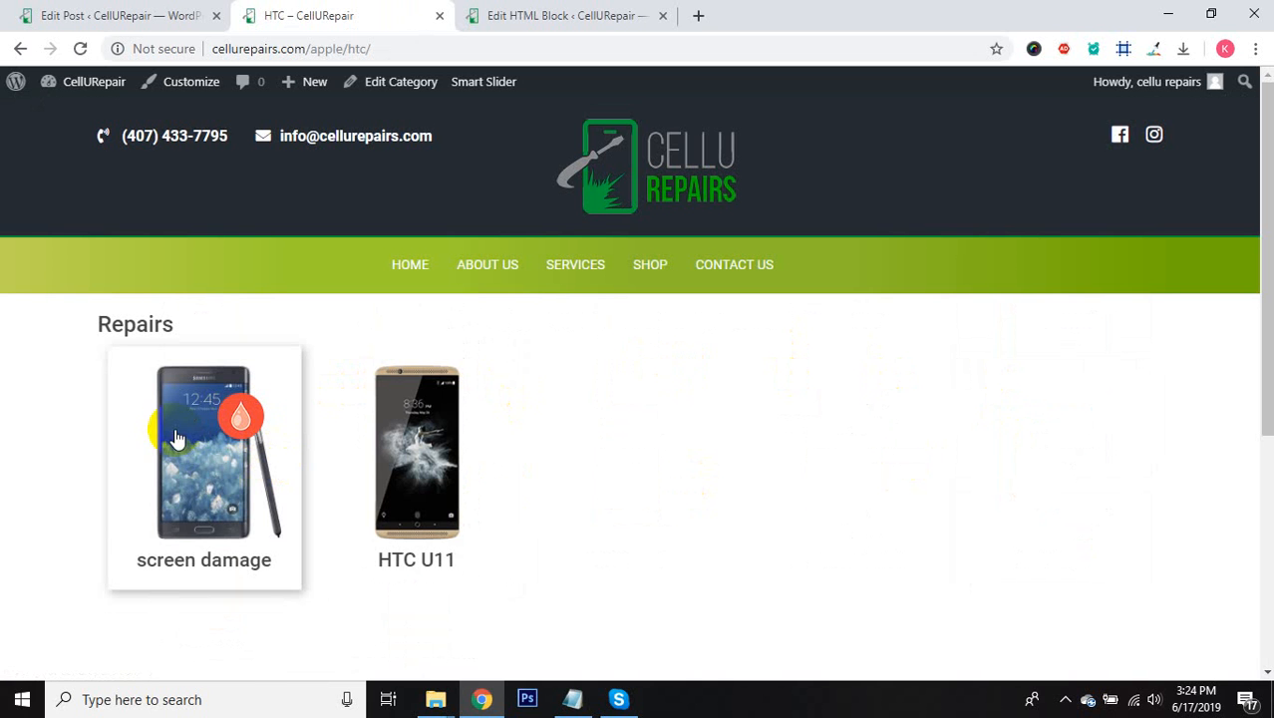
# Step: Open the screen damage repair from the HTC page and review its title, pricing note and description
pyautogui.click(196, 427)
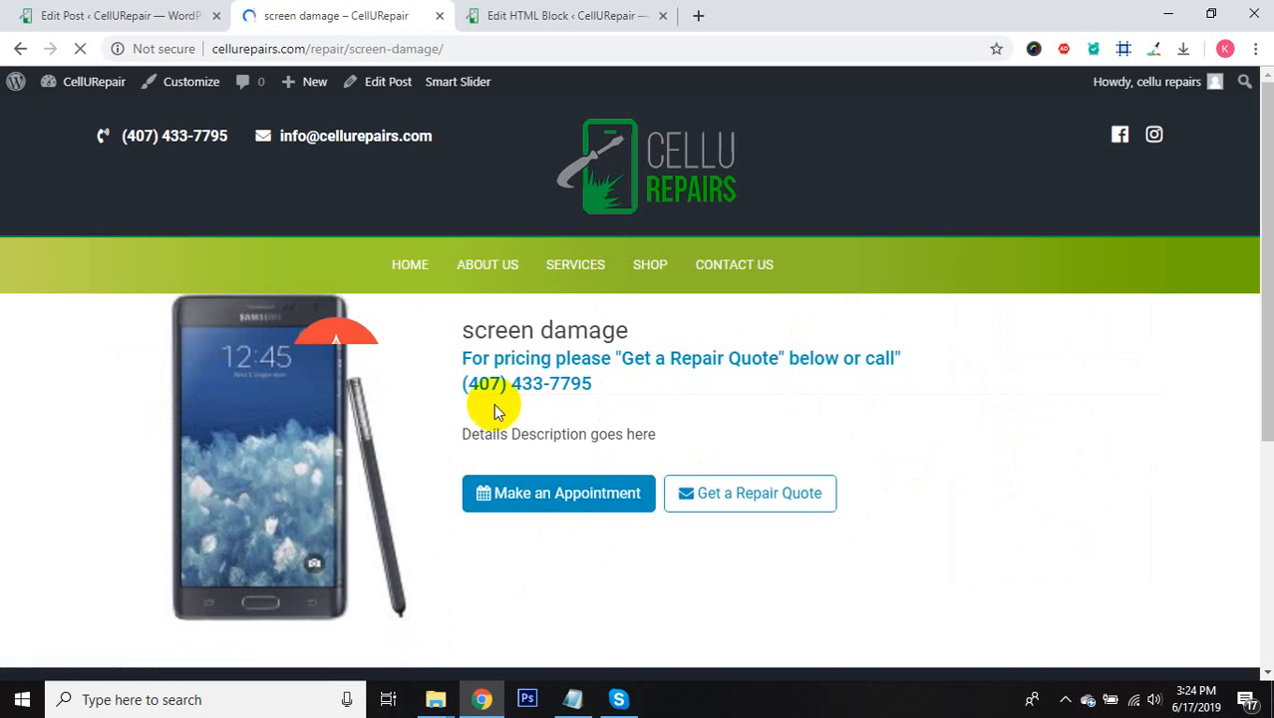
pyautogui.click(638, 513)
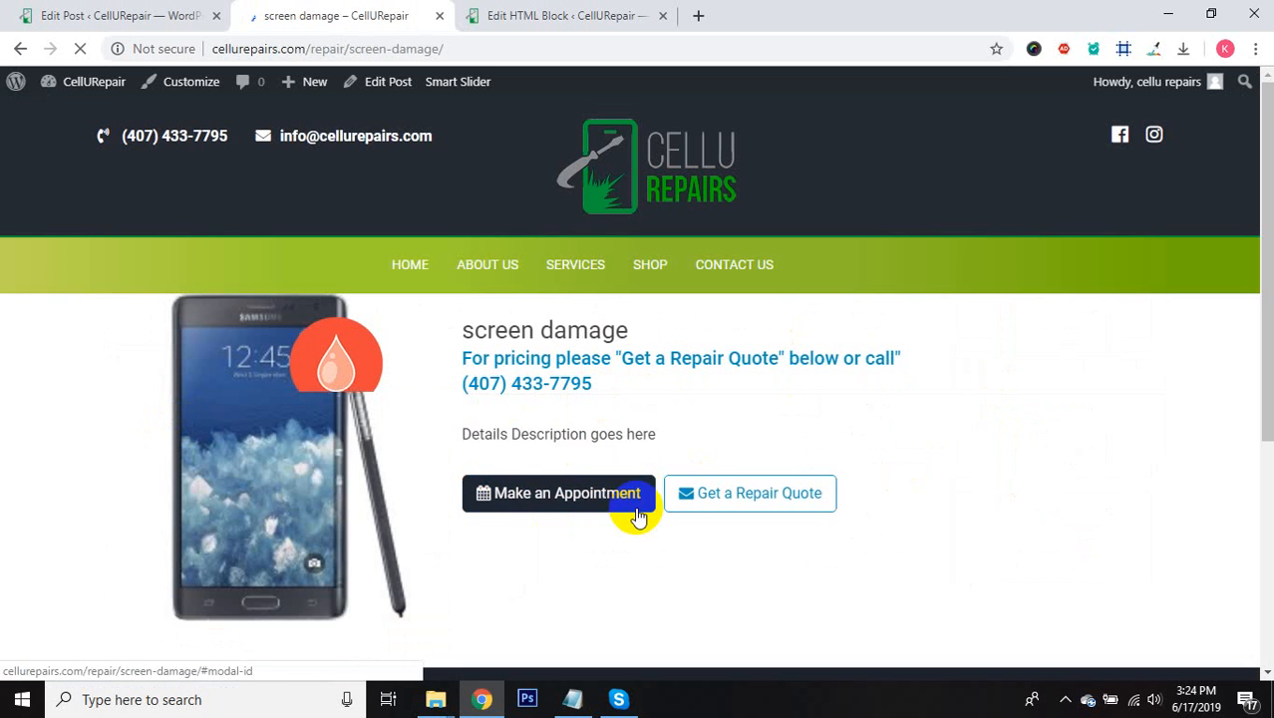
pyautogui.moveTo(543, 434); pyautogui.dragTo(403, 435)
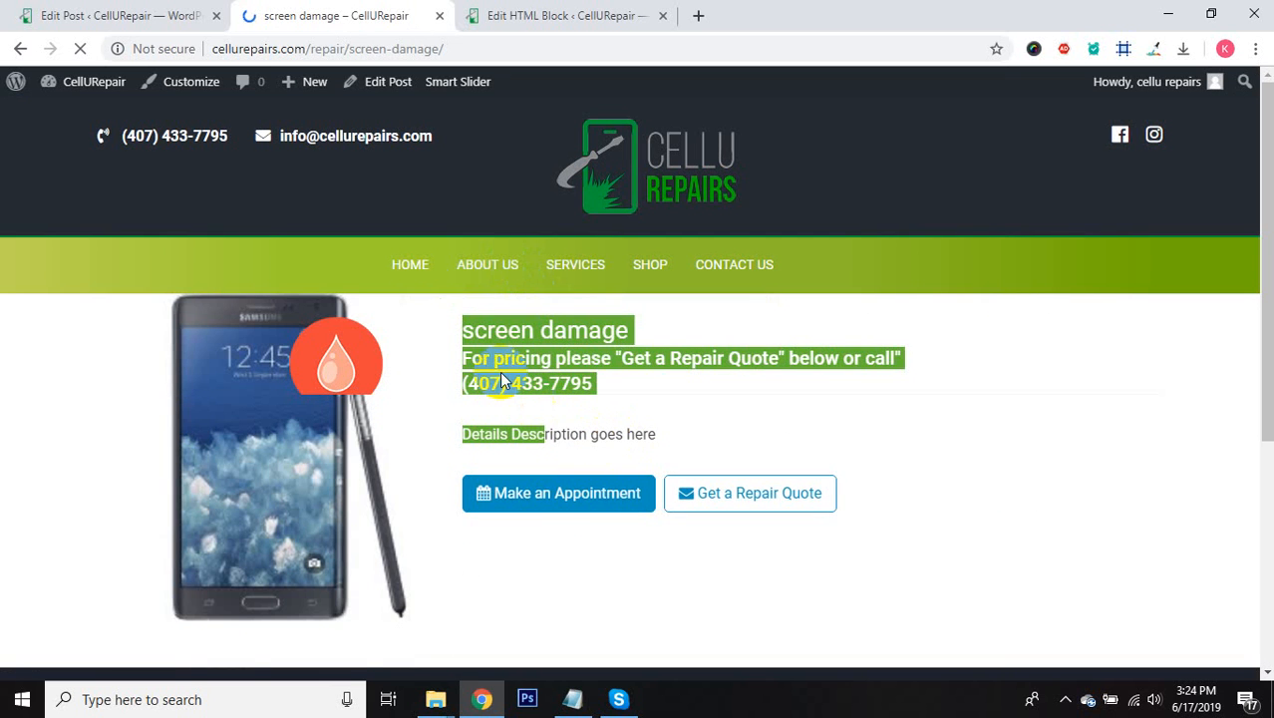
# Step: Return to the screen damage repair's editor and move the post to the trash
pyautogui.click(109, 16)
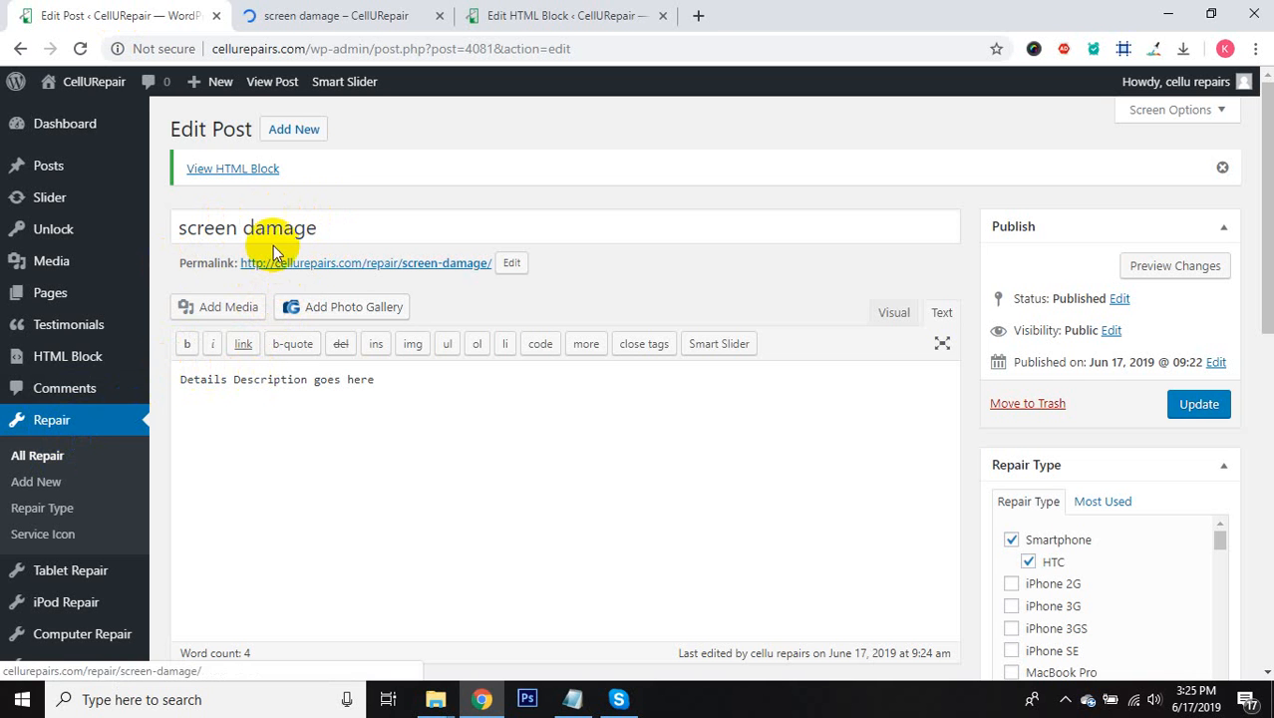
pyautogui.click(317, 227)
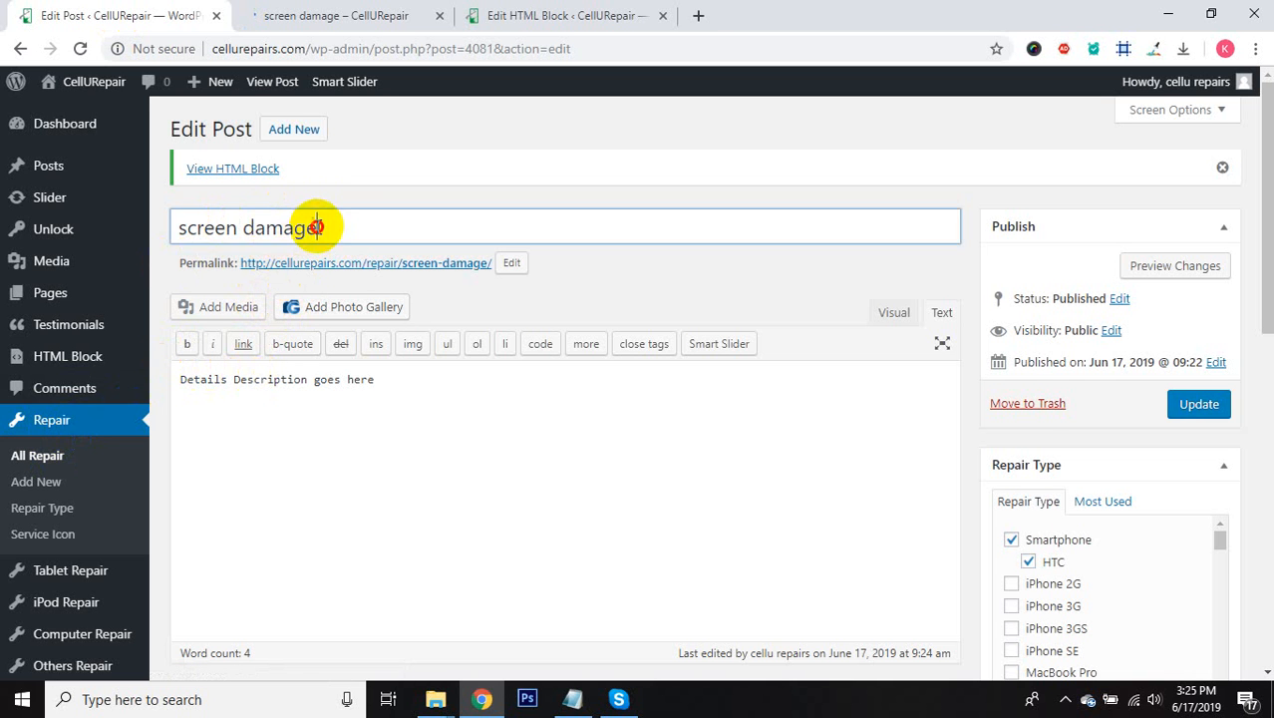
pyautogui.click(1022, 405)
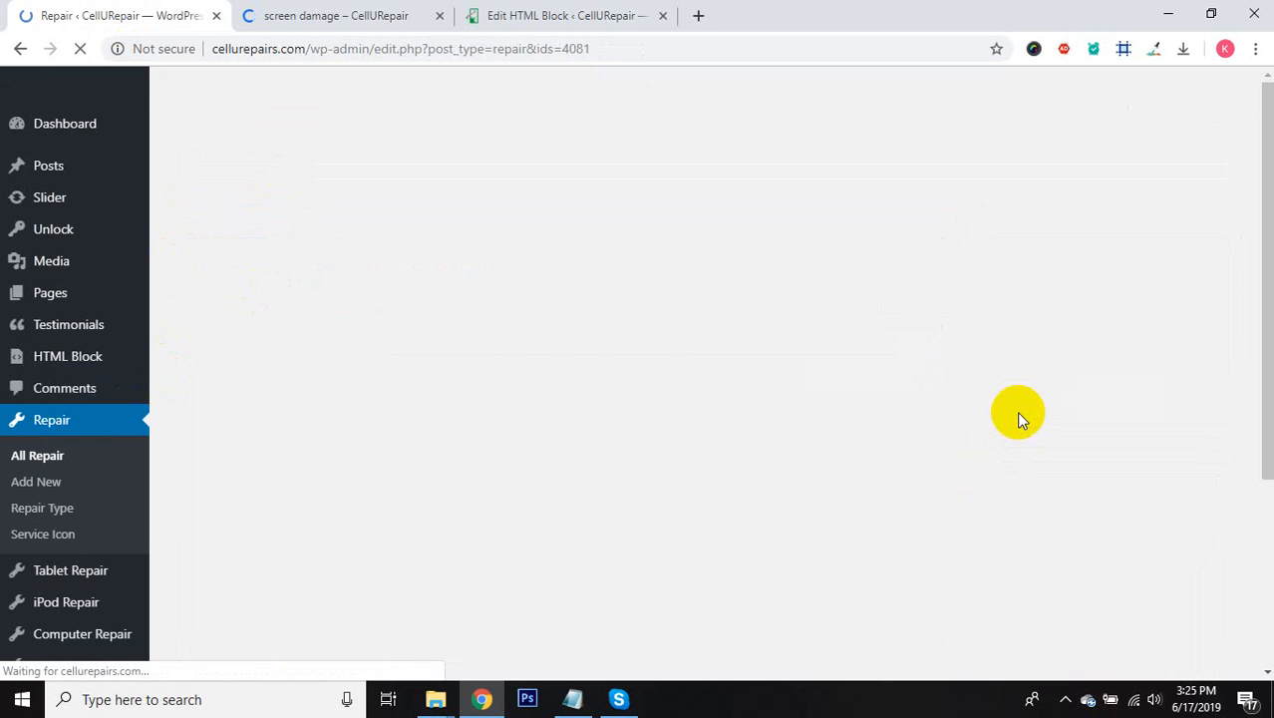
# Step: Switch back to the live site and check the page of the trashed screen damage repair
pyautogui.click(327, 16)
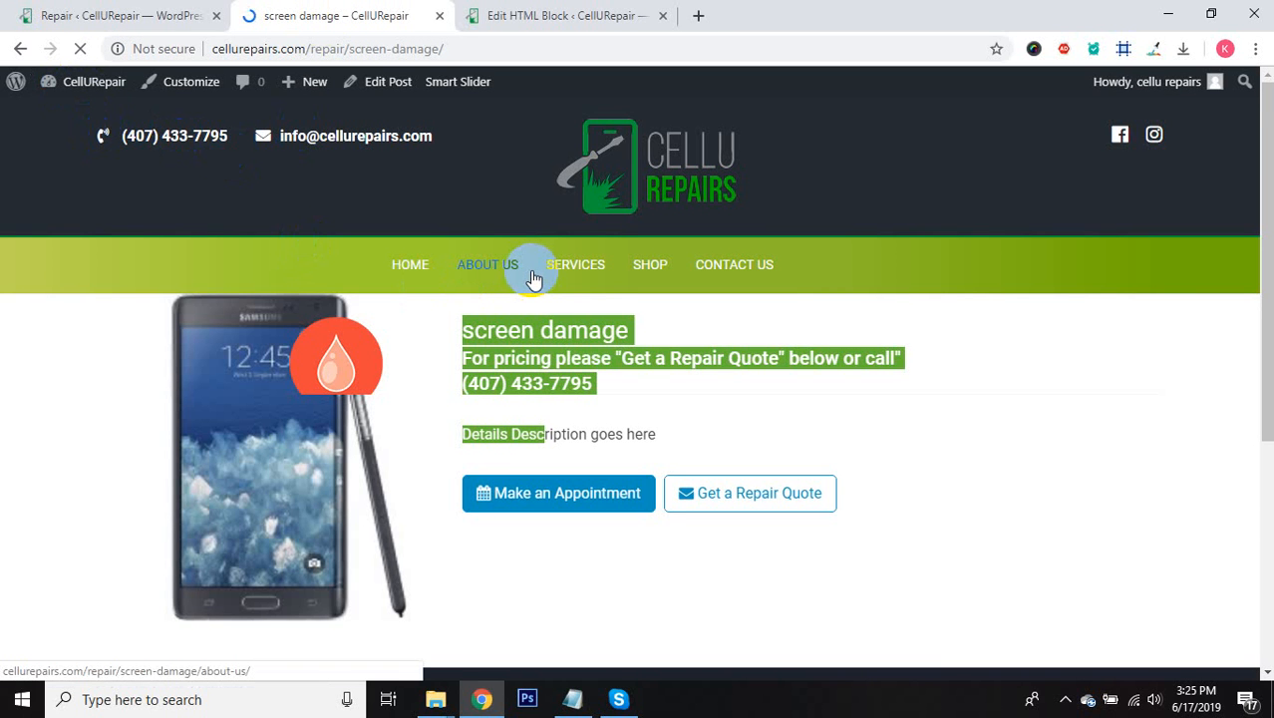
pyautogui.click(487, 264)
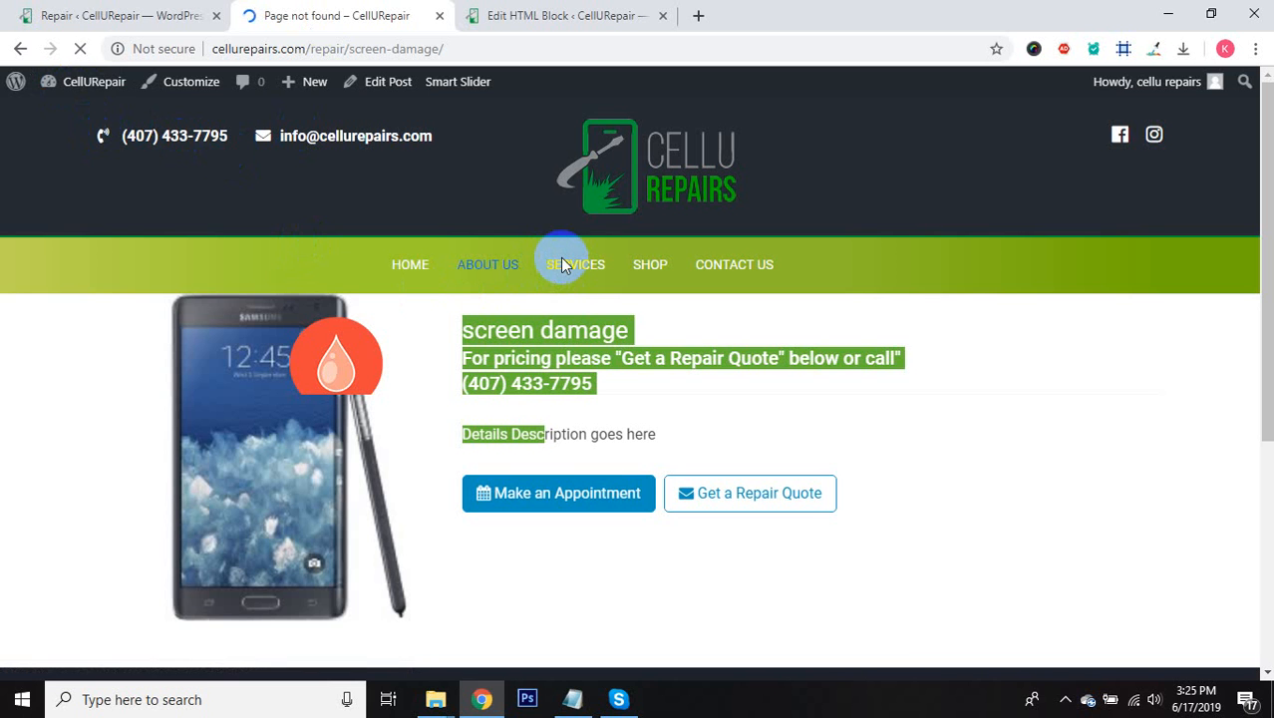
pyautogui.click(561, 264)
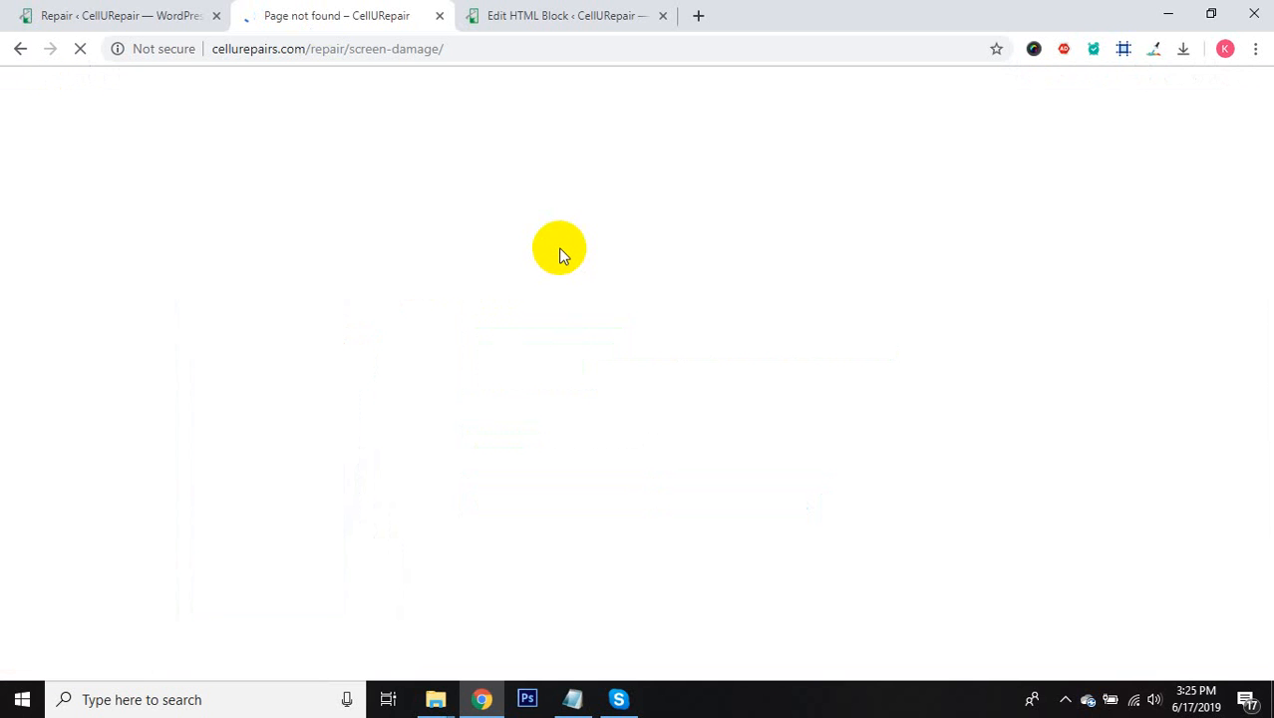